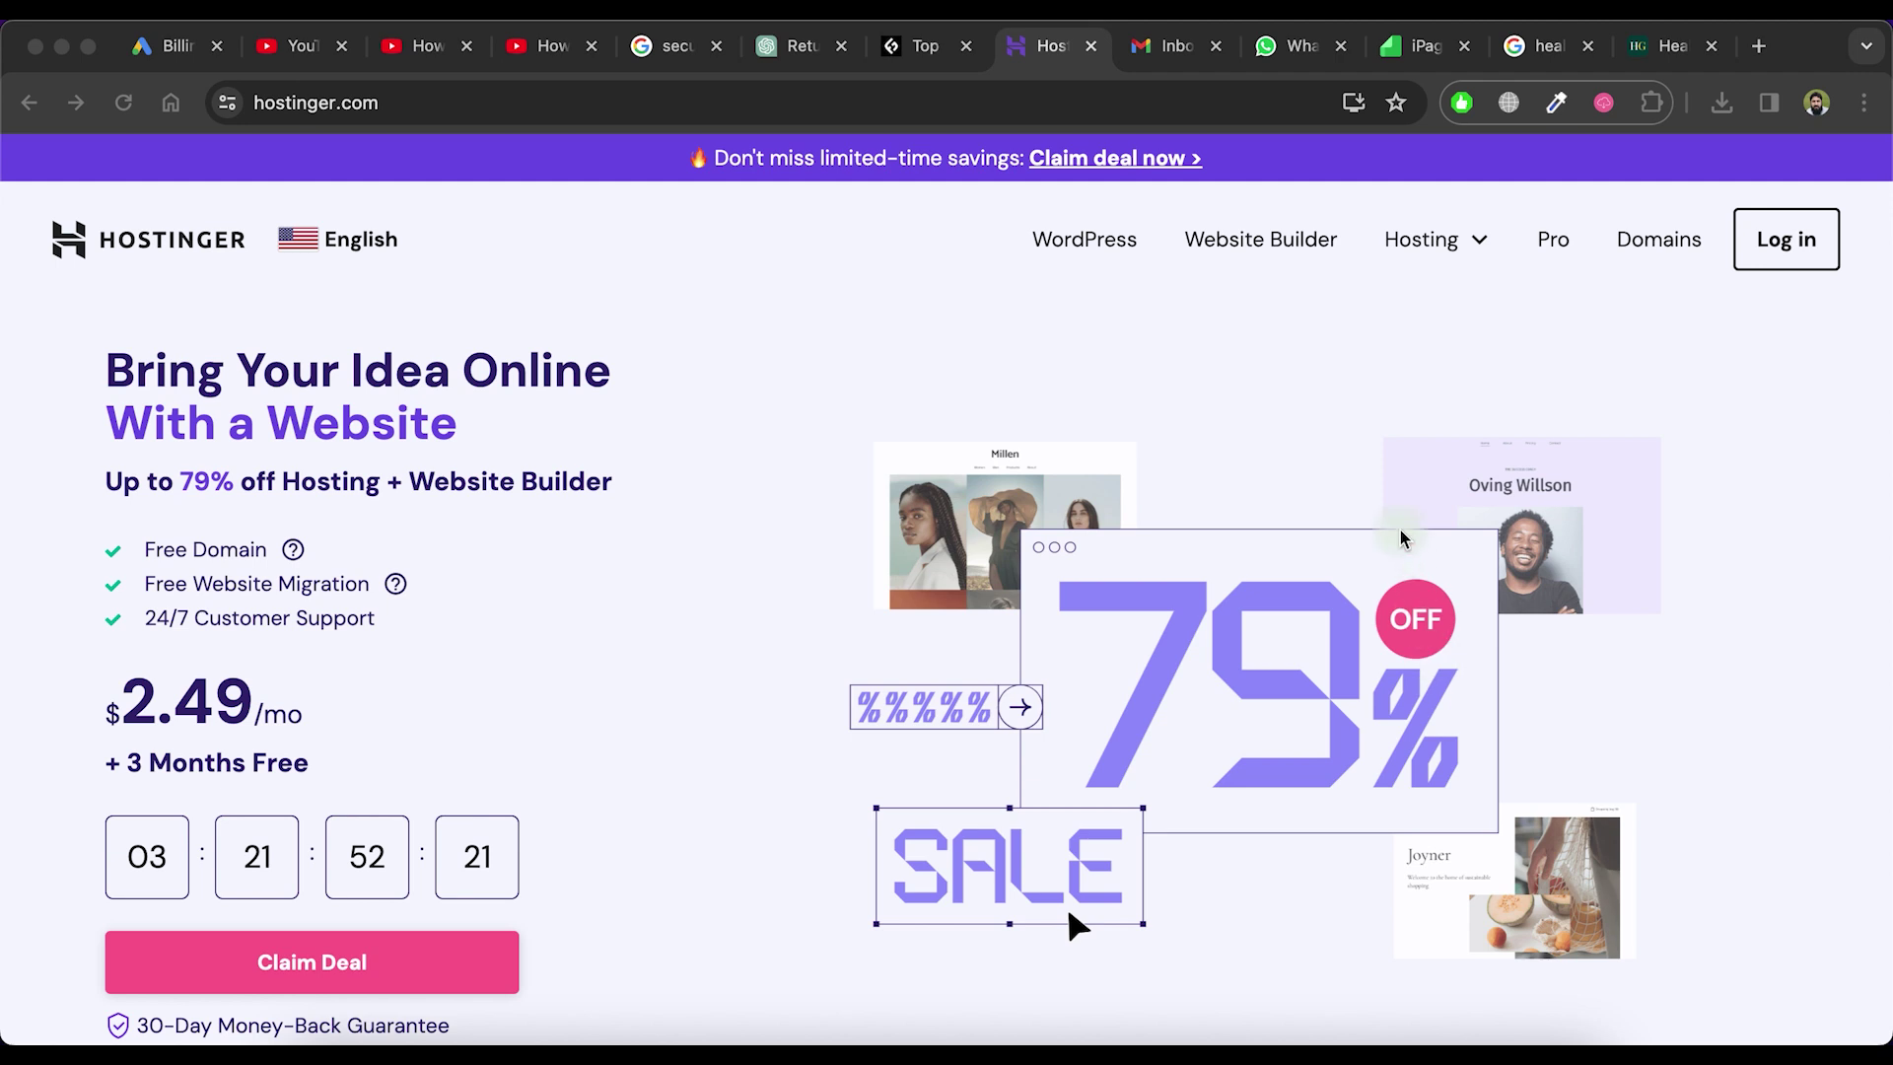
Generate AI domain ideas from the health and nutrition guides and tips website description
left_click(1282, 397)
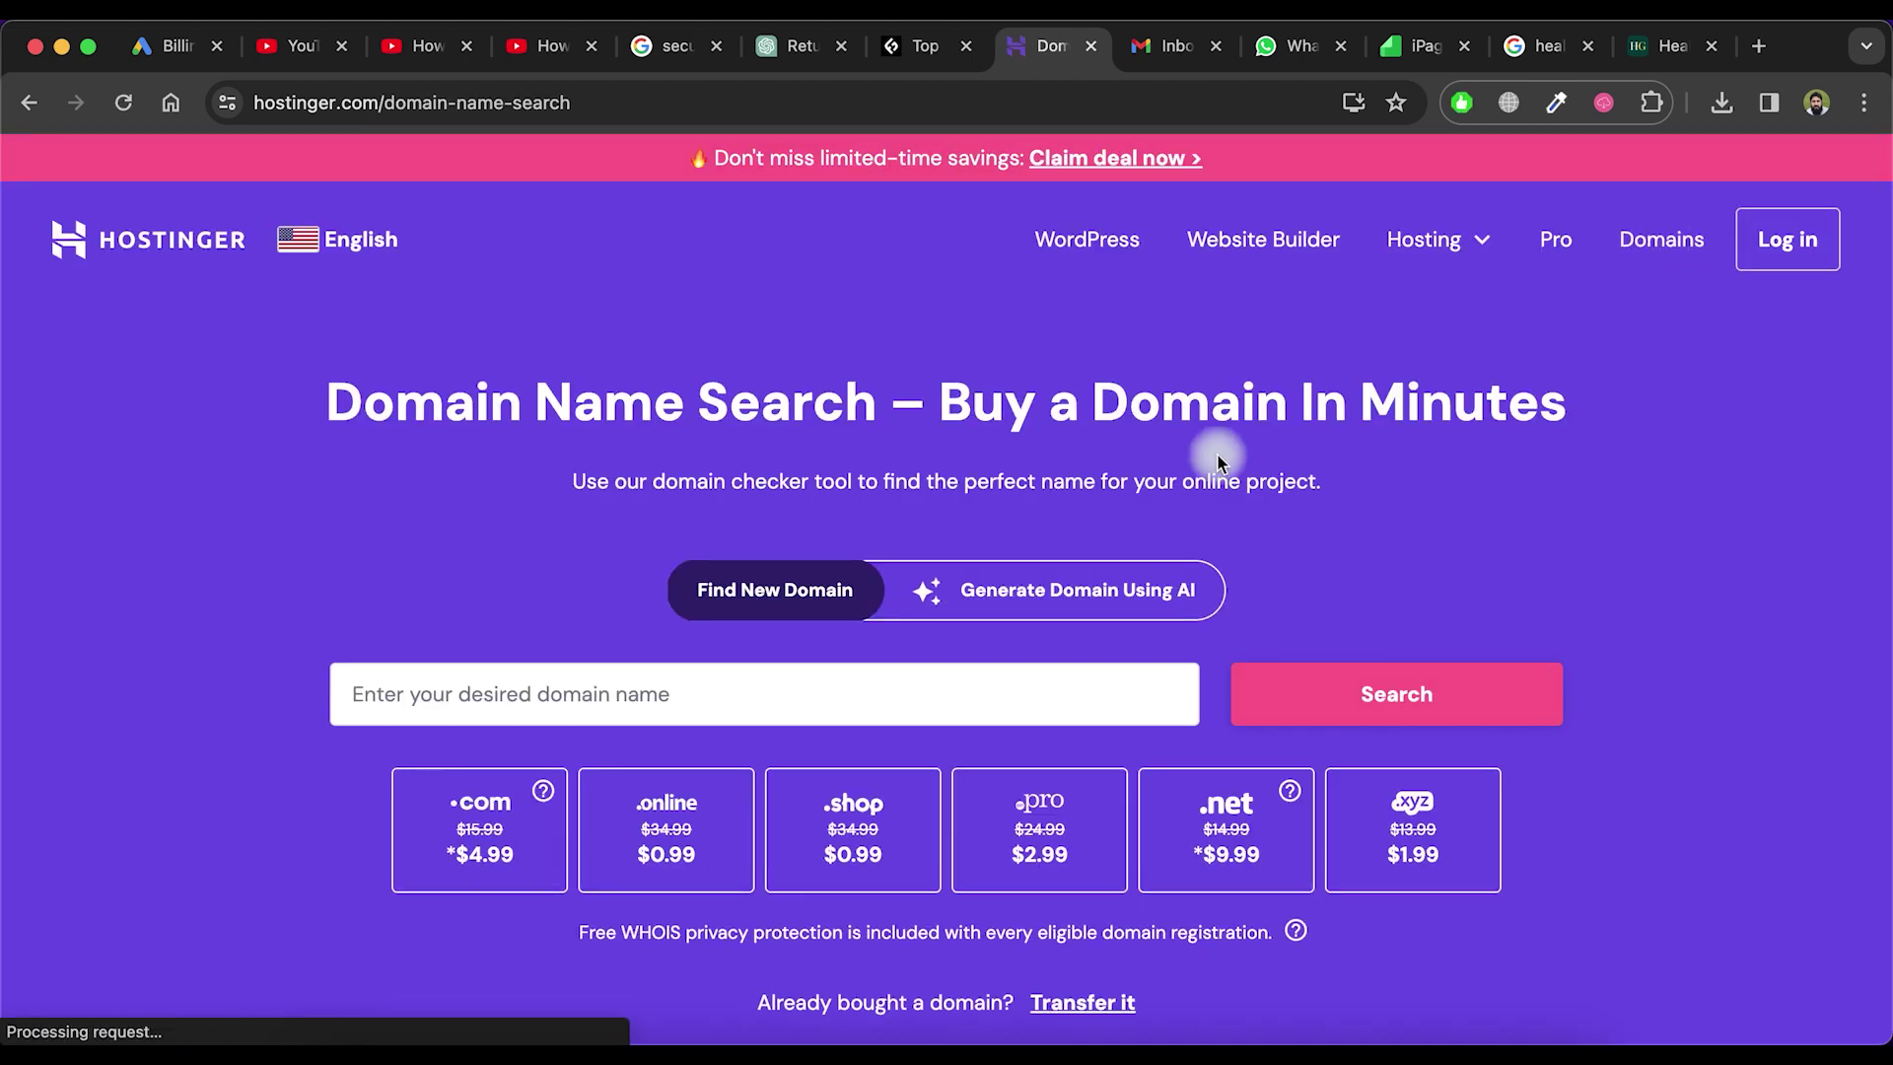
left_click(1040, 598)
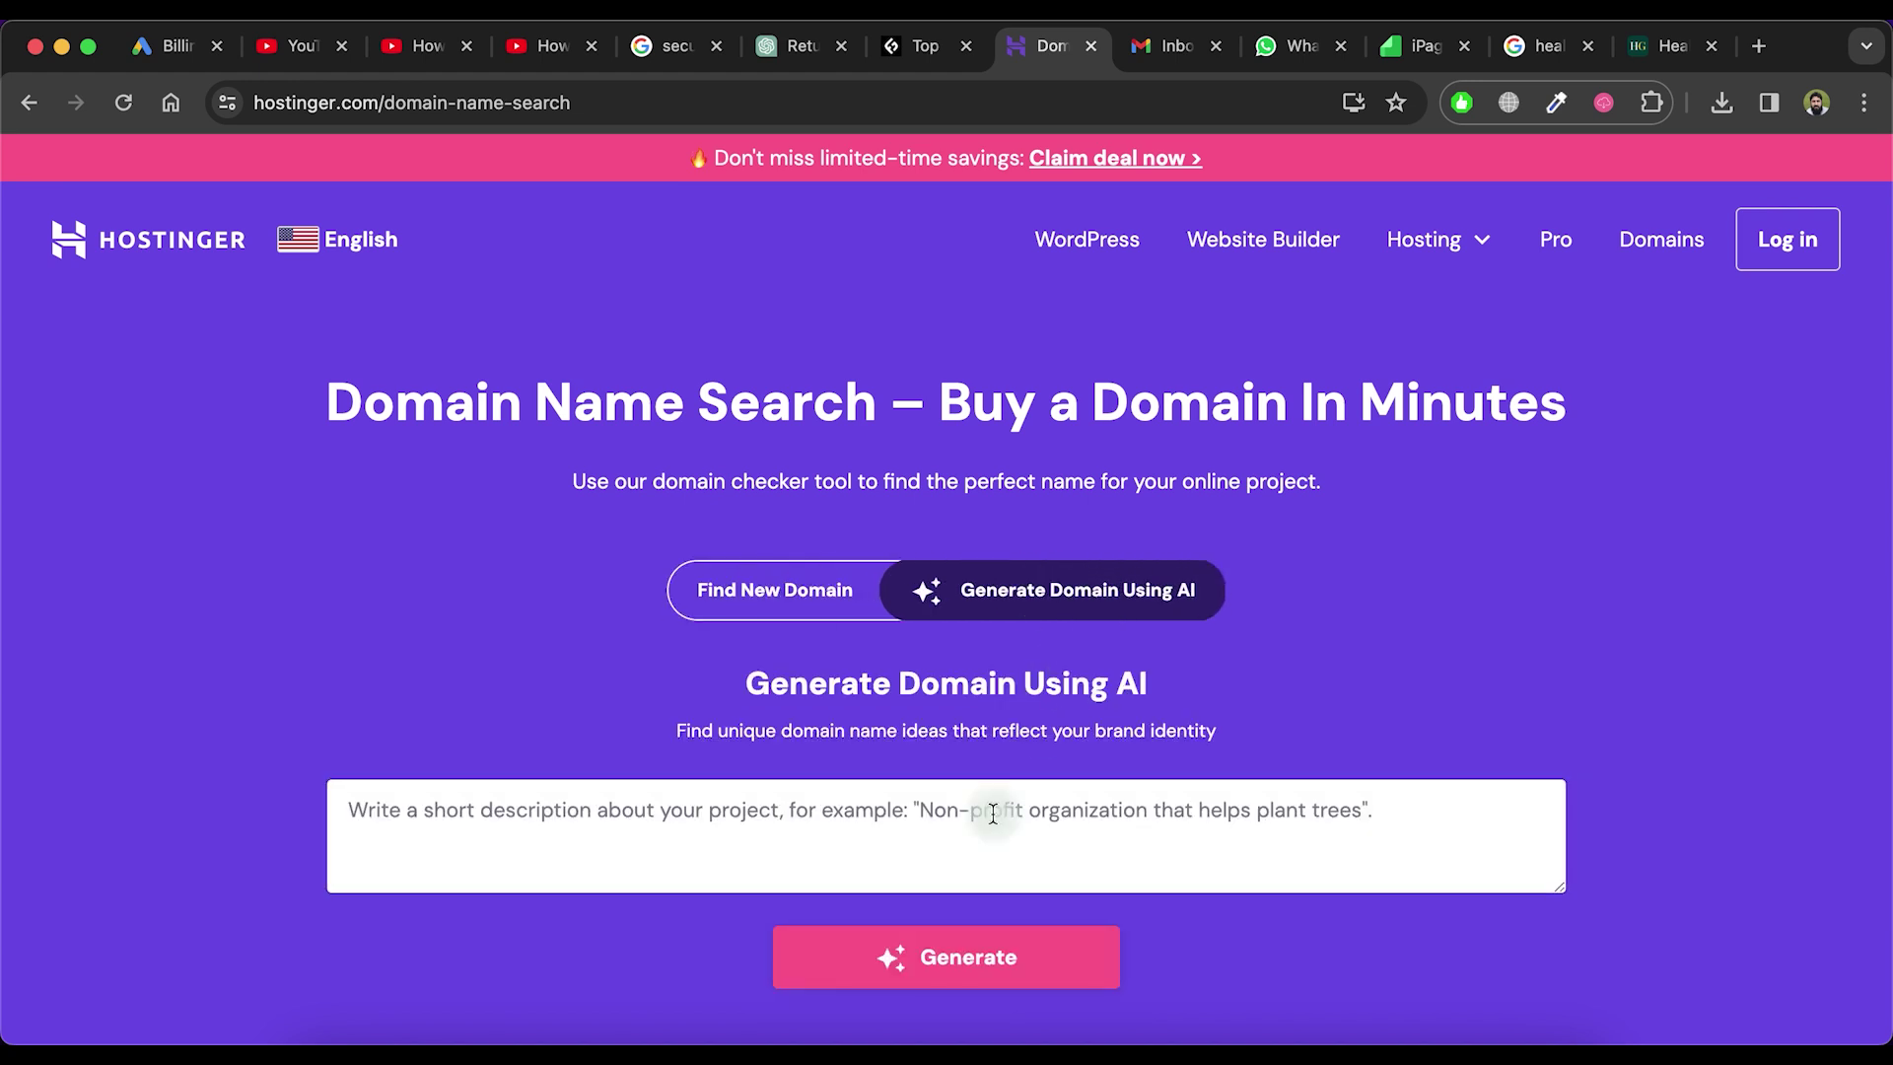
left_click(920, 835)
type("We need website about health and nutrition guides, tips other information related to health.")
left_click_drag(1244, 809, 339, 803)
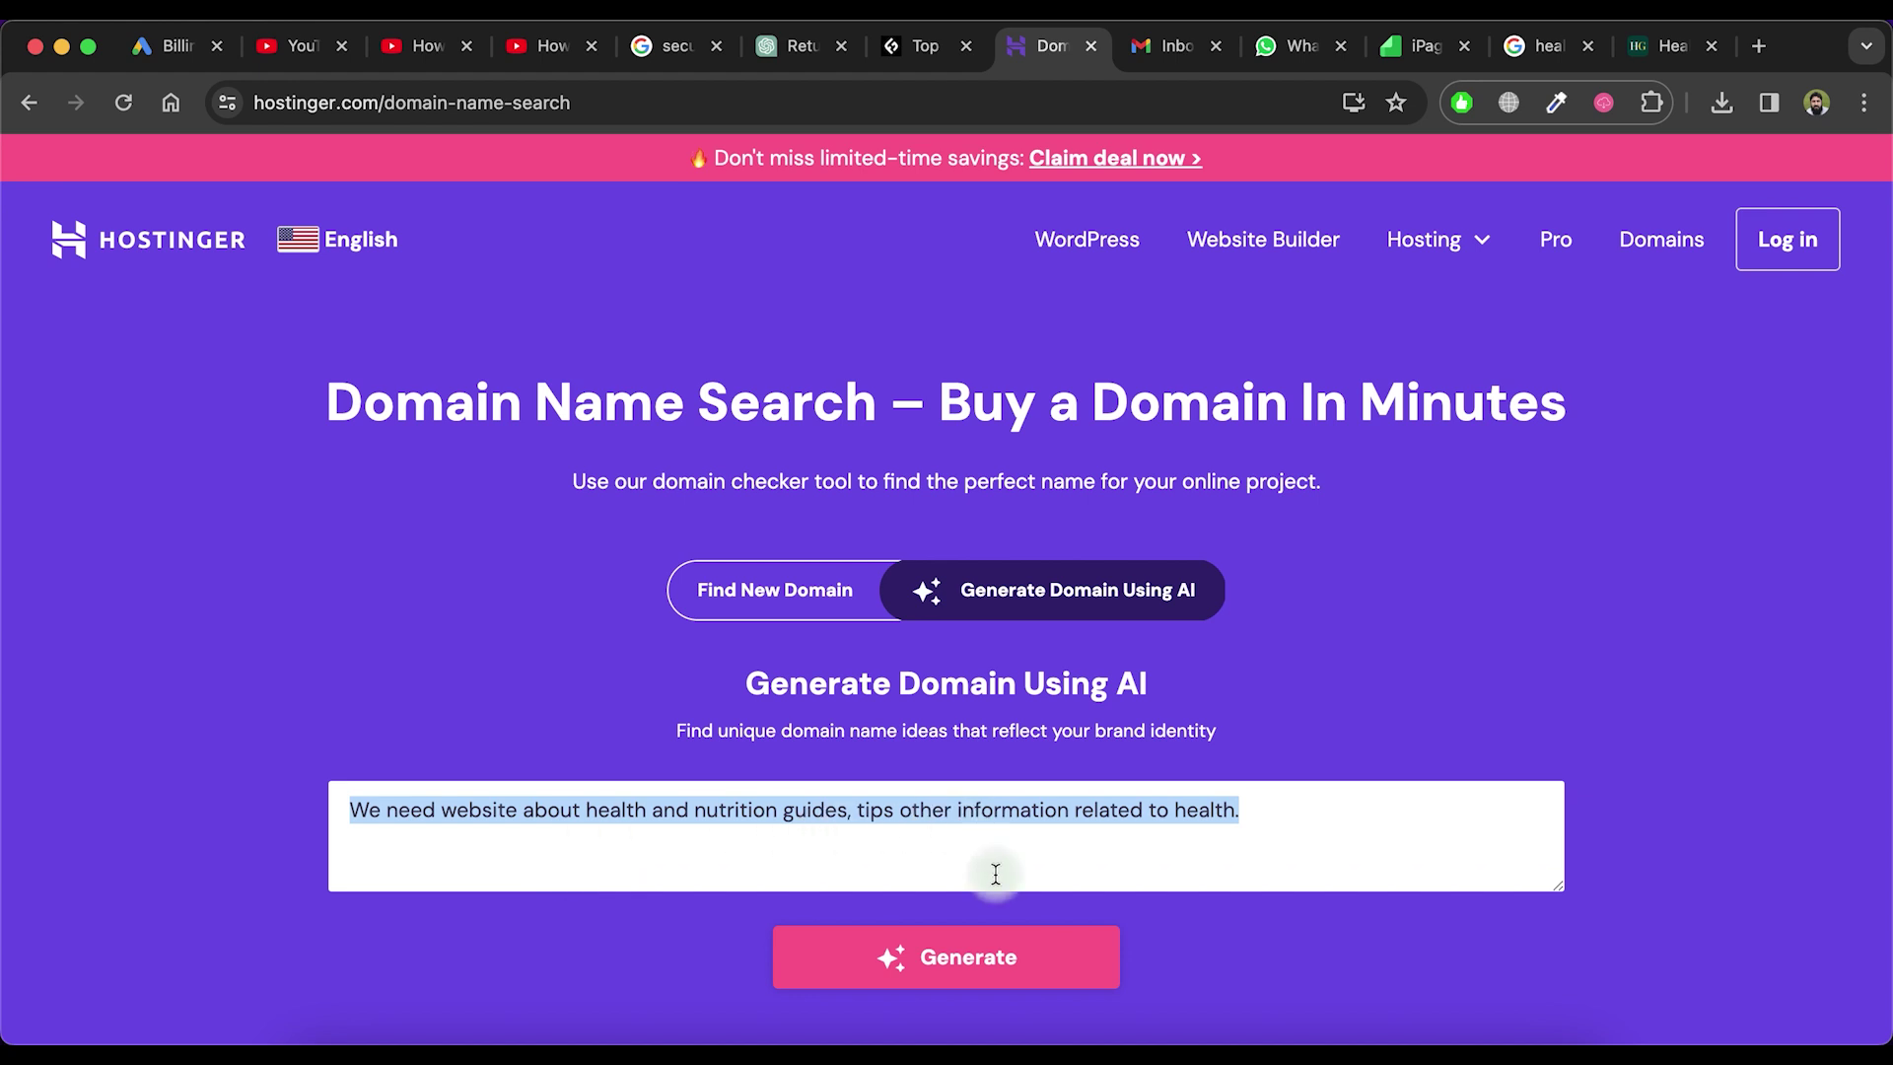
scroll(990, 882, "down", 1)
left_click(967, 904)
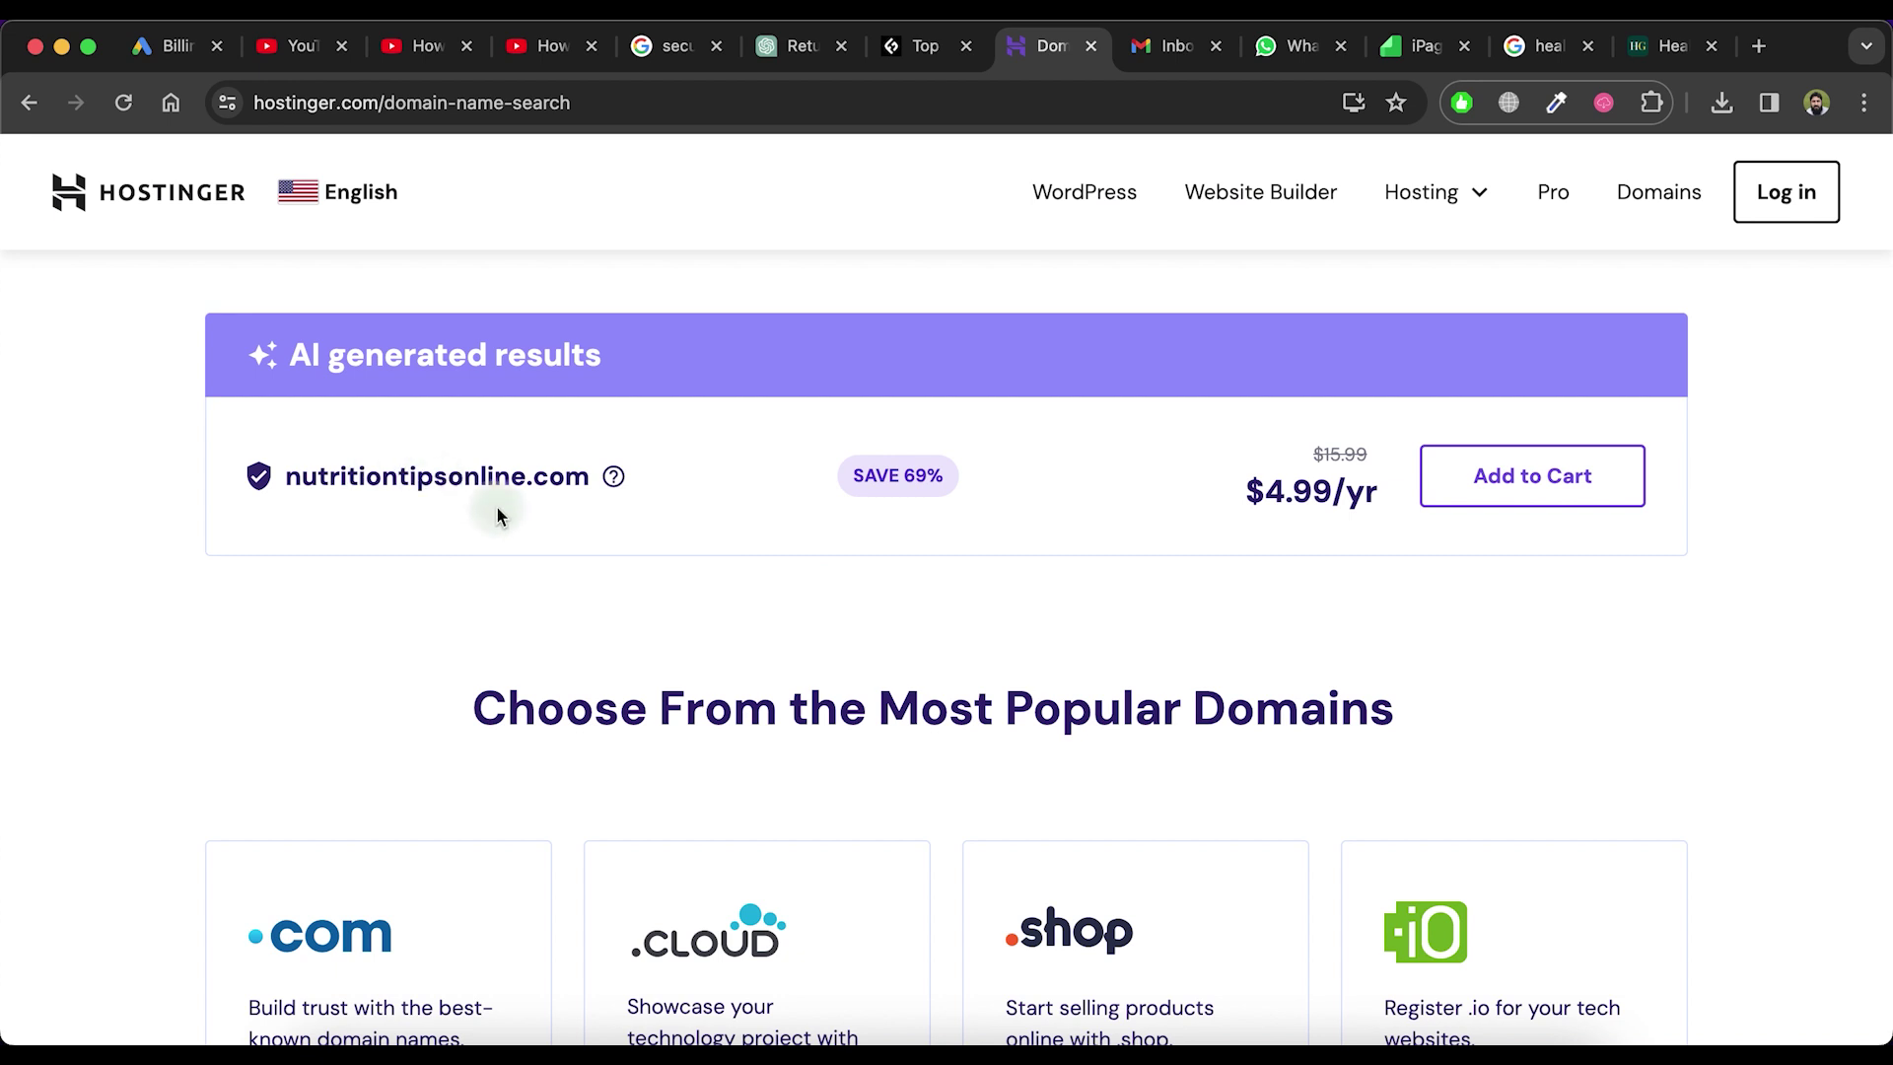
Regenerate the AI domain suggestions three more times to see fresh names for the health site
scroll(495, 512, "up", 3)
scroll(495, 512, "up", 1)
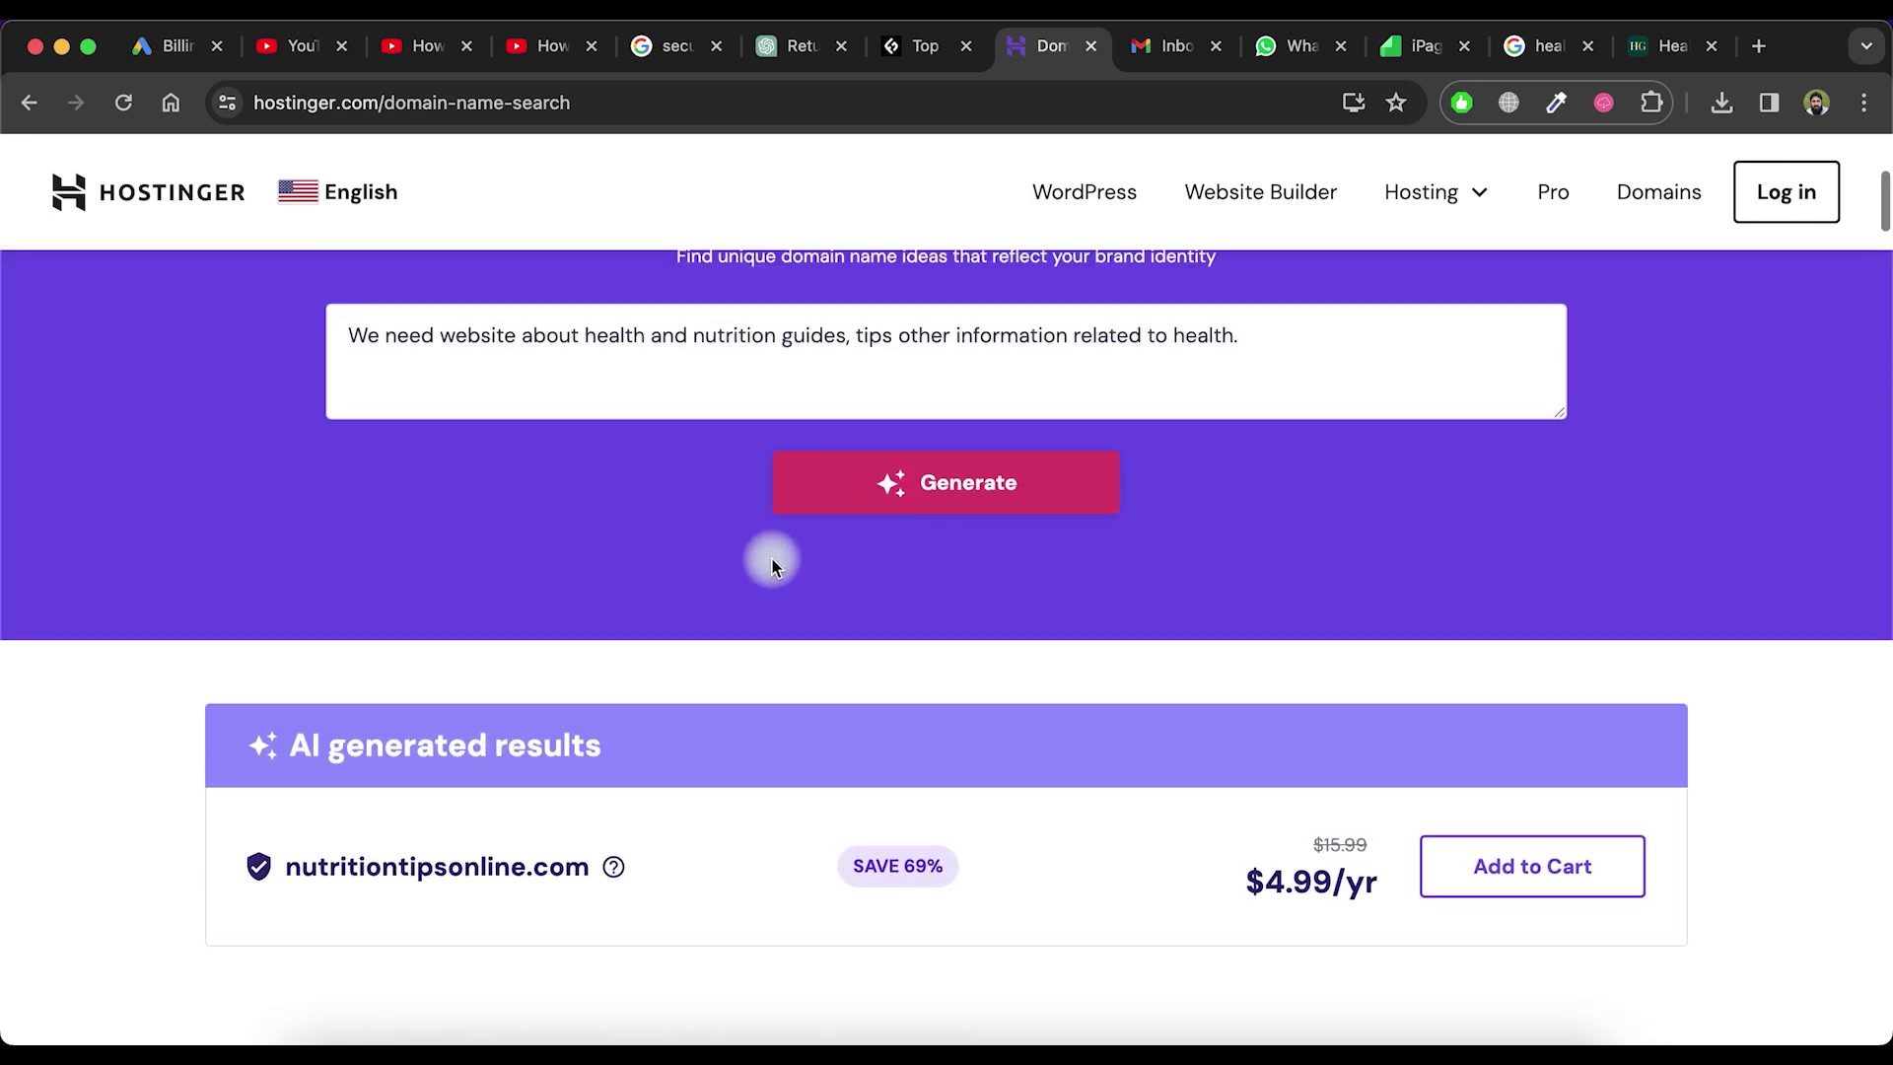
left_click(934, 490)
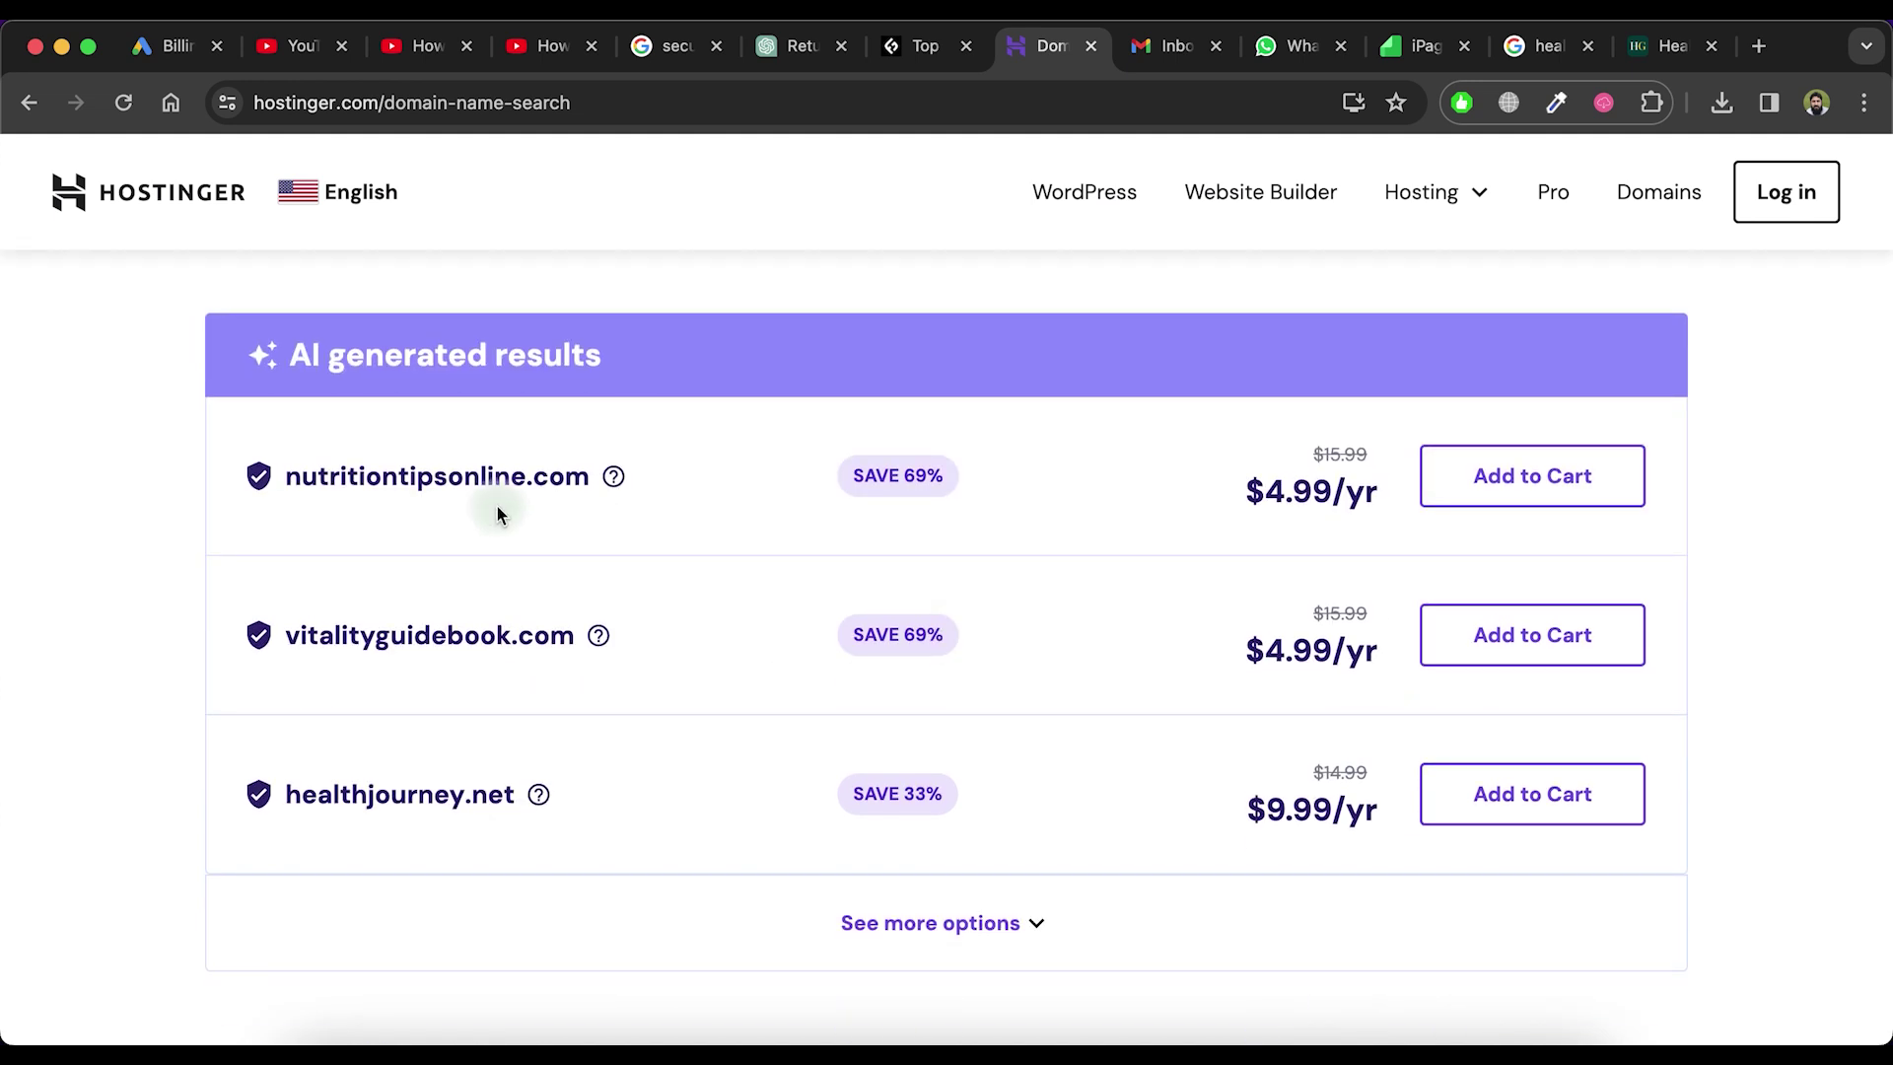
scroll(951, 752, "up", 5)
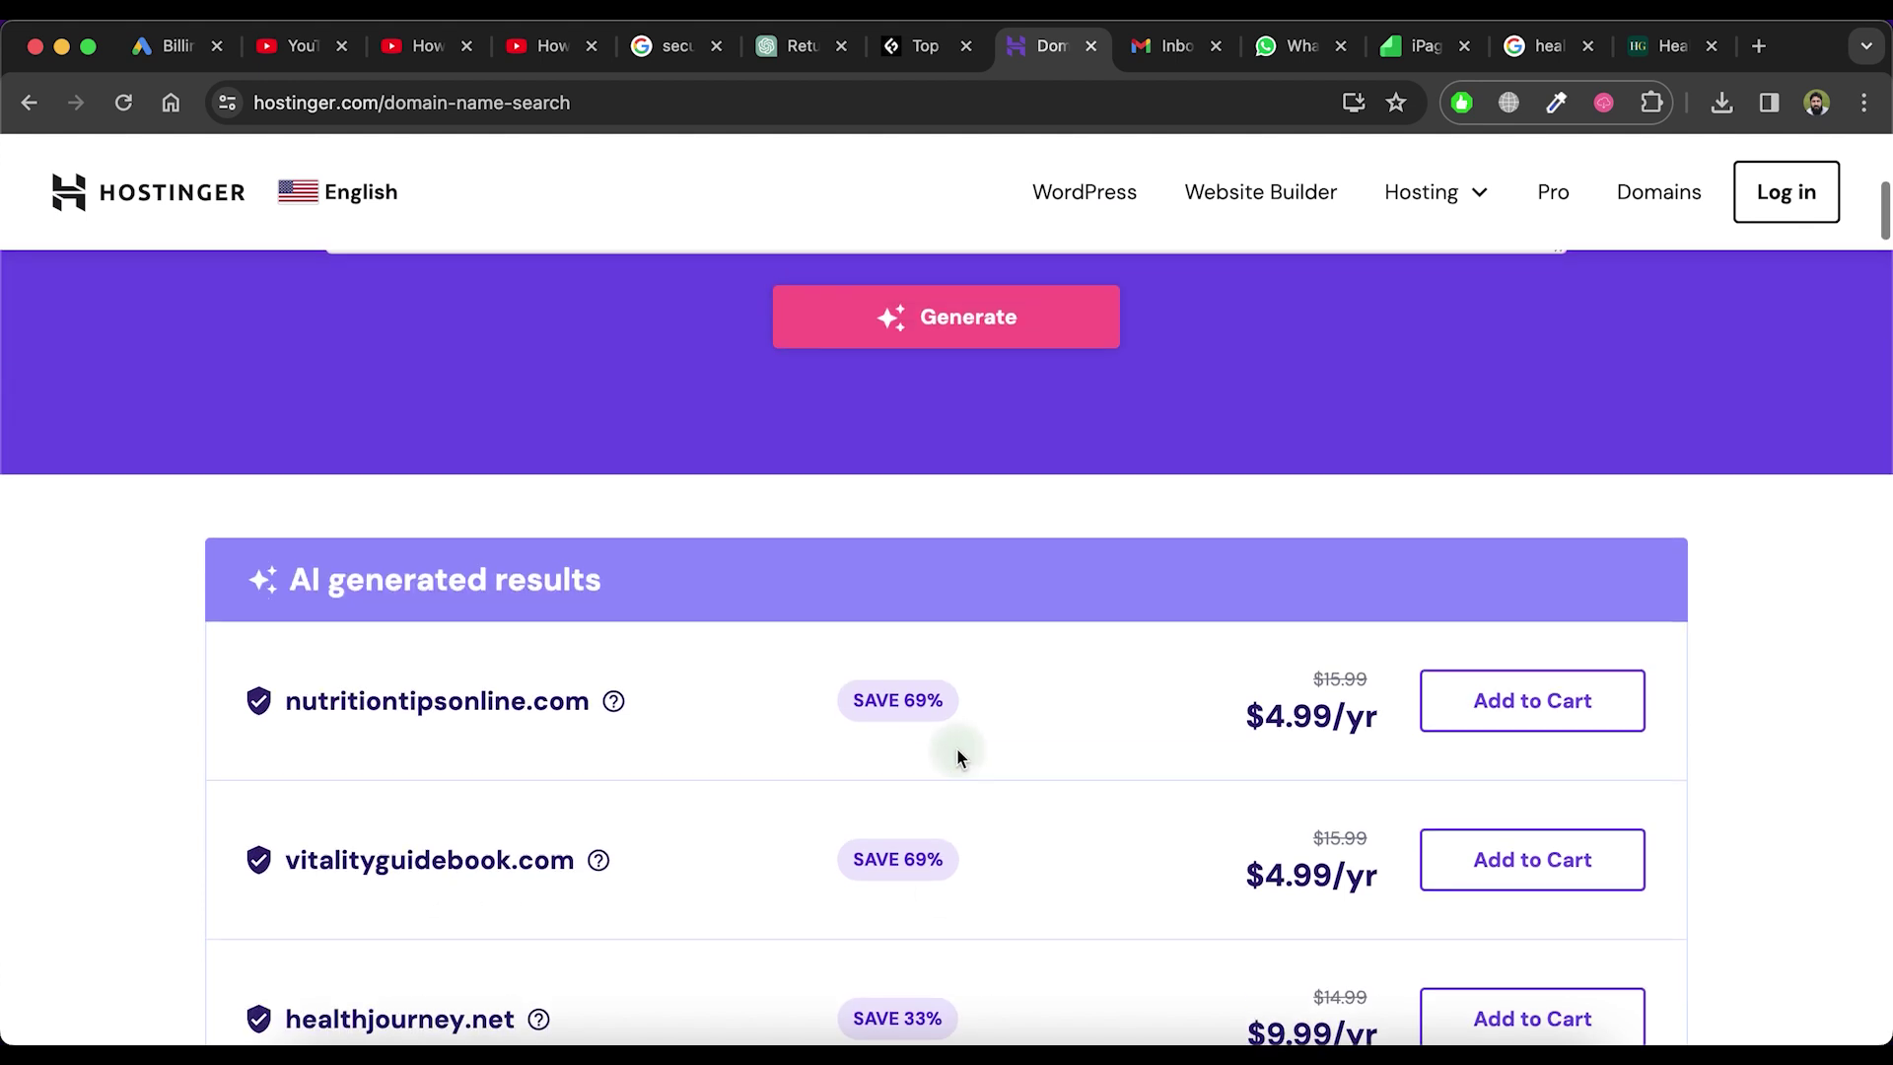
left_click(955, 596)
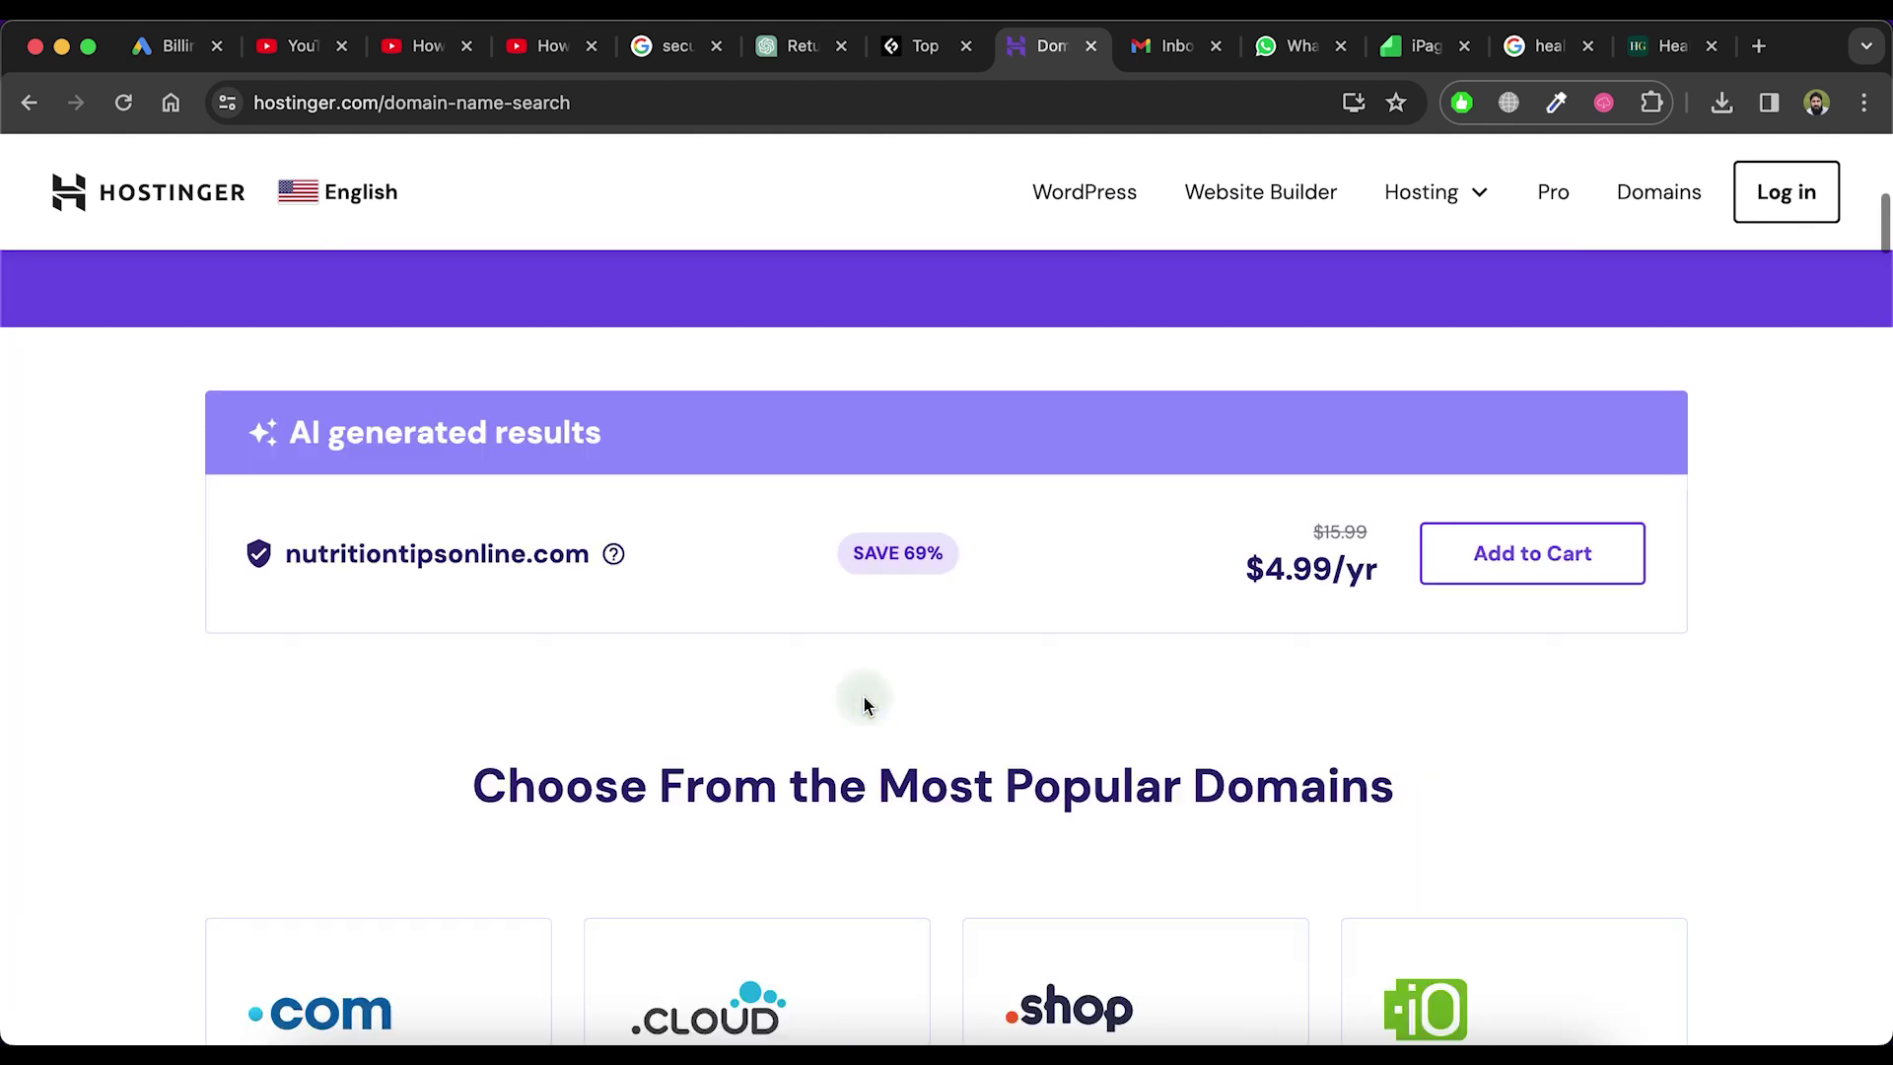
scroll(951, 572, "up", 5)
left_click(968, 495)
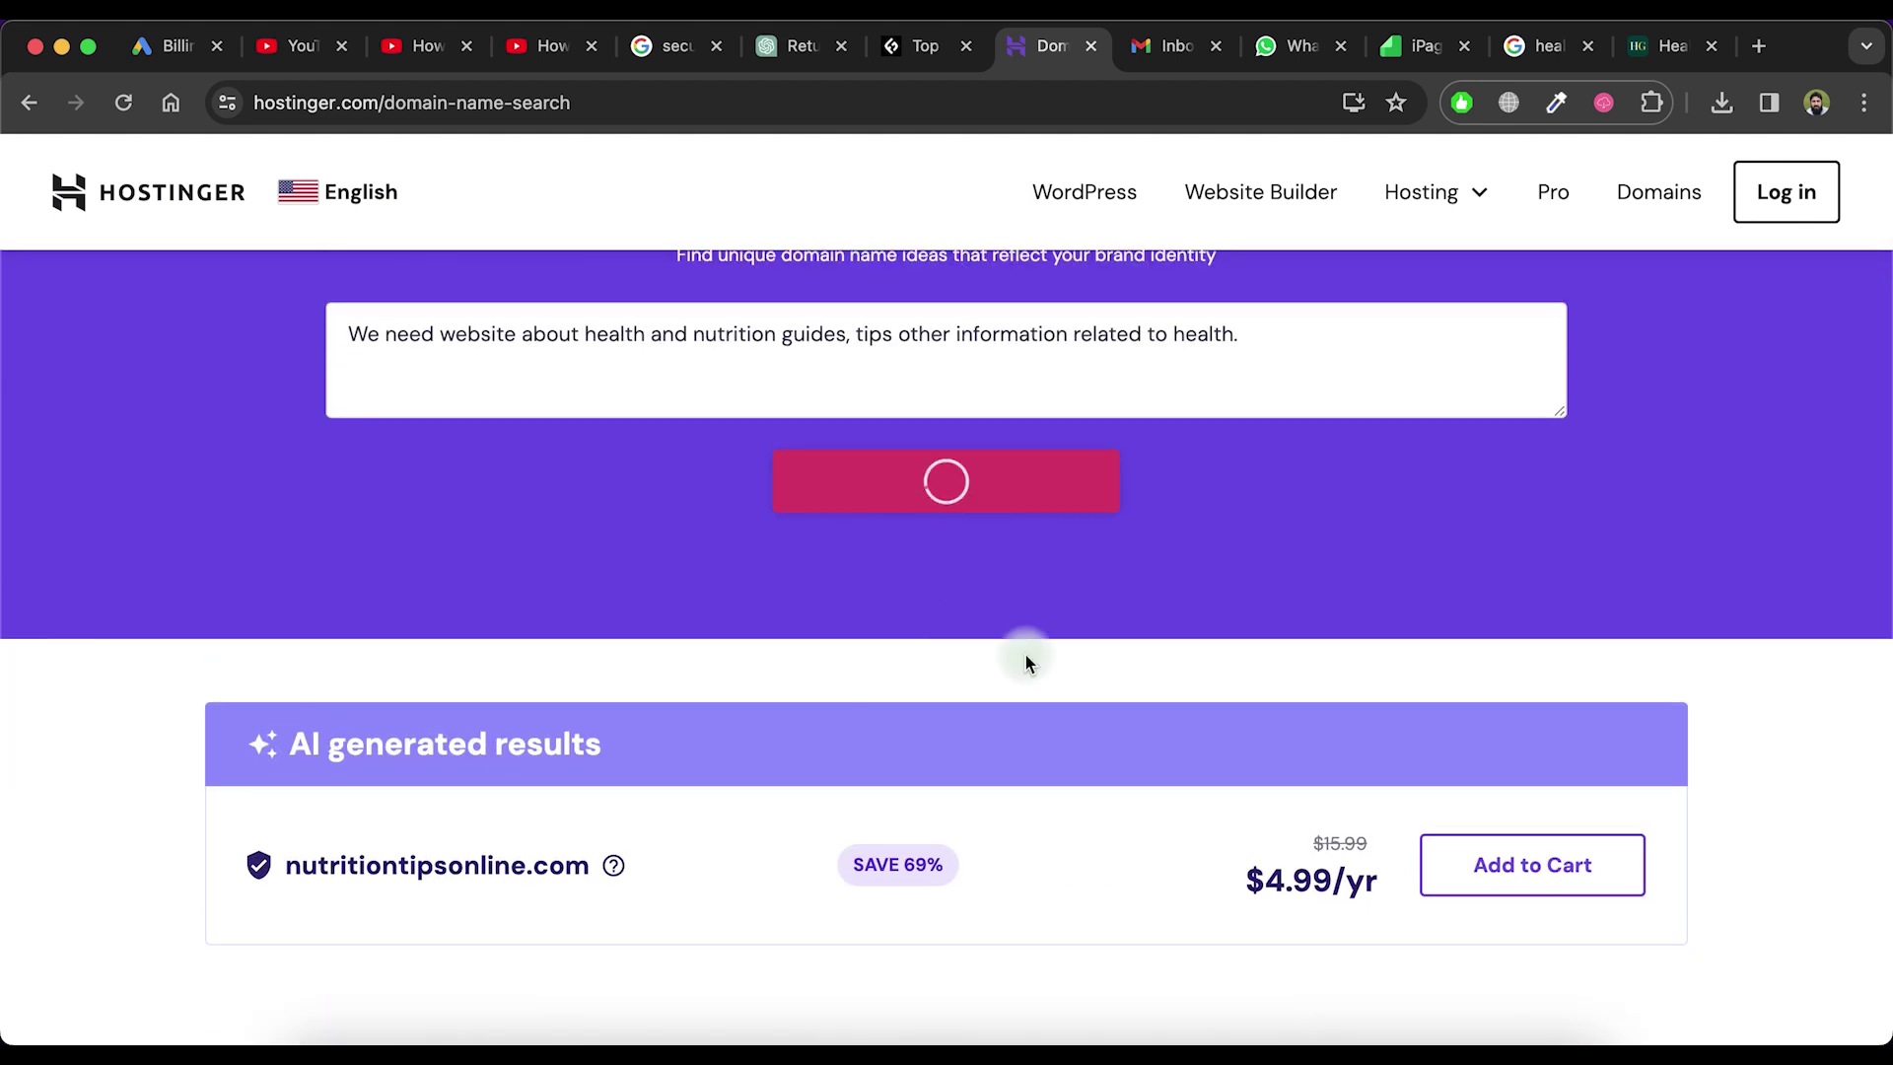
scroll(853, 754, "up", 5)
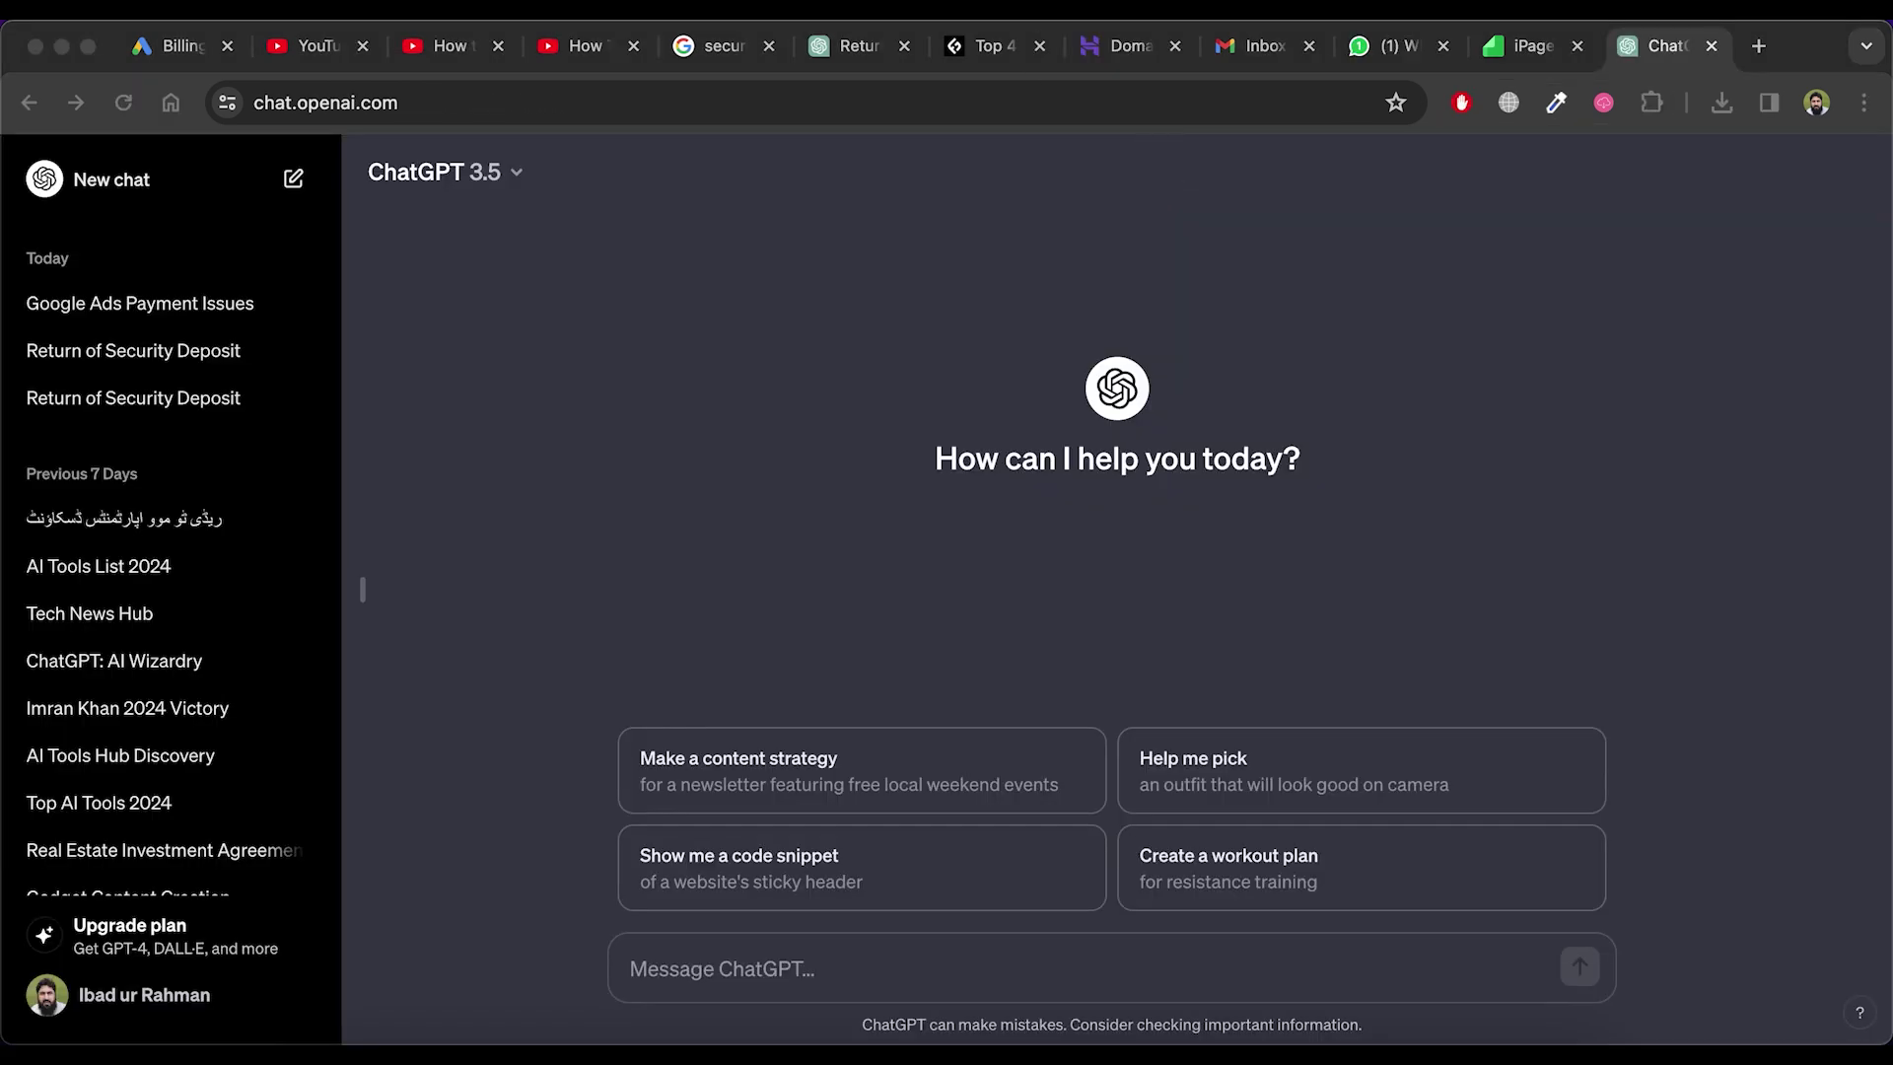
Ask ChatGPT for ten health and nutrition domain names, then select NutriInsights.com from the reply
left_click(832, 442)
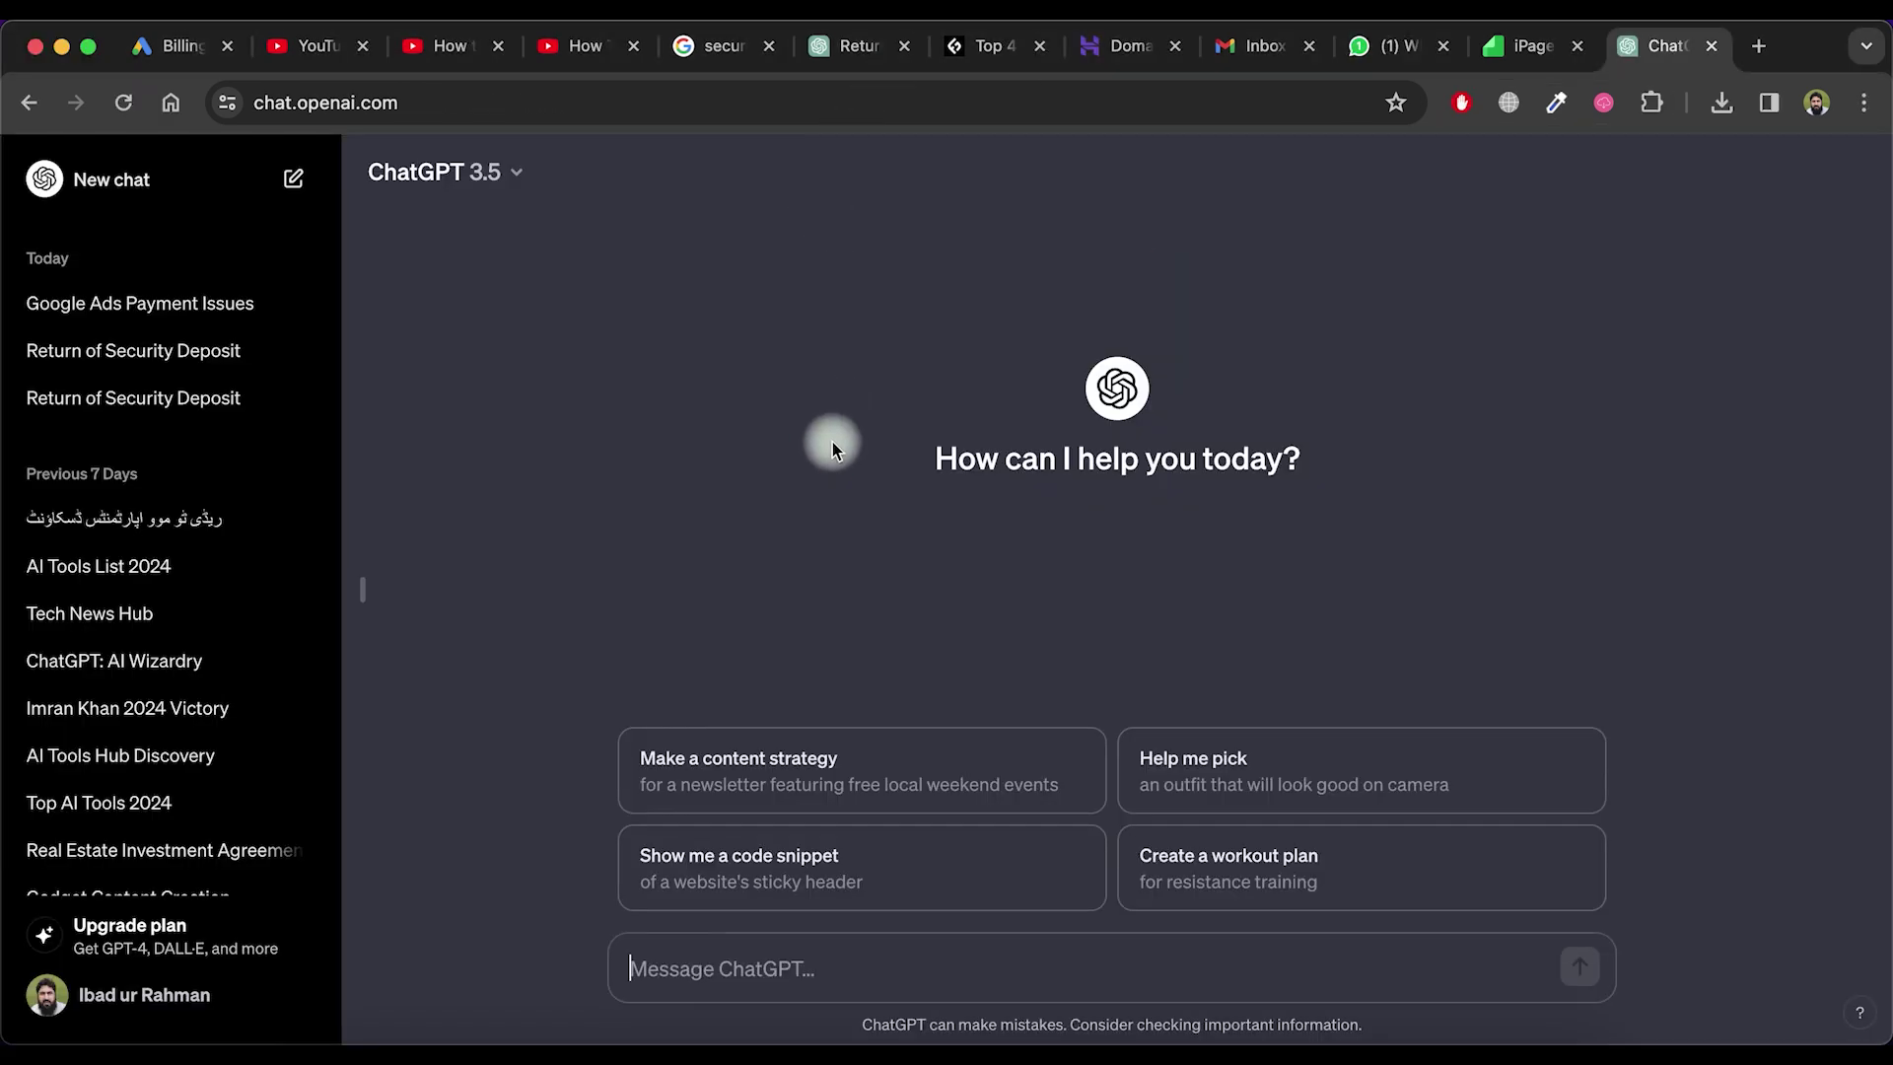
left_click(456, 116)
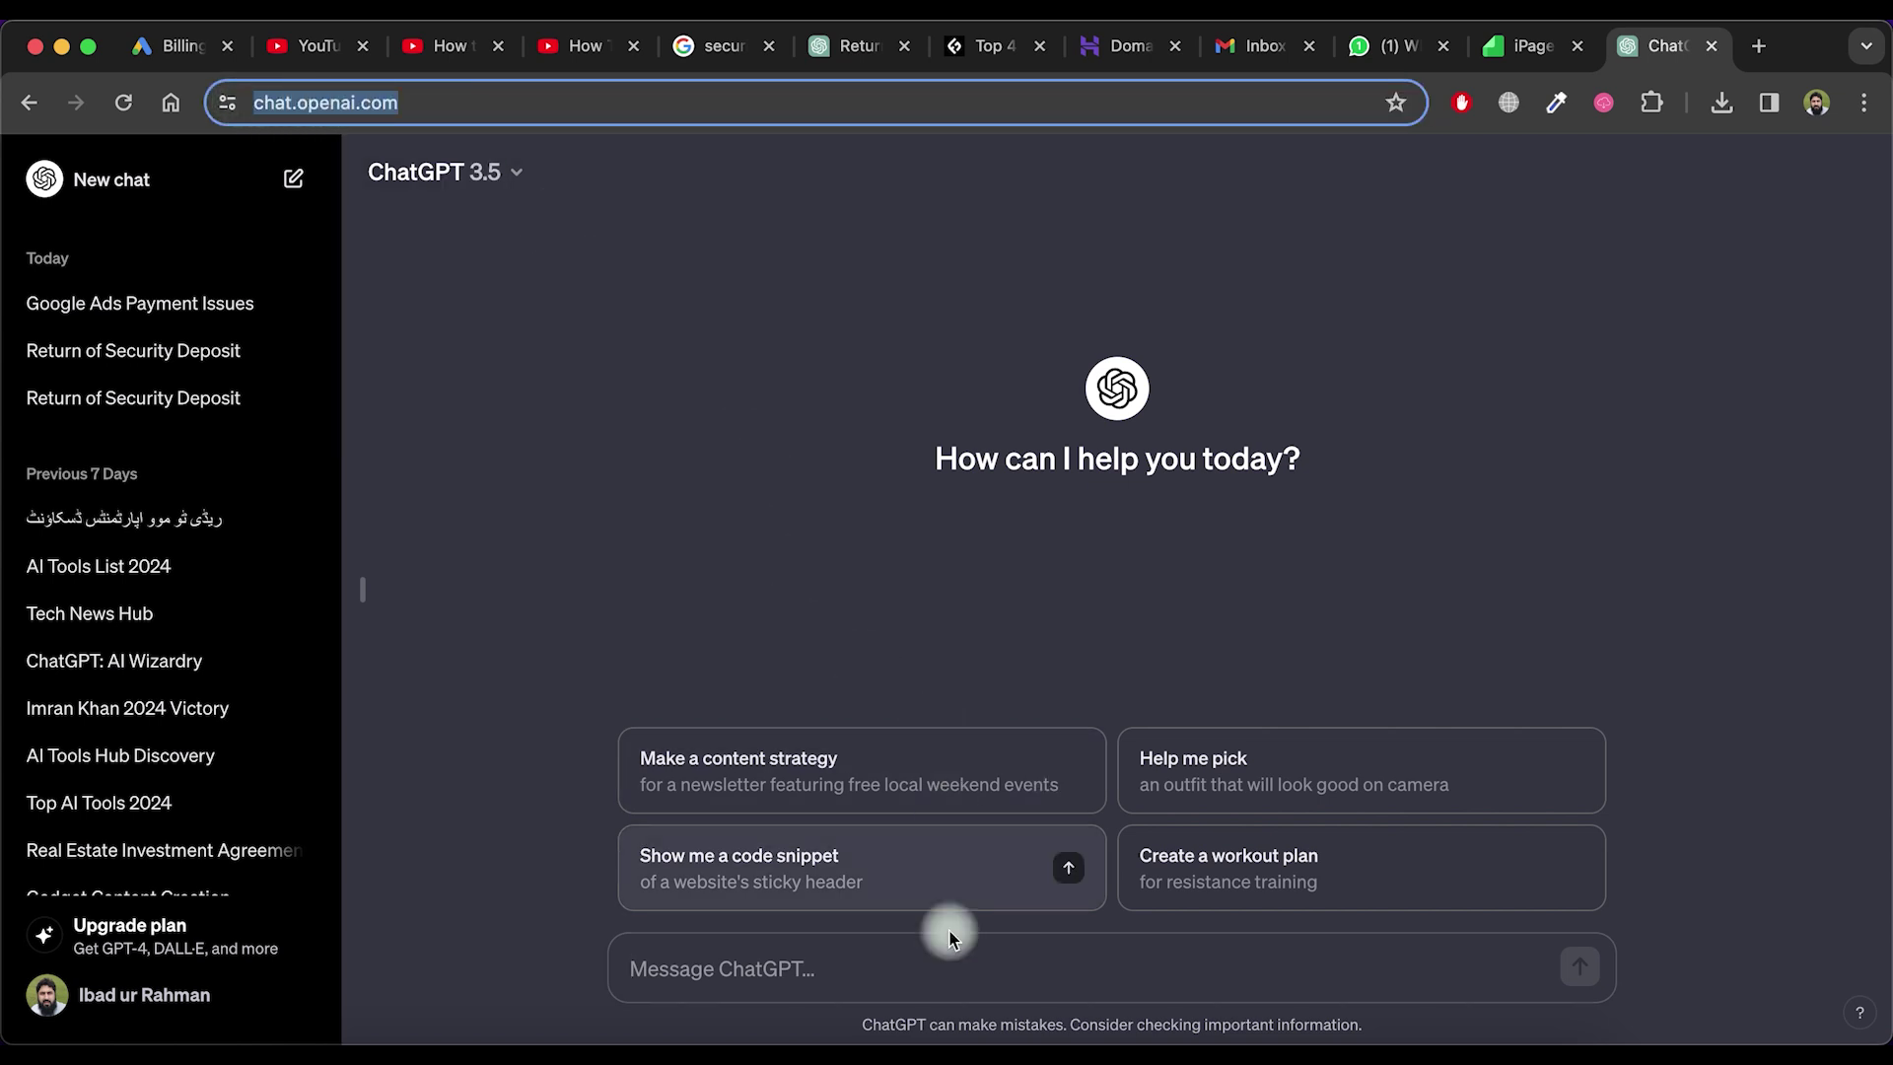
left_click(914, 963)
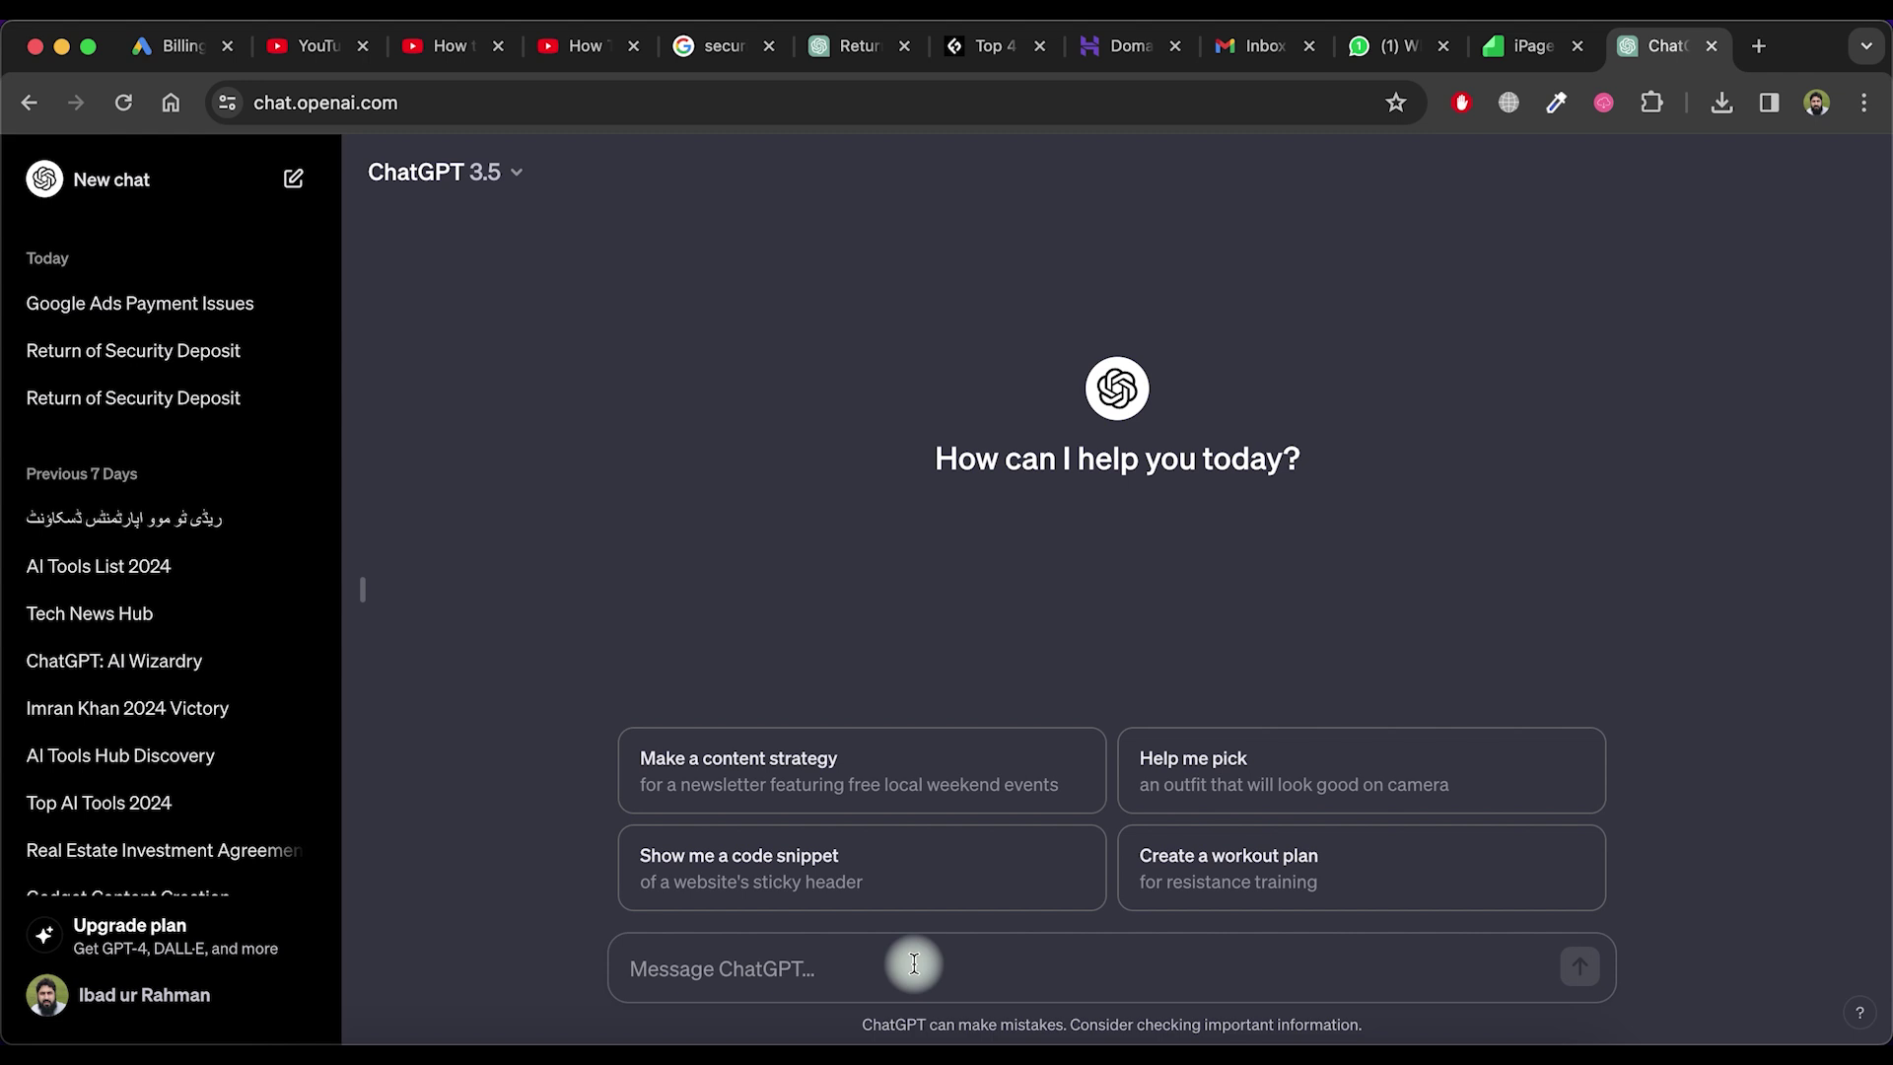
key("super+v")
left_click_drag(926, 971, 634, 938)
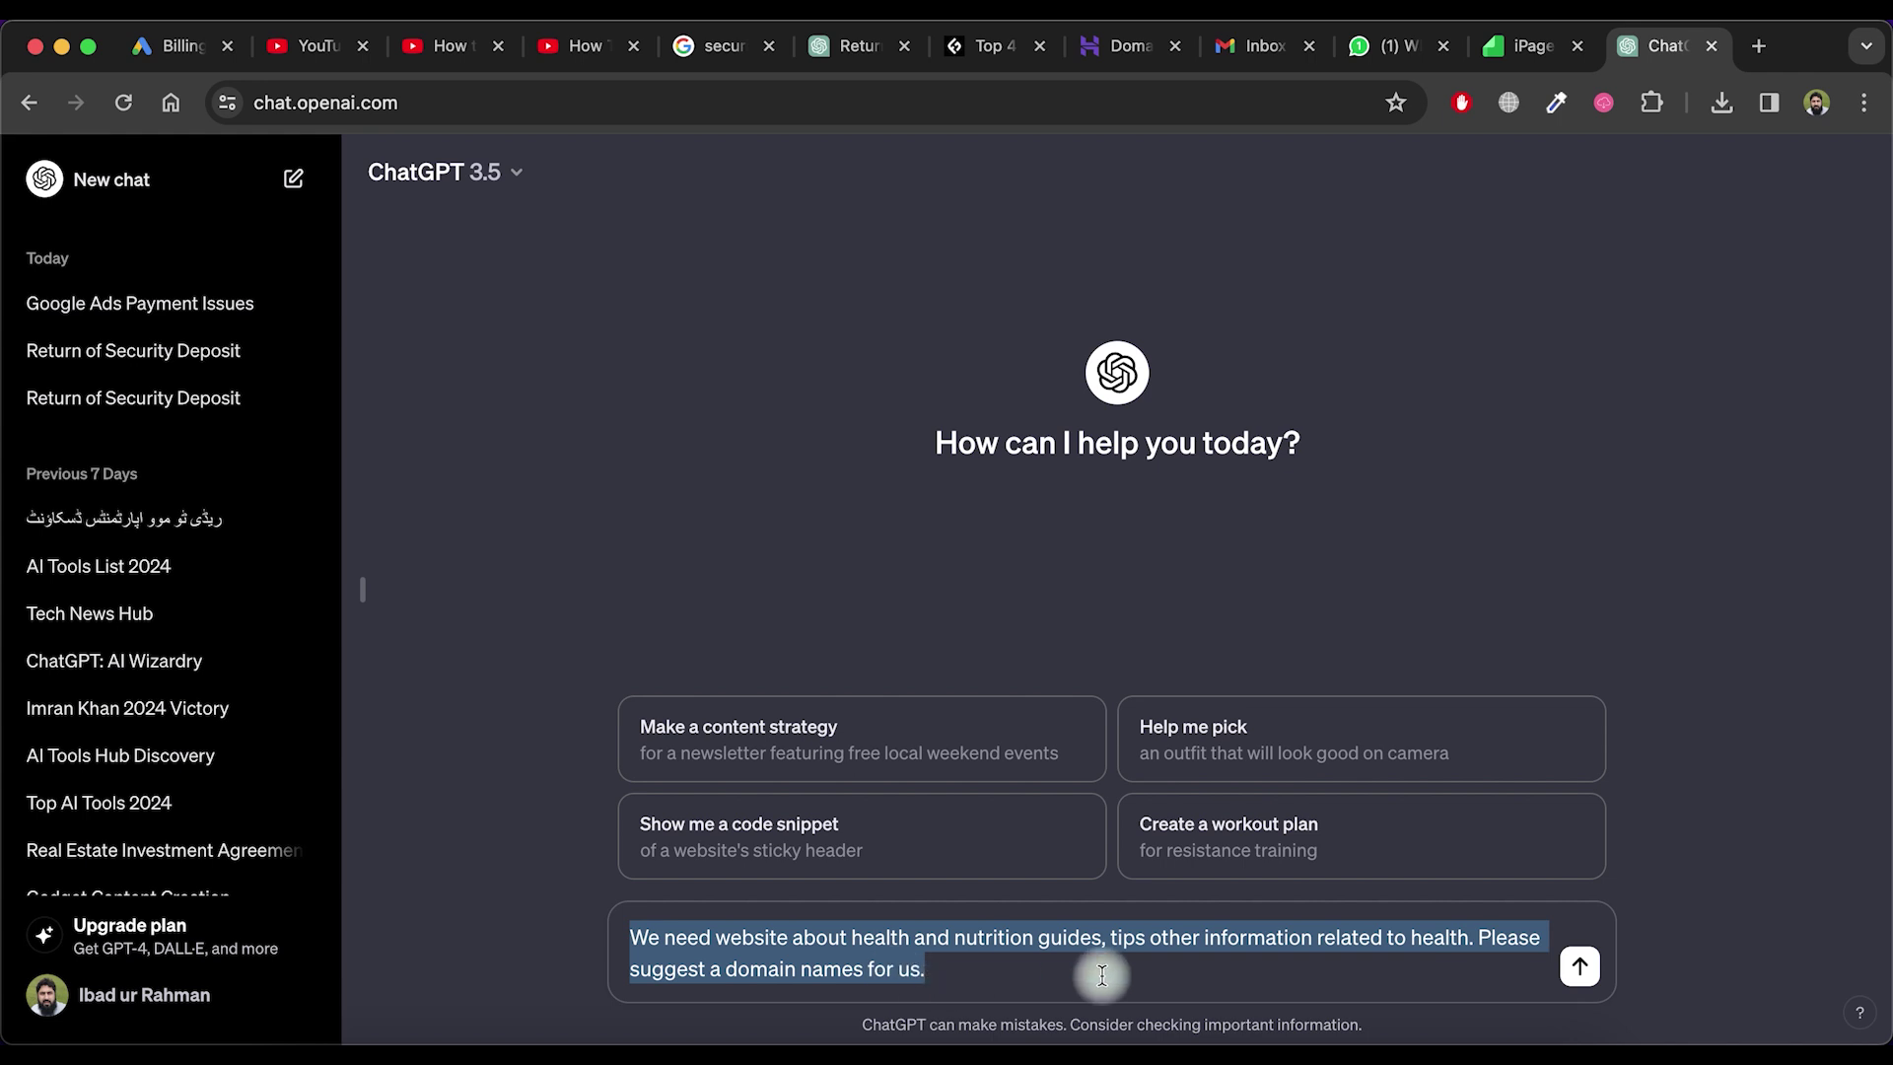
key("Return")
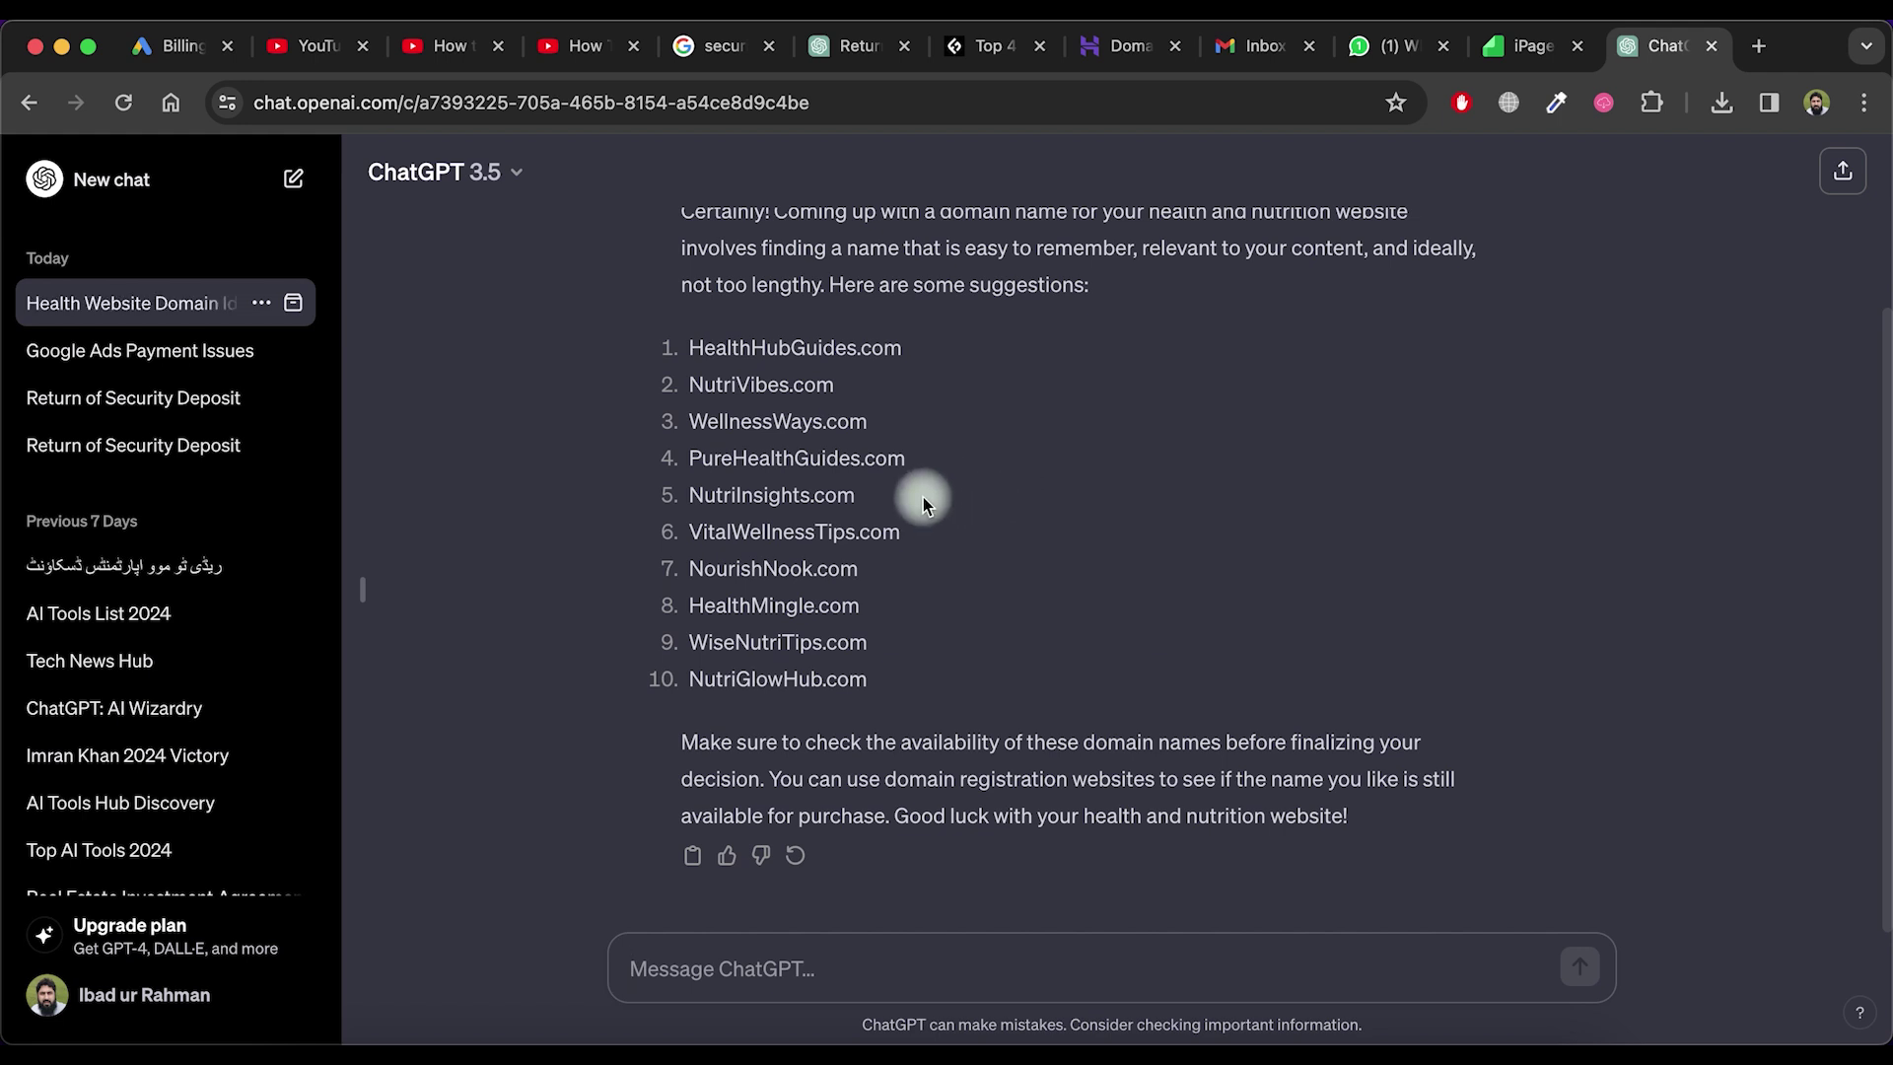
left_click_drag(856, 503, 701, 498)
key("super+c")
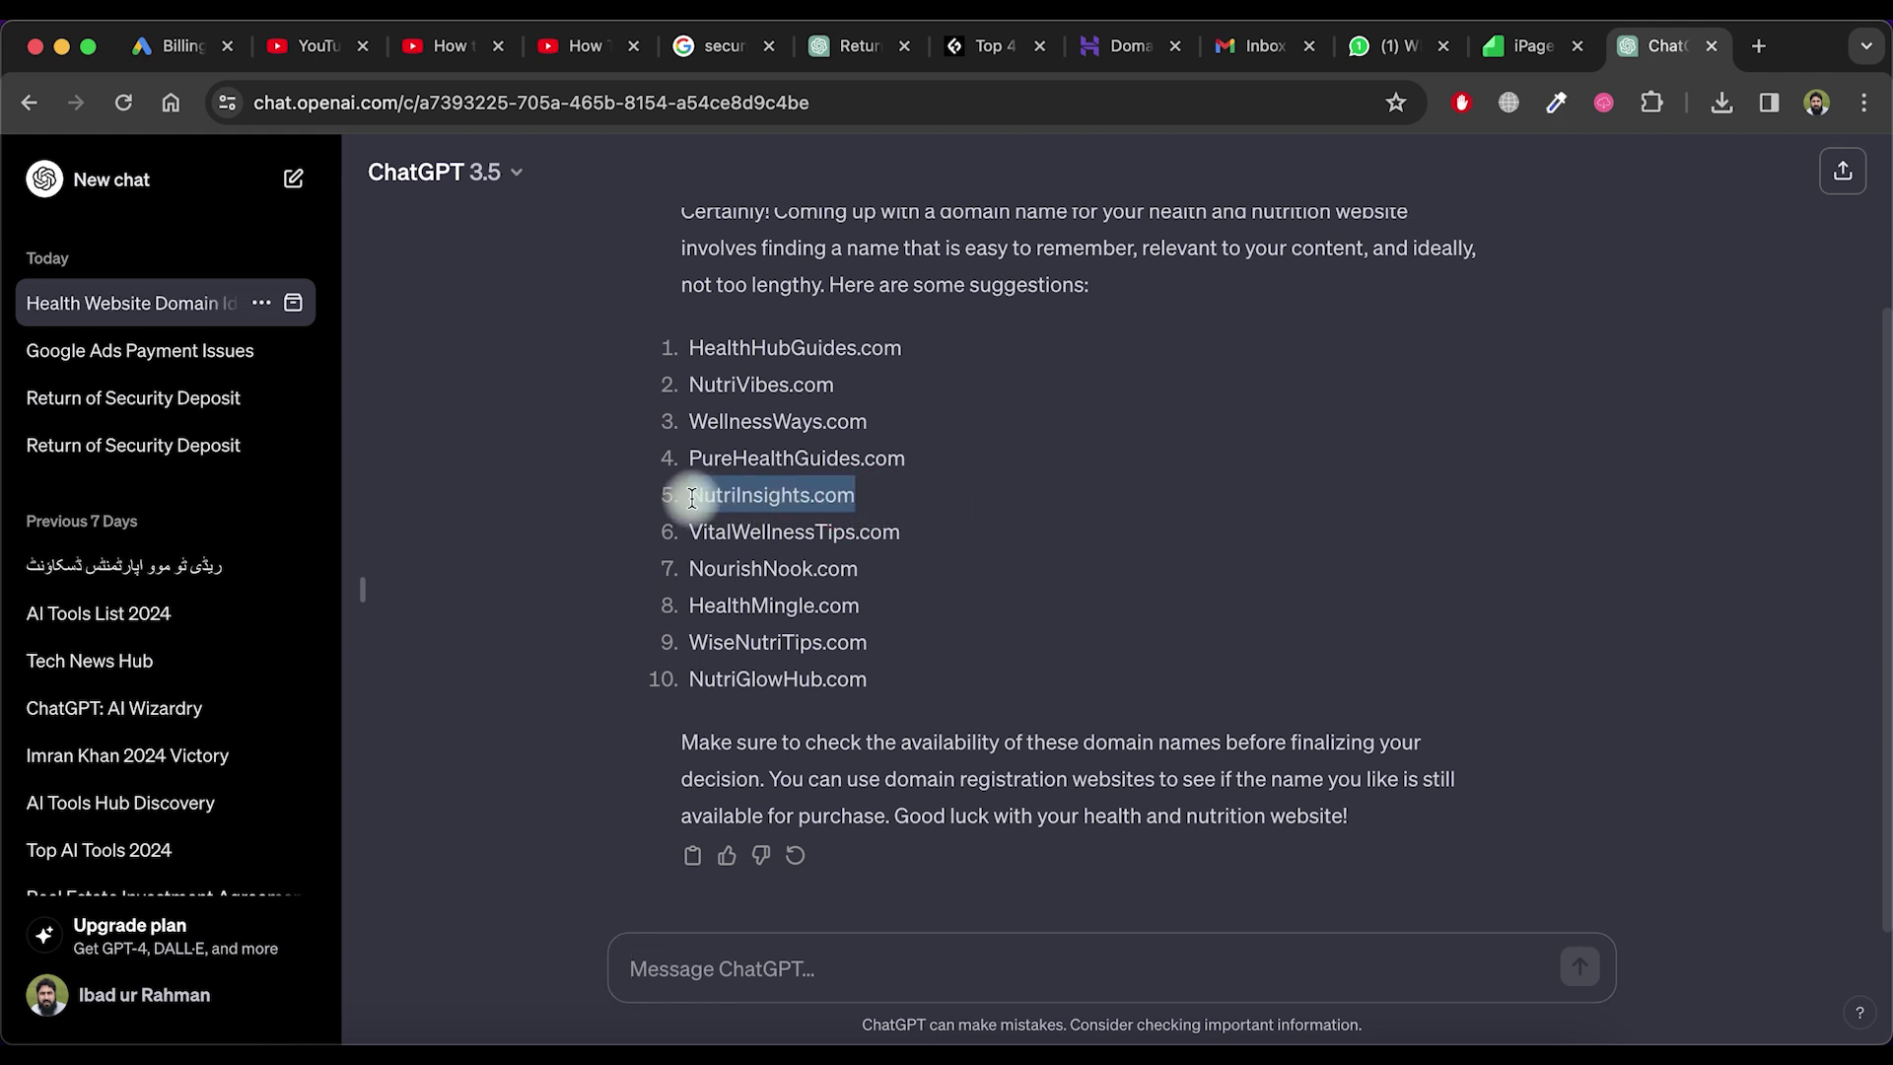
Search Hostinger for NutriInsights.com and find it's already taken
left_click(1117, 49)
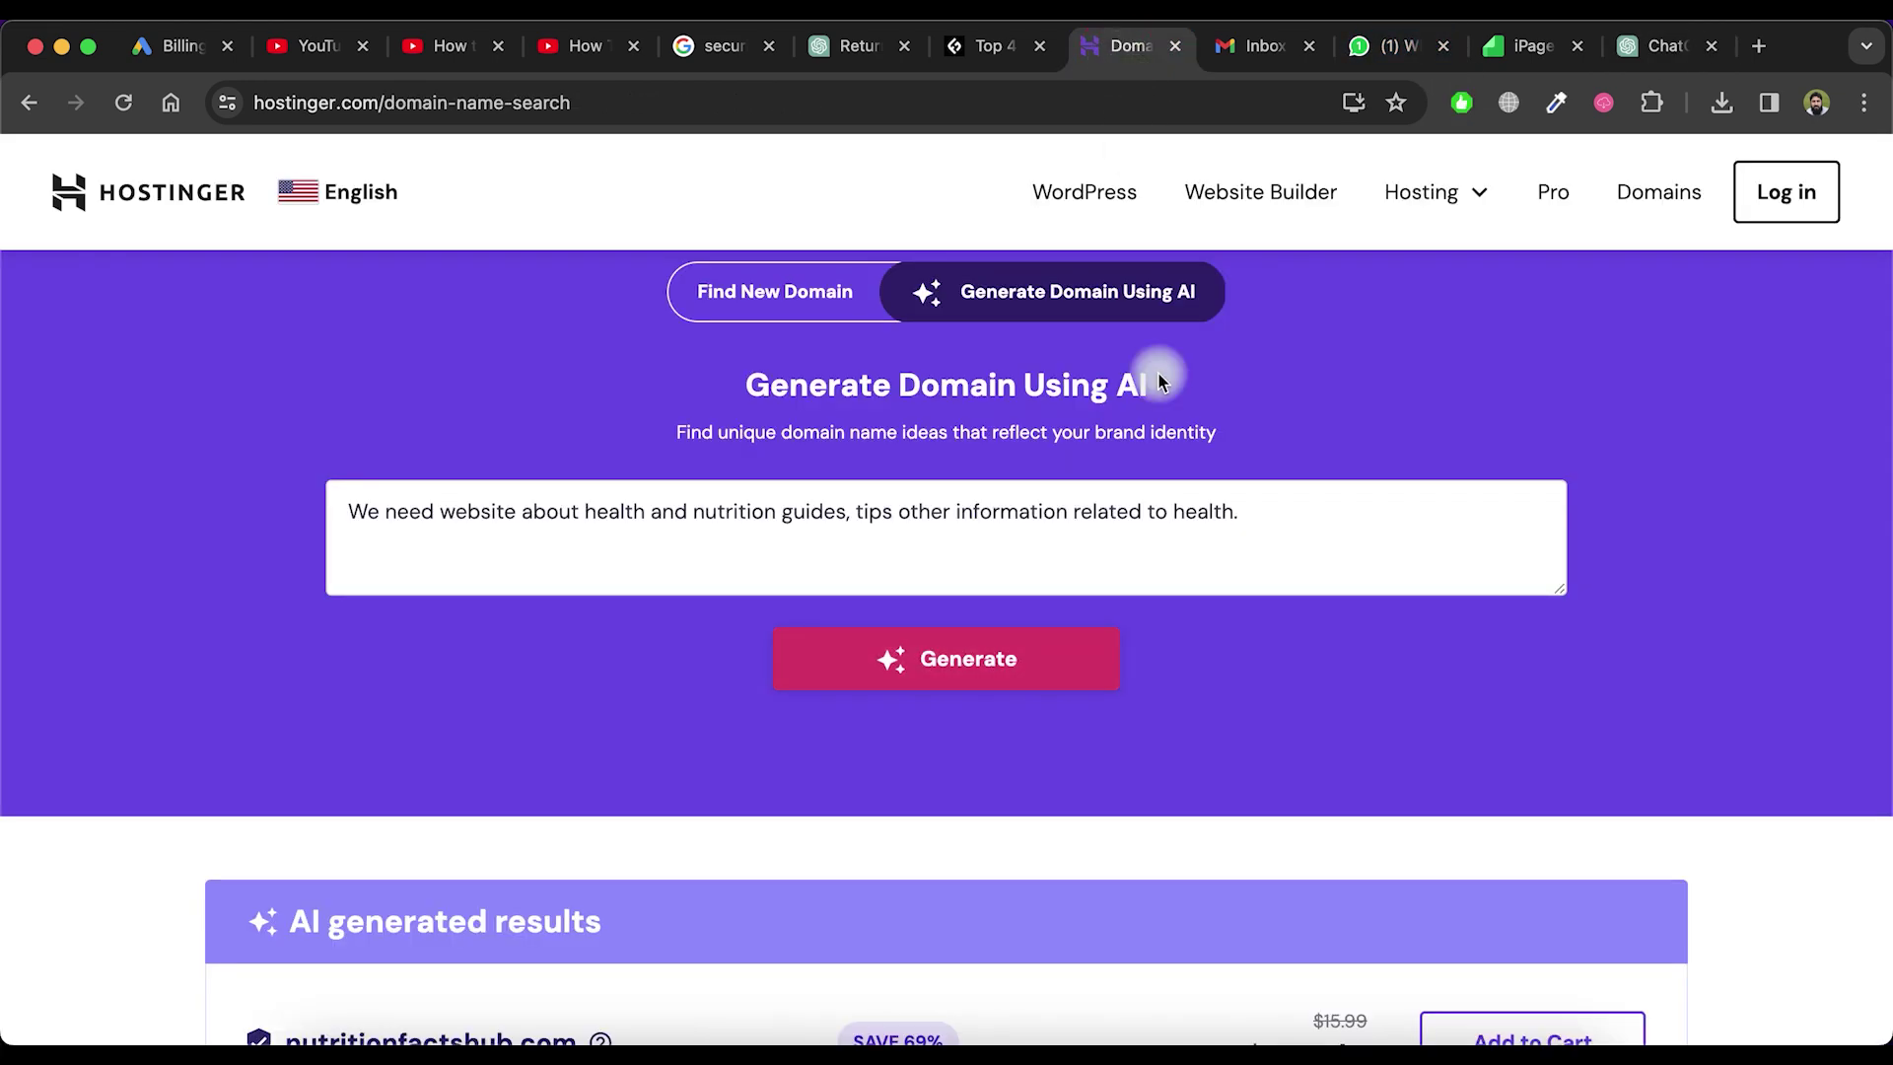
scroll(1069, 672, "down", 2)
scroll(1068, 667, "up", 5)
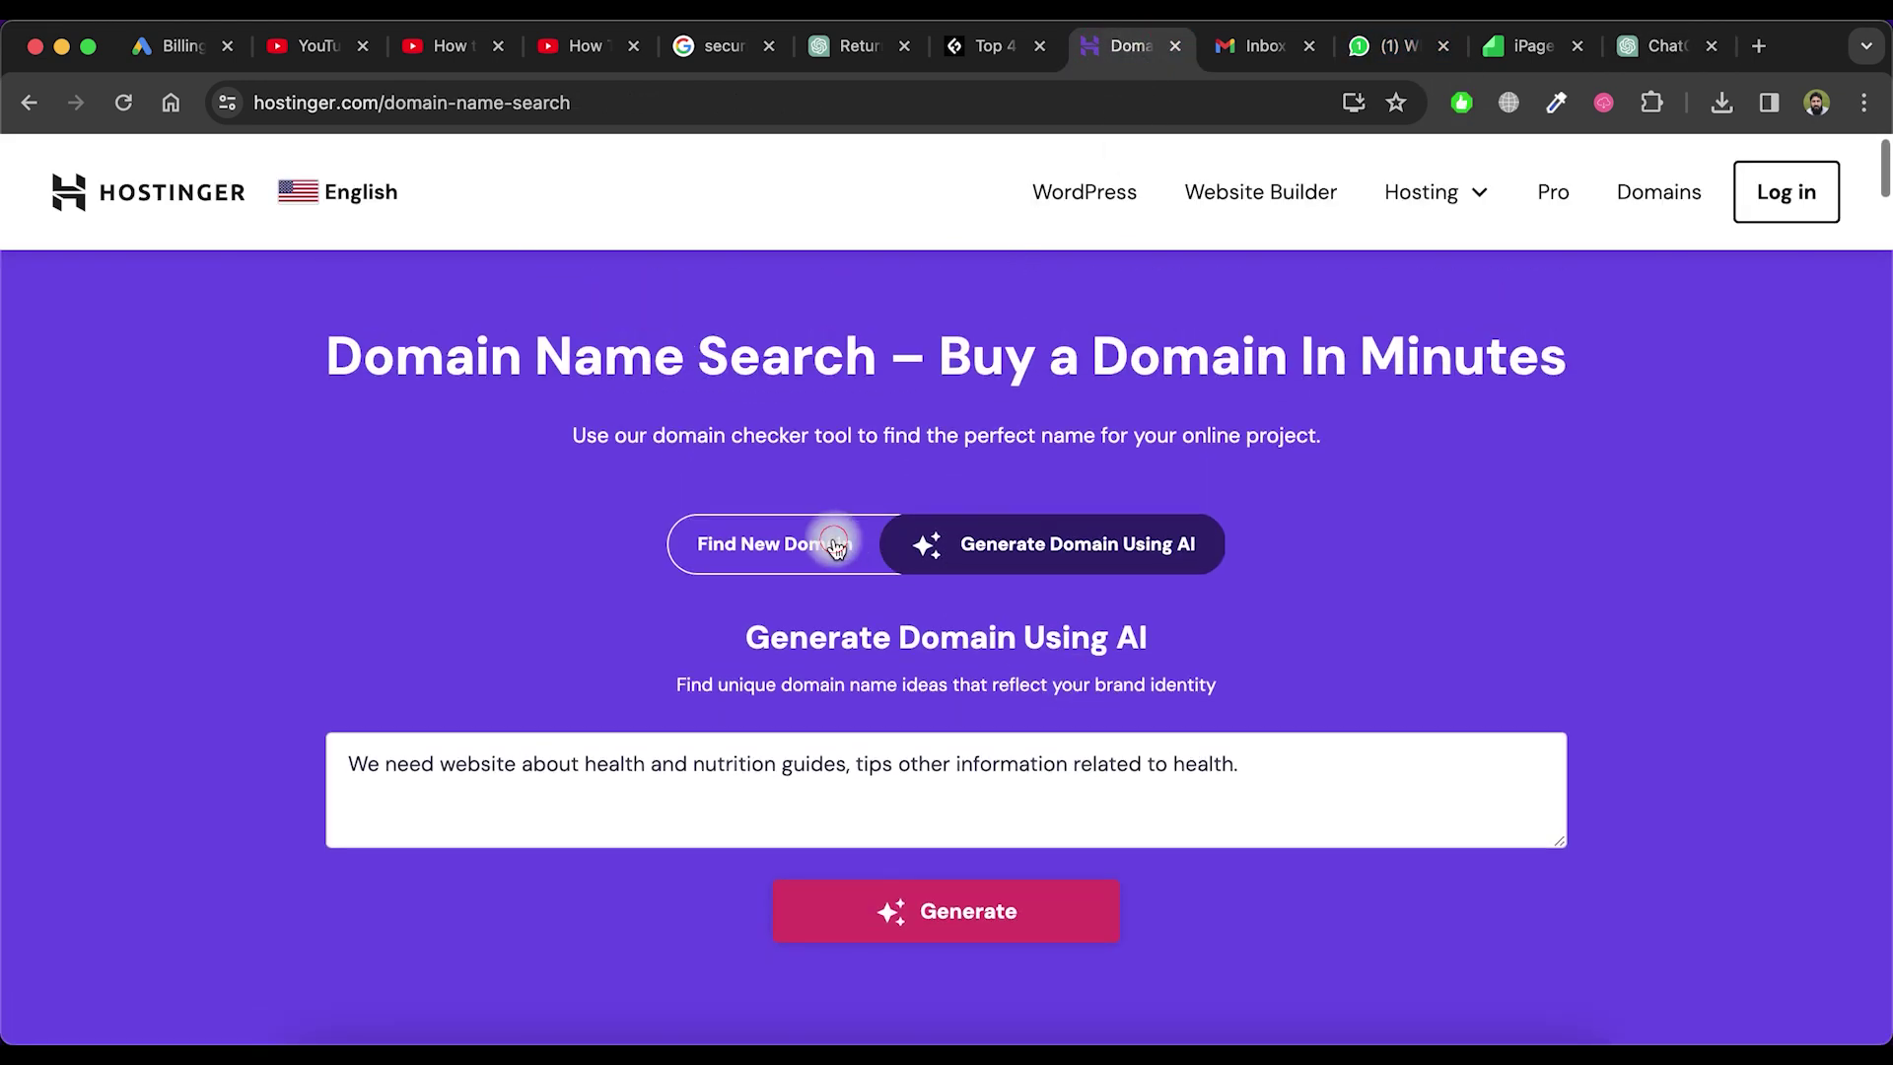
left_click(835, 545)
left_click(752, 647)
key("super+v")
left_click(1341, 641)
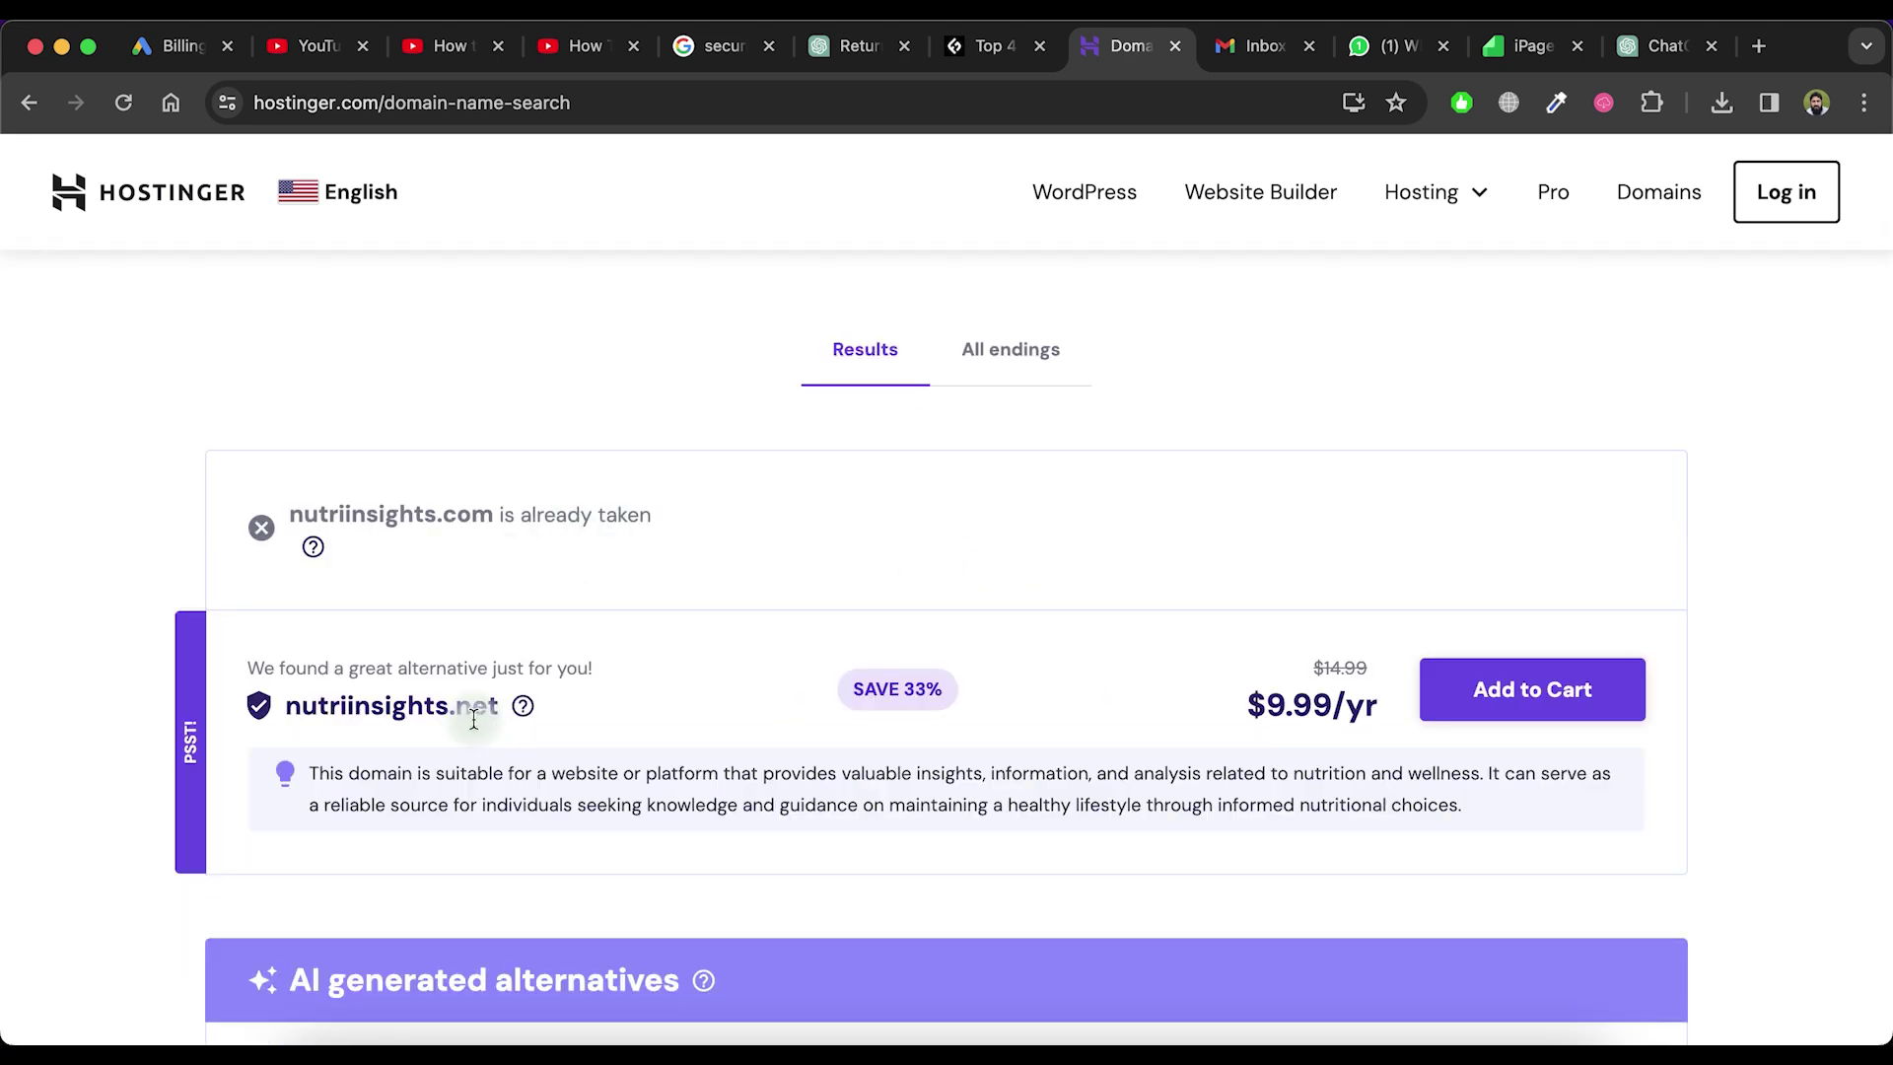
Copy NourishNook.com from ChatGPT and check it on Hostinger, also taken
left_click(1664, 45)
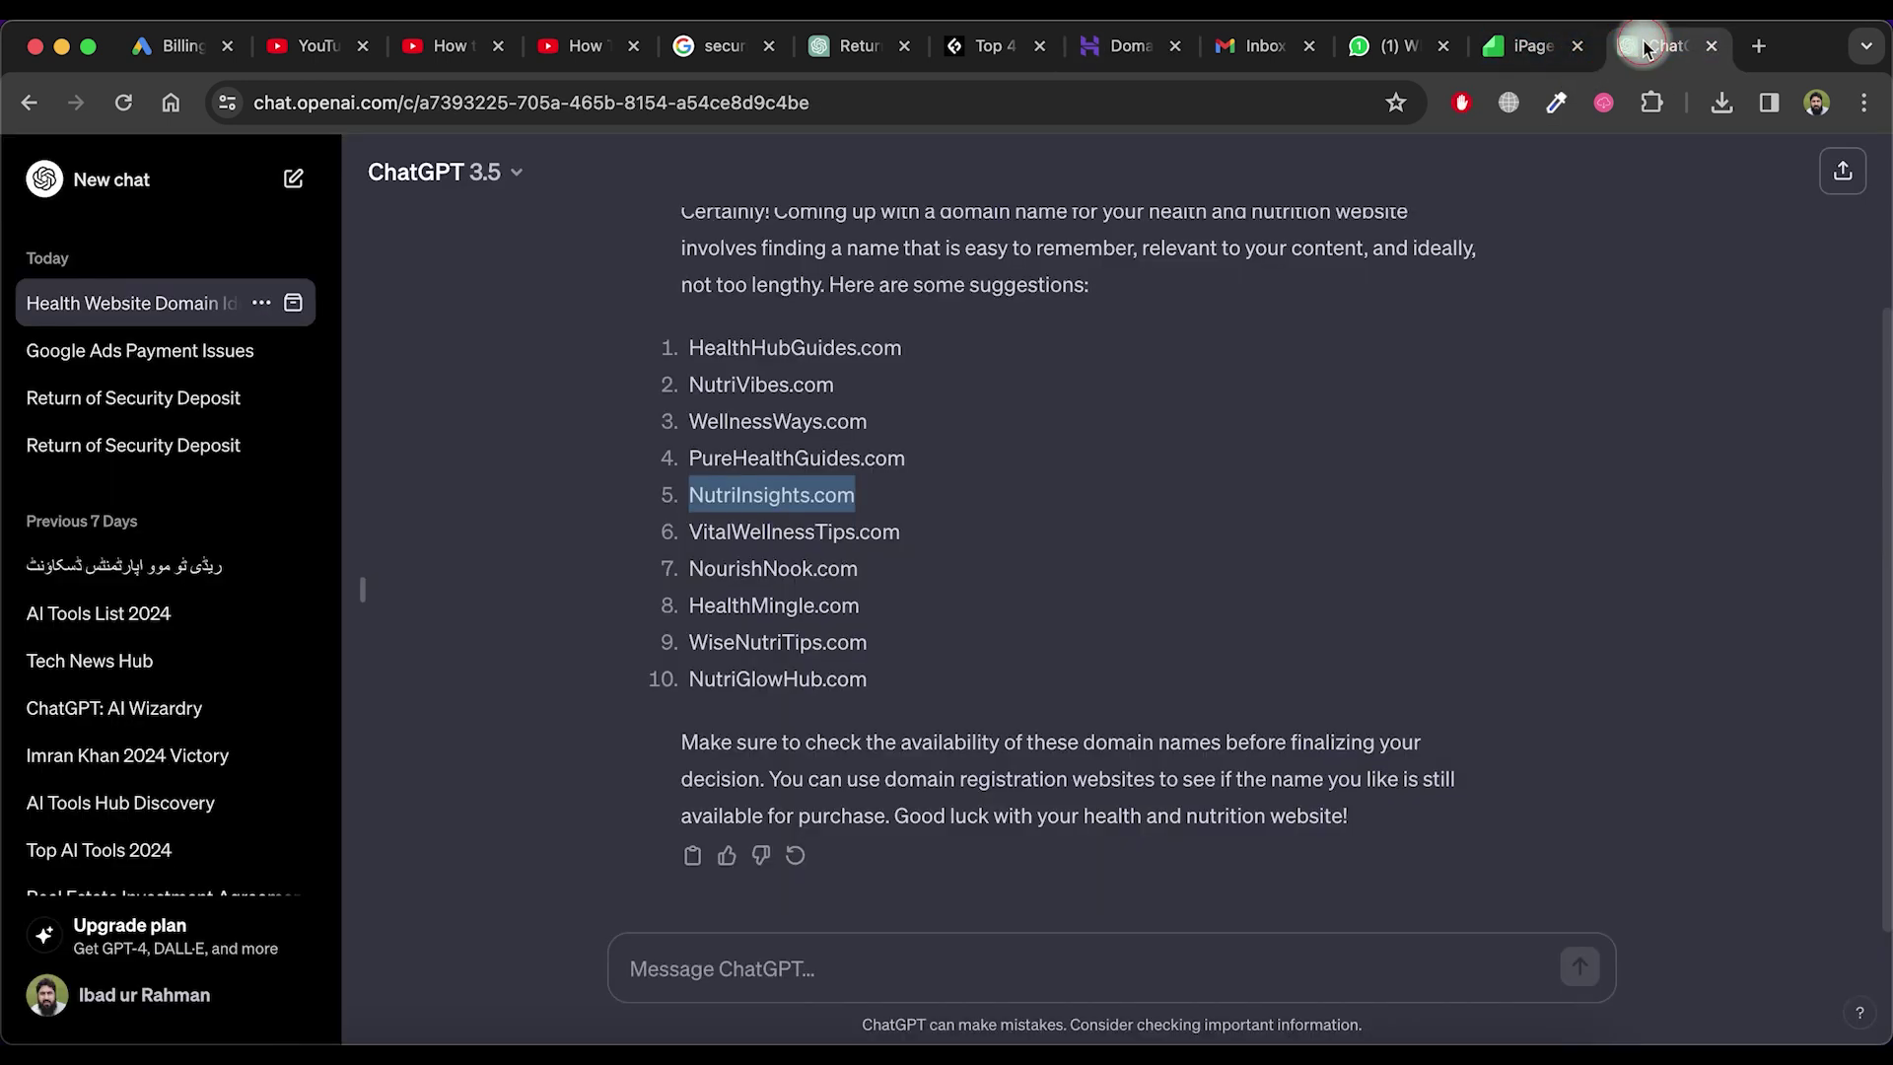
left_click_drag(858, 569, 692, 571)
key("super+c")
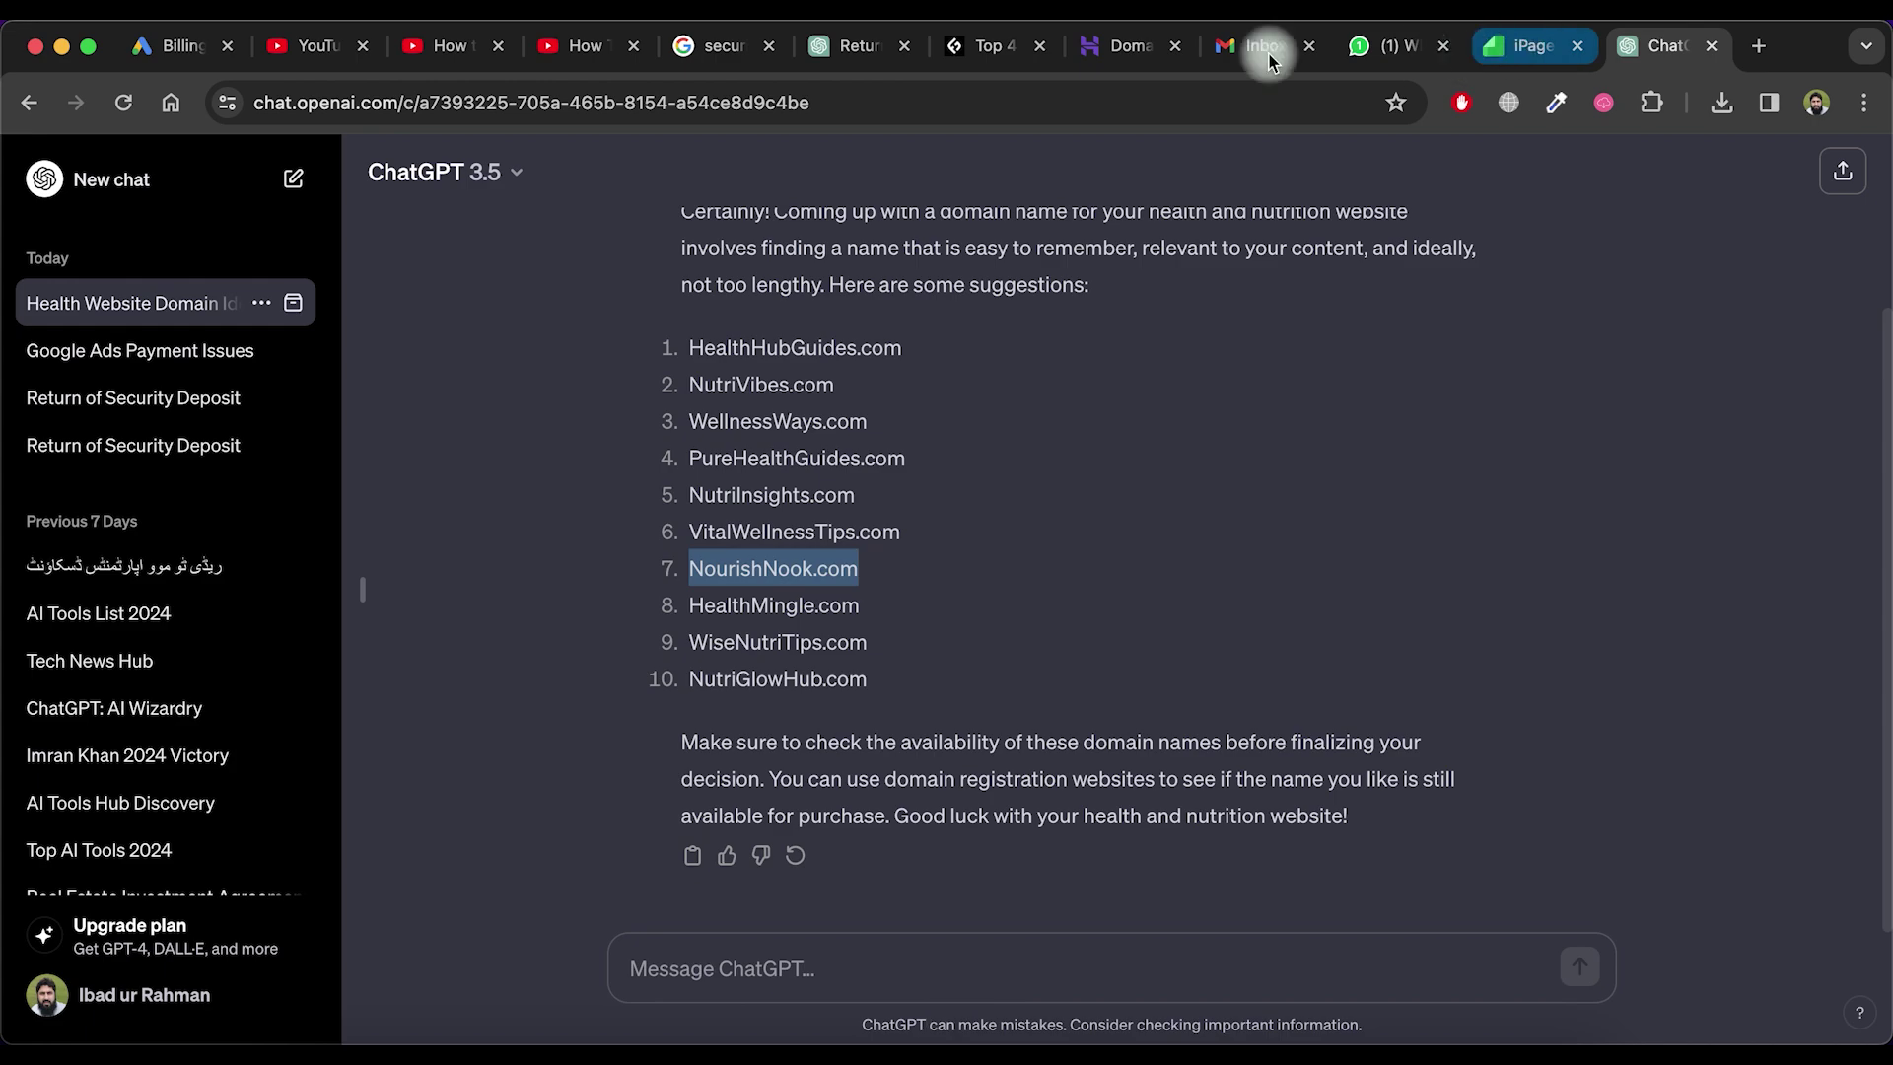
left_click(1131, 45)
scroll(896, 422, "up", 10)
triple_click(676, 670)
key("super+v")
left_click(1396, 687)
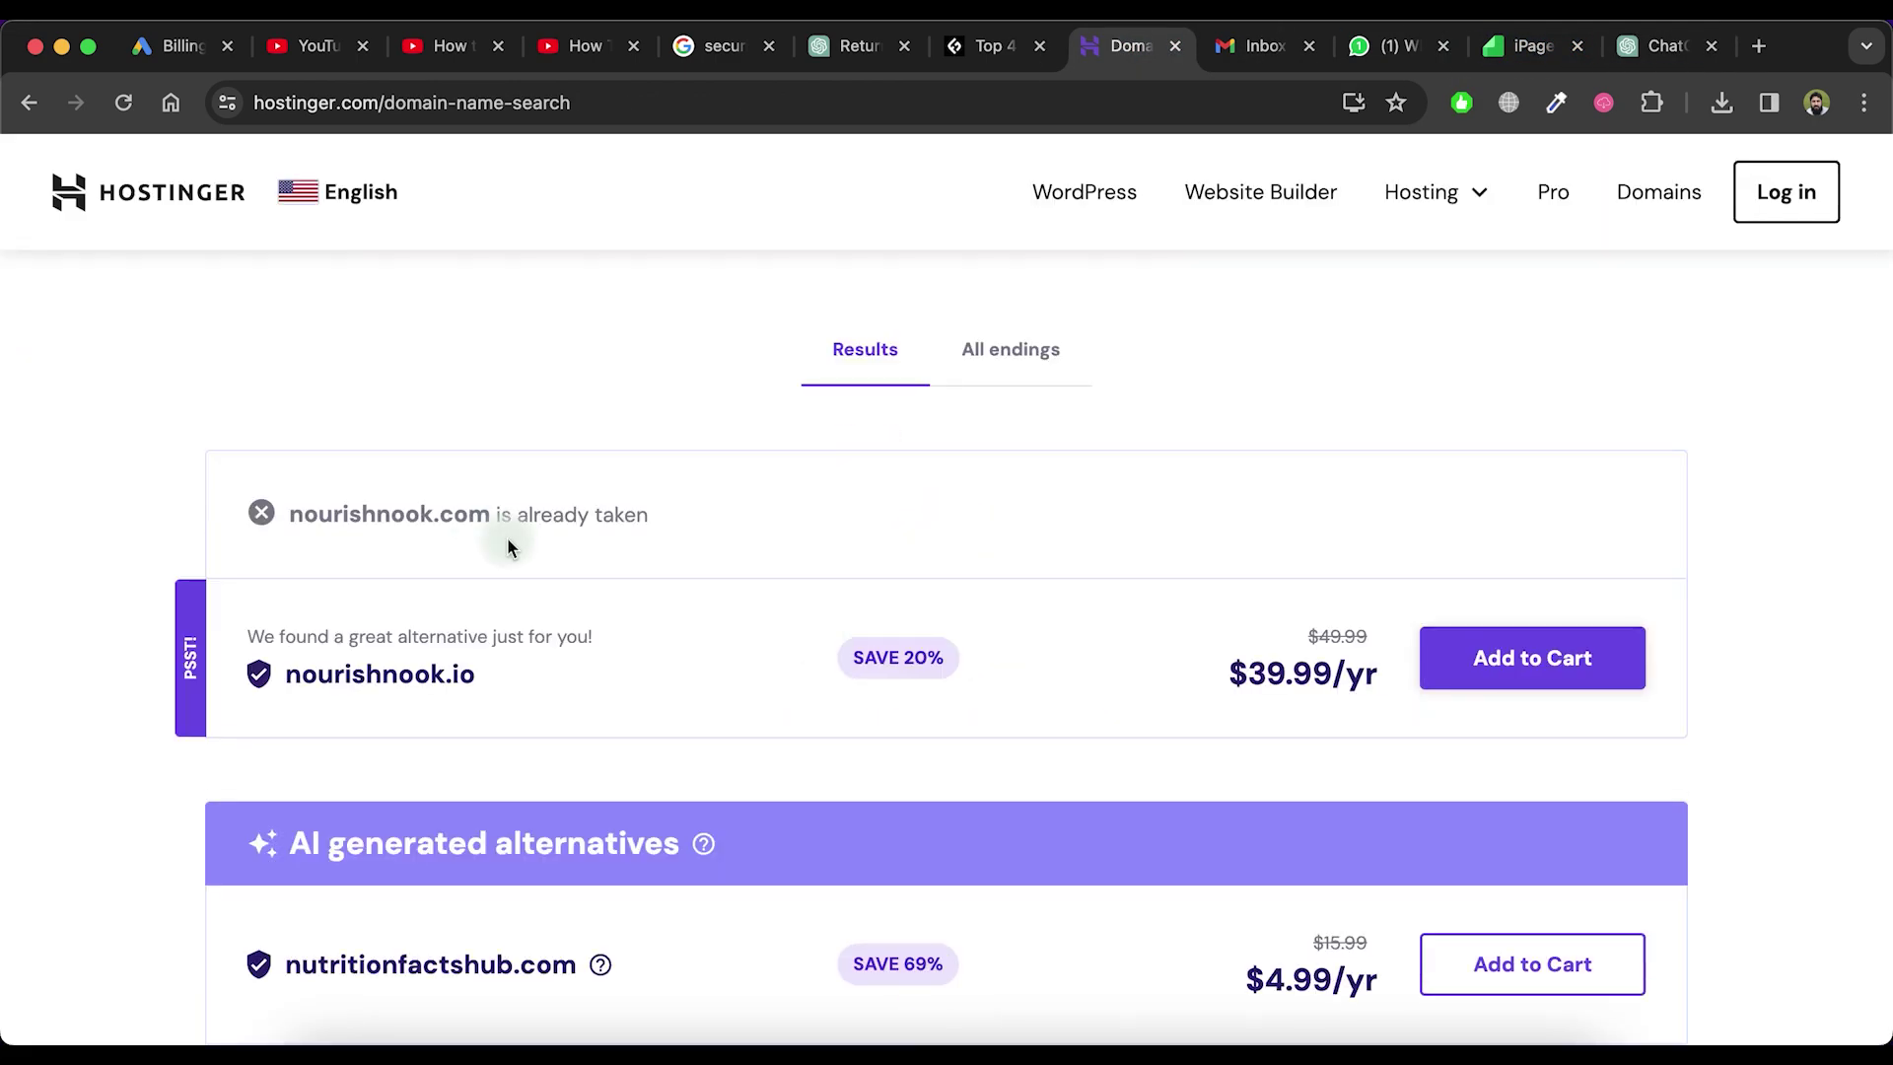
Copy WiseNutriTips.com from ChatGPT and check its availability on Hostinger
left_click(1663, 46)
left_click_drag(862, 636, 690, 636)
key("super+c")
left_click(1132, 45)
scroll(877, 493, "up", 6)
double_click(877, 431)
key("super+v")
left_click(1396, 433)
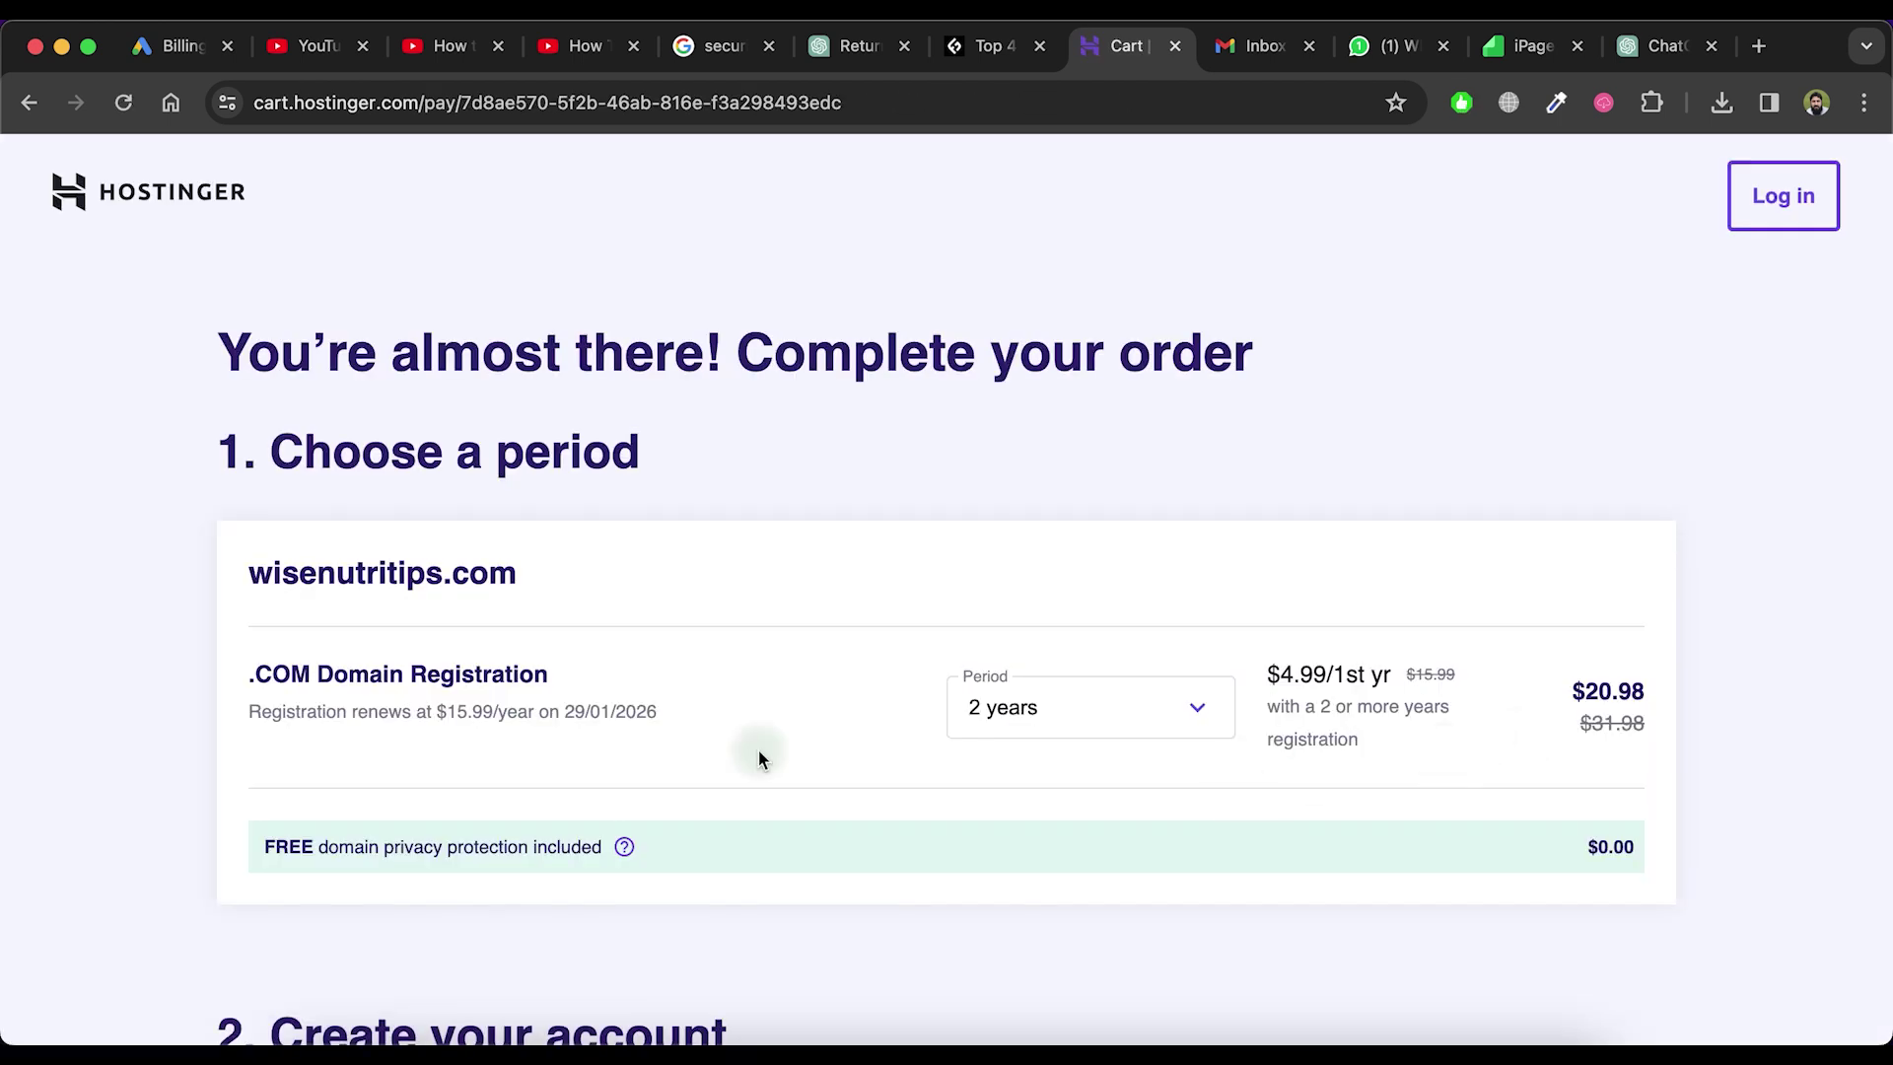
Change the wisenutritips.com registration period from 2 years to 3 years and review the payment section
left_click(1174, 718)
left_click(1090, 850)
scroll(1127, 624, "down", 1)
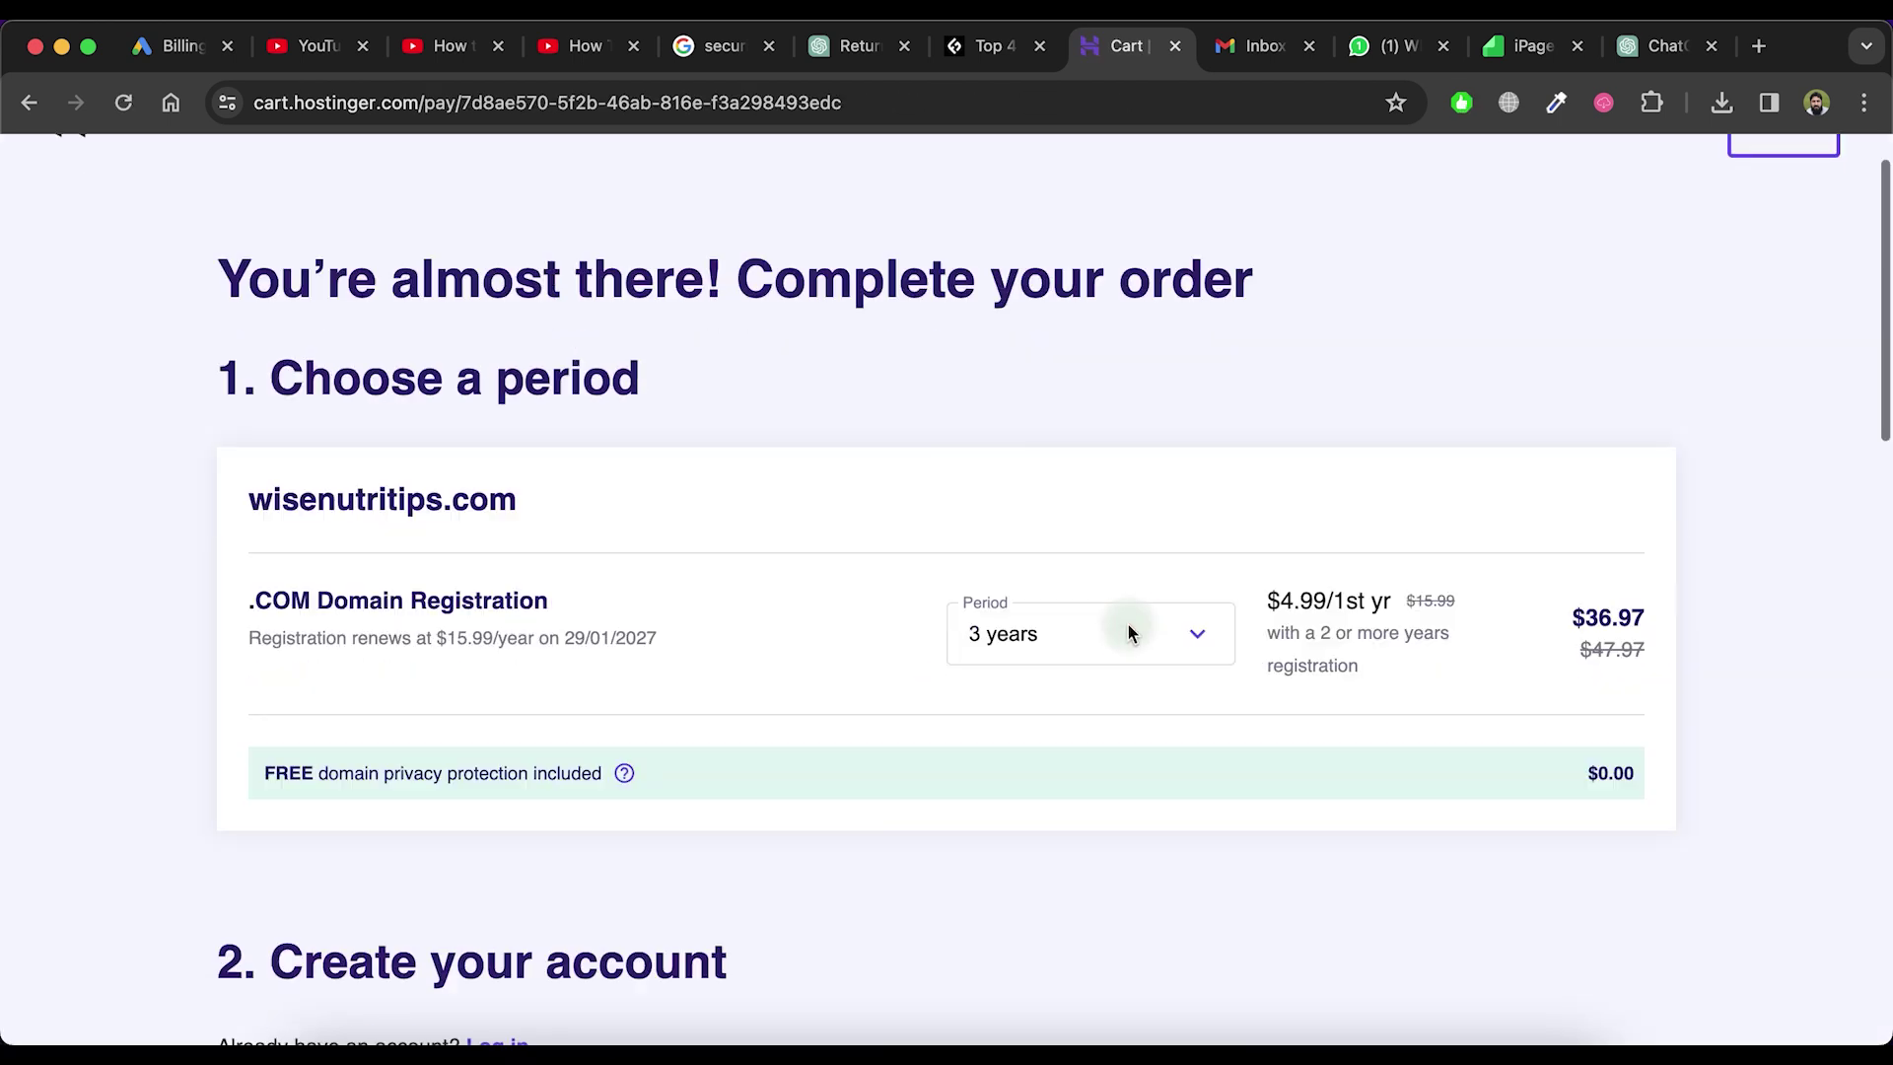
scroll(1128, 624, "down", 15)
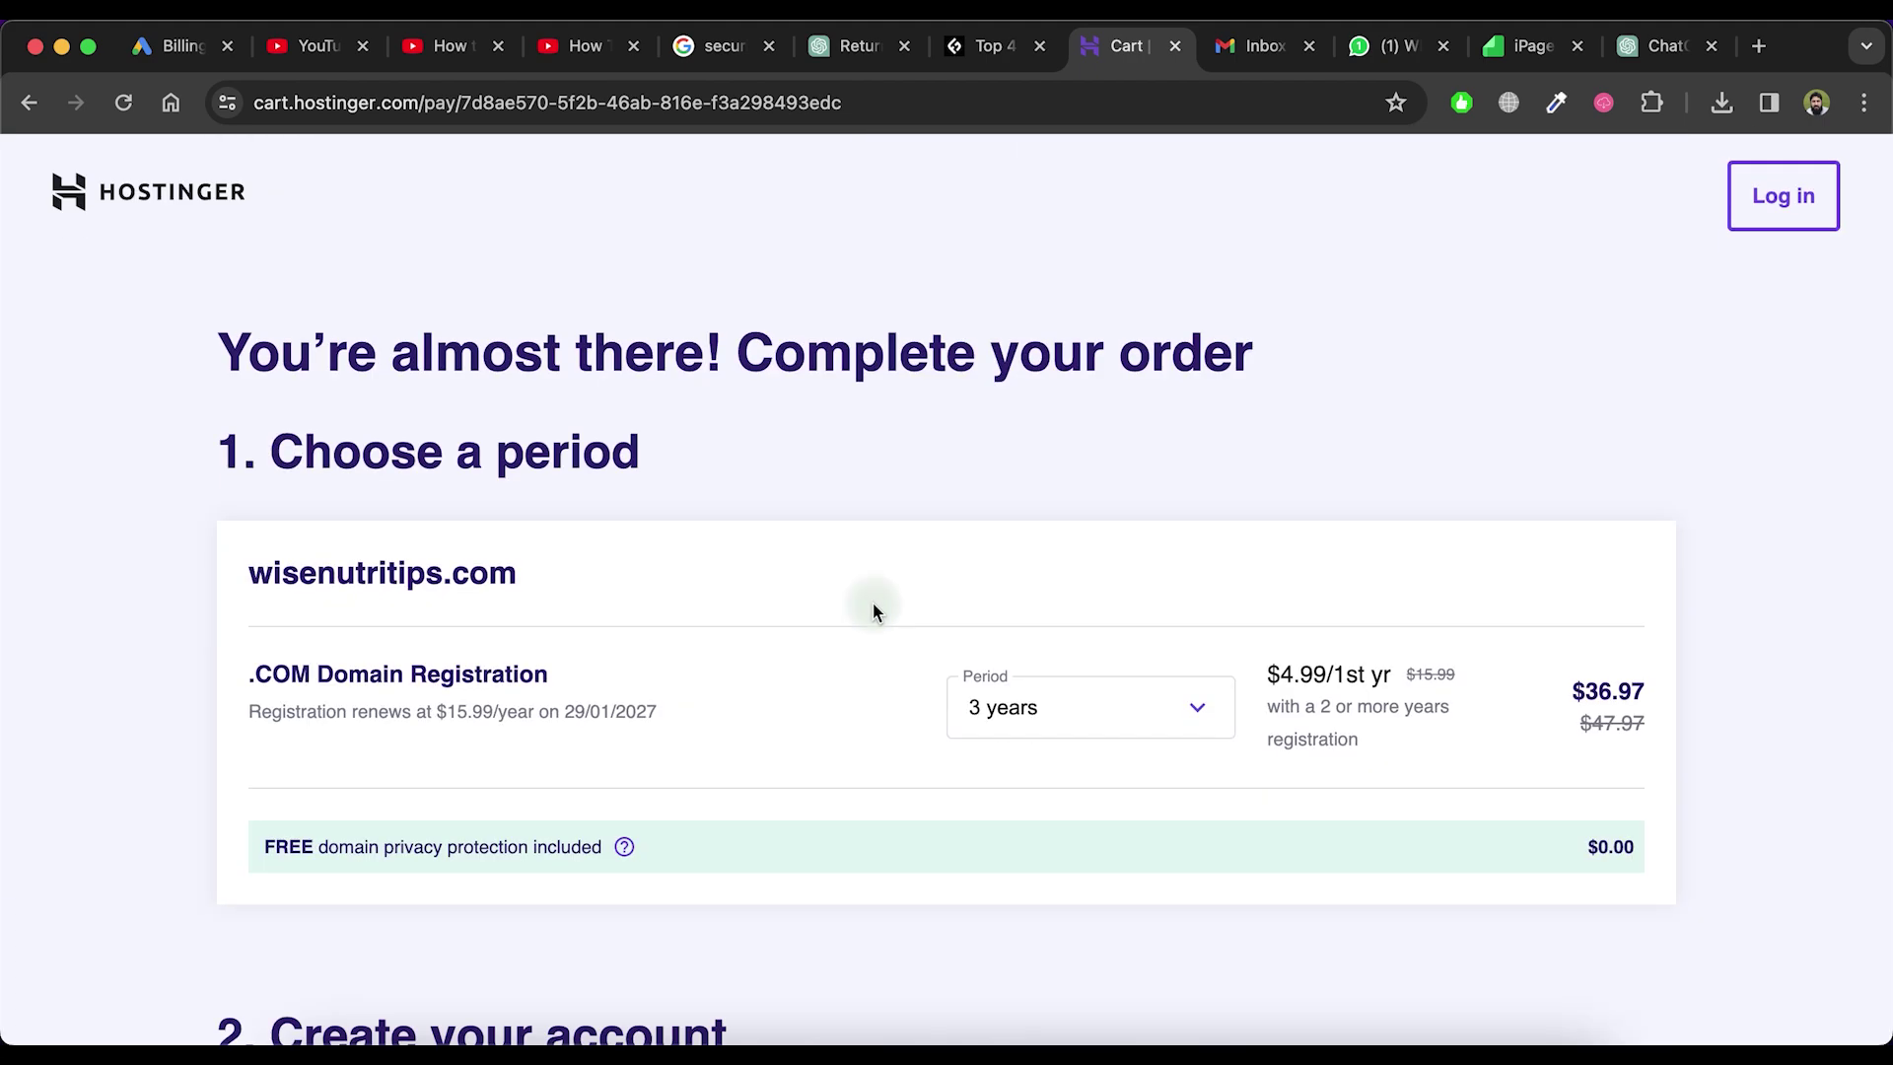
scroll(1125, 693, "down", 5)
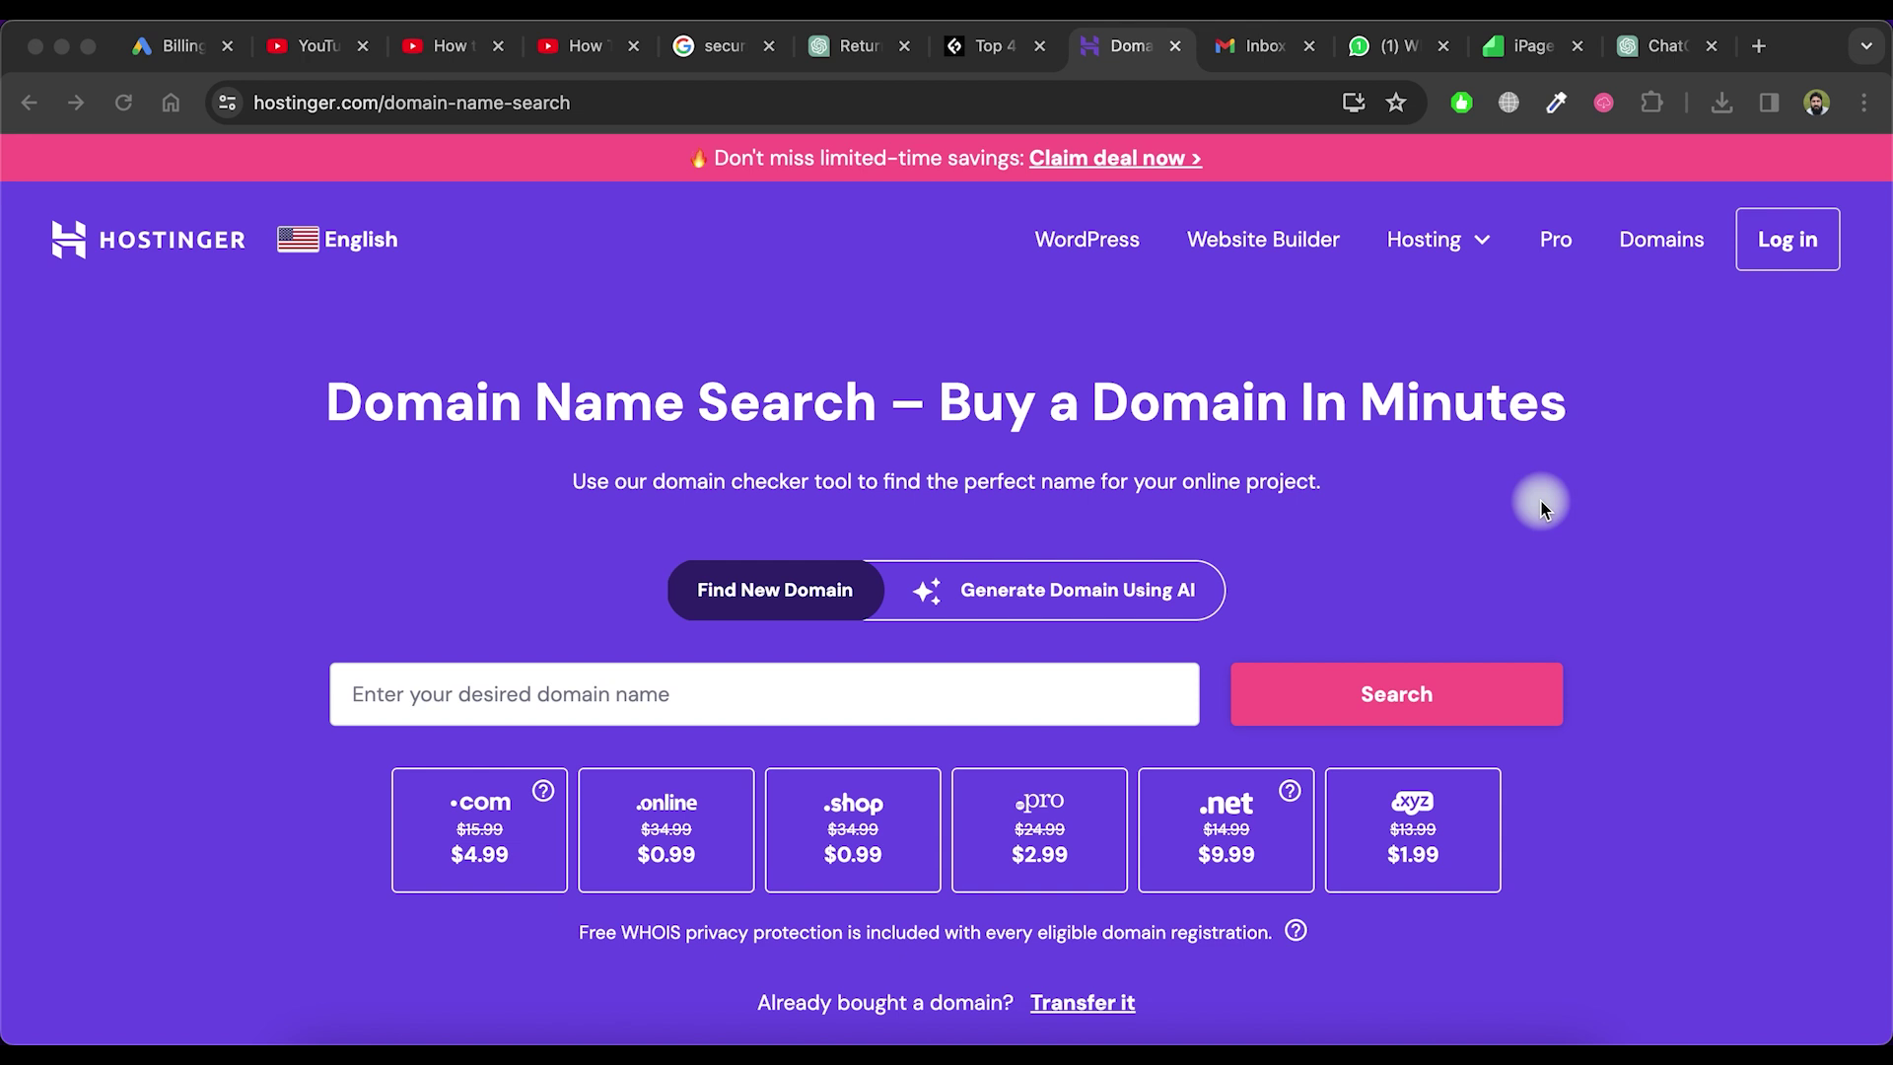
Browse Hostinger's Web Hosting plans and their prices
left_click(1458, 243)
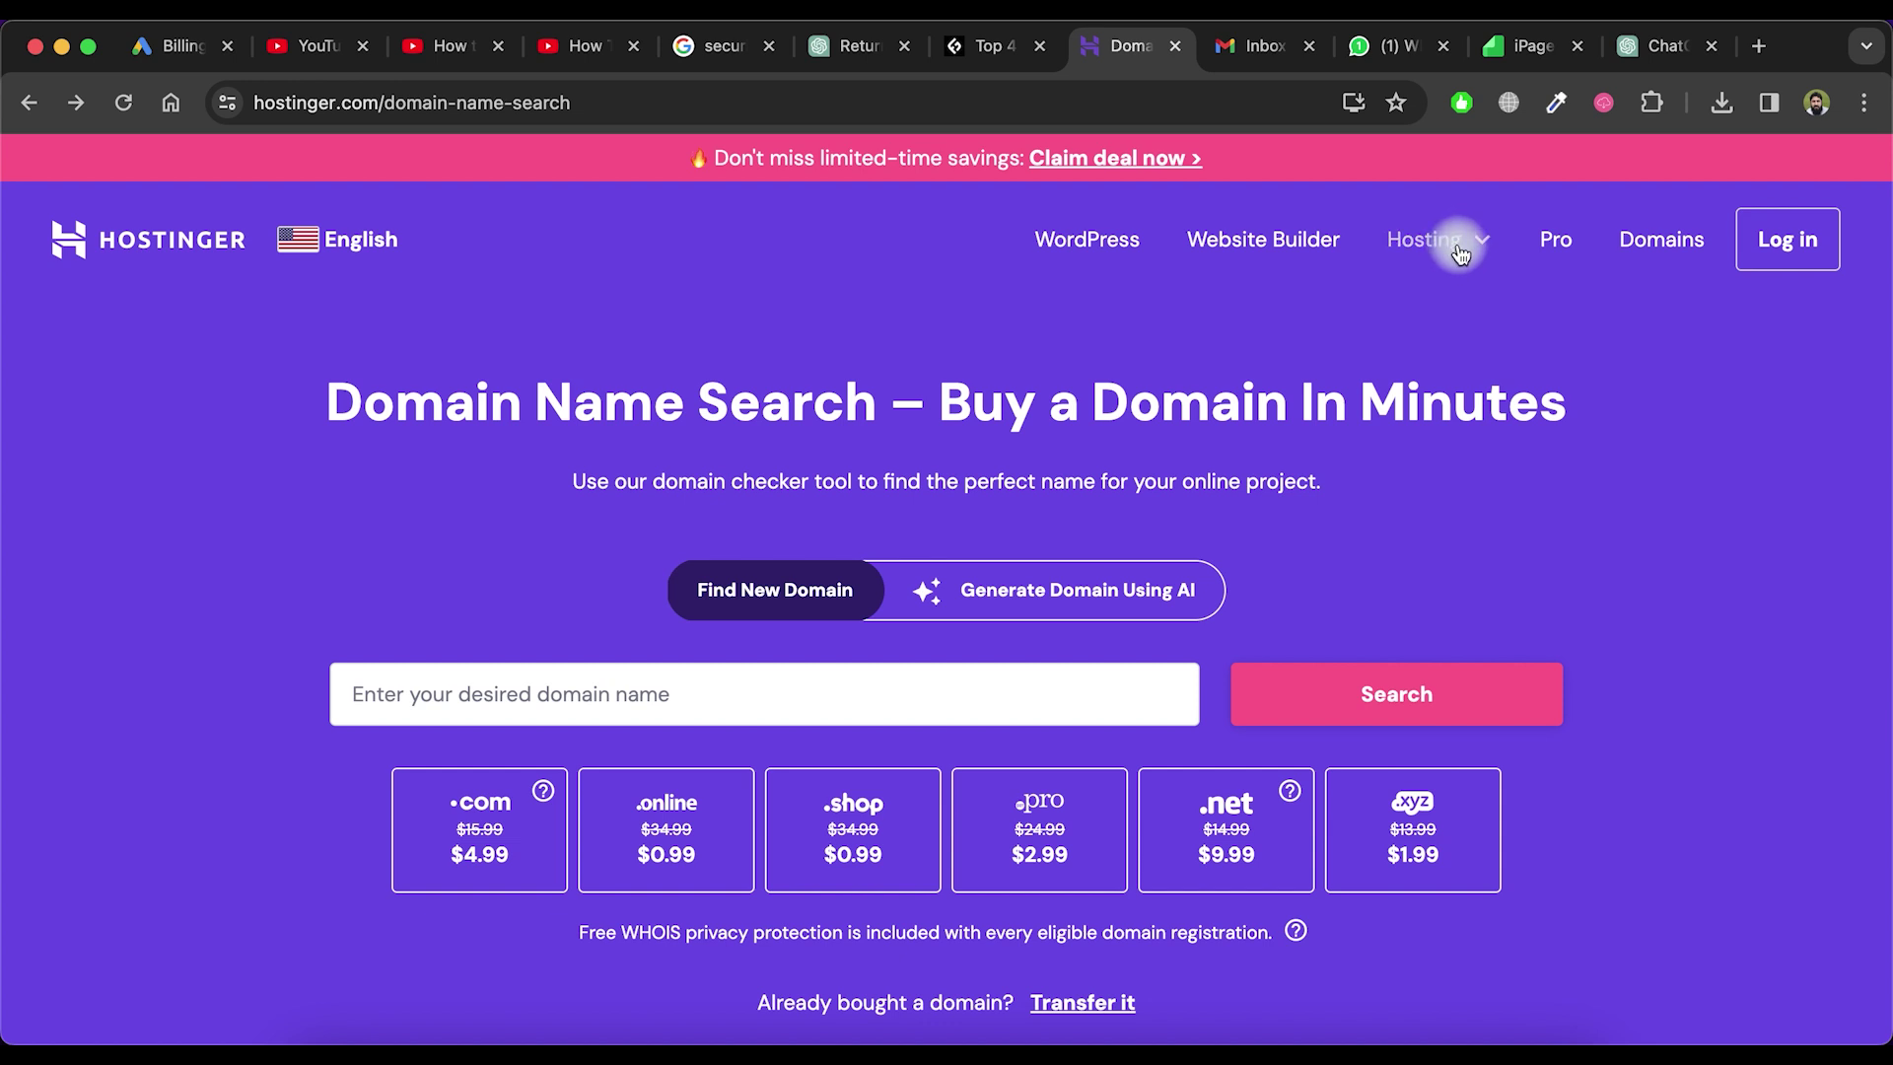
left_click(1460, 246)
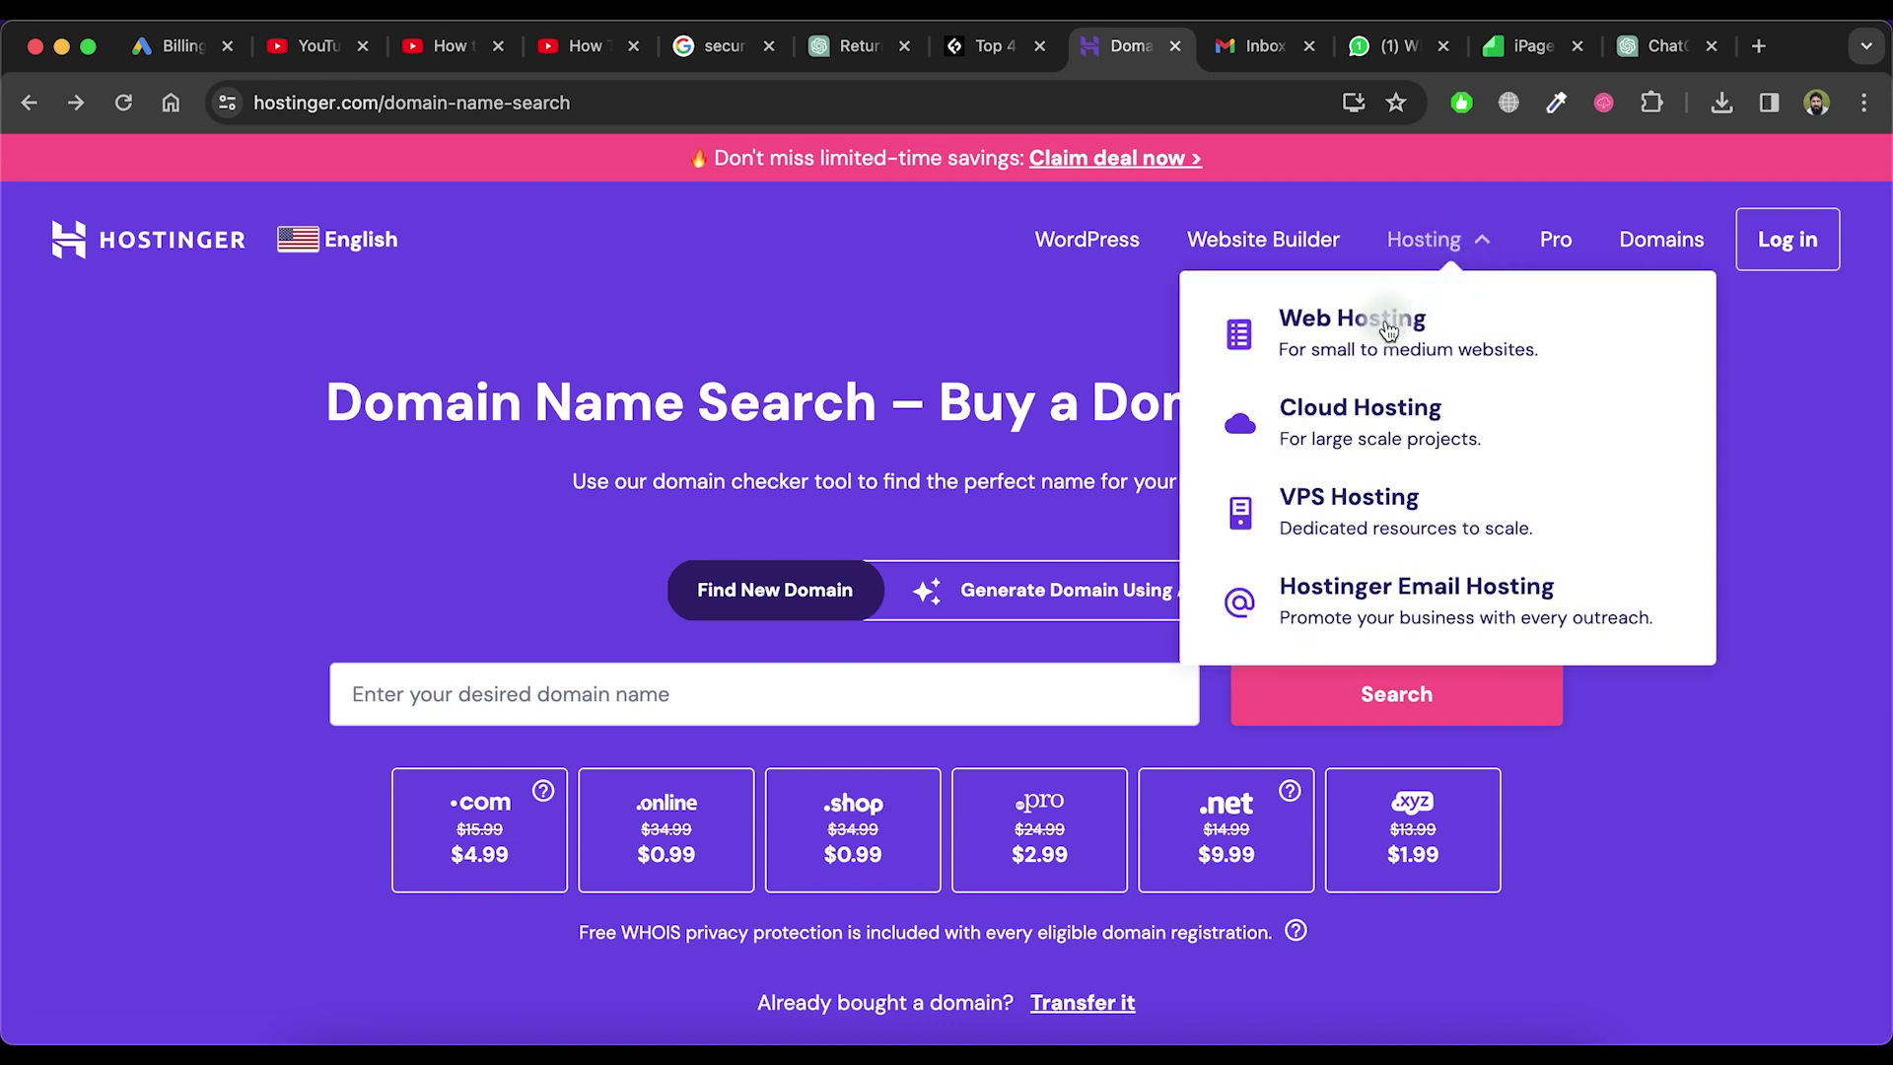
left_click(1348, 357)
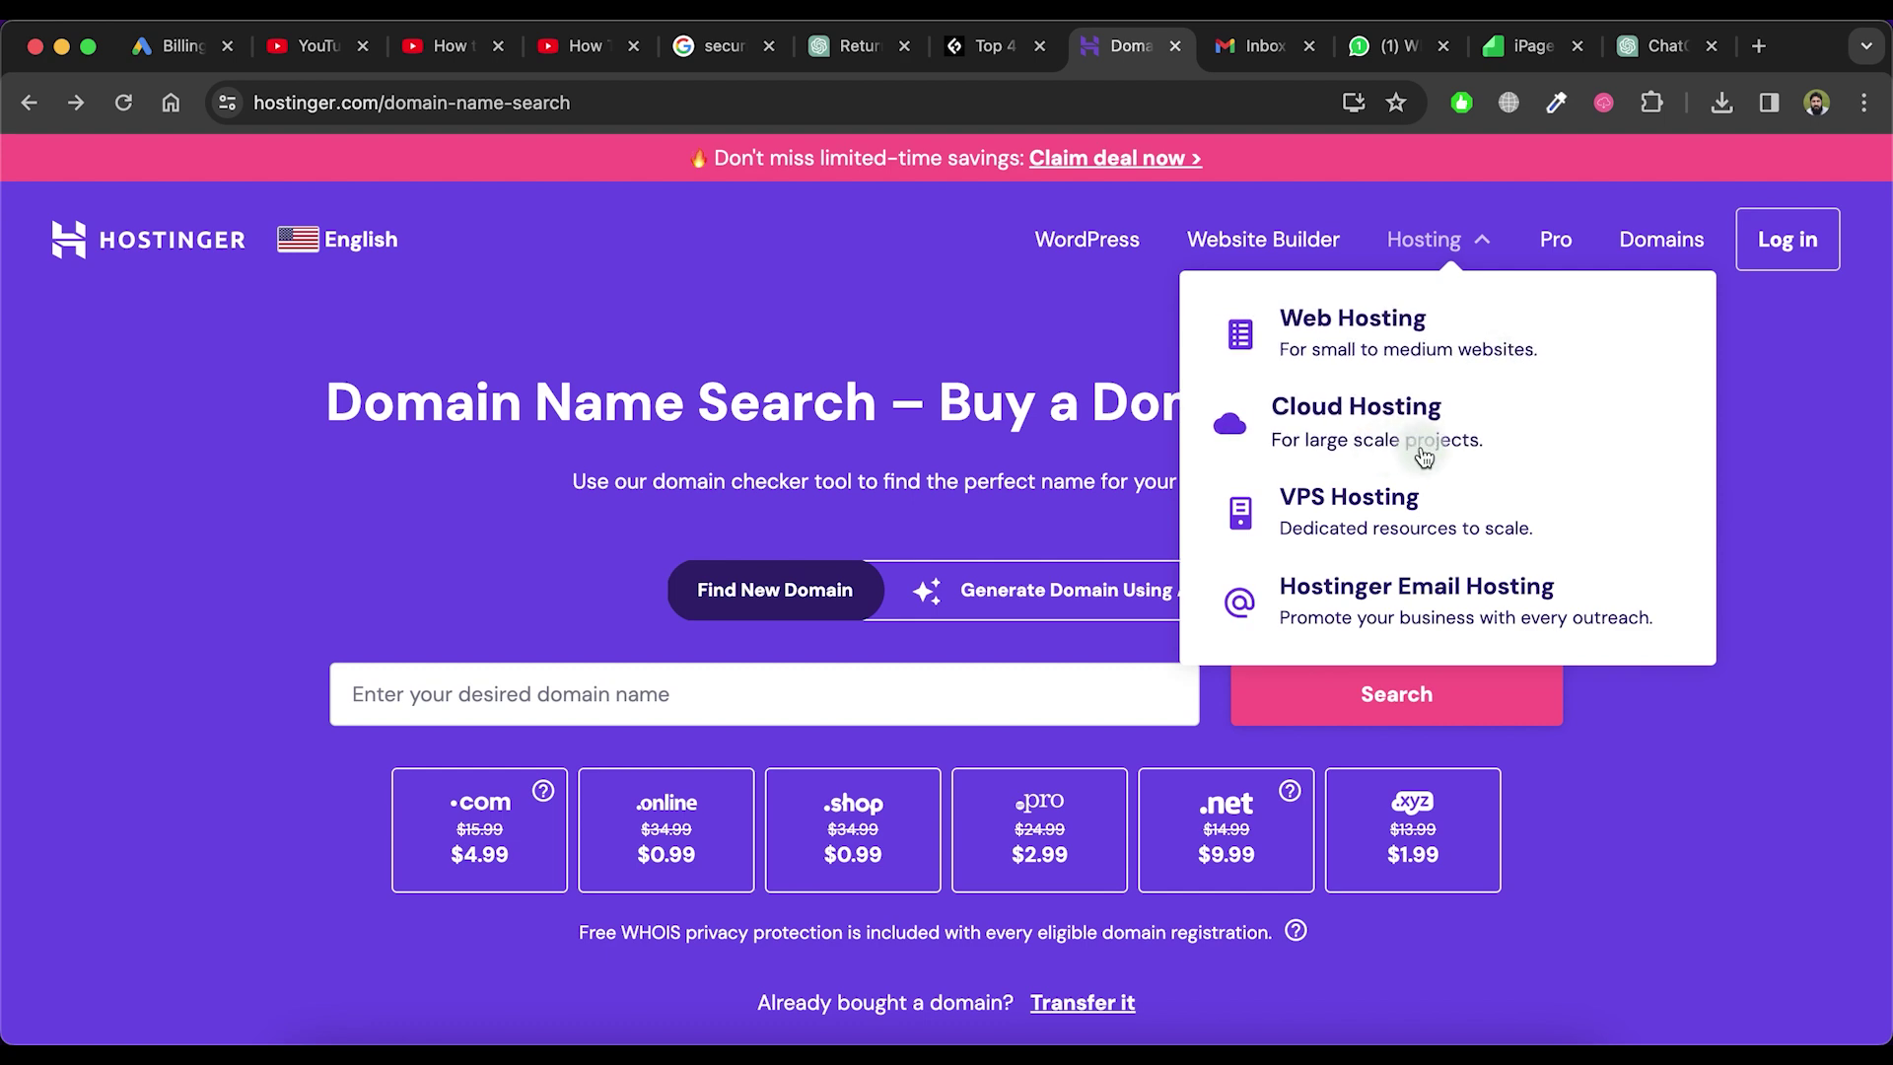
left_click(1390, 341)
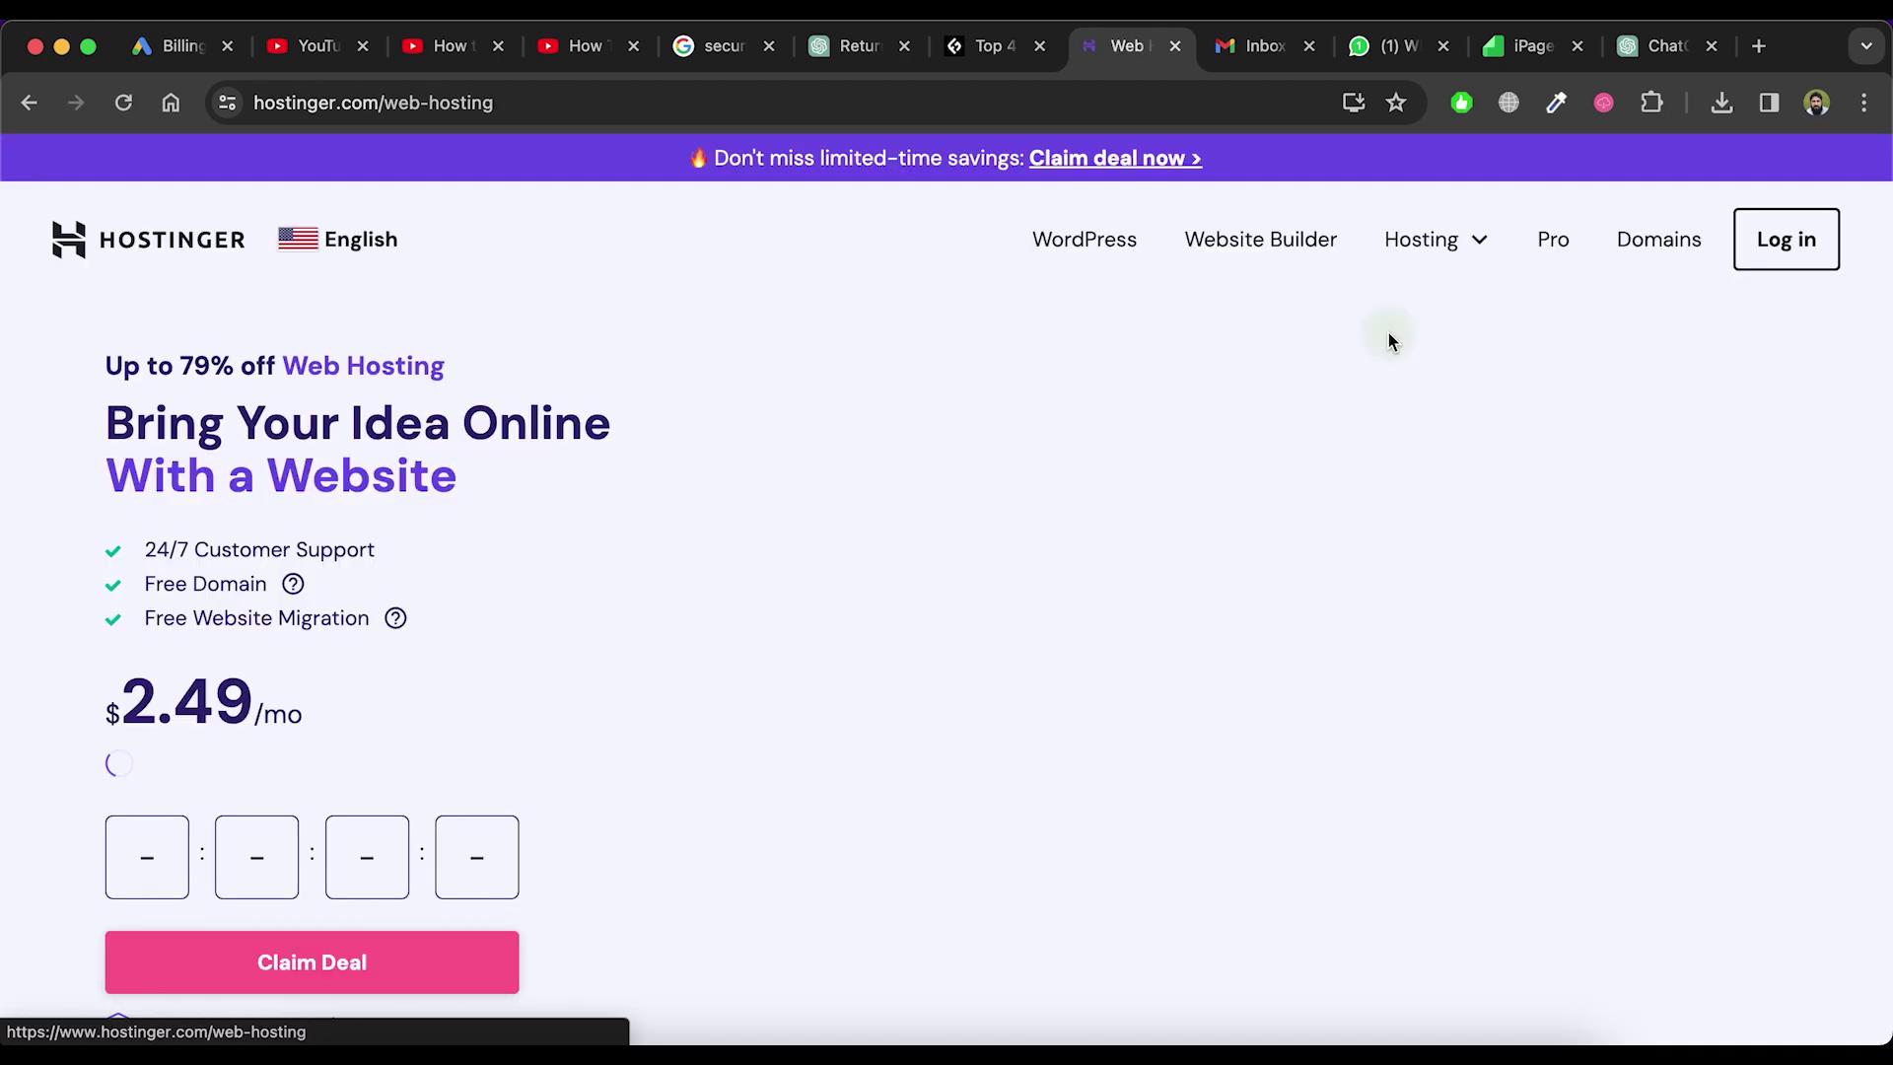
scroll(1094, 558, "down", 15)
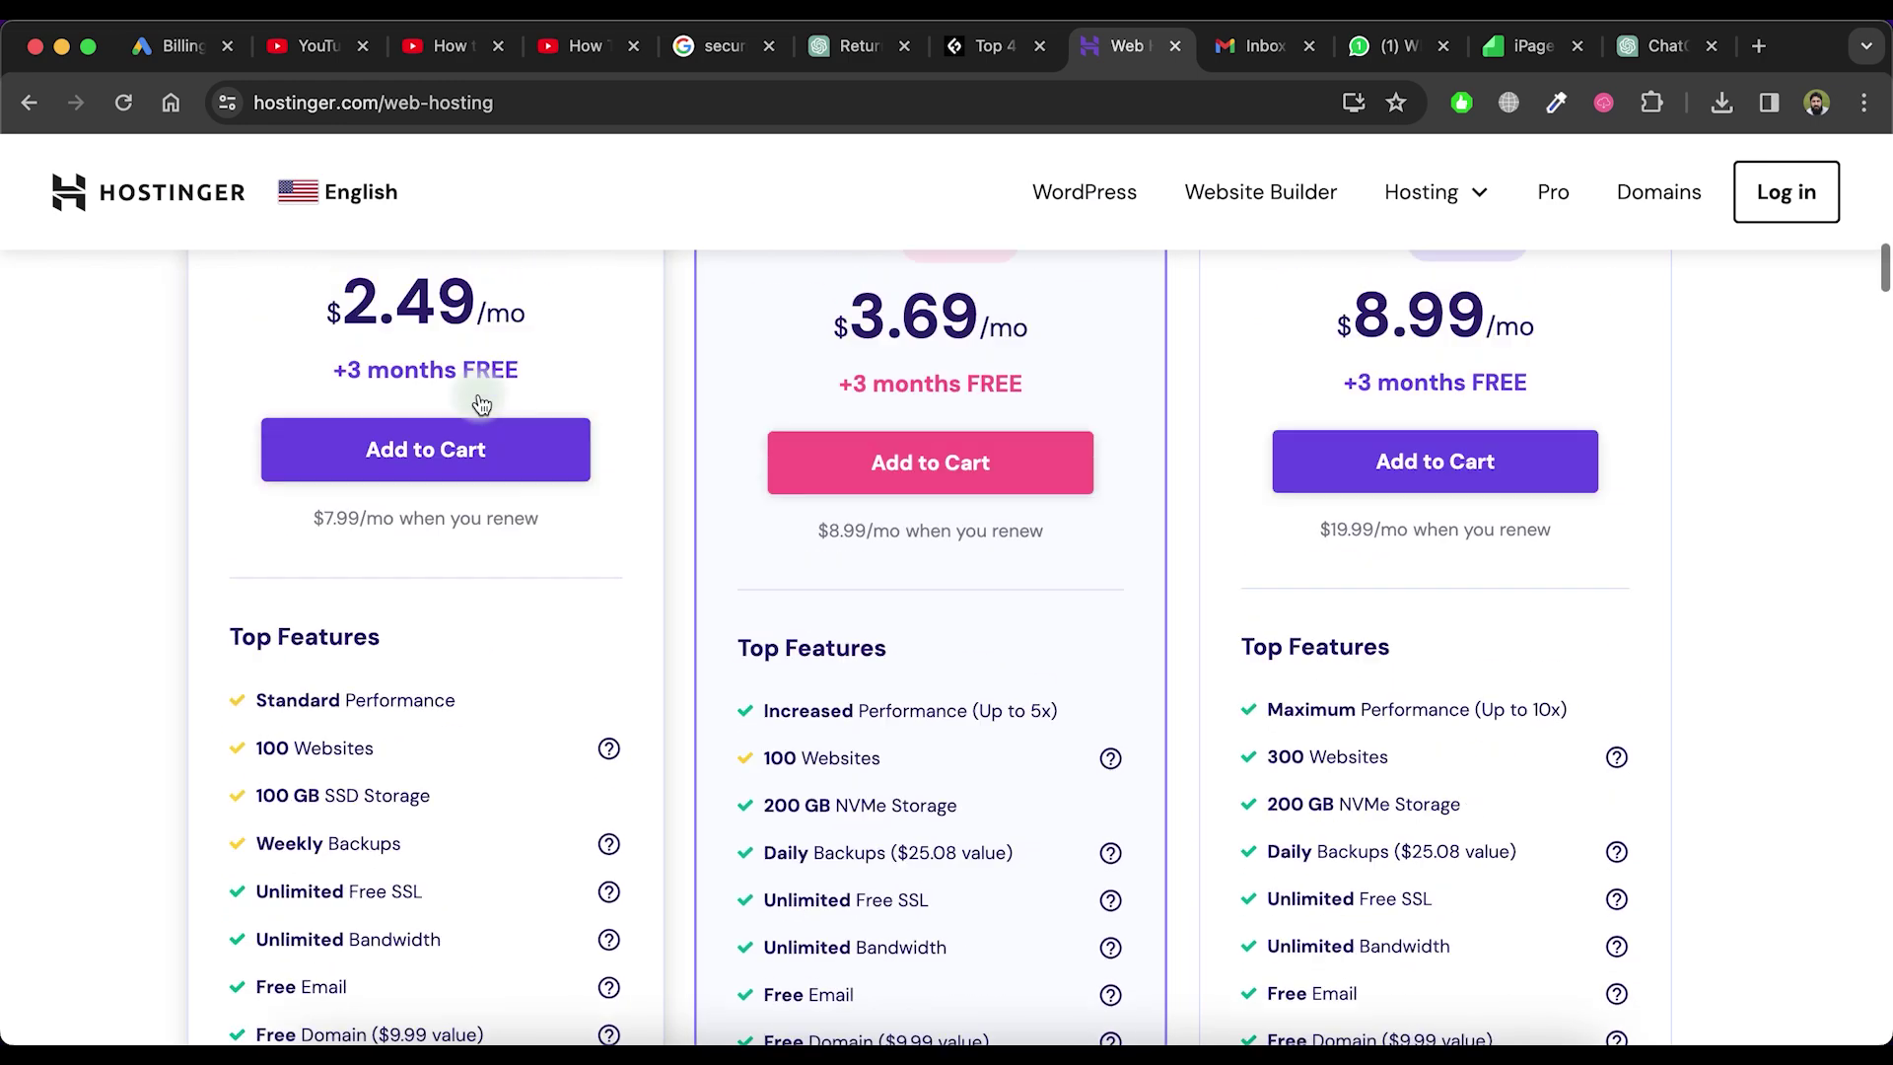
scroll(1436, 203, "up", 8)
Open the VPS Hosting page and scroll to the KVM plans
mouse_move(1440, 209)
left_click(1353, 451)
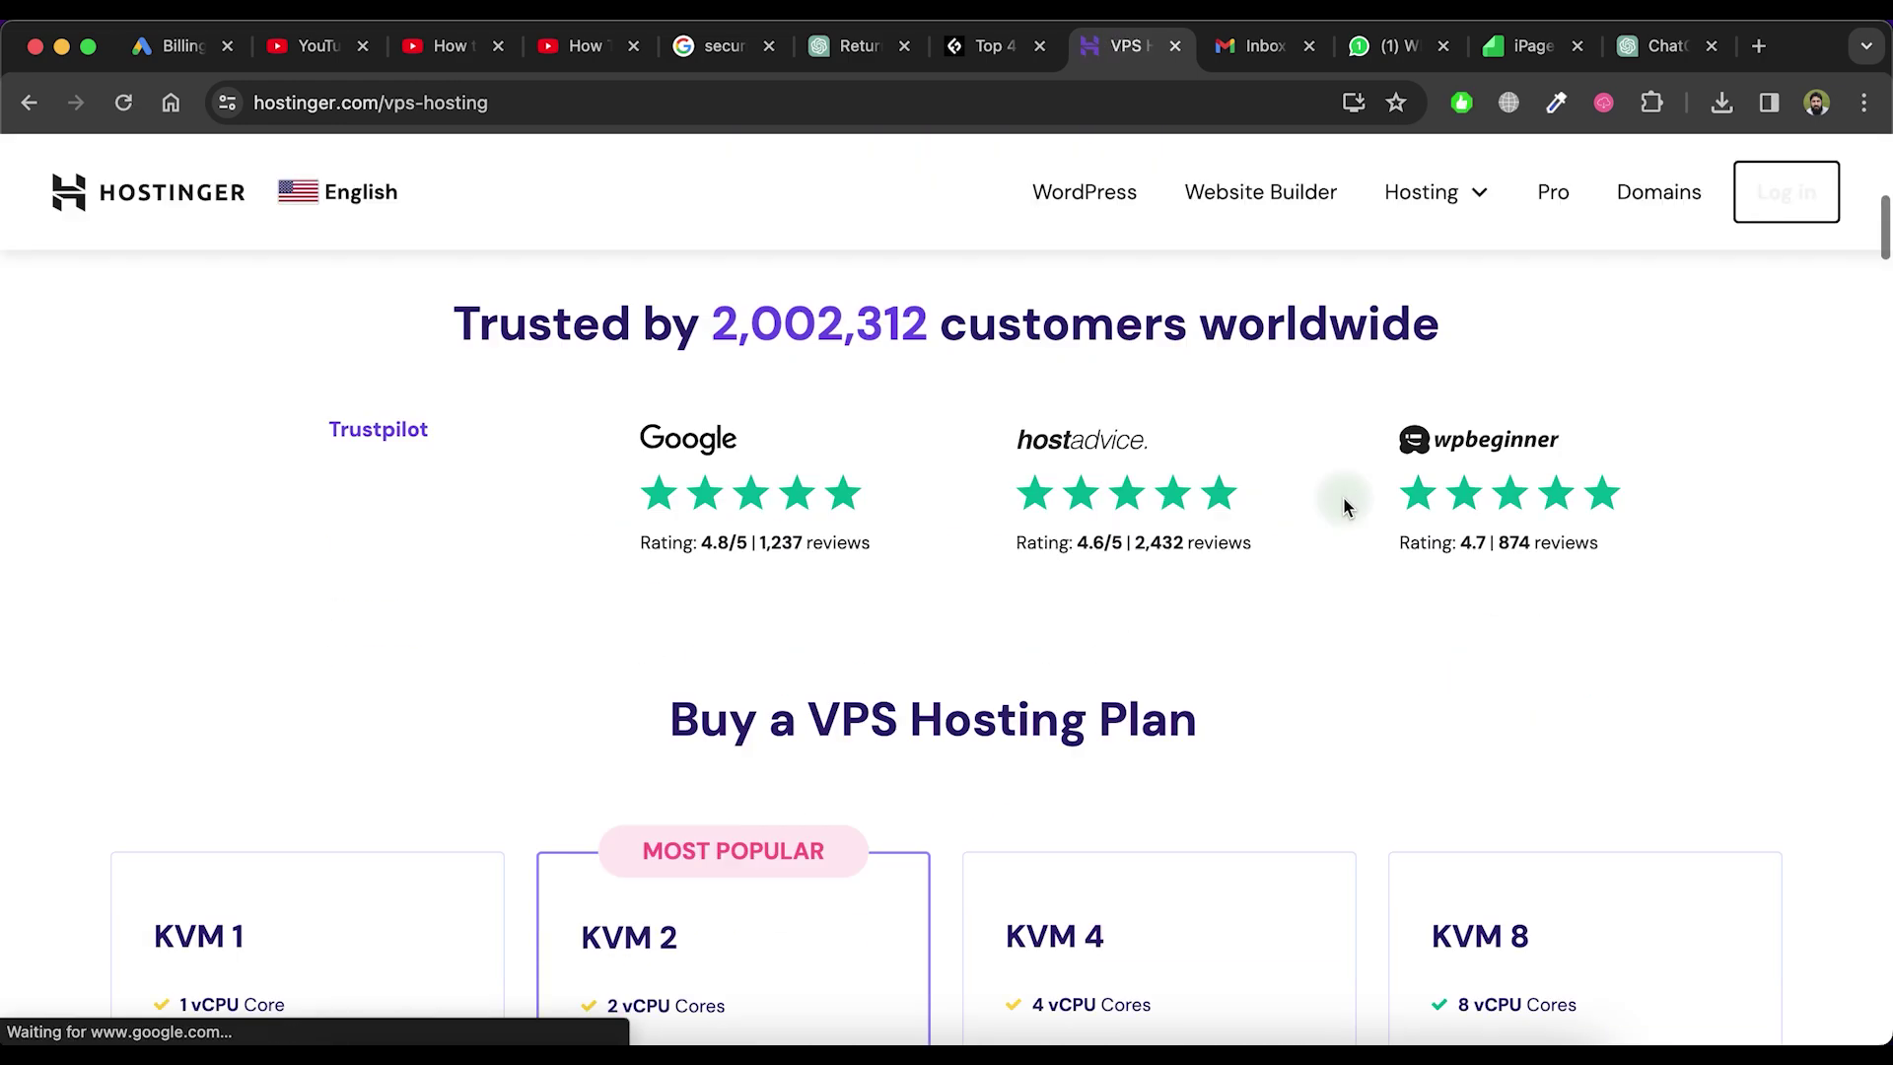
scroll(1343, 502, "down", 5)
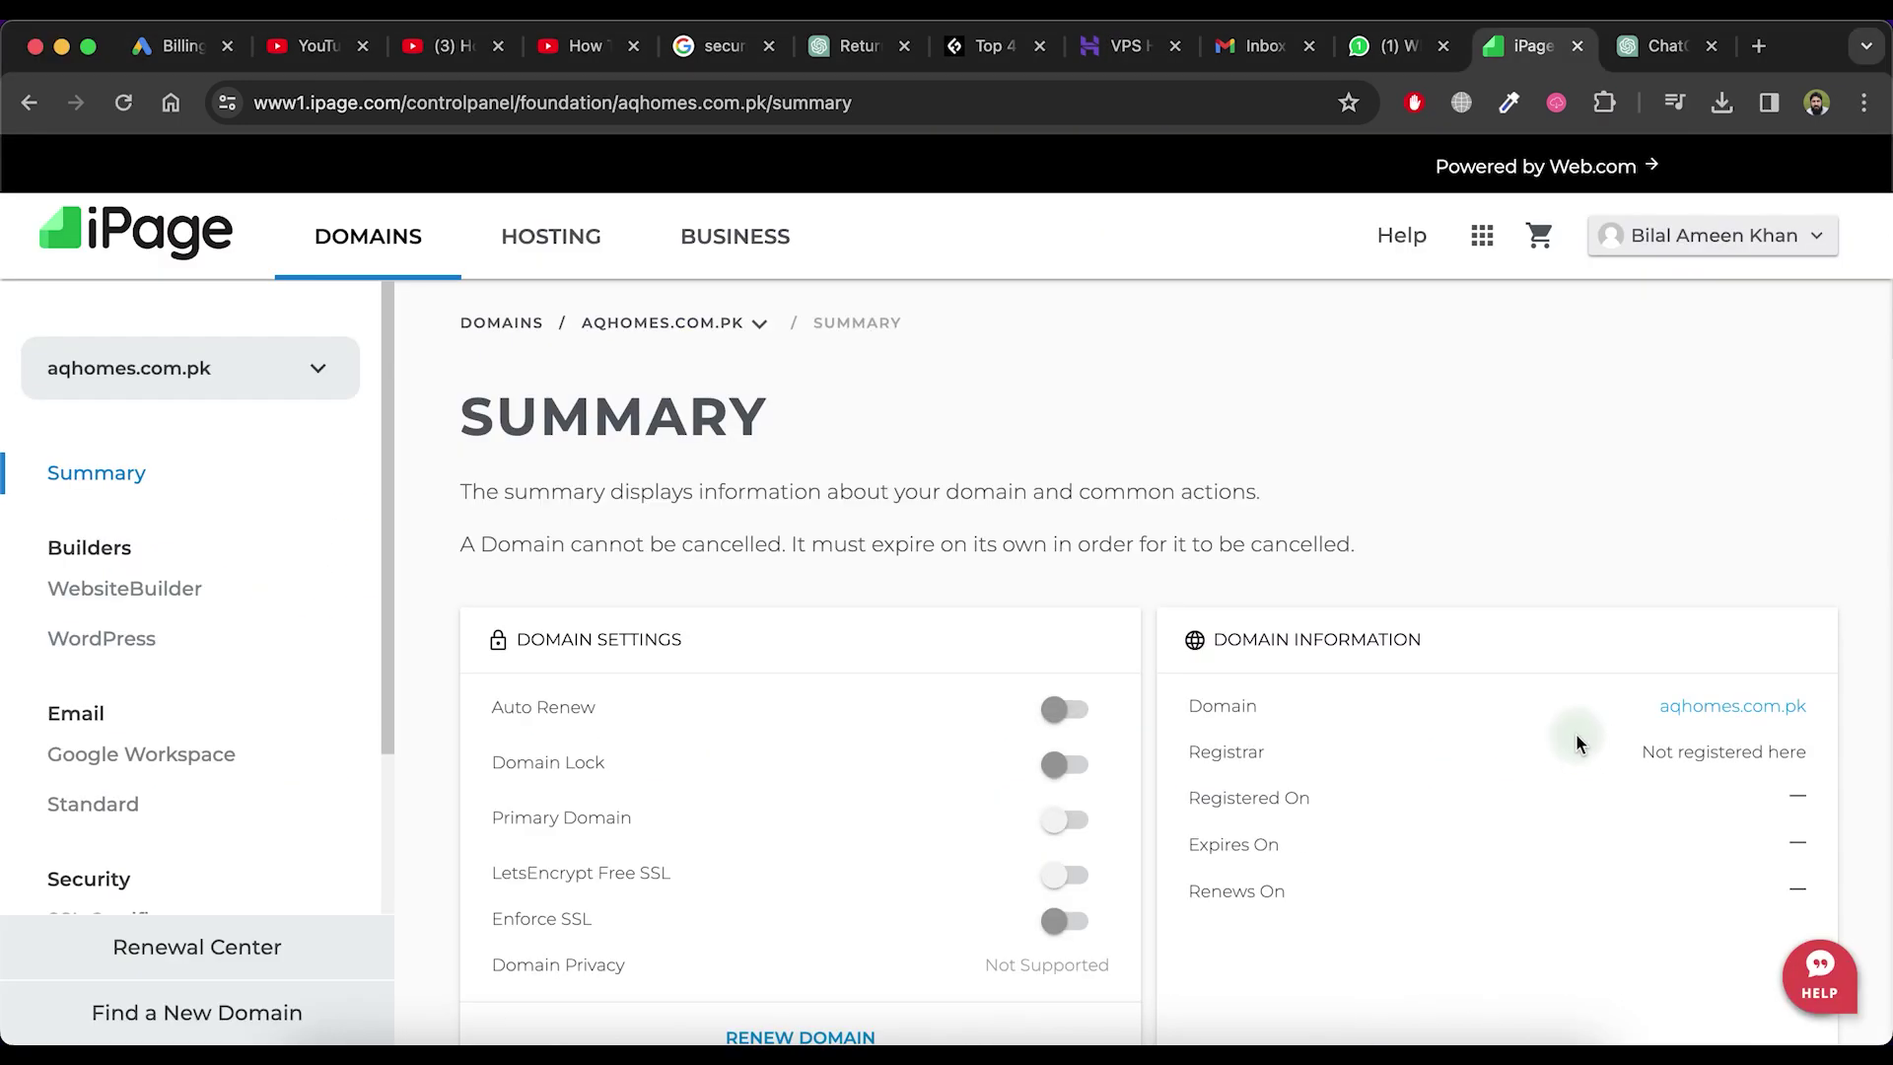
From the aqhomes.com.pk Summary page, open WordPress under Builders in the sidebar
left_click_drag(1610, 712, 1761, 712)
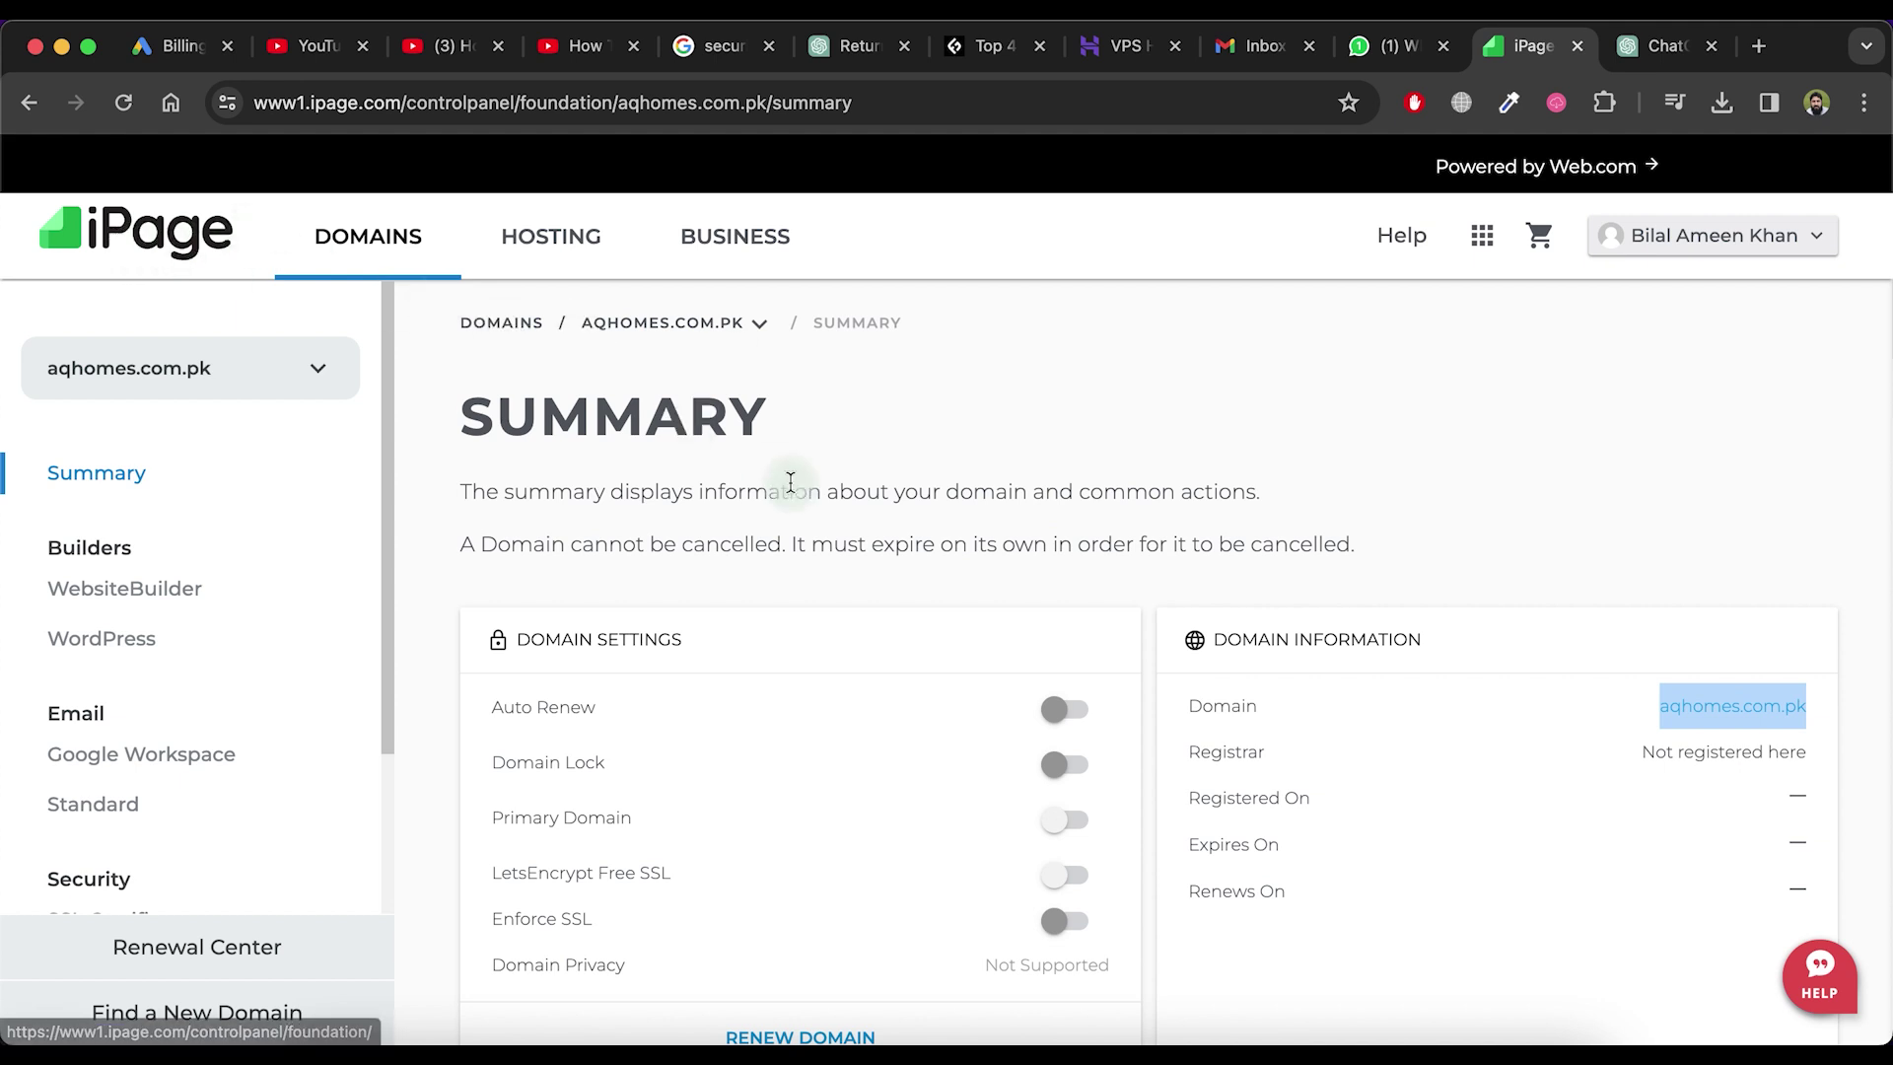
scroll(1061, 638, "down", 1)
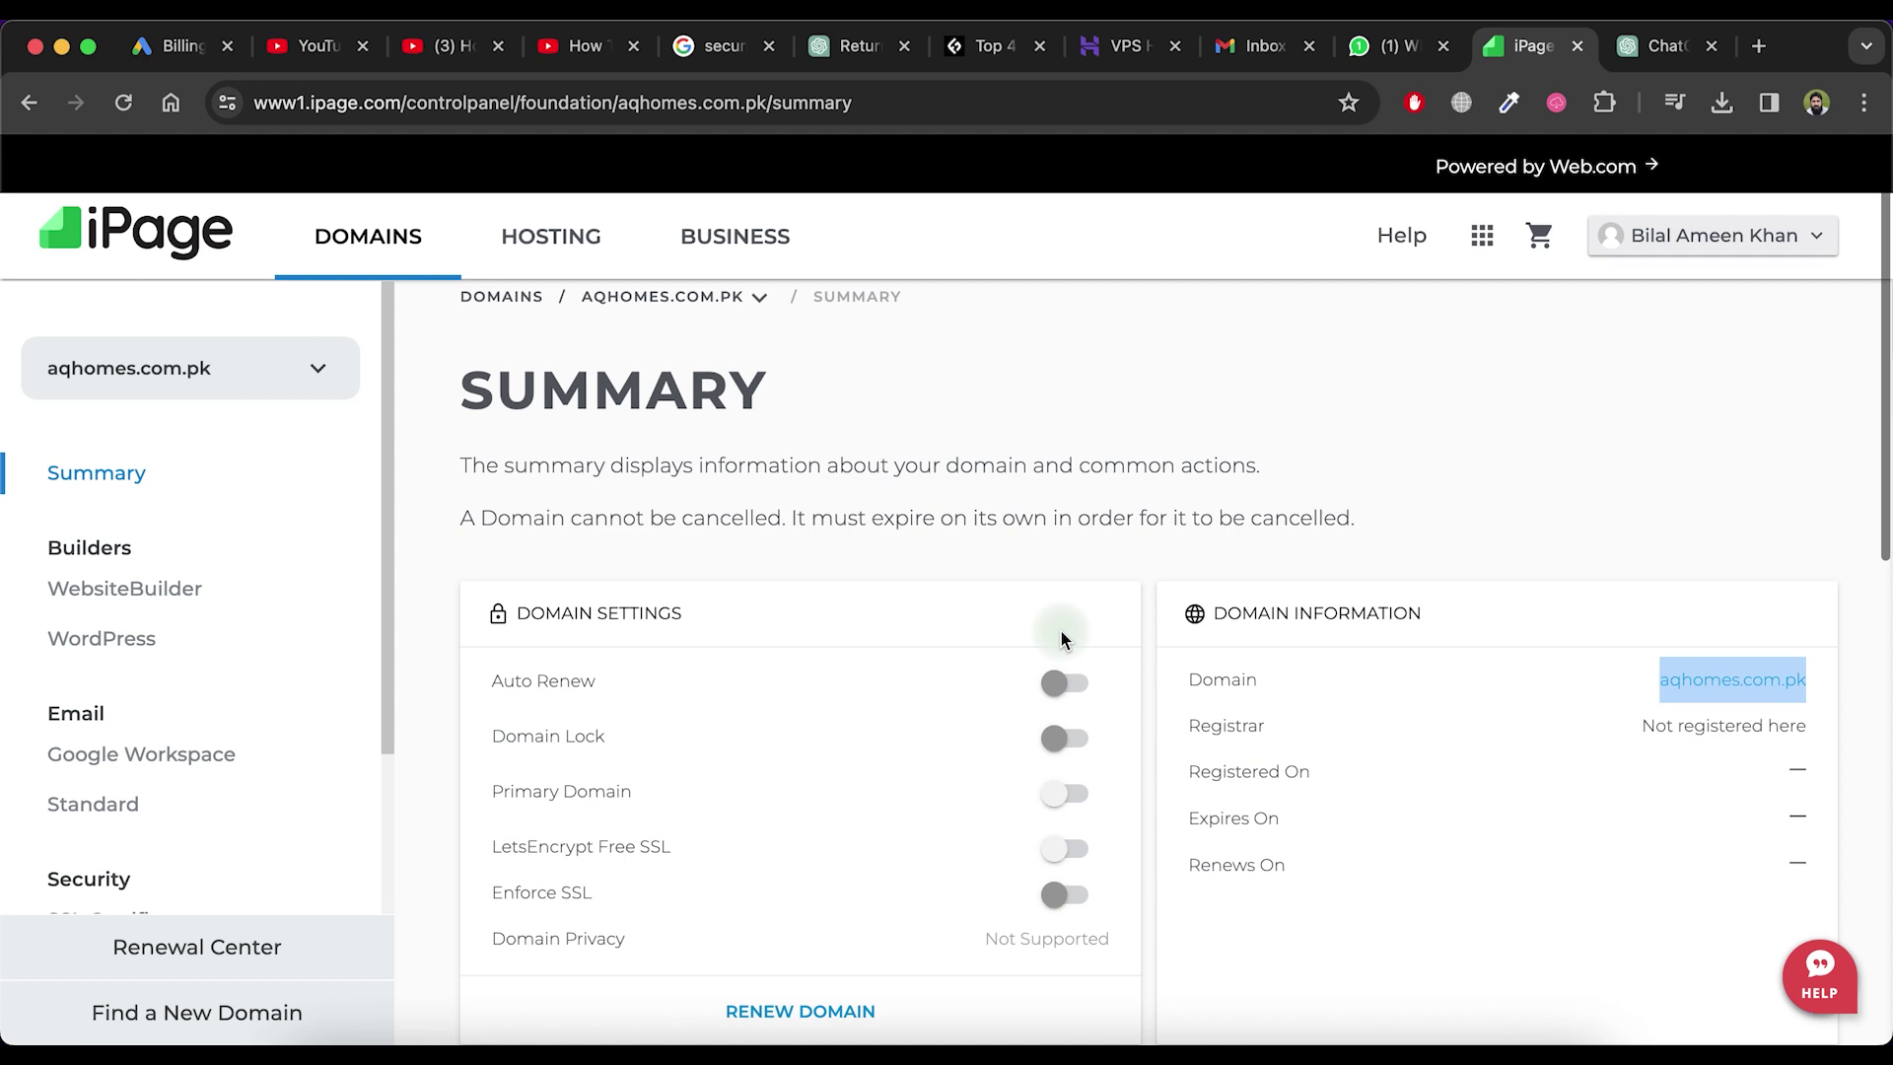
scroll(1061, 639, "down", 3)
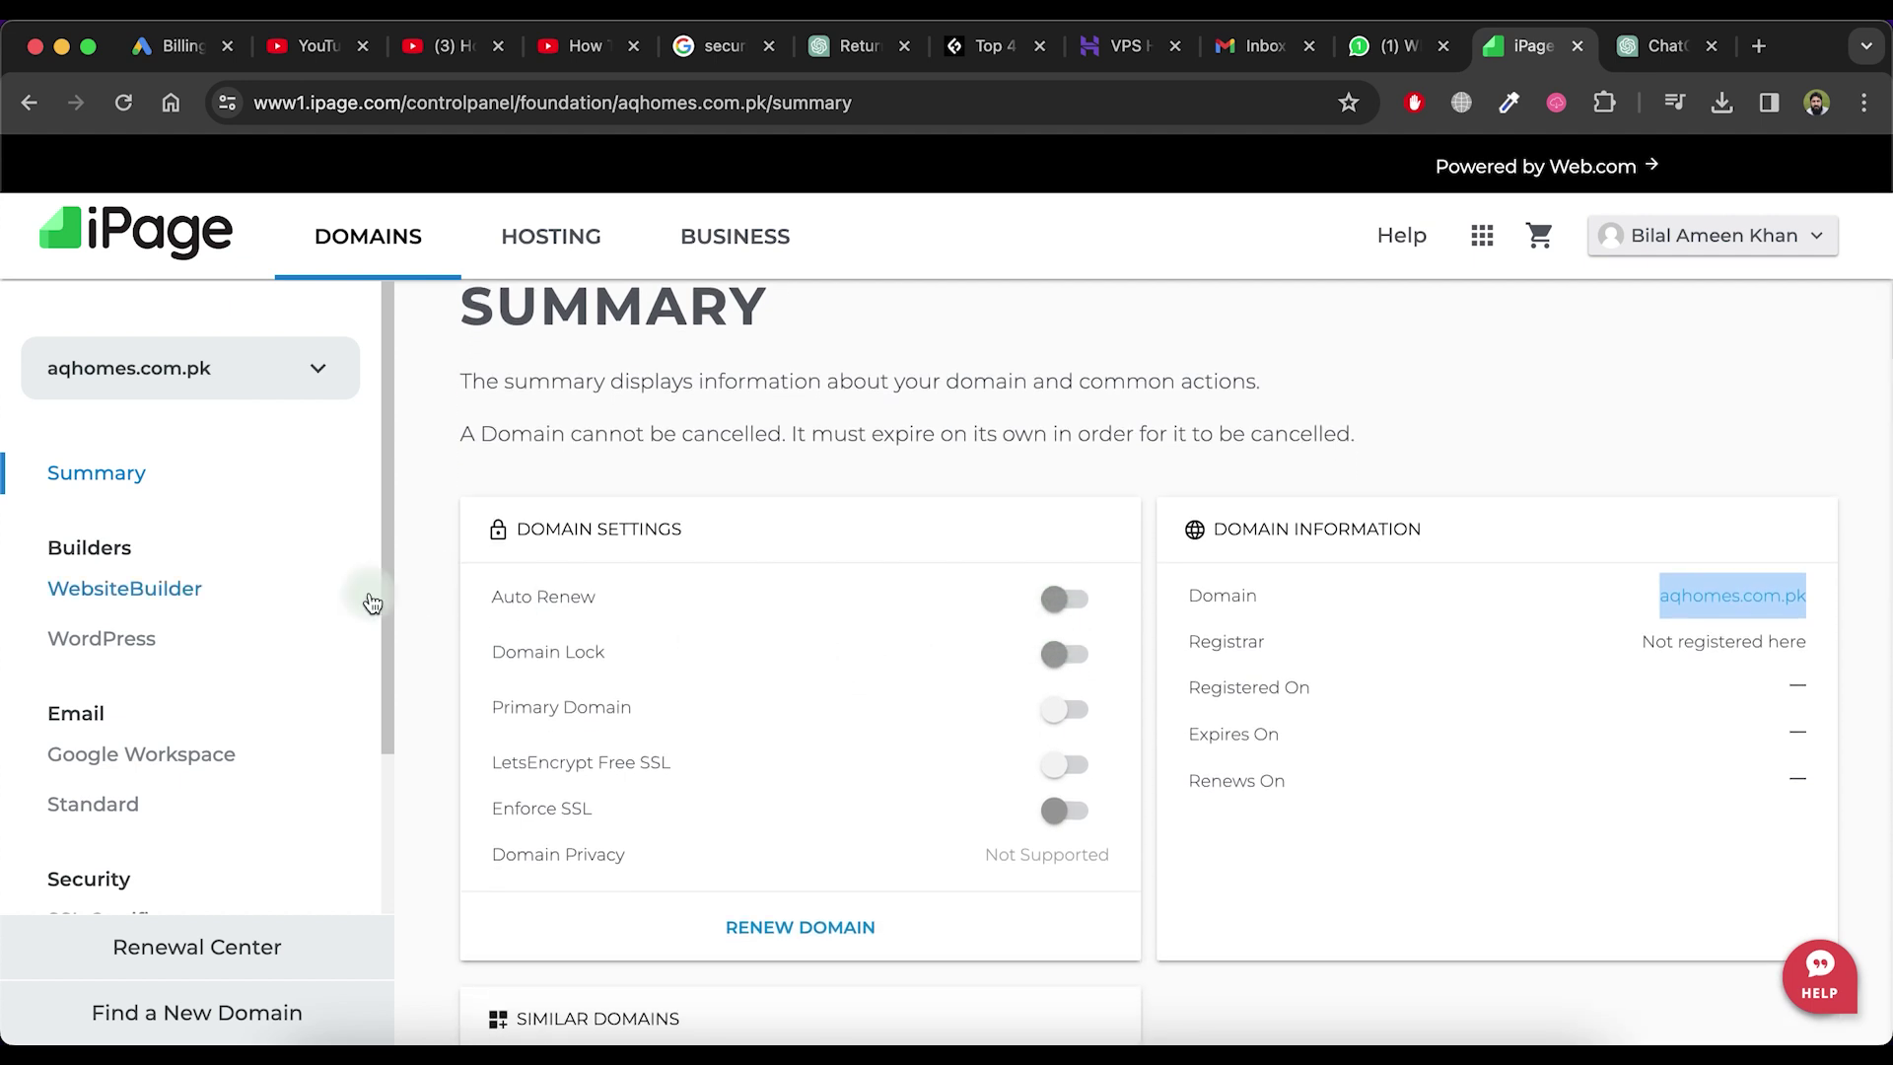
left_click(128, 640)
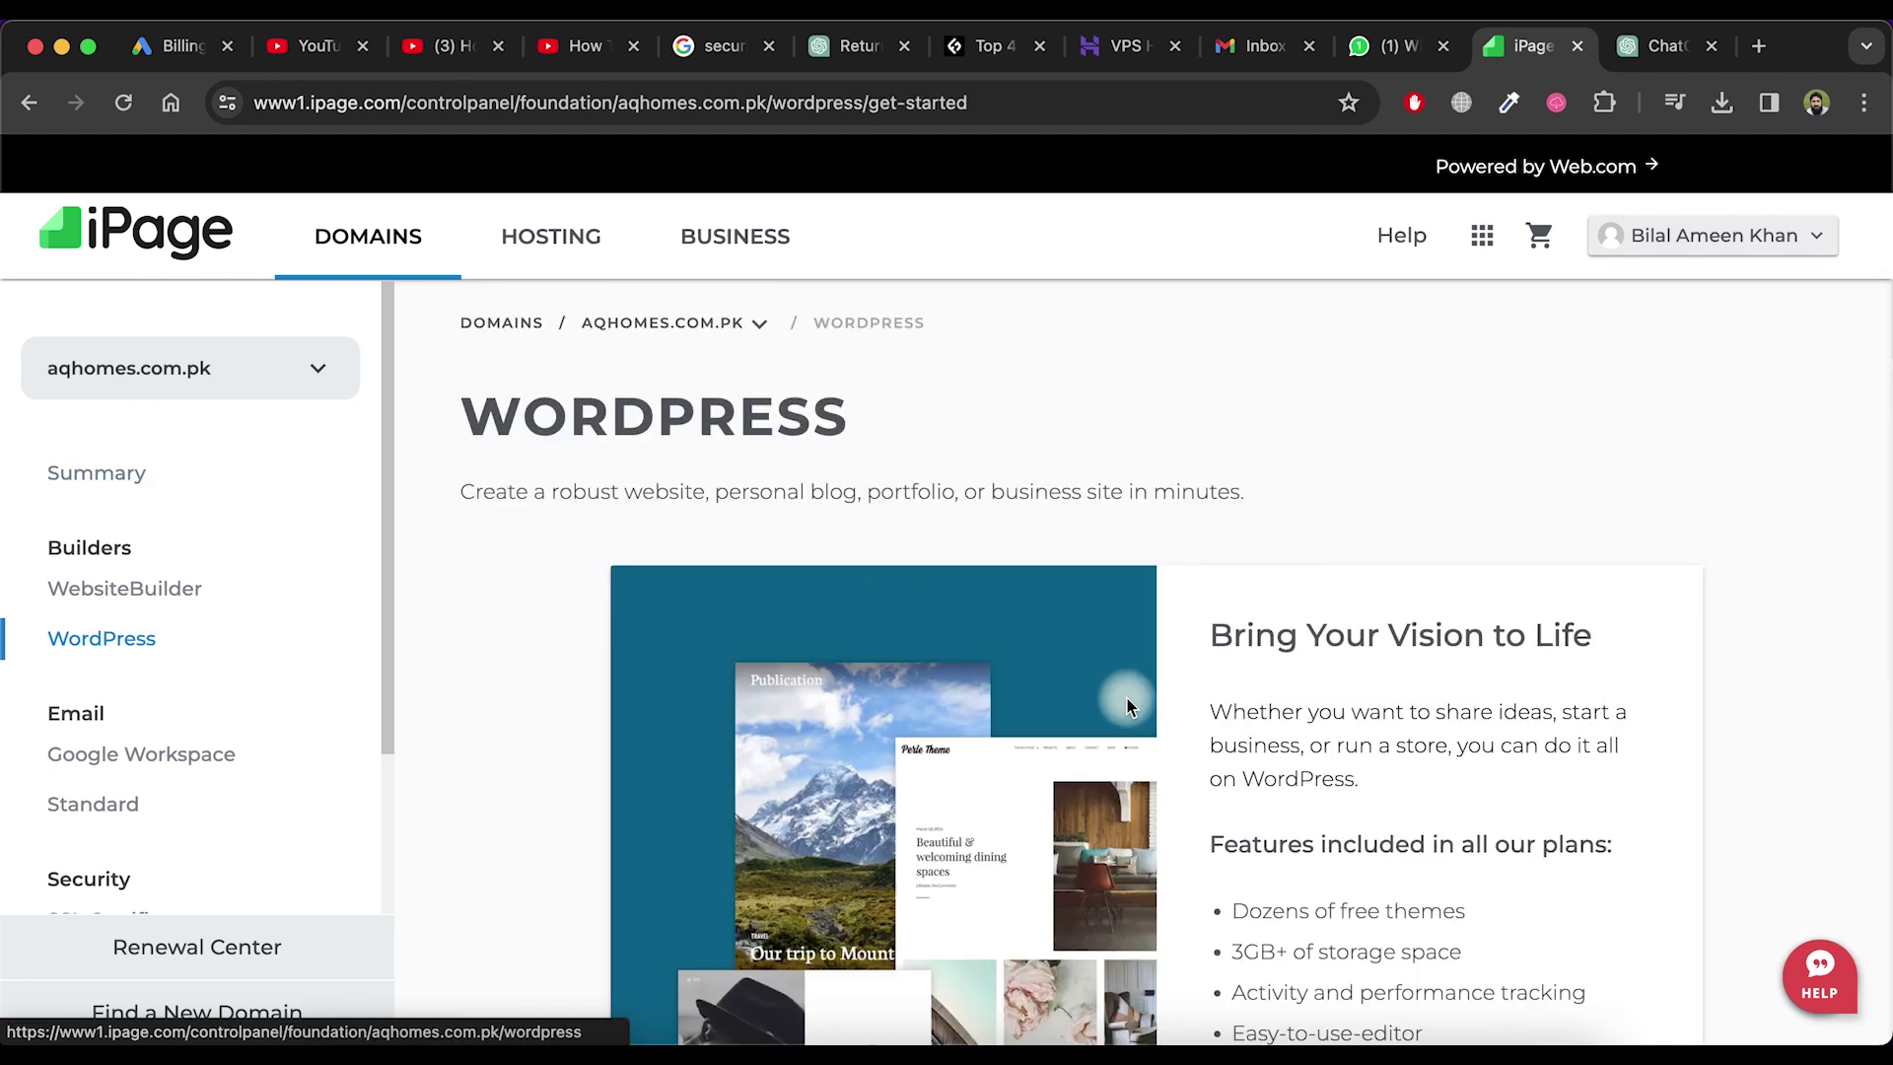
Start WordPress setup on the existing plan with site title 'Health and Nutrition tips'
scroll(1129, 700, "down", 6)
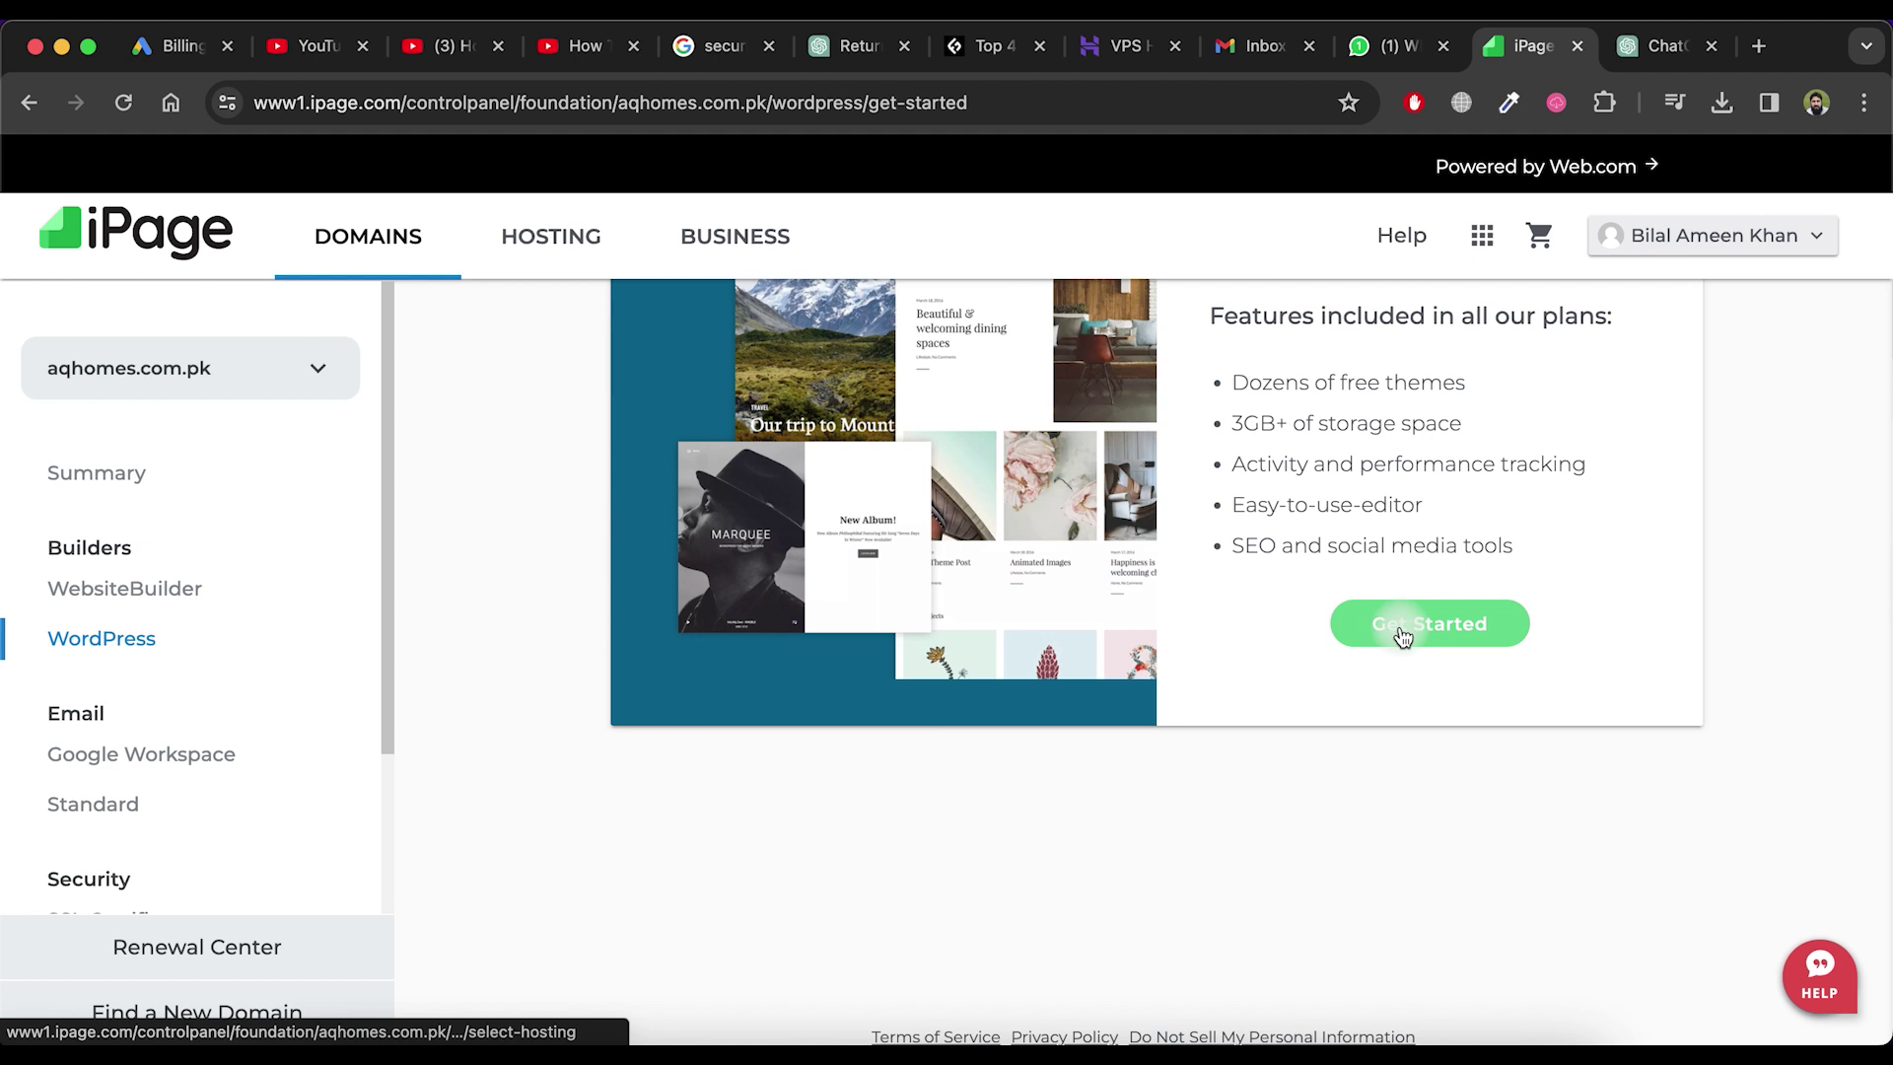
scroll(1400, 631, "up", 1)
left_click(1416, 691)
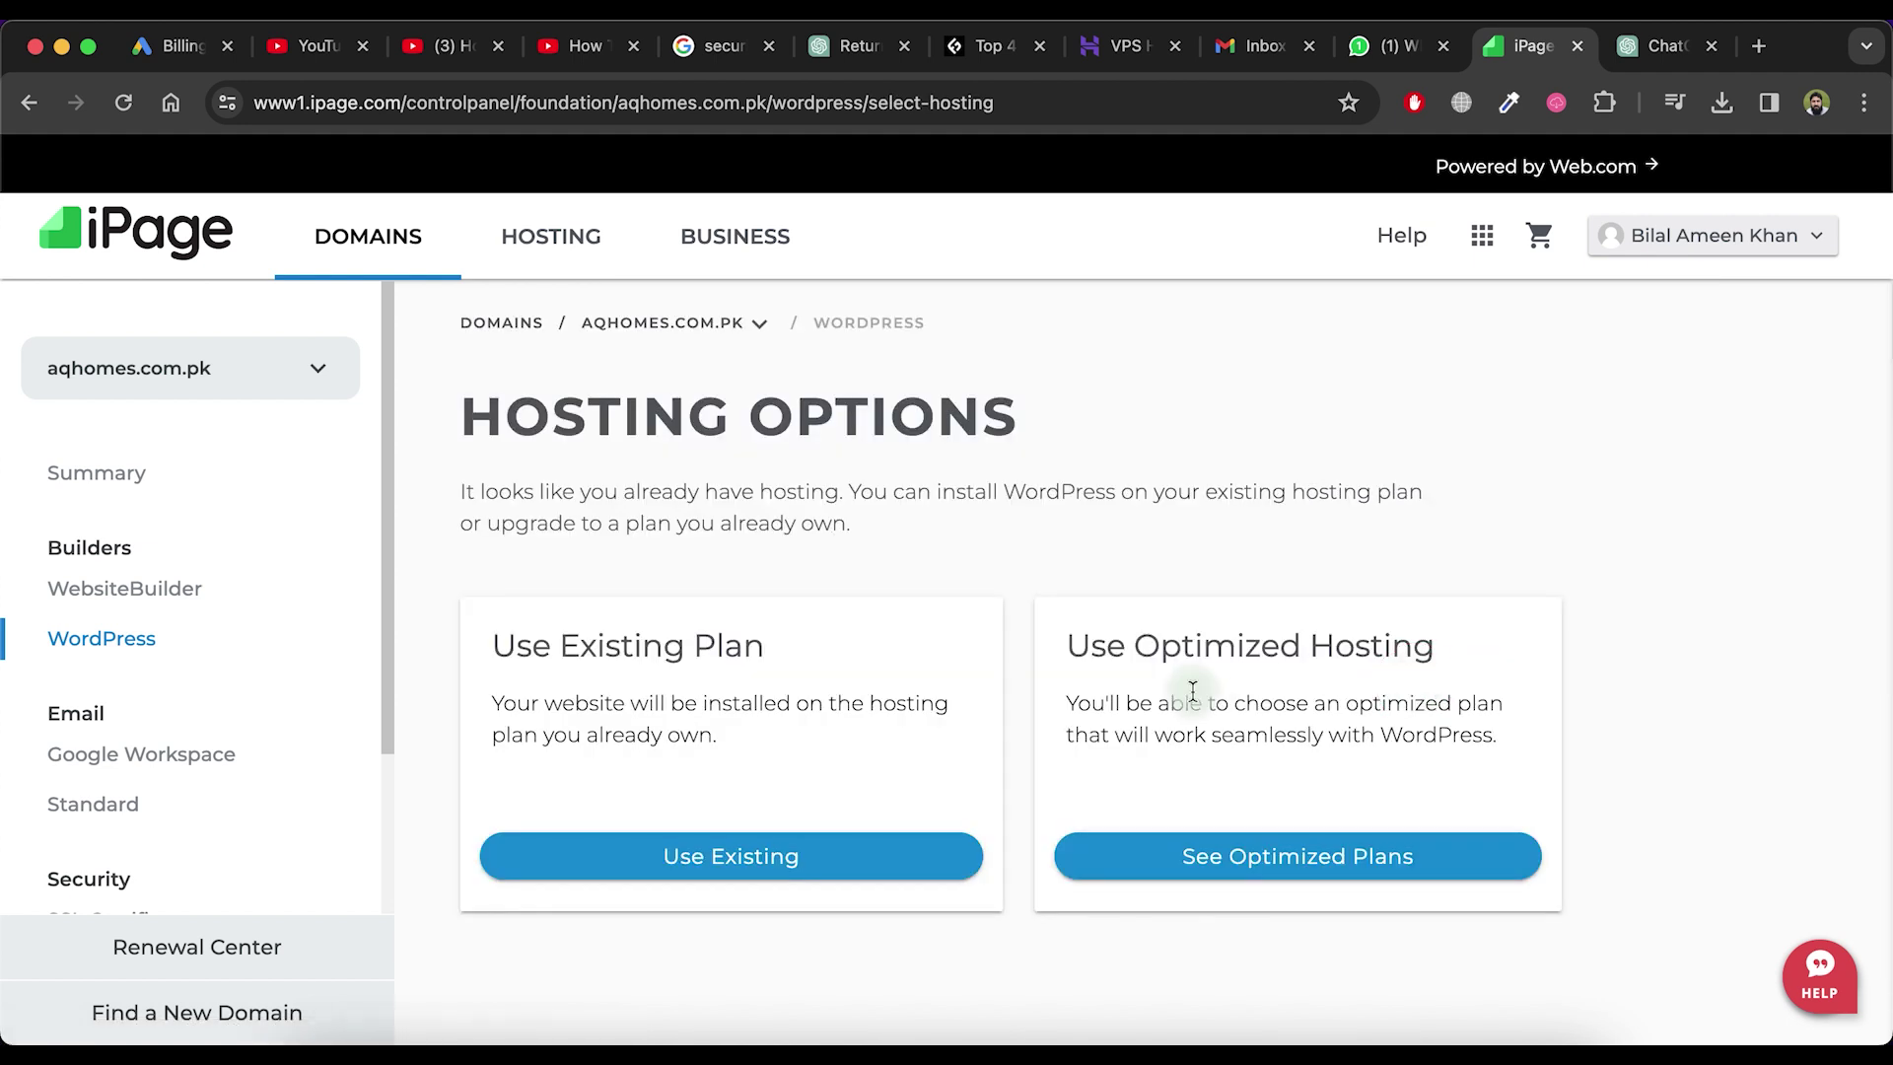
left_click(741, 854)
left_click(618, 629)
type("Health and Nutri")
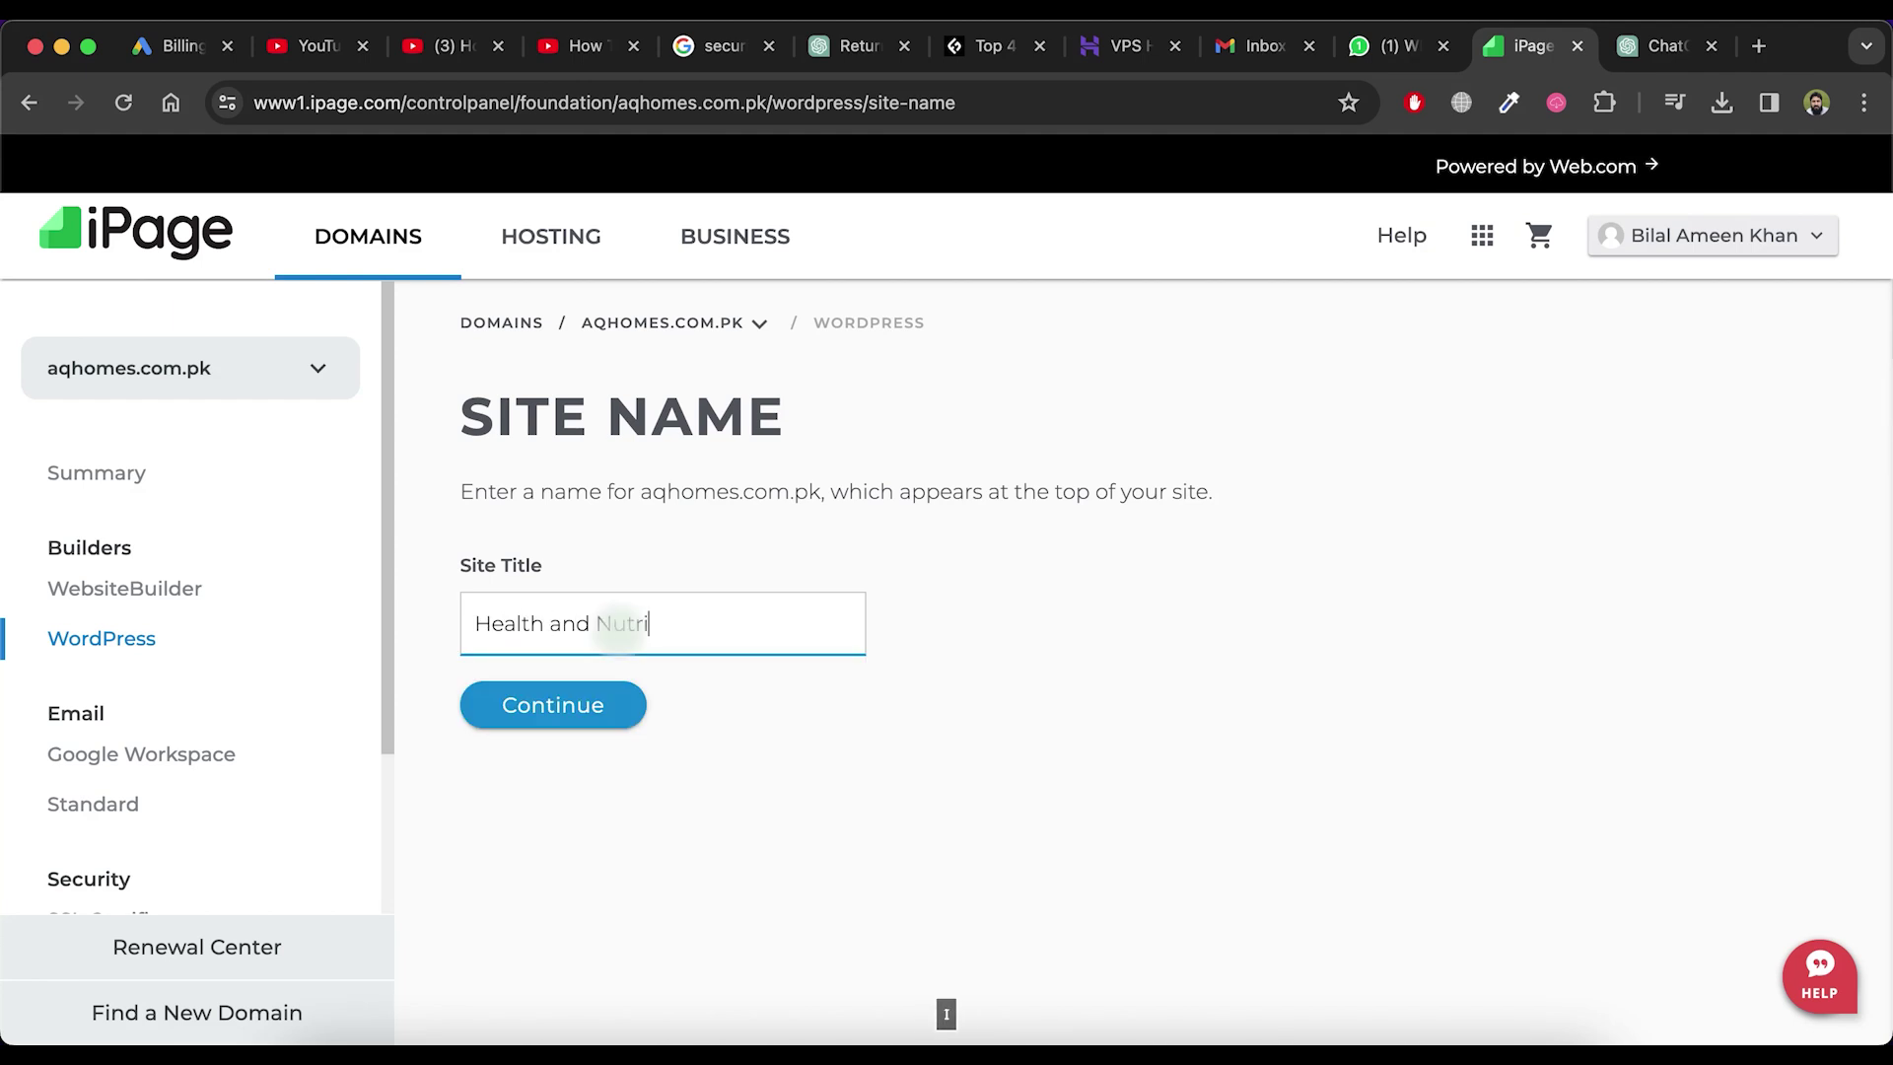
type("tion tips")
key("Return")
Enter the admin username and password, then install WordPress
left_click(692, 726)
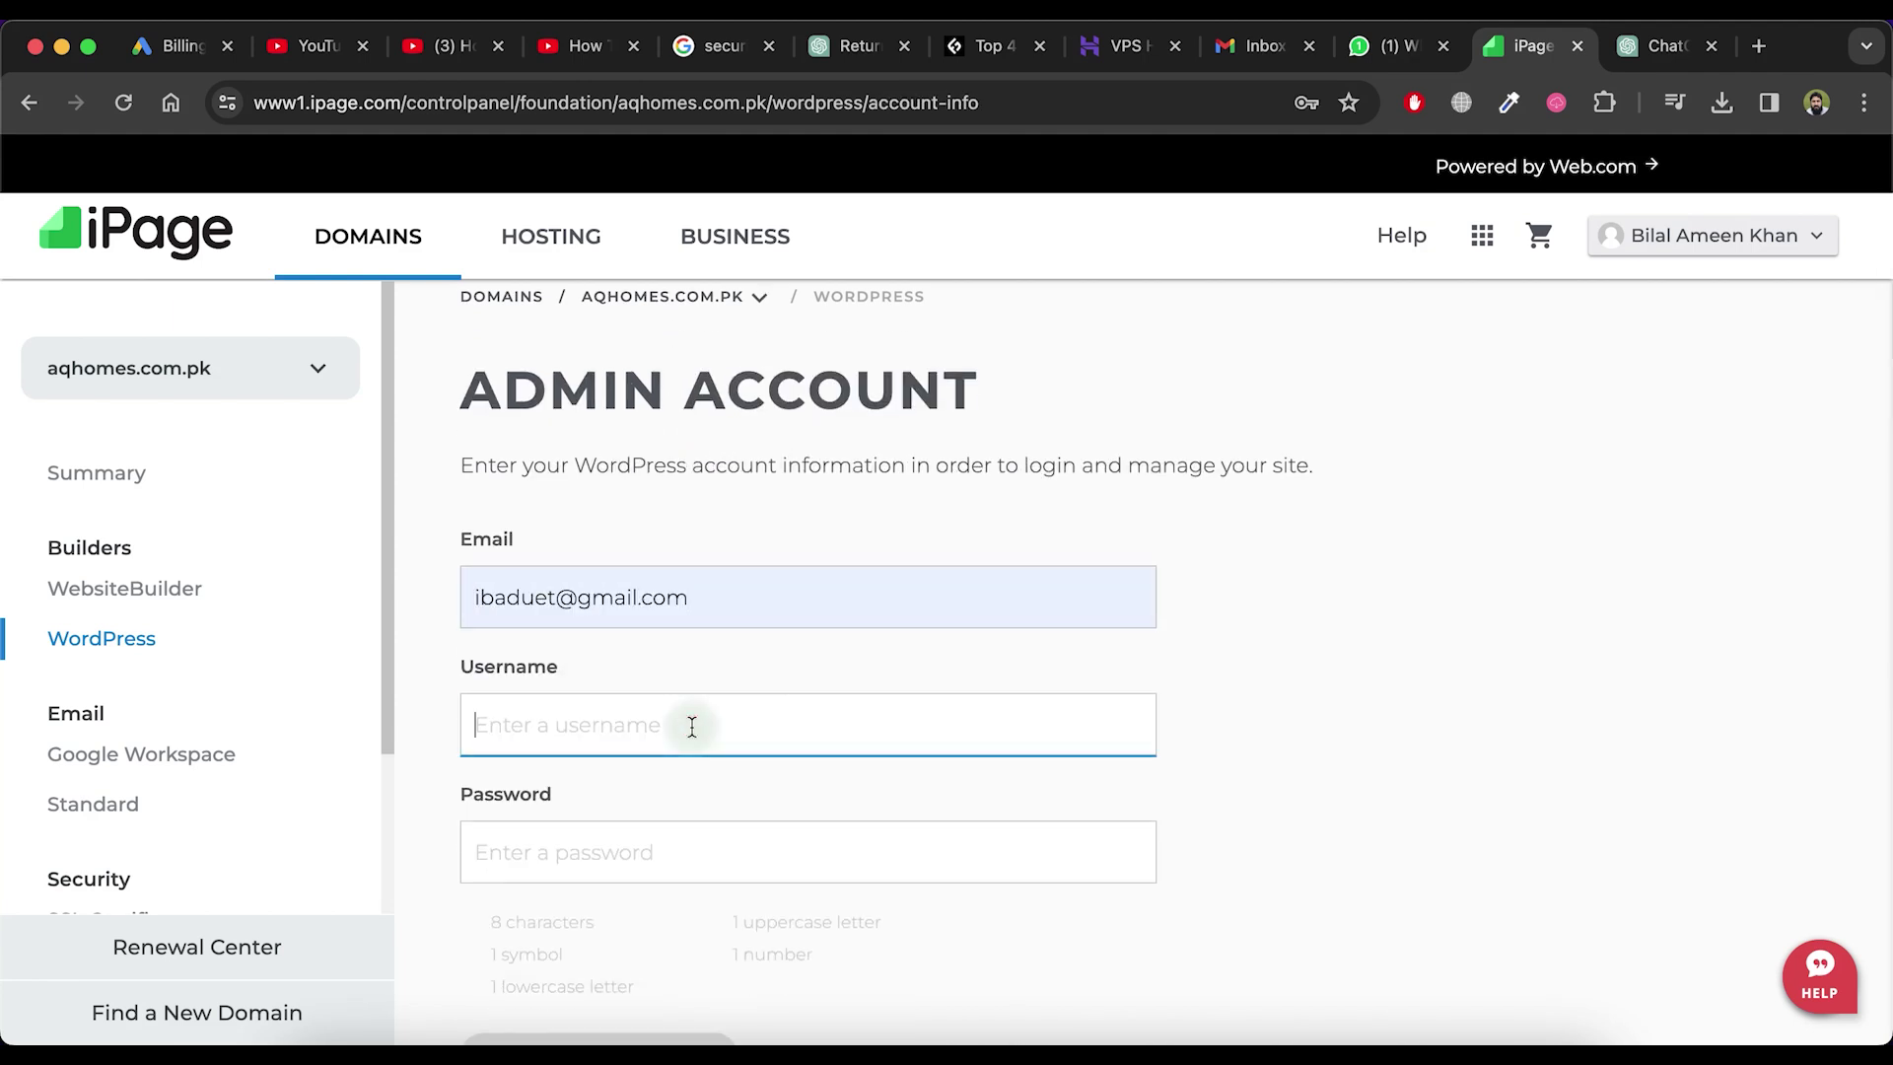
type("demo")
left_click(463, 853)
type("Demo@123")
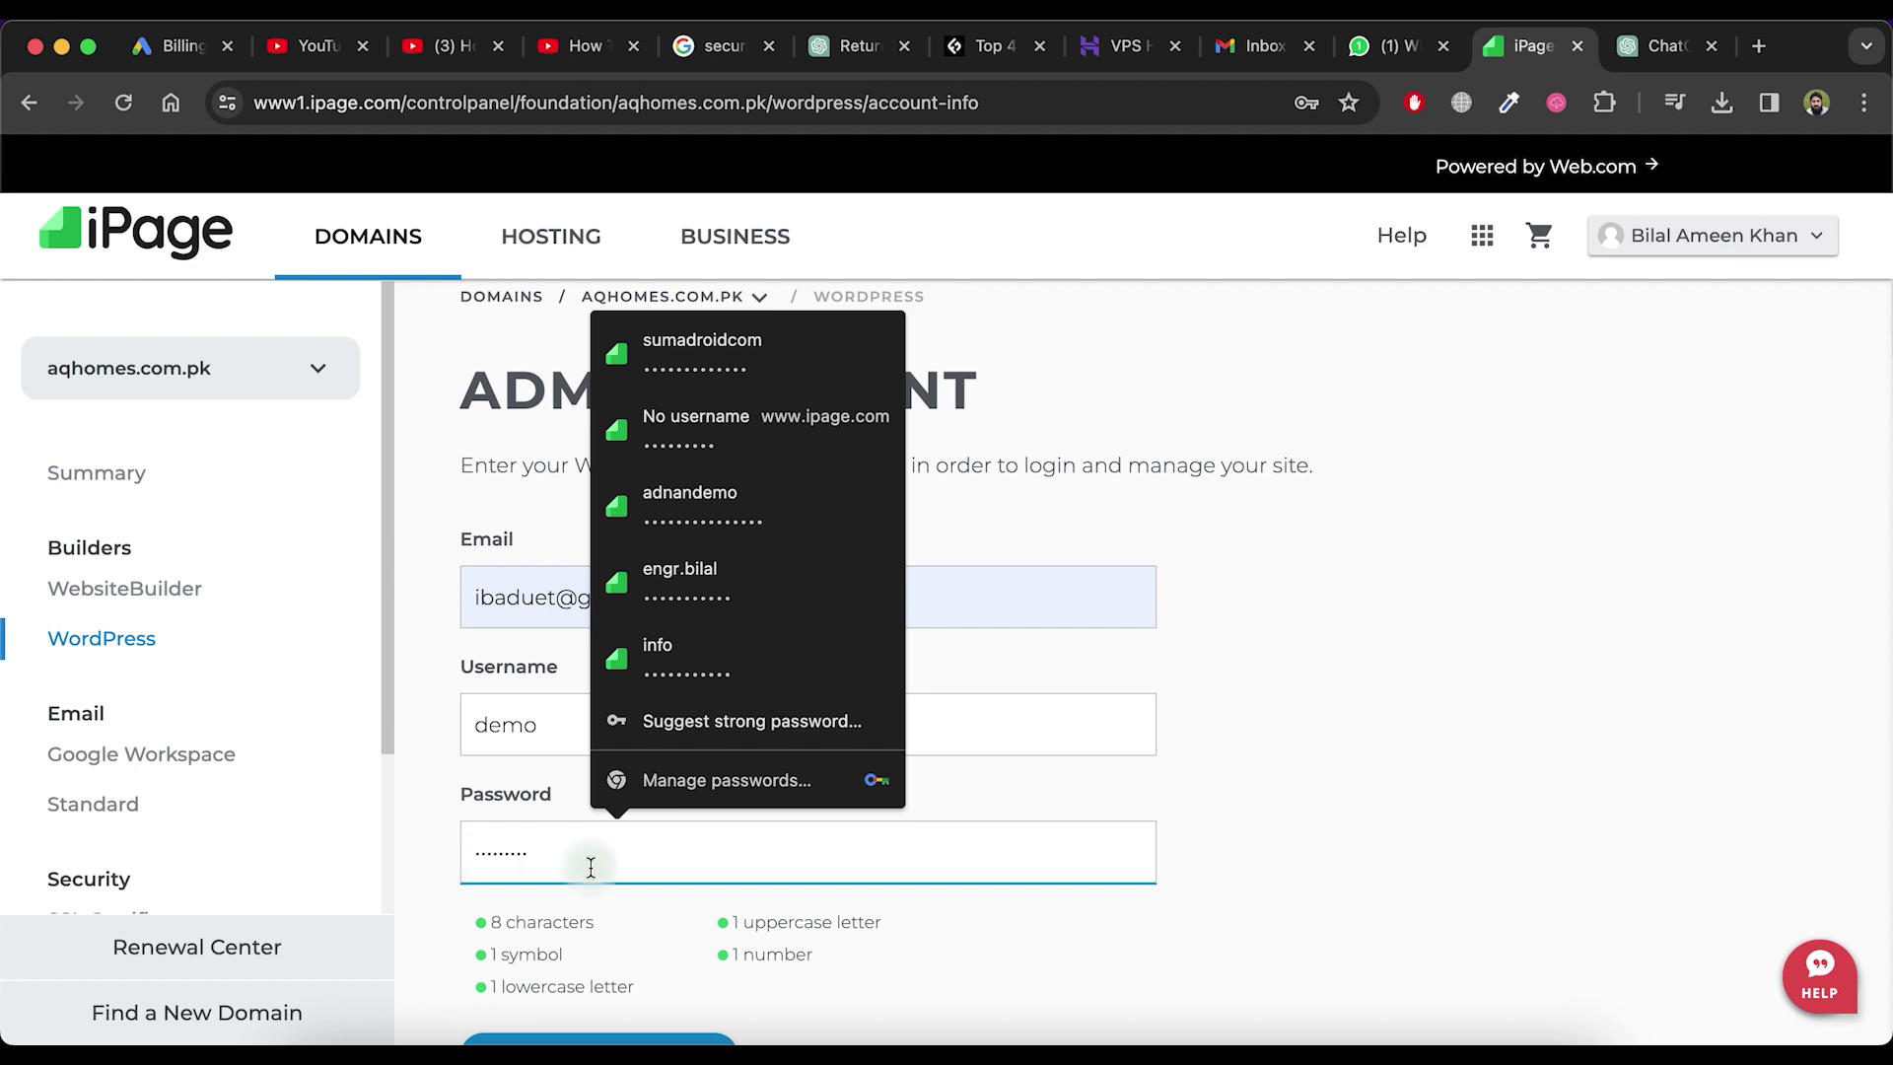
scroll(591, 866, "down", 3)
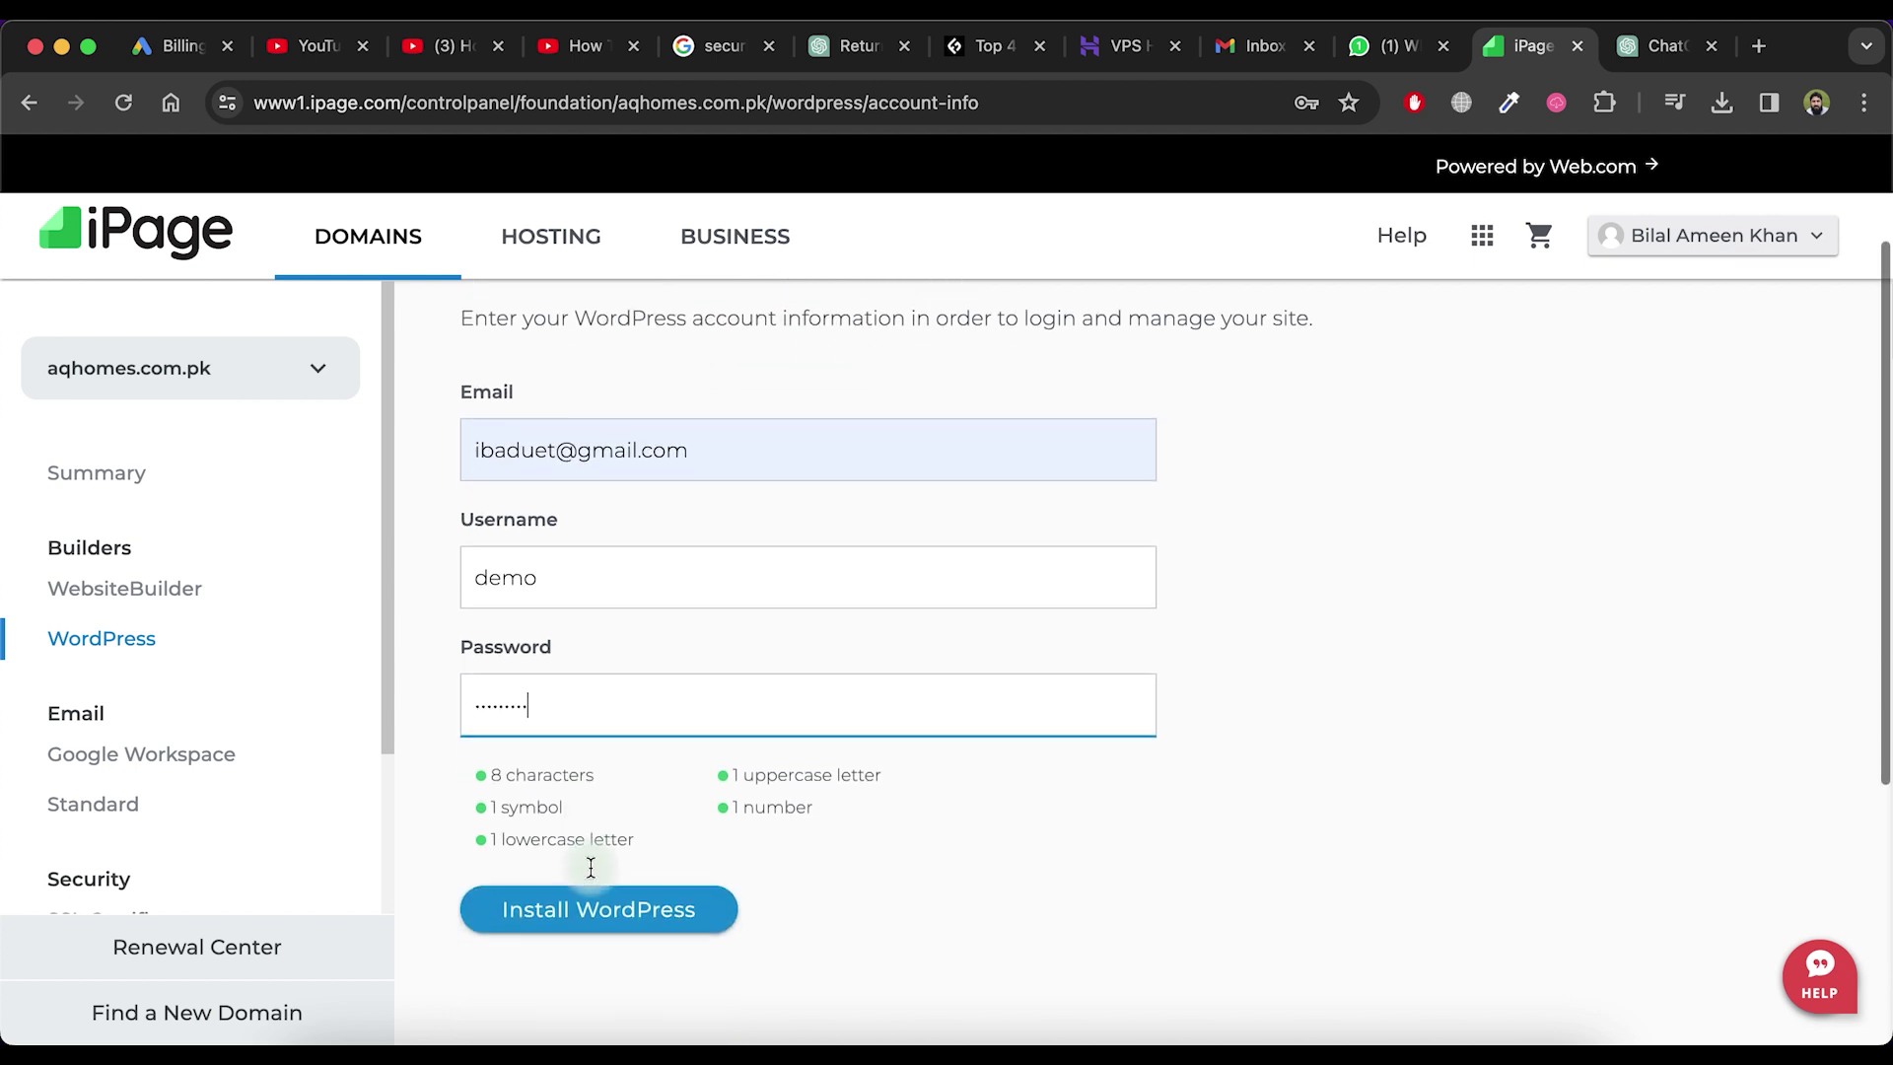
left_click(639, 916)
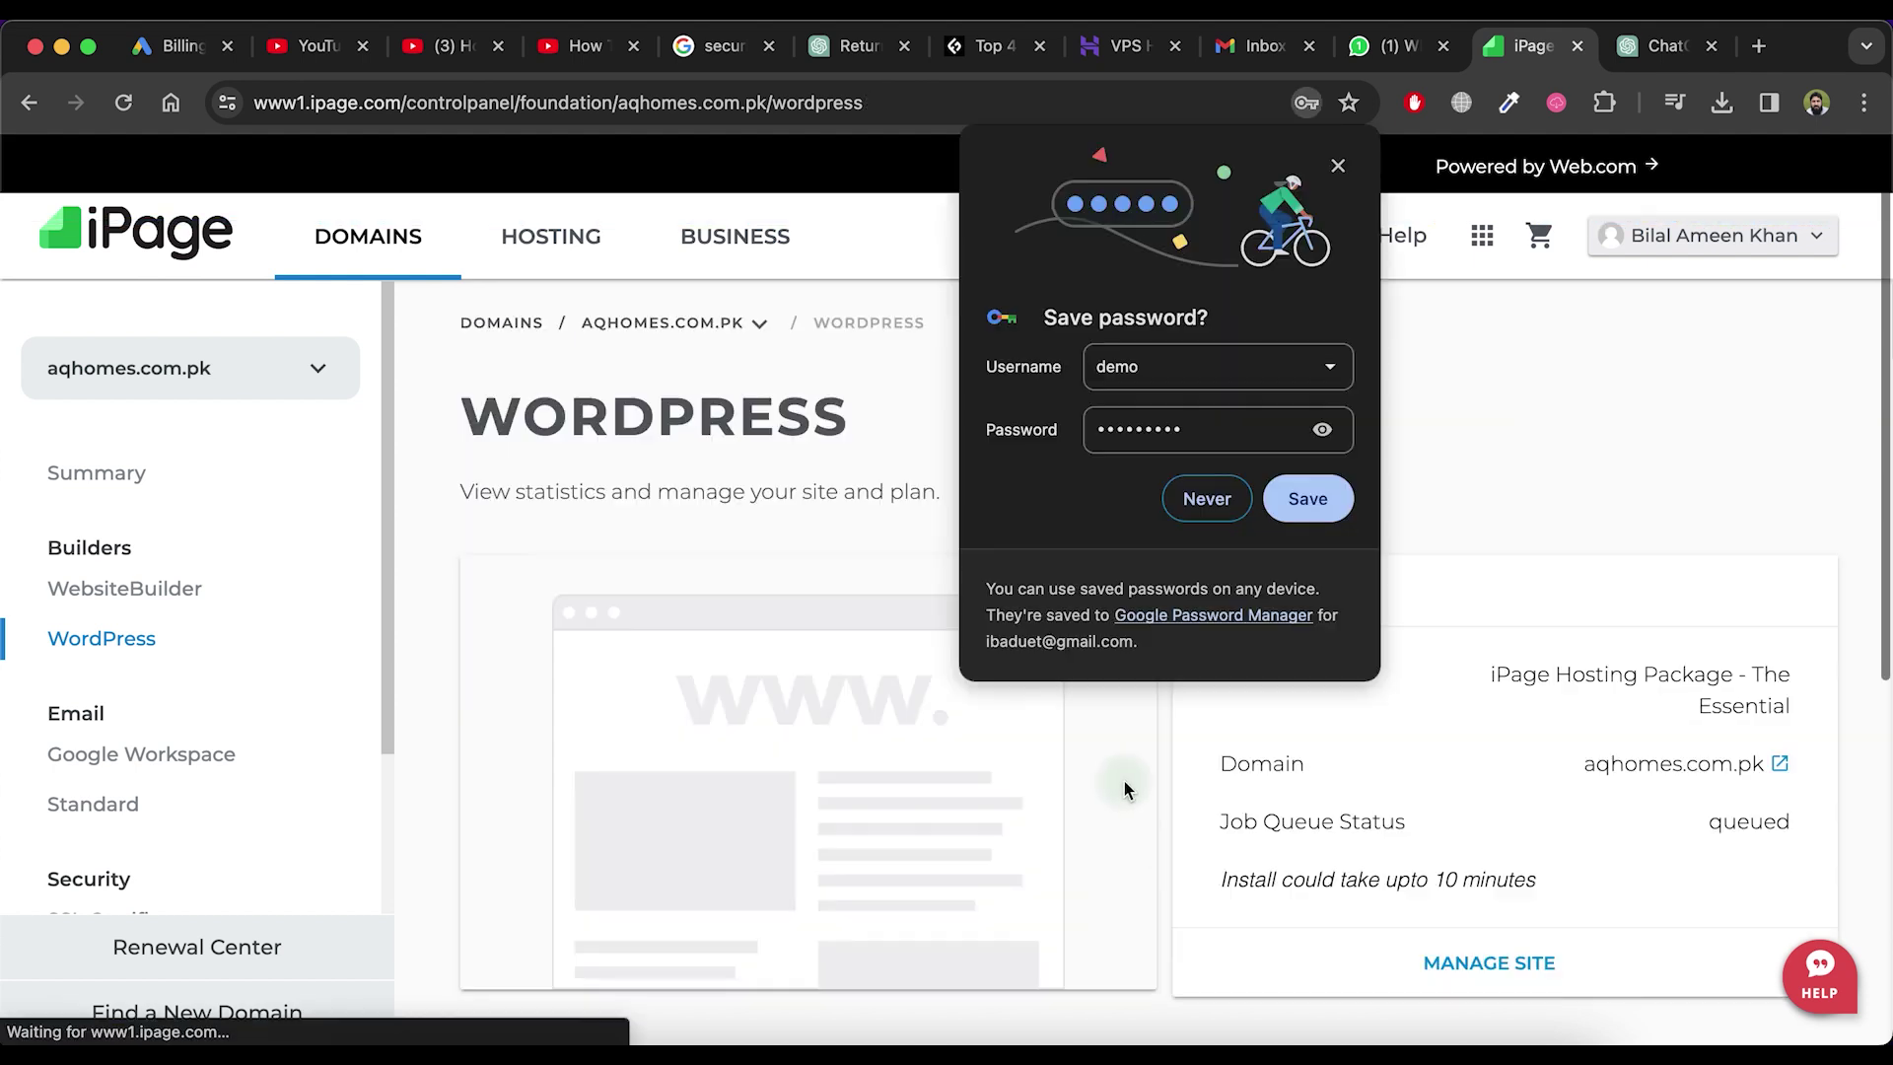
Save the new admin login in Chrome and wait for the WordPress install to finish
left_click(1299, 496)
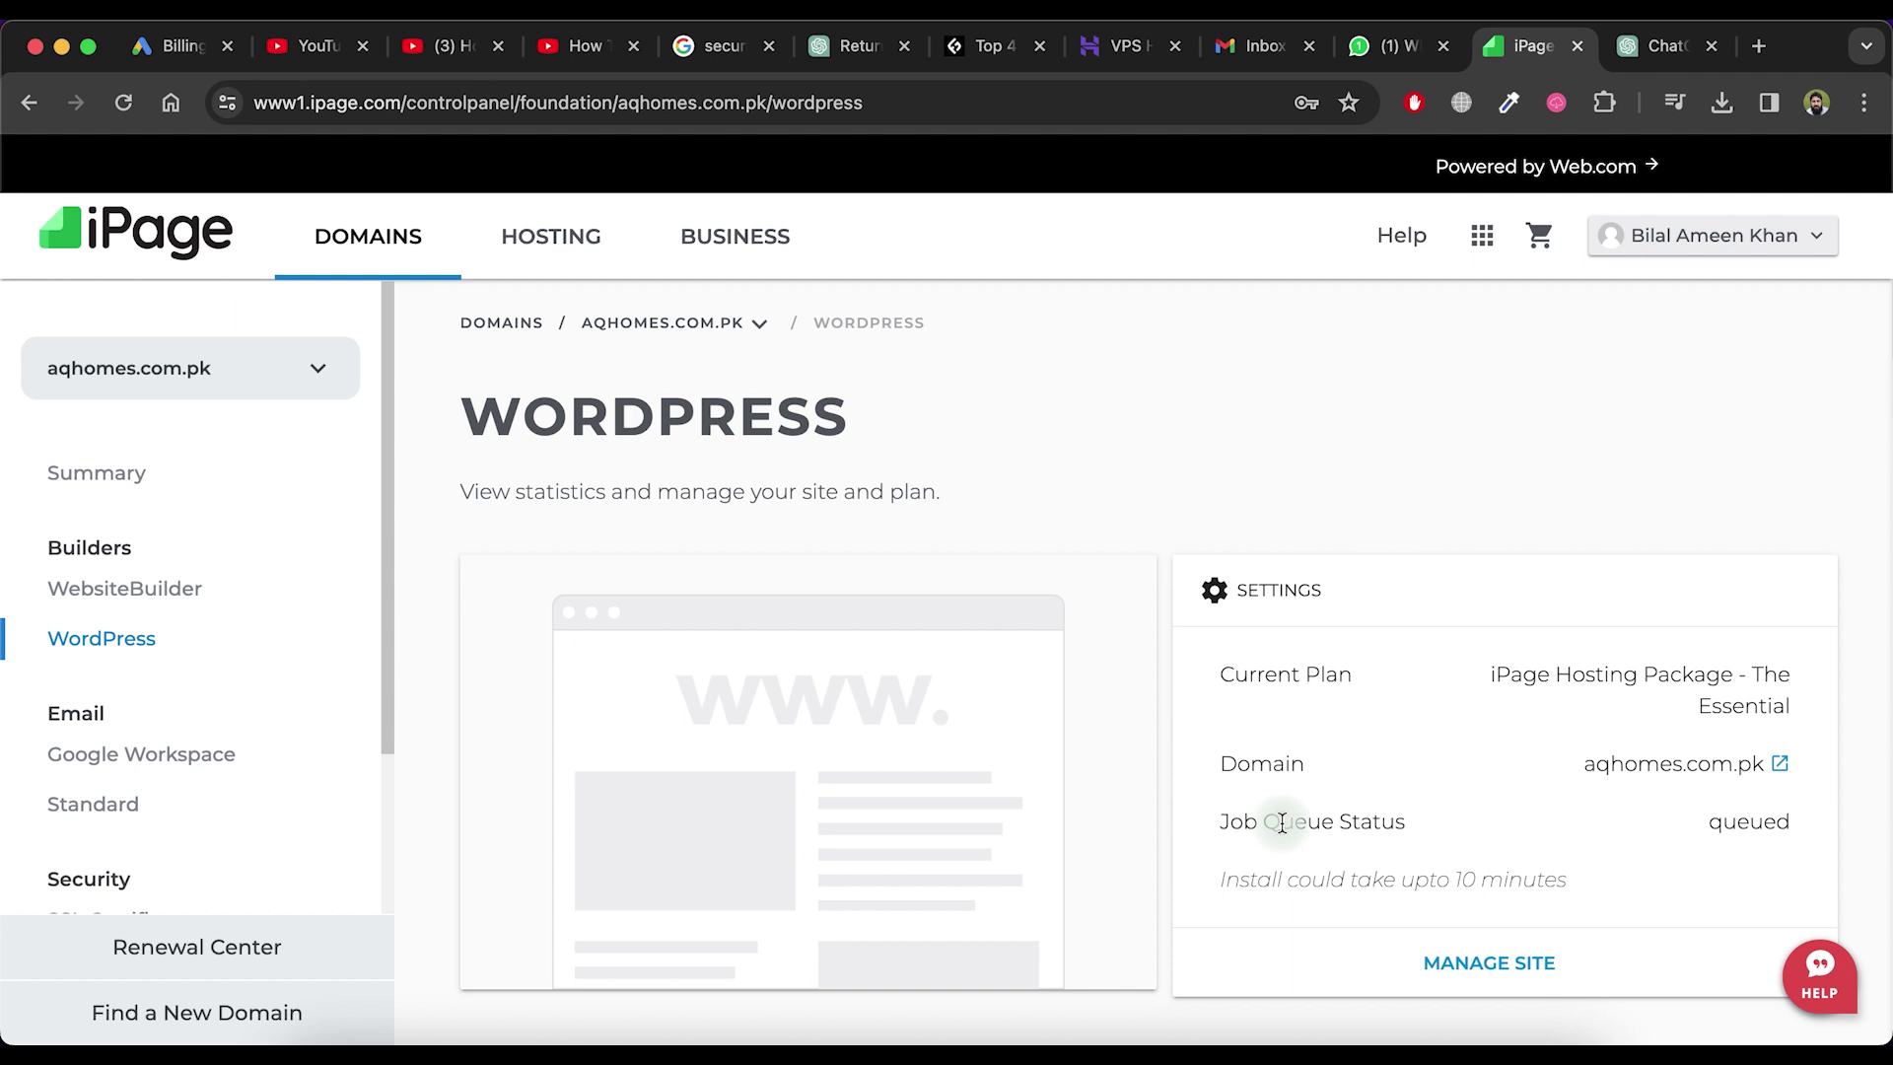
scroll(1281, 822, "down", 1)
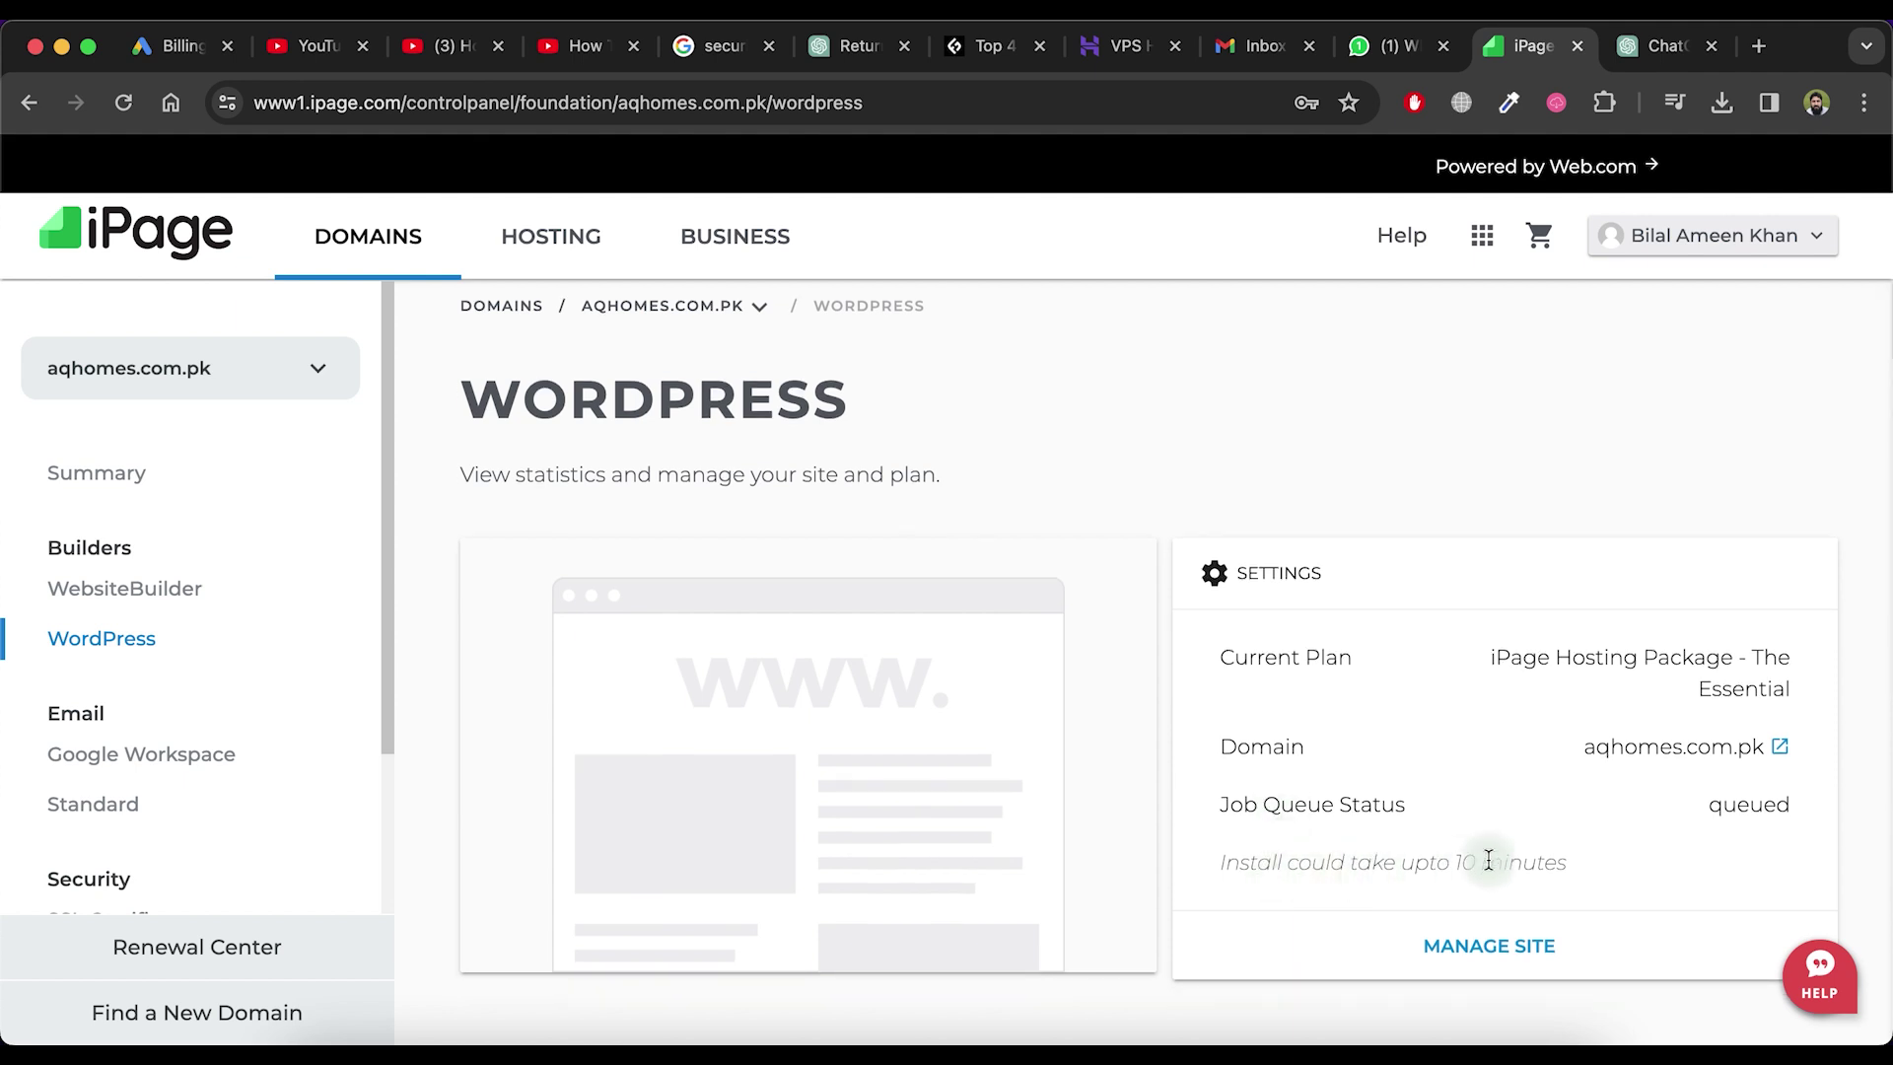
left_click_drag(1486, 864, 1195, 867)
left_click(1570, 829)
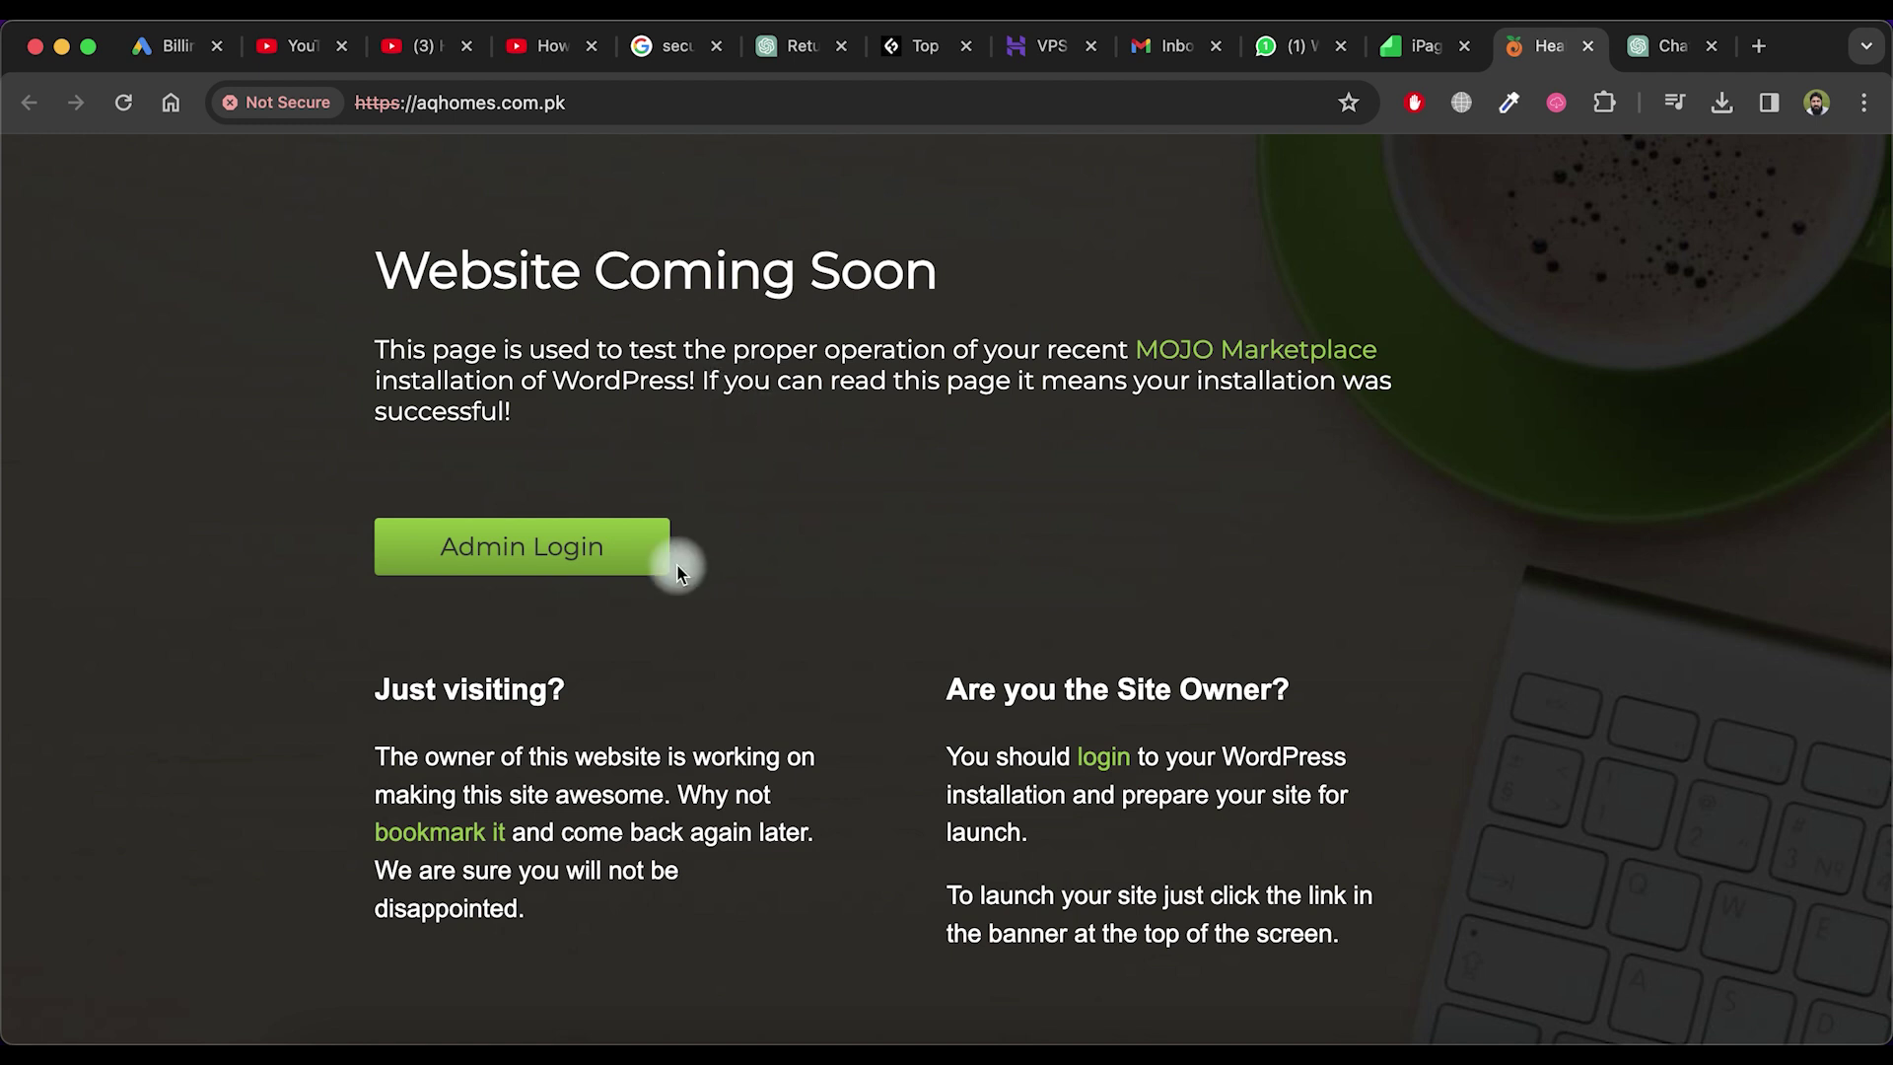
Sign in on aqhomes.com.pk's wp-login.php page with the admin username and password
left_click(621, 560)
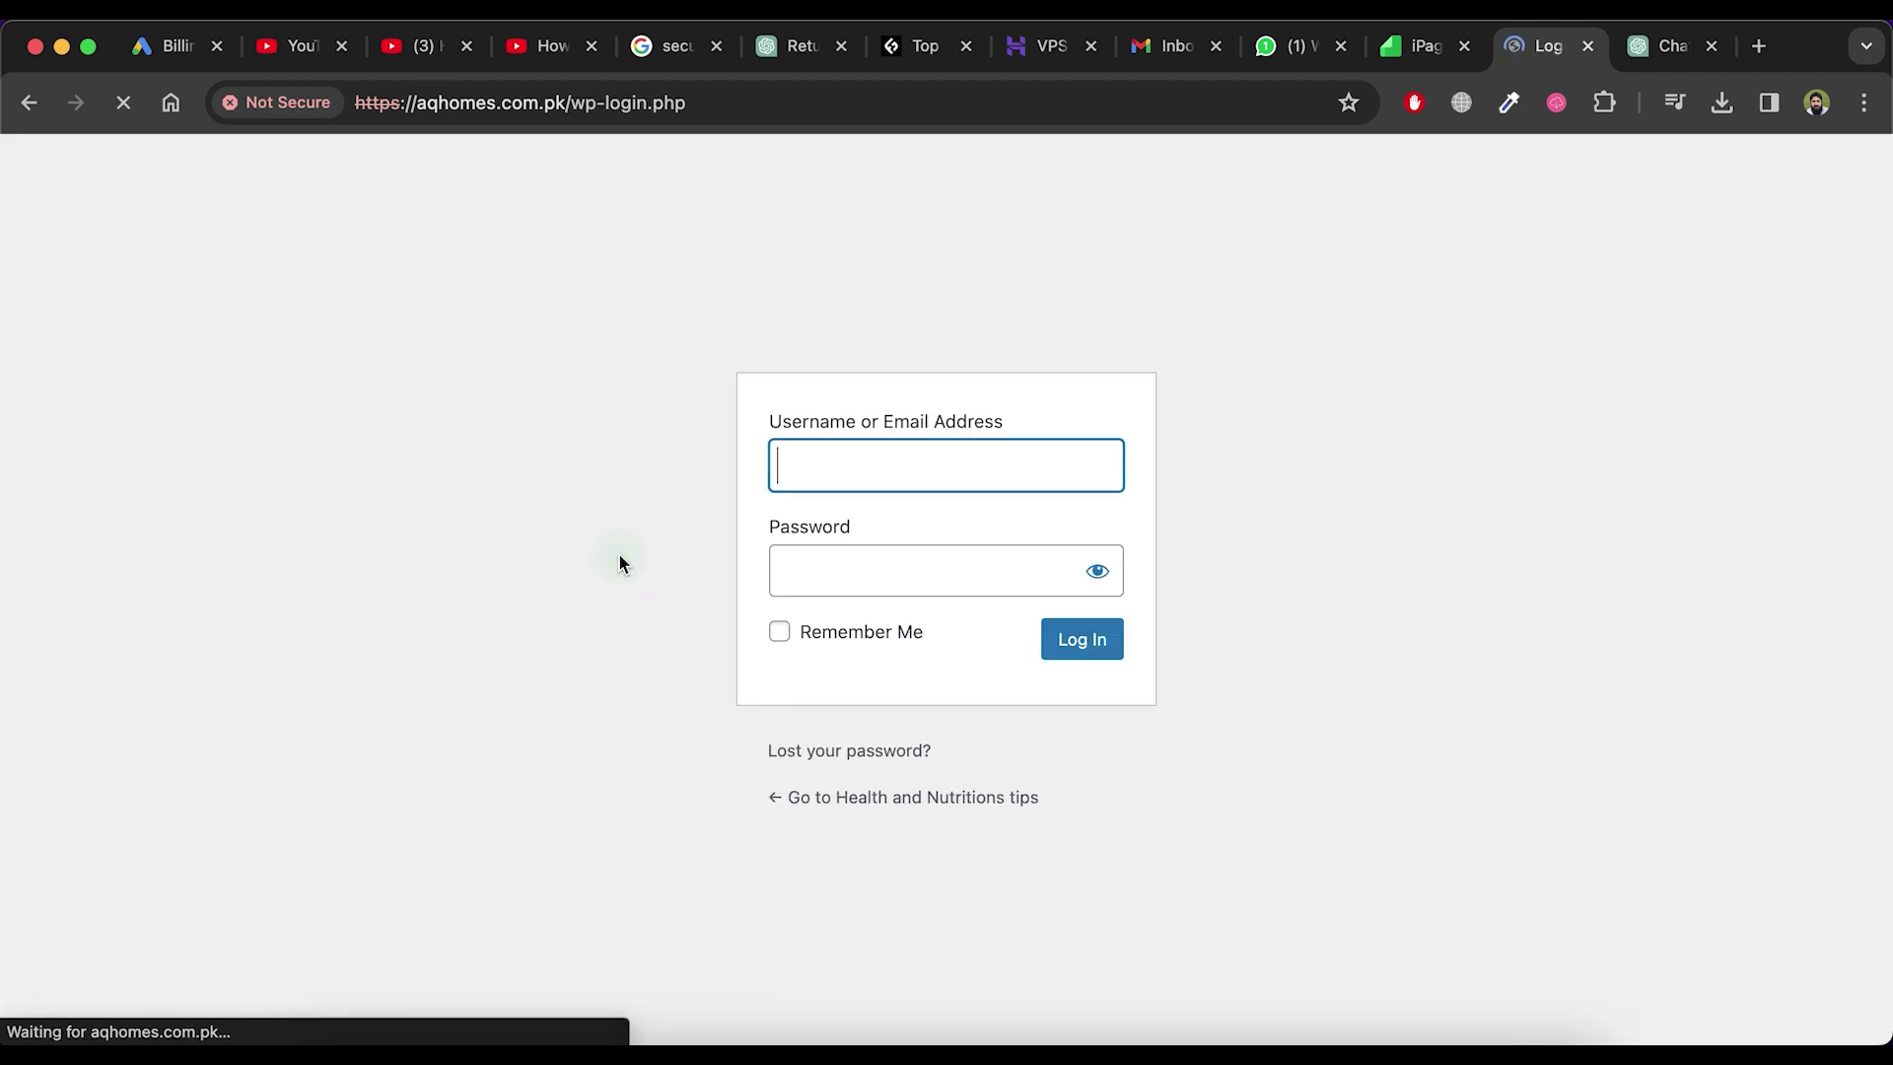
left_click(819, 465)
type("demo")
left_click(819, 574)
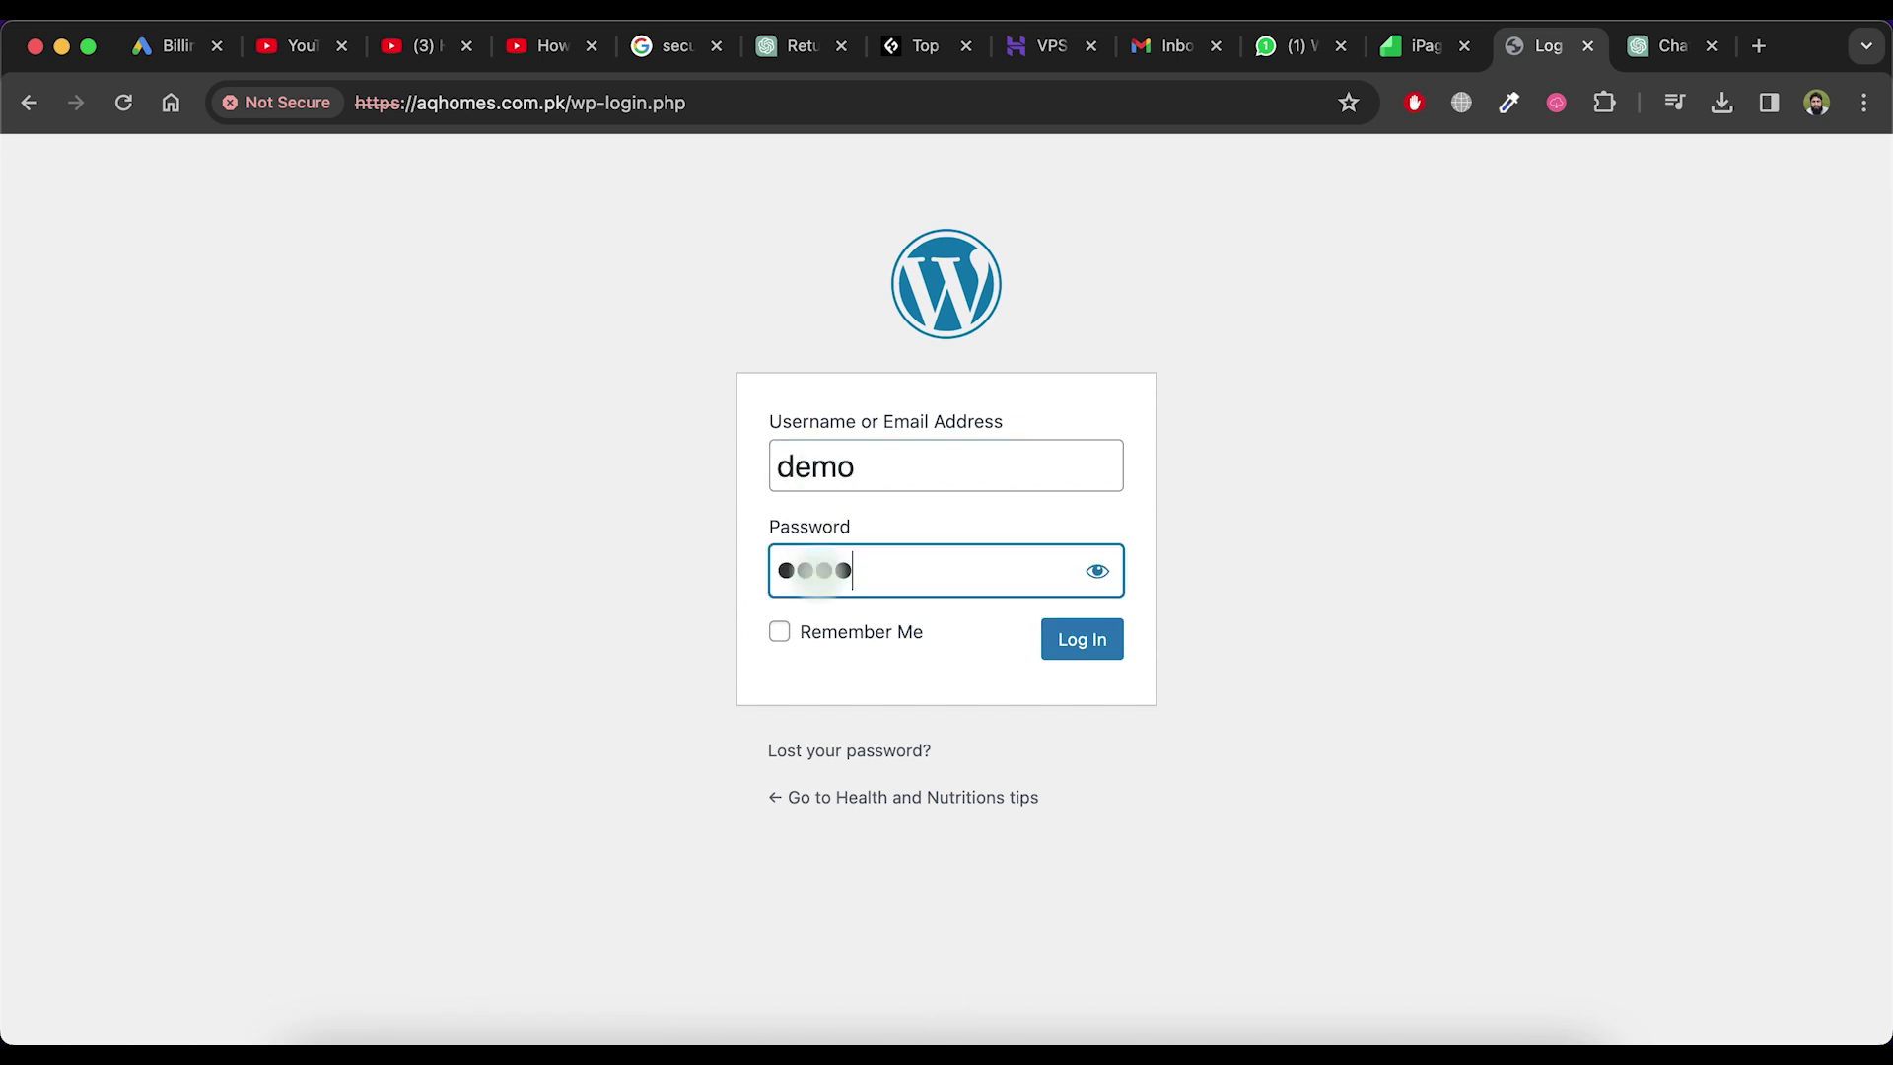
left_click(1081, 639)
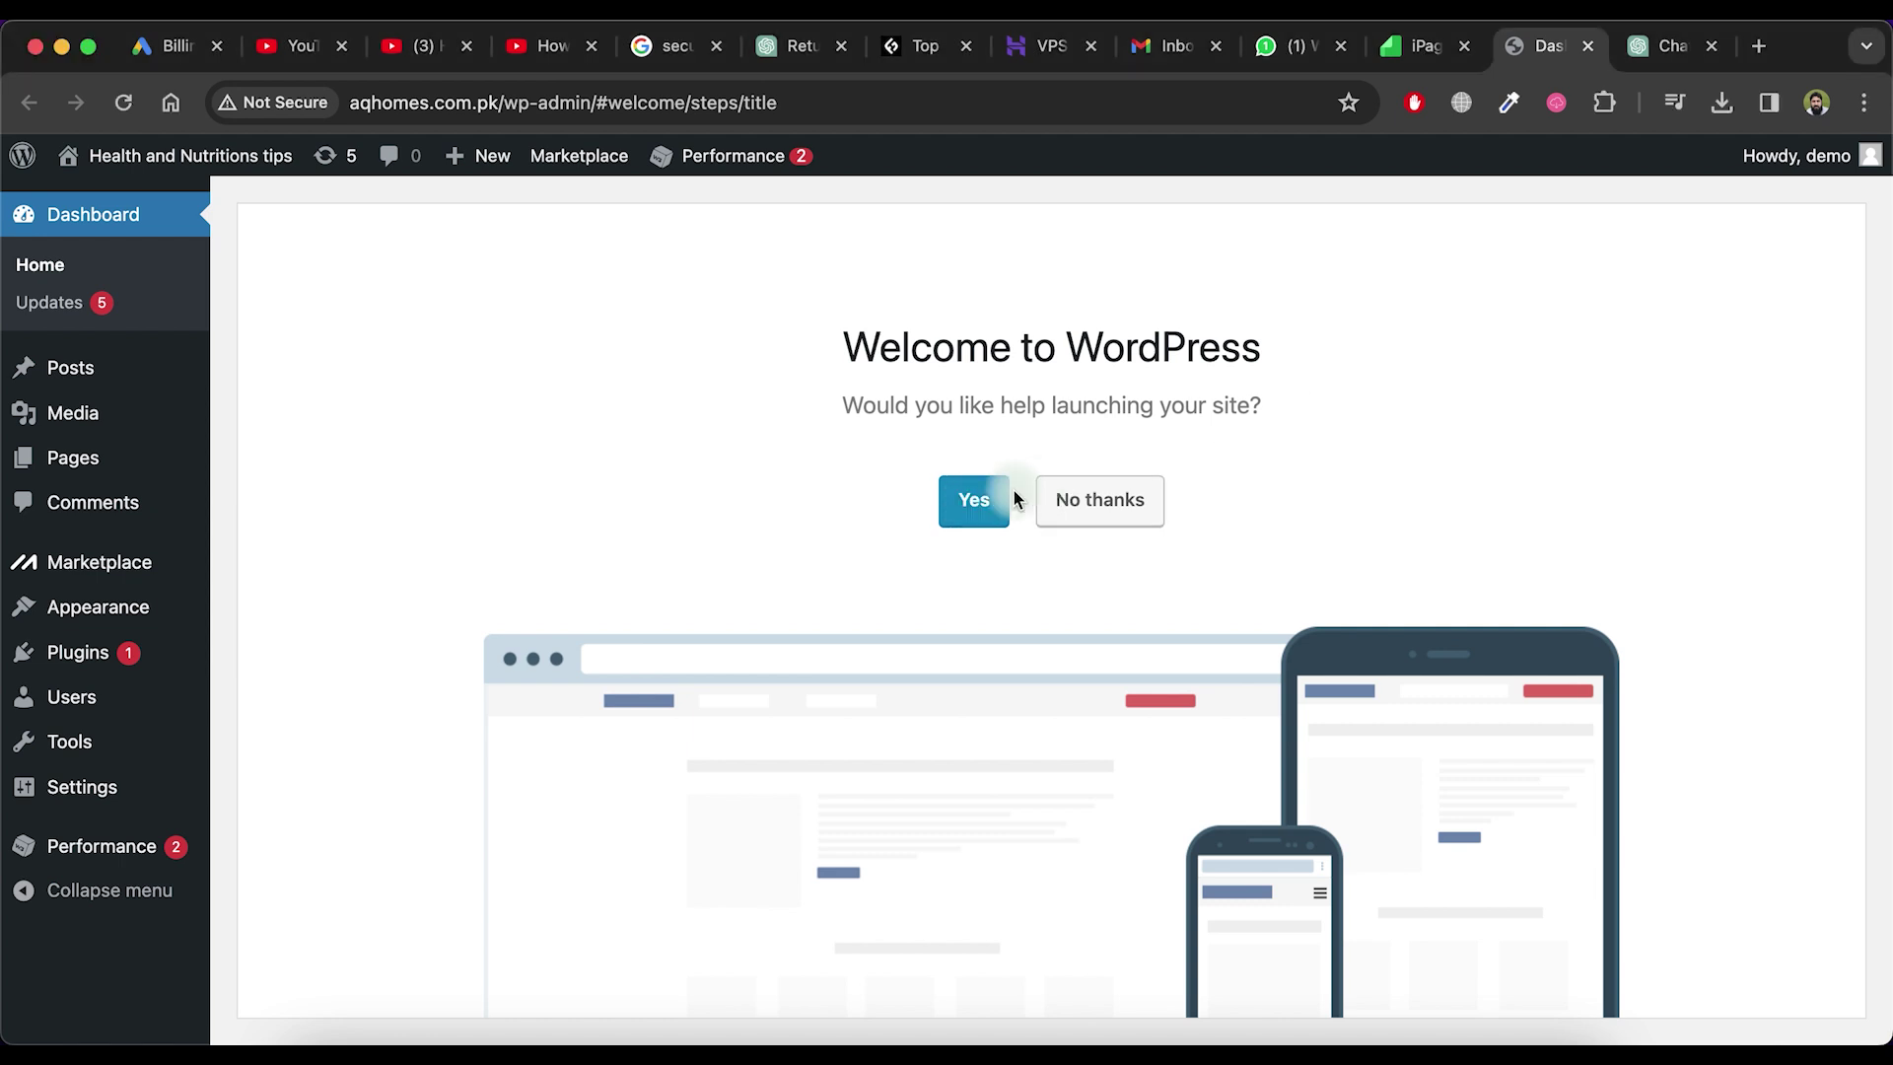
Accept launch help and set the site description to 'Another great health guides'
left_click(989, 508)
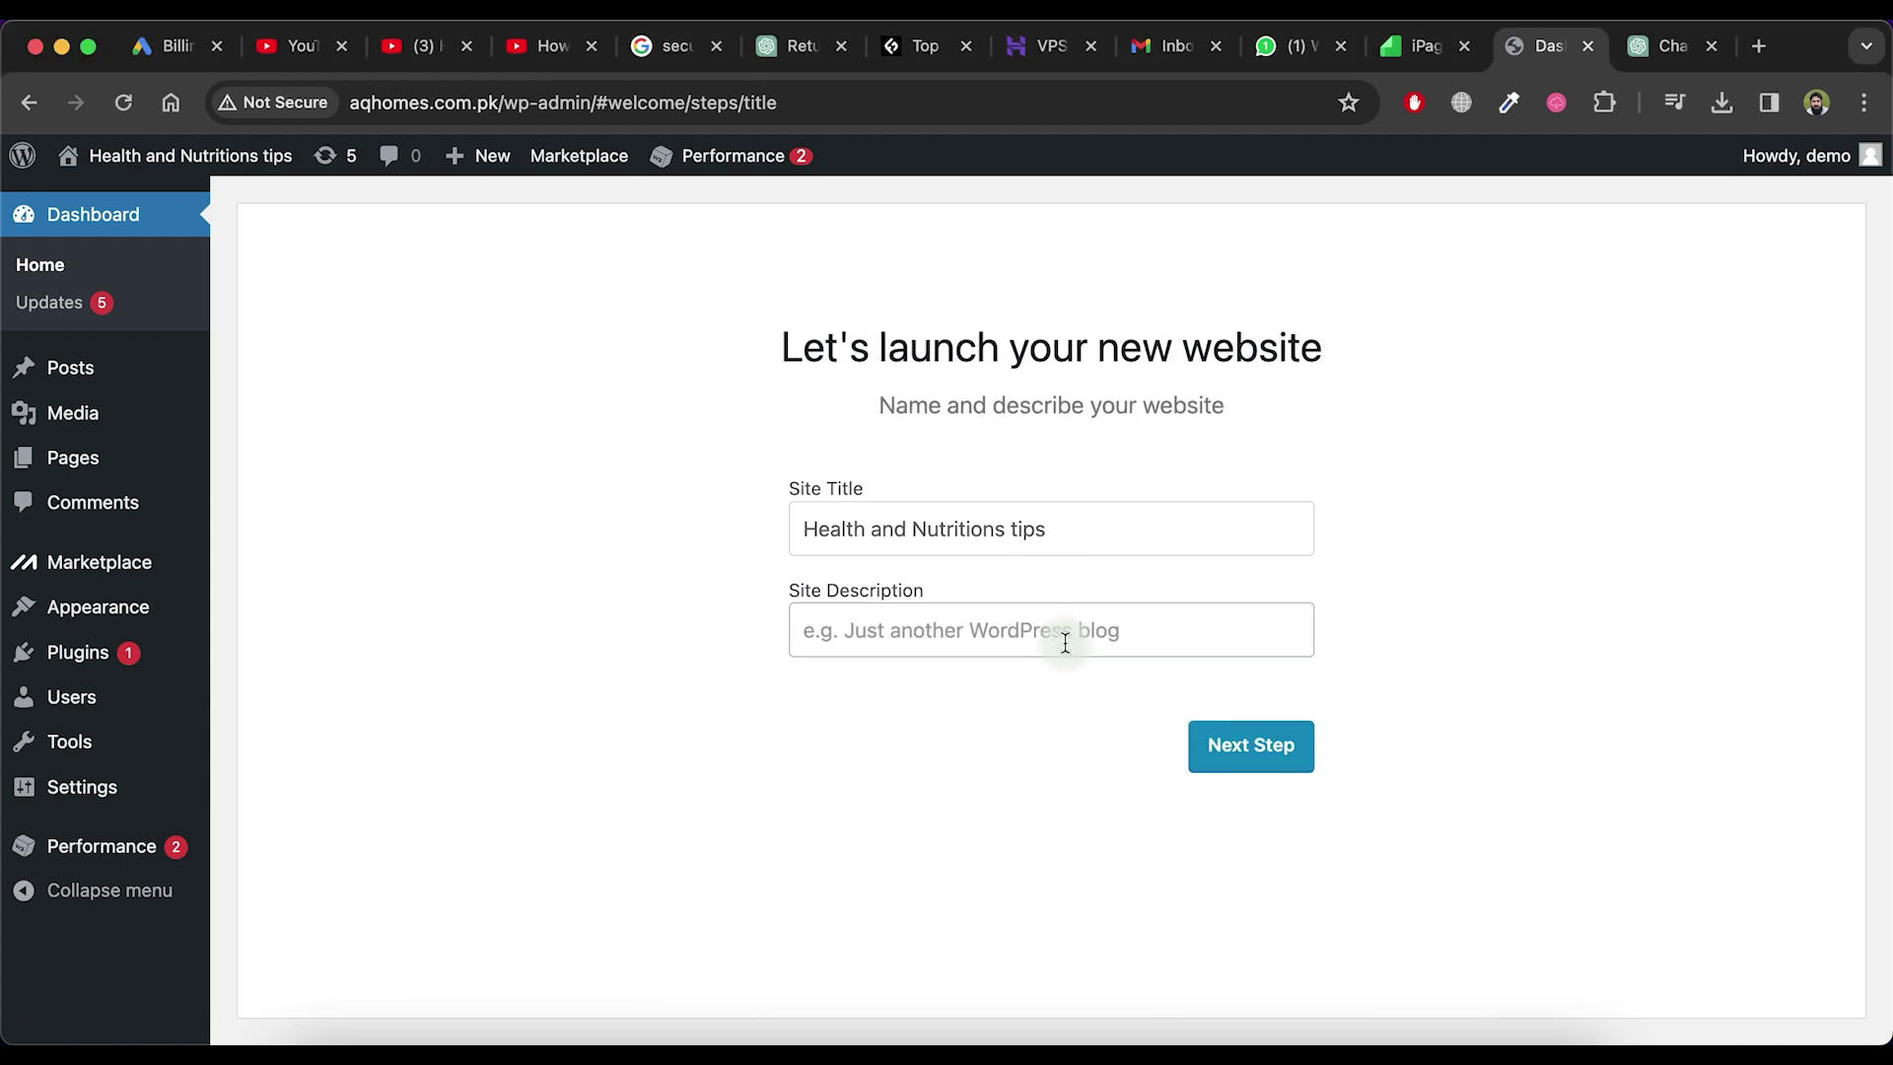
left_click(1066, 641)
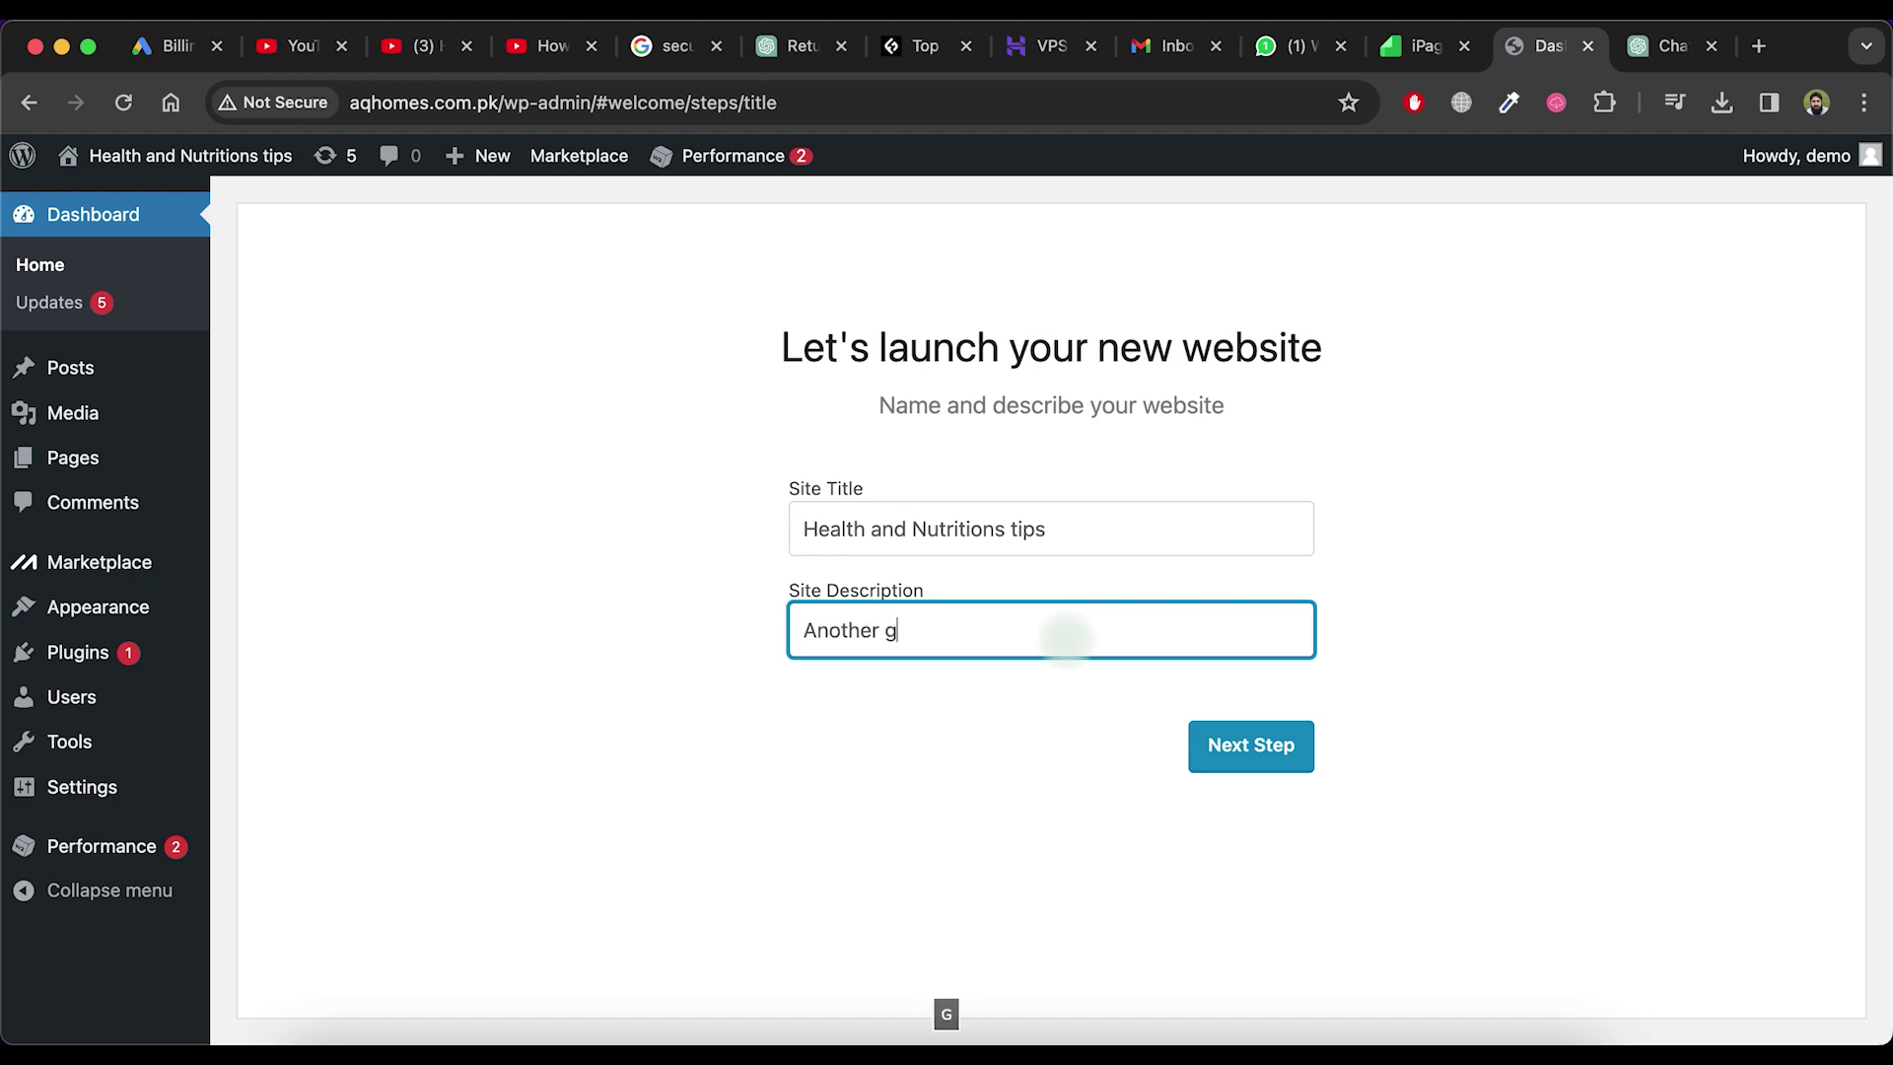
type("Another great health guide")
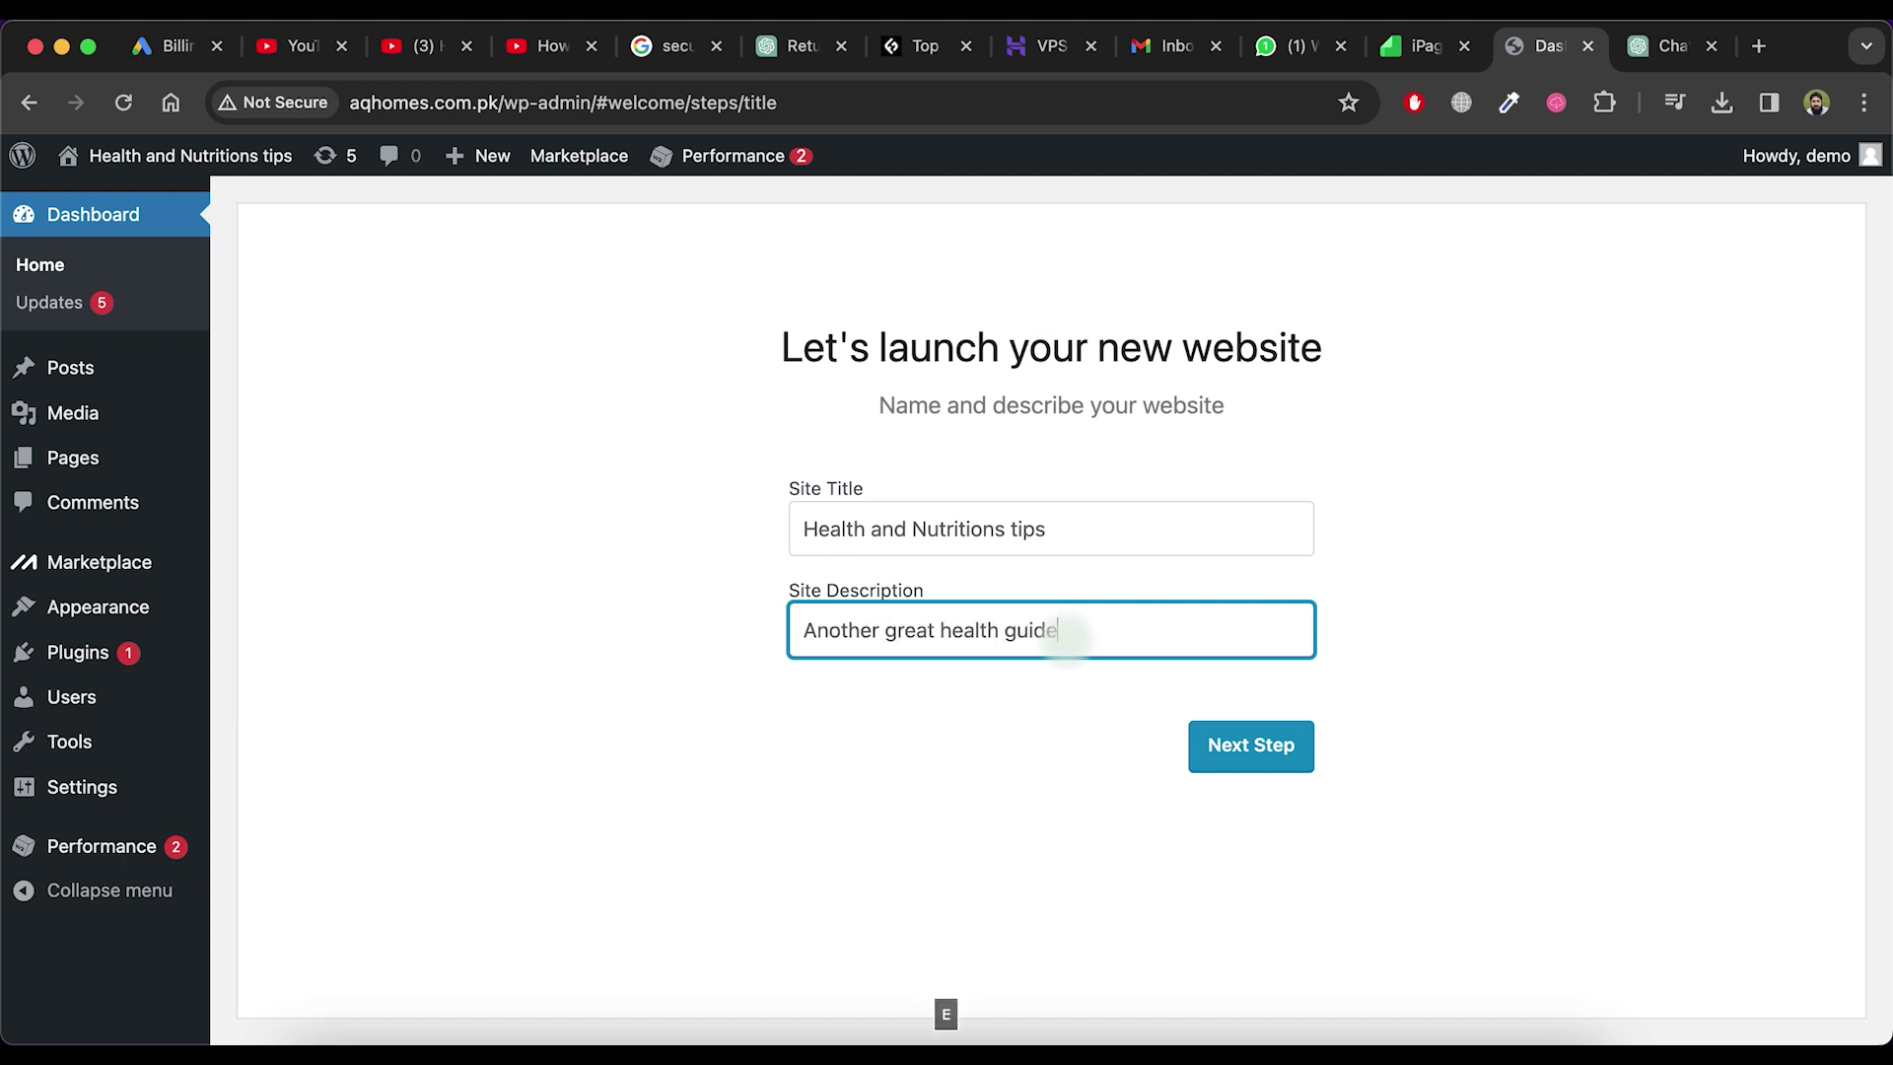
type("s")
left_click(1237, 745)
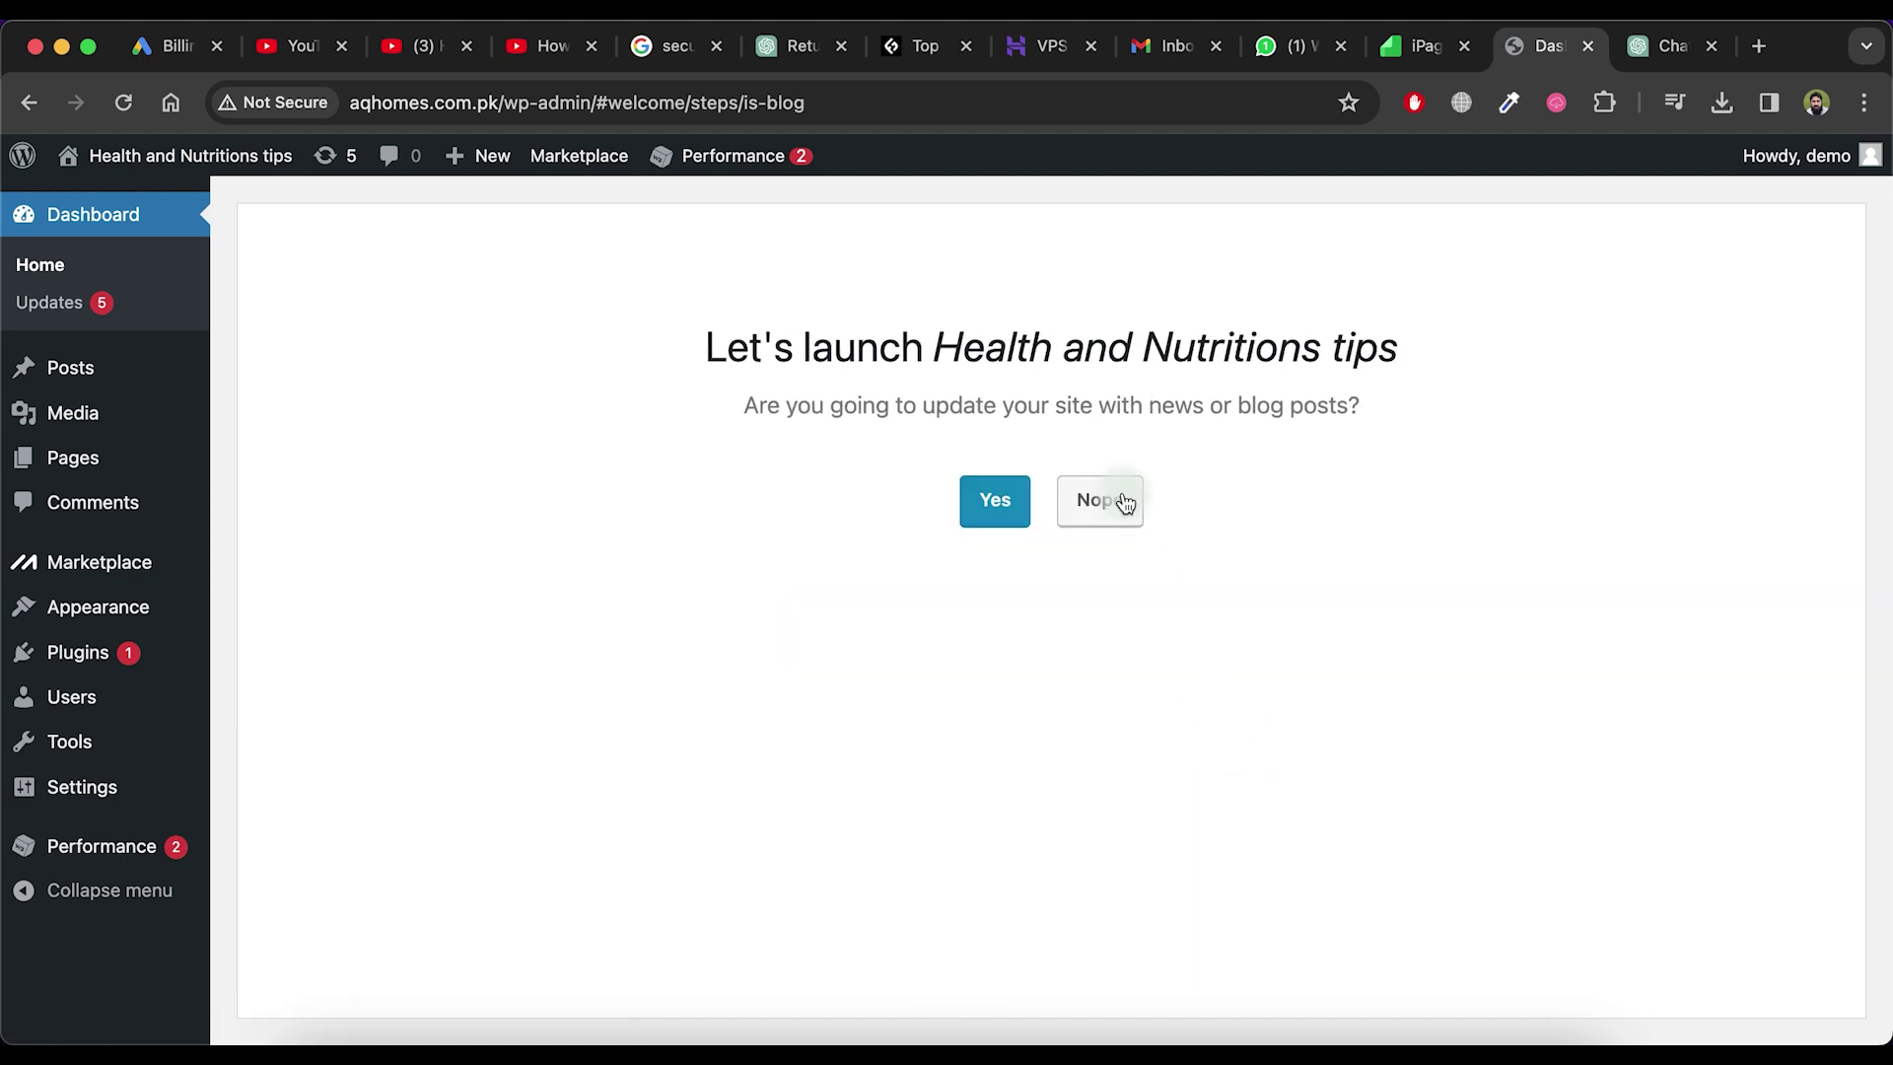
Answer the remaining launch questions: blog posts yes, skip homepage, no Contact page, no Jetpack
left_click(999, 513)
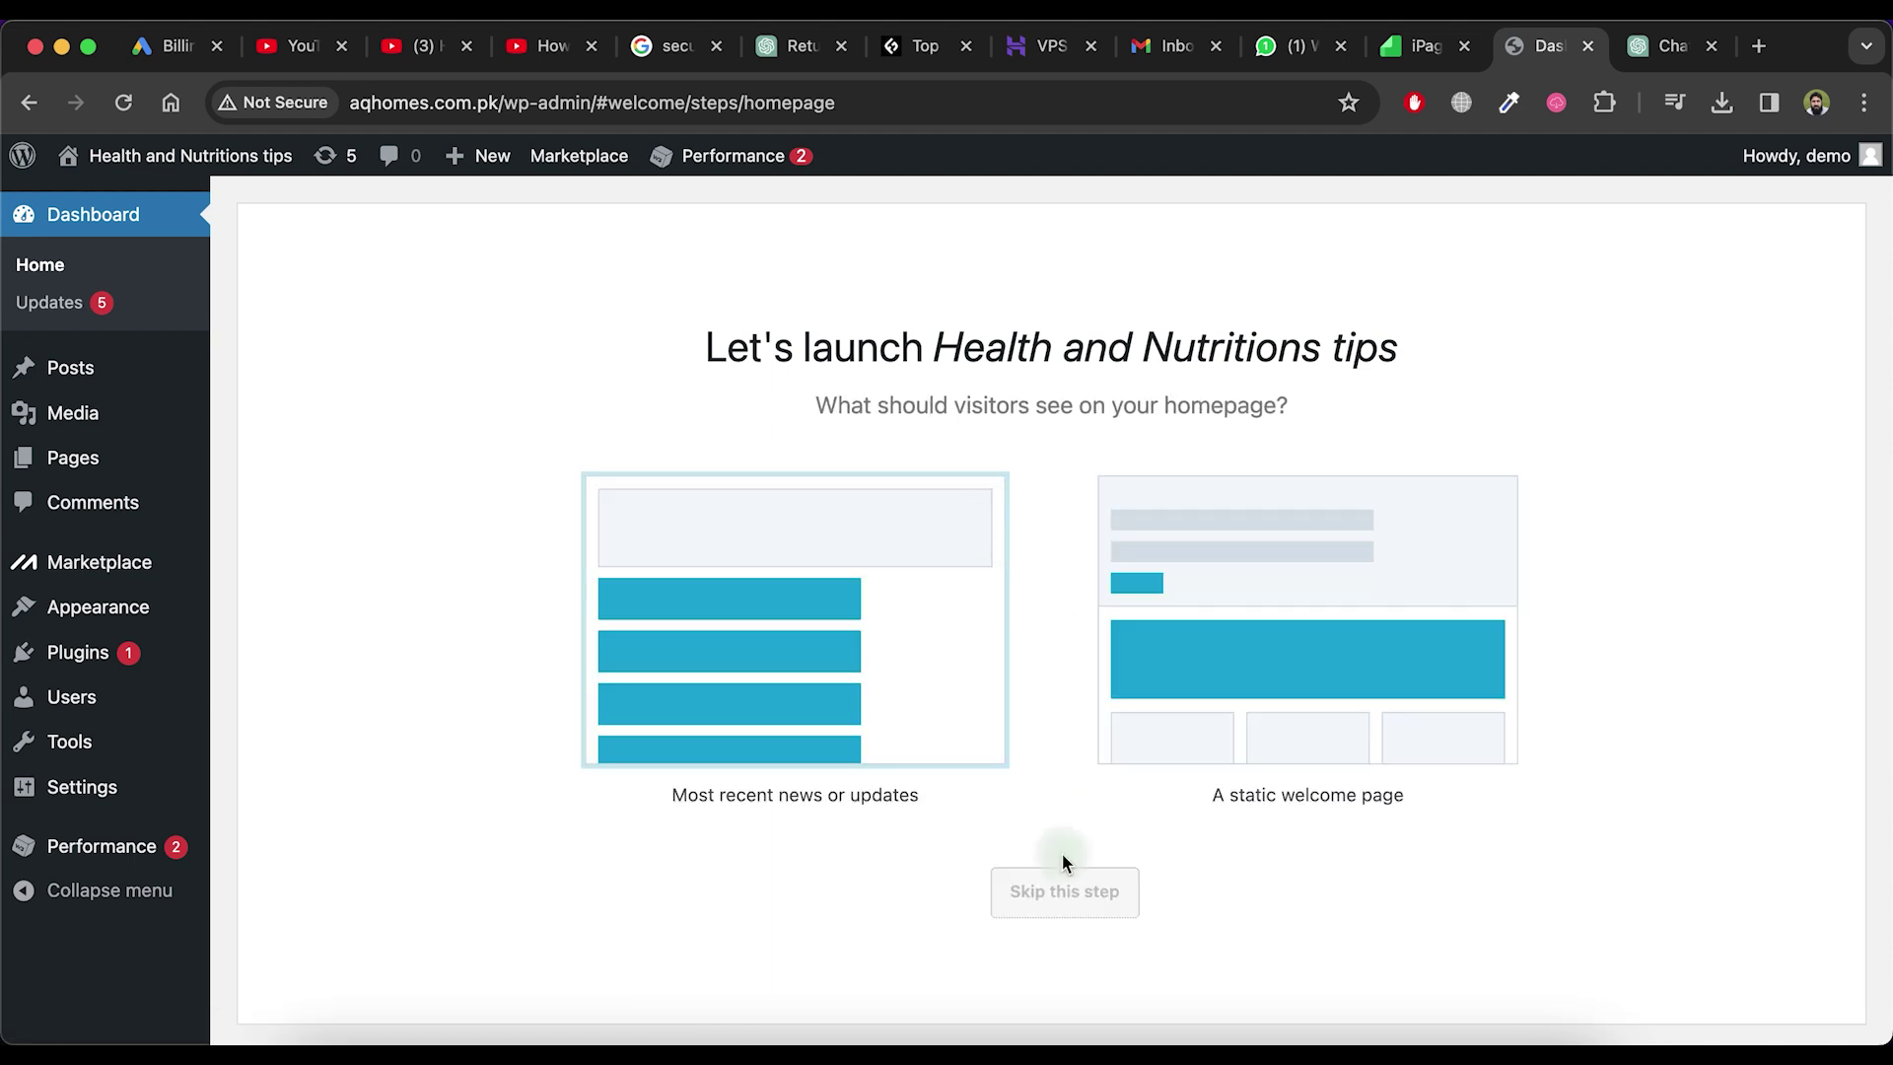
left_click(1042, 902)
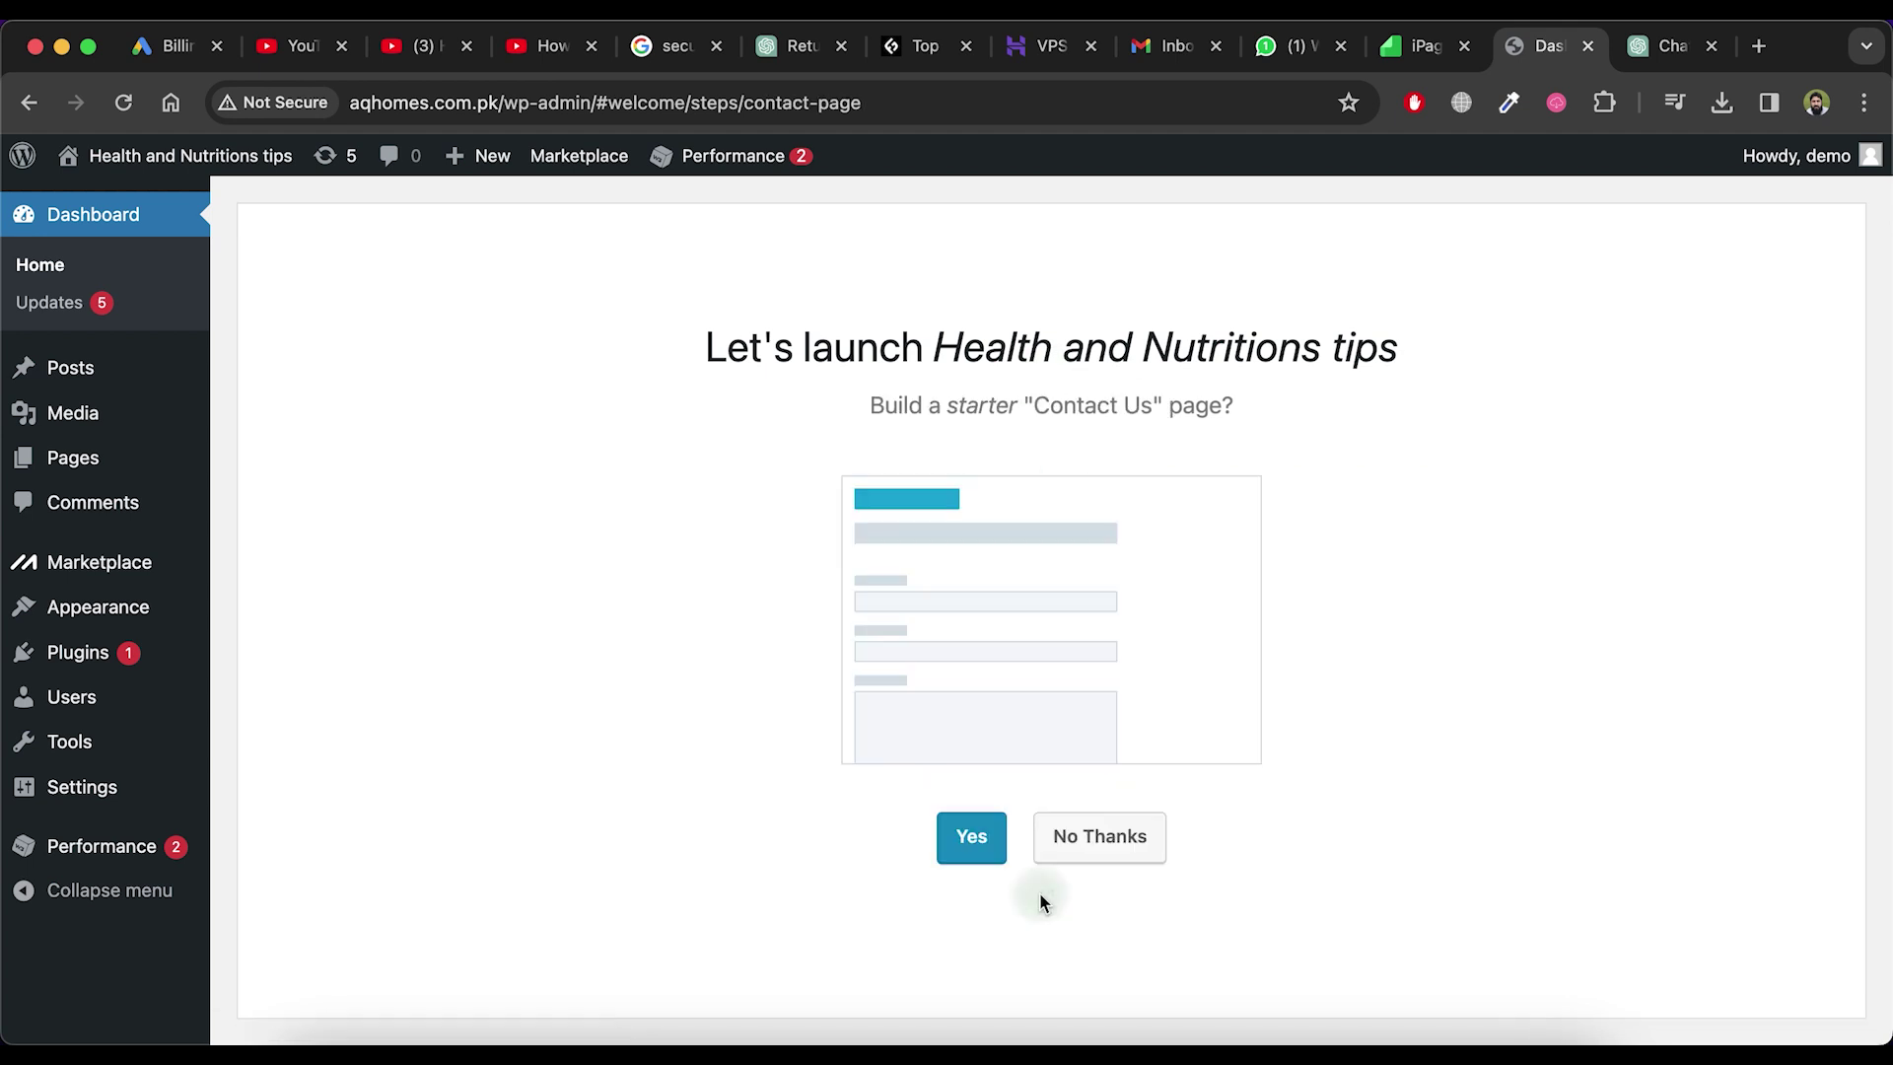
left_click(1081, 853)
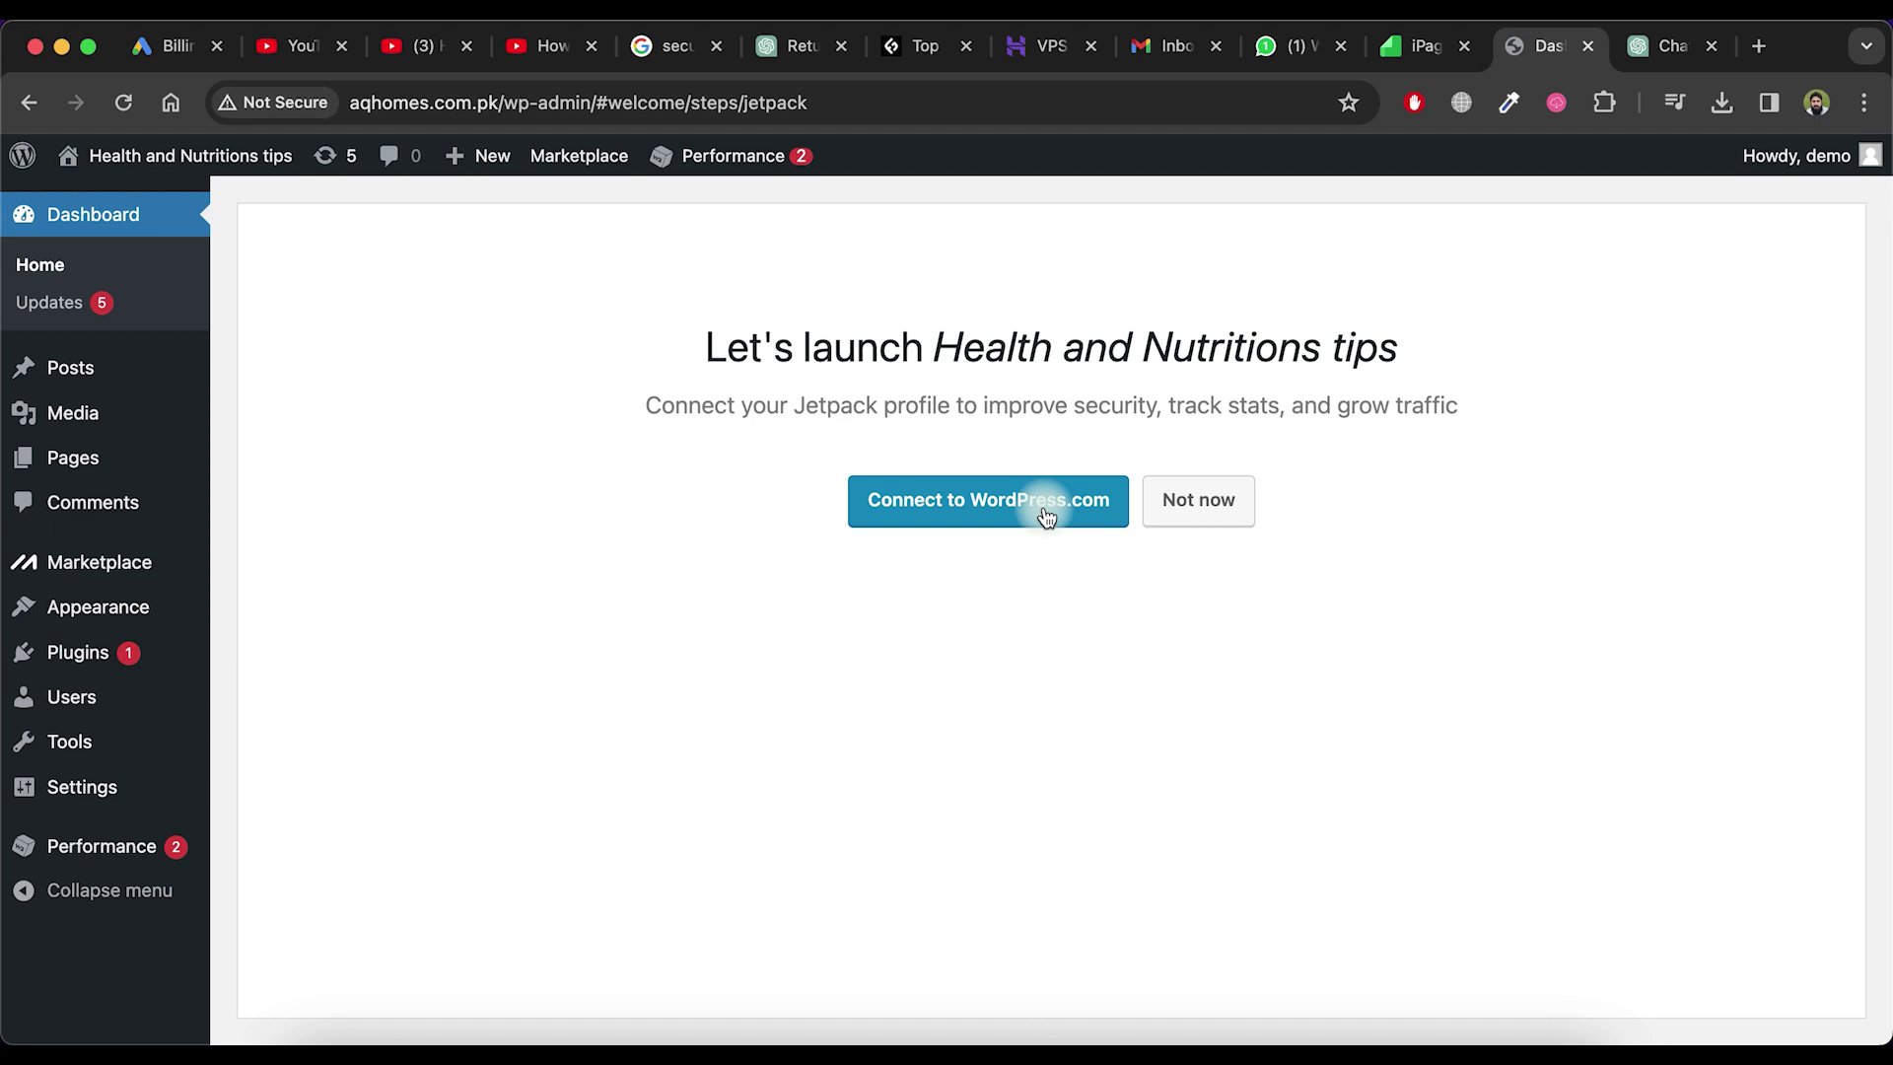
left_click(1211, 513)
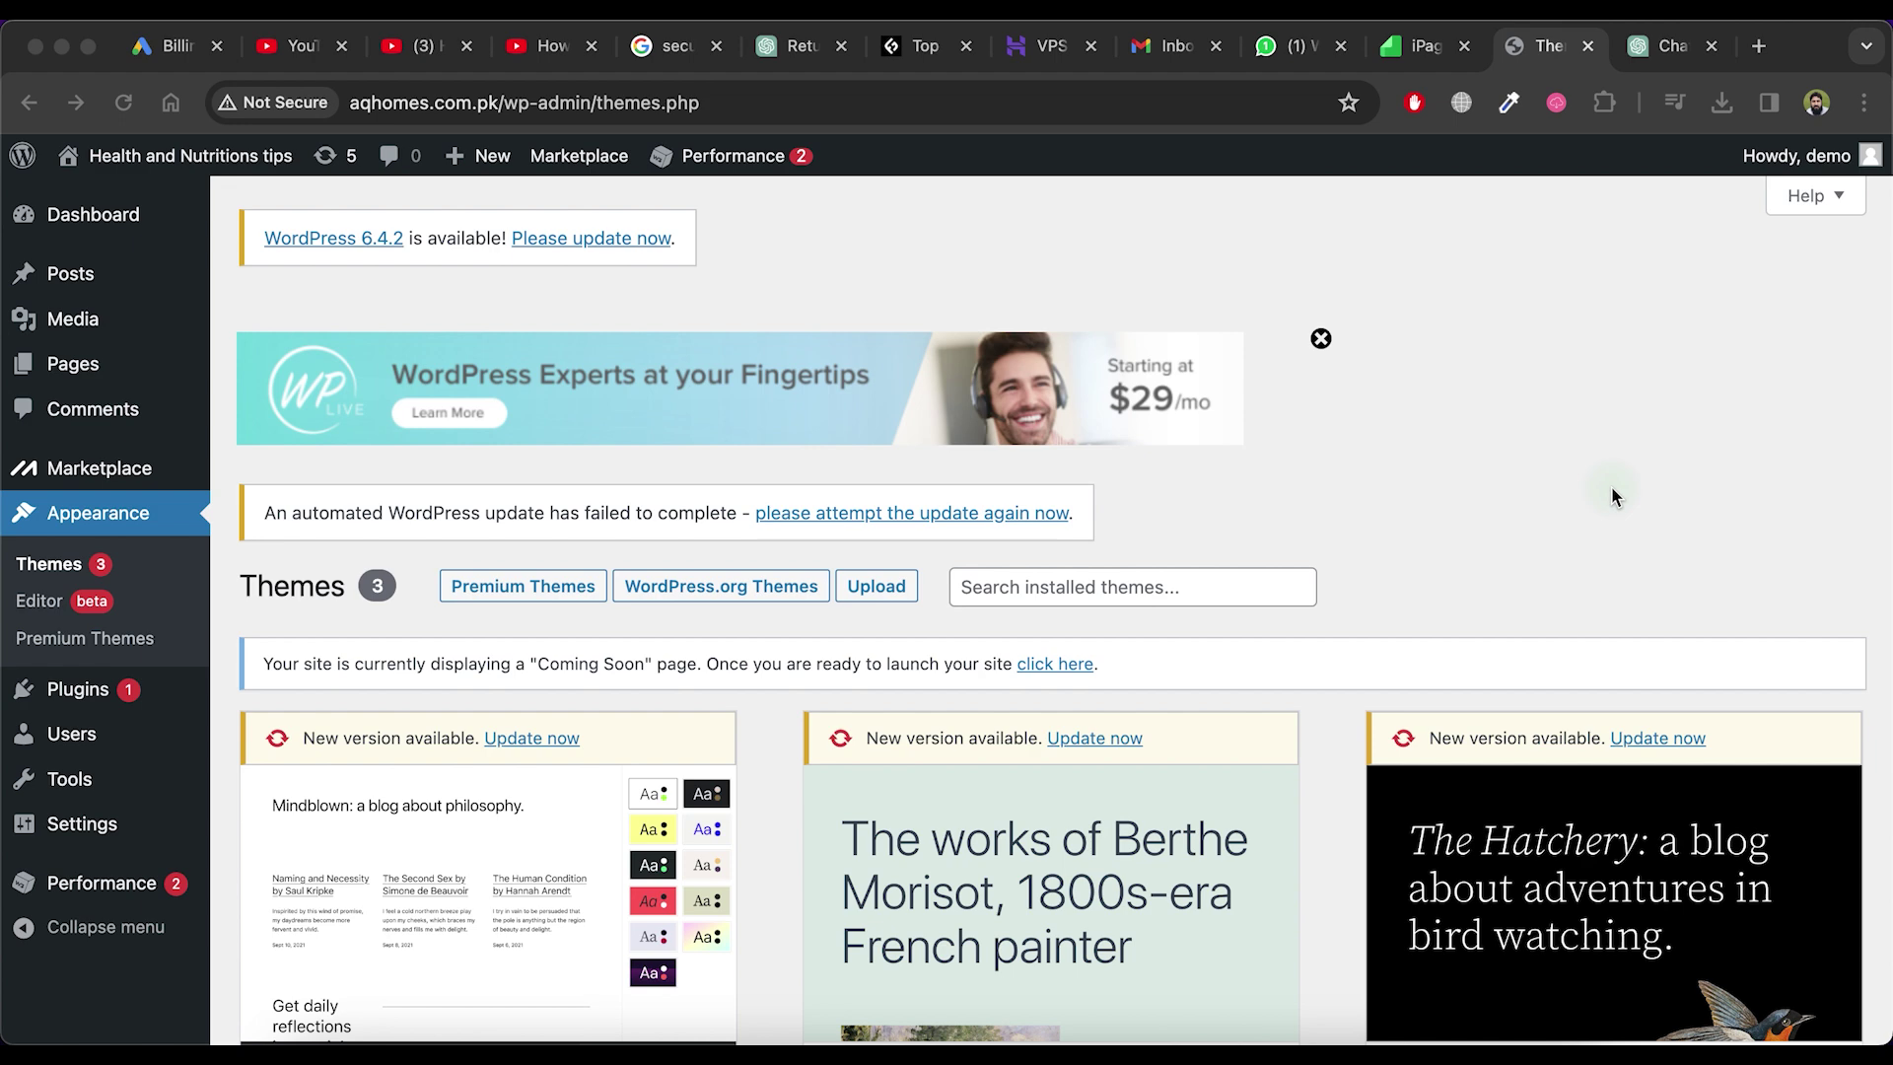
Search the theme directory for 'astra' and install the Astra theme
left_click(1613, 495)
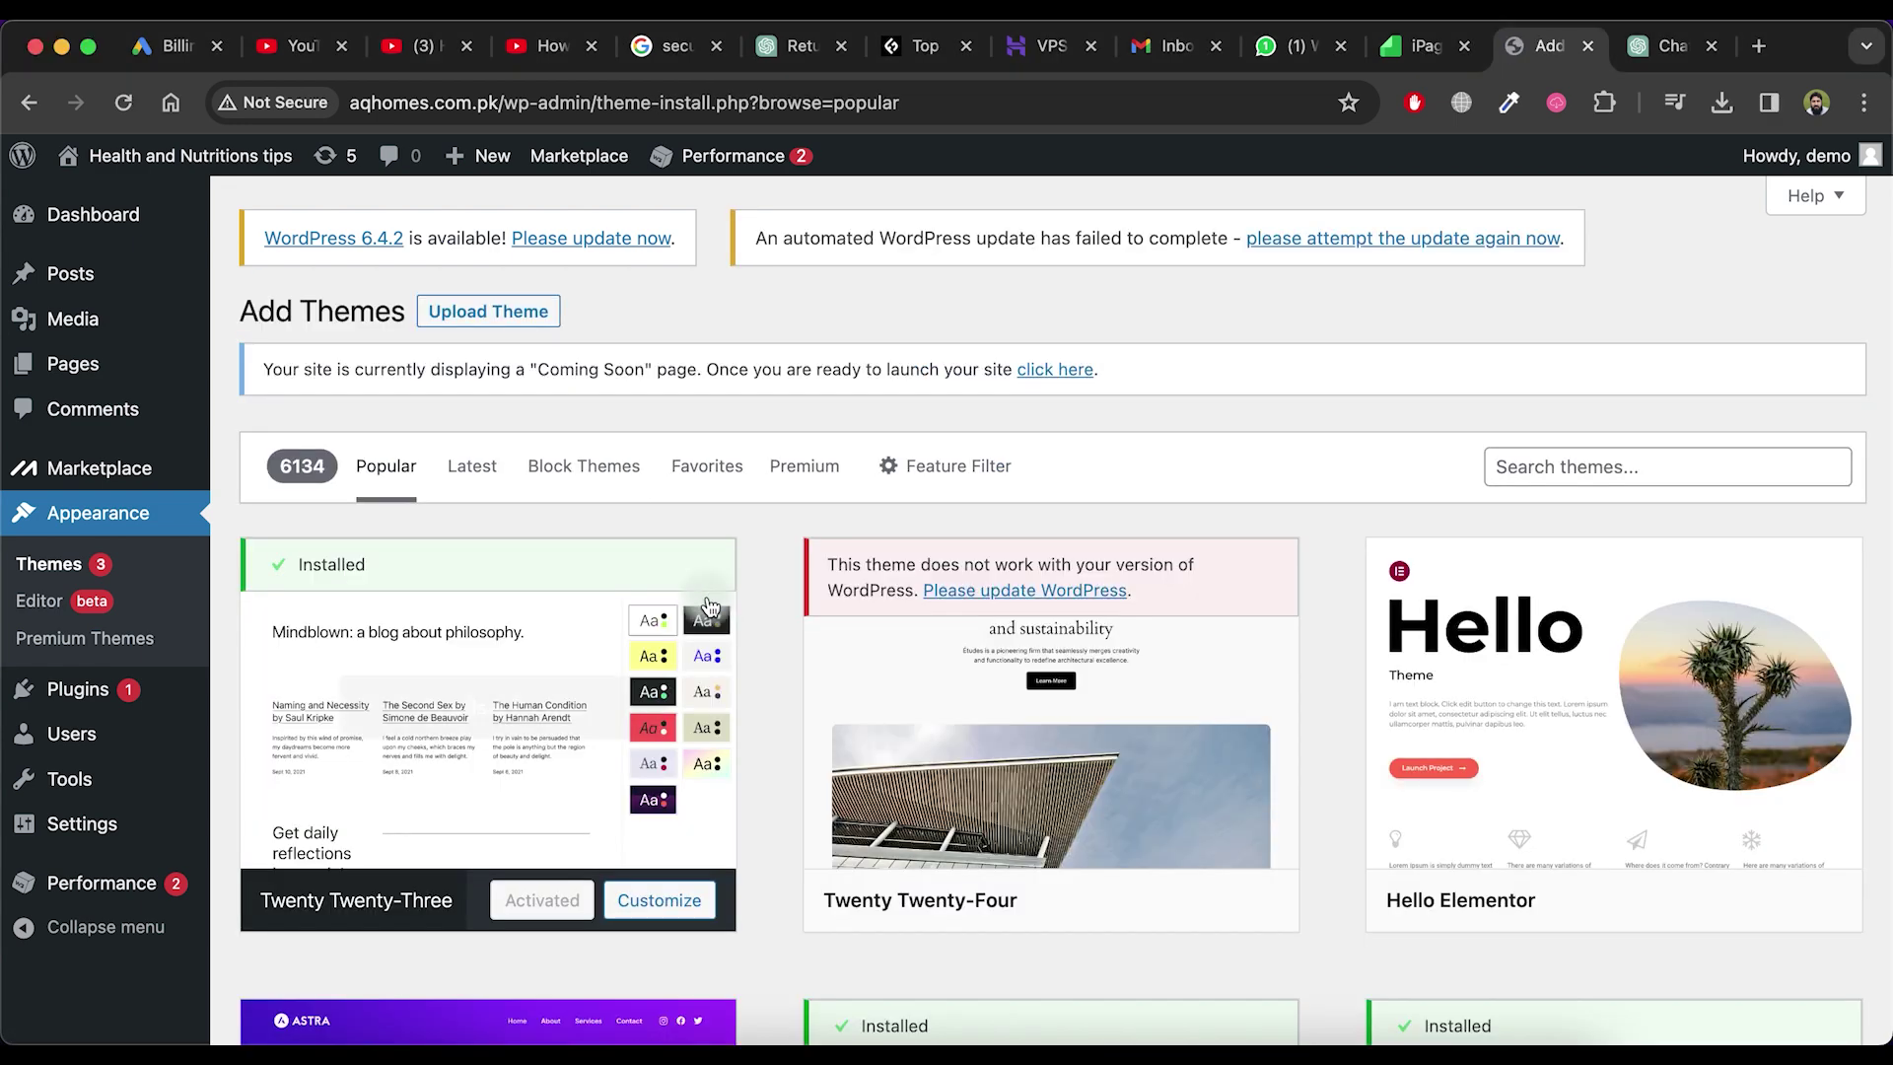
left_click(1519, 465)
type("astra")
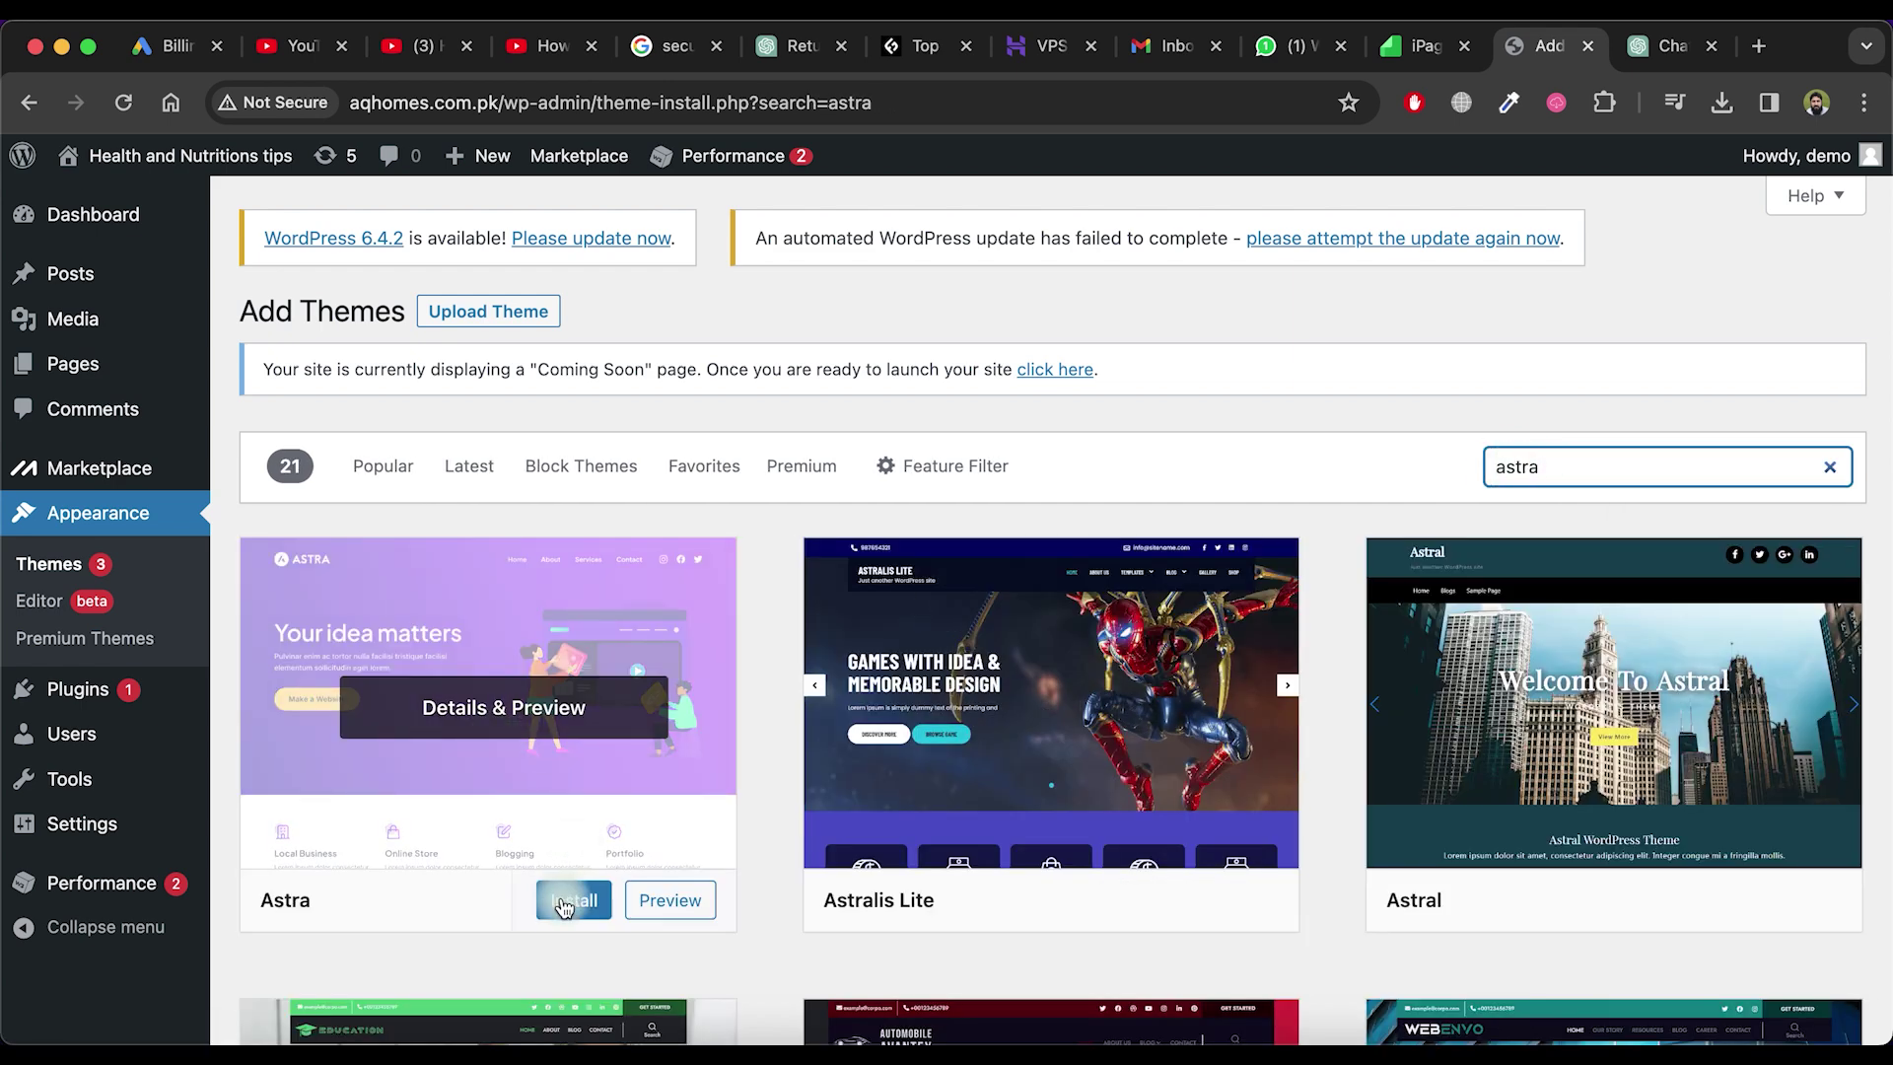
left_click(570, 902)
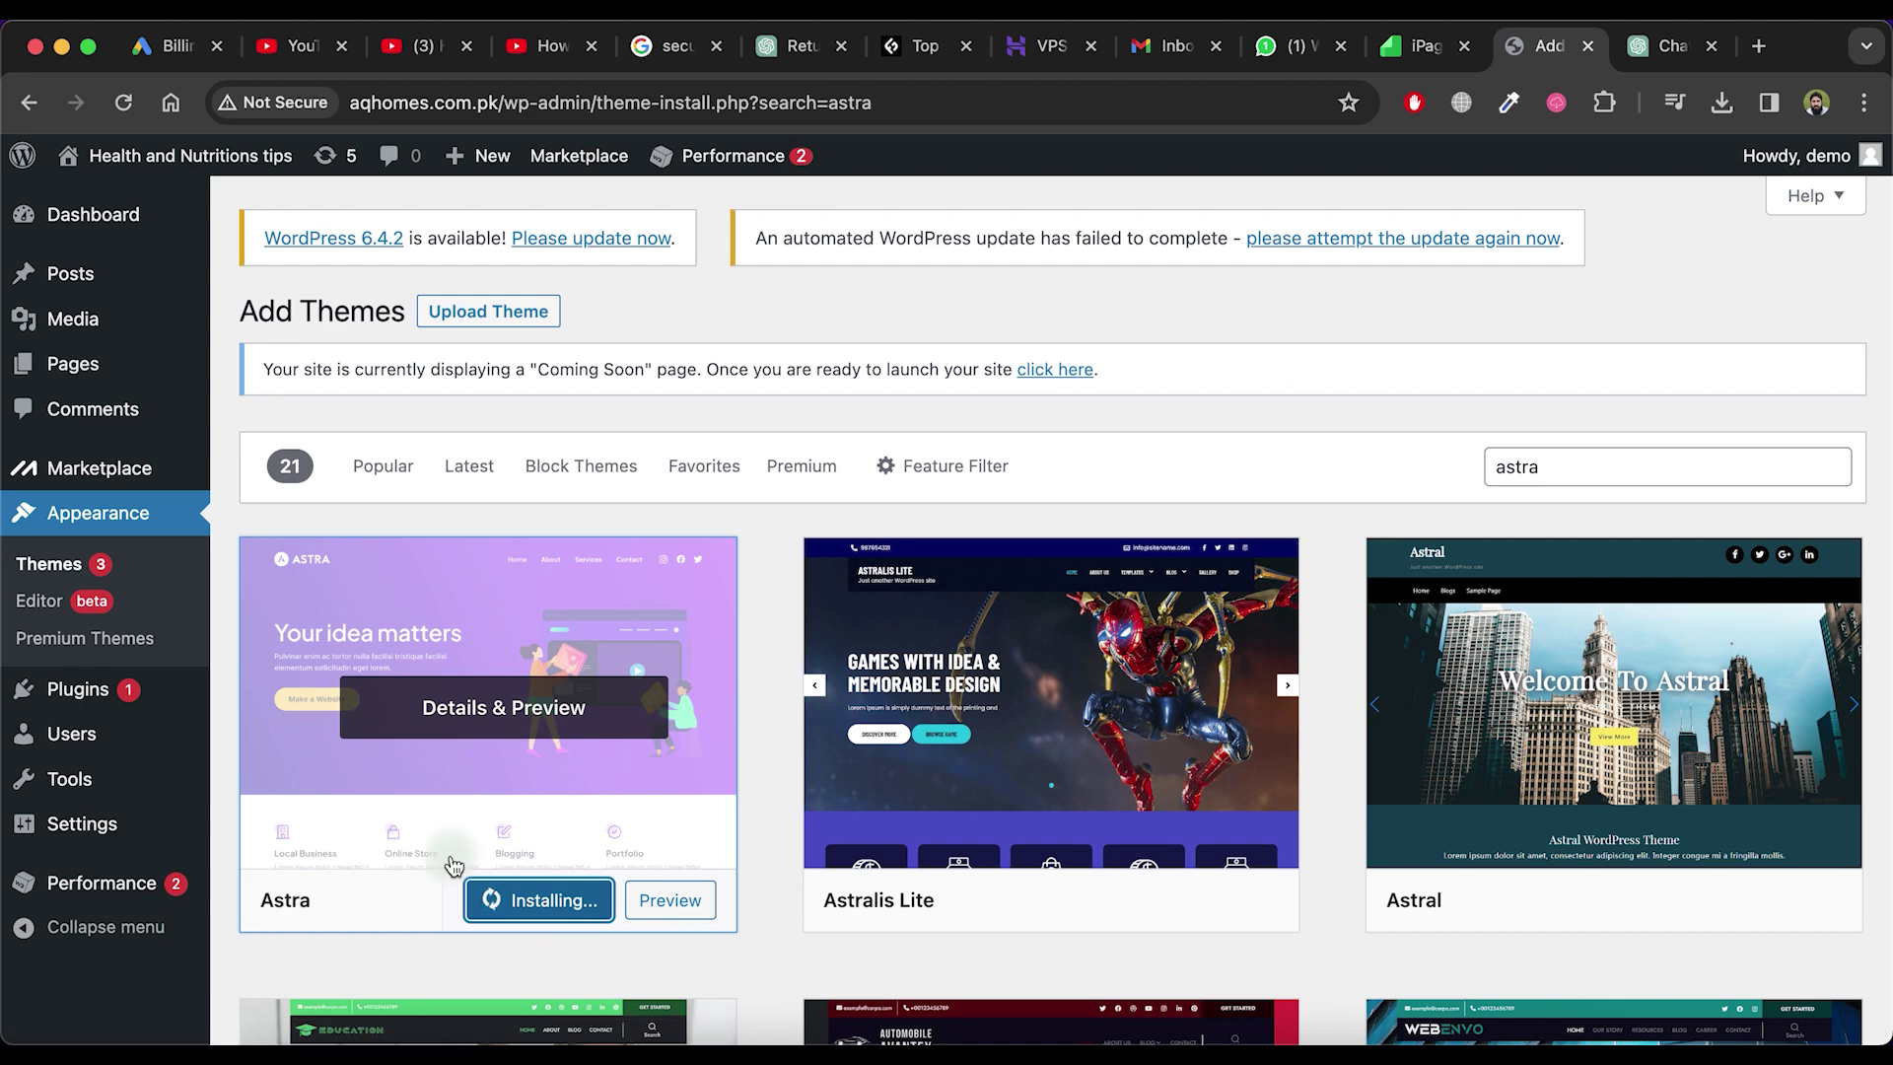
Activate Astra and start installing the Starter Templates plugin
left_click(522, 895)
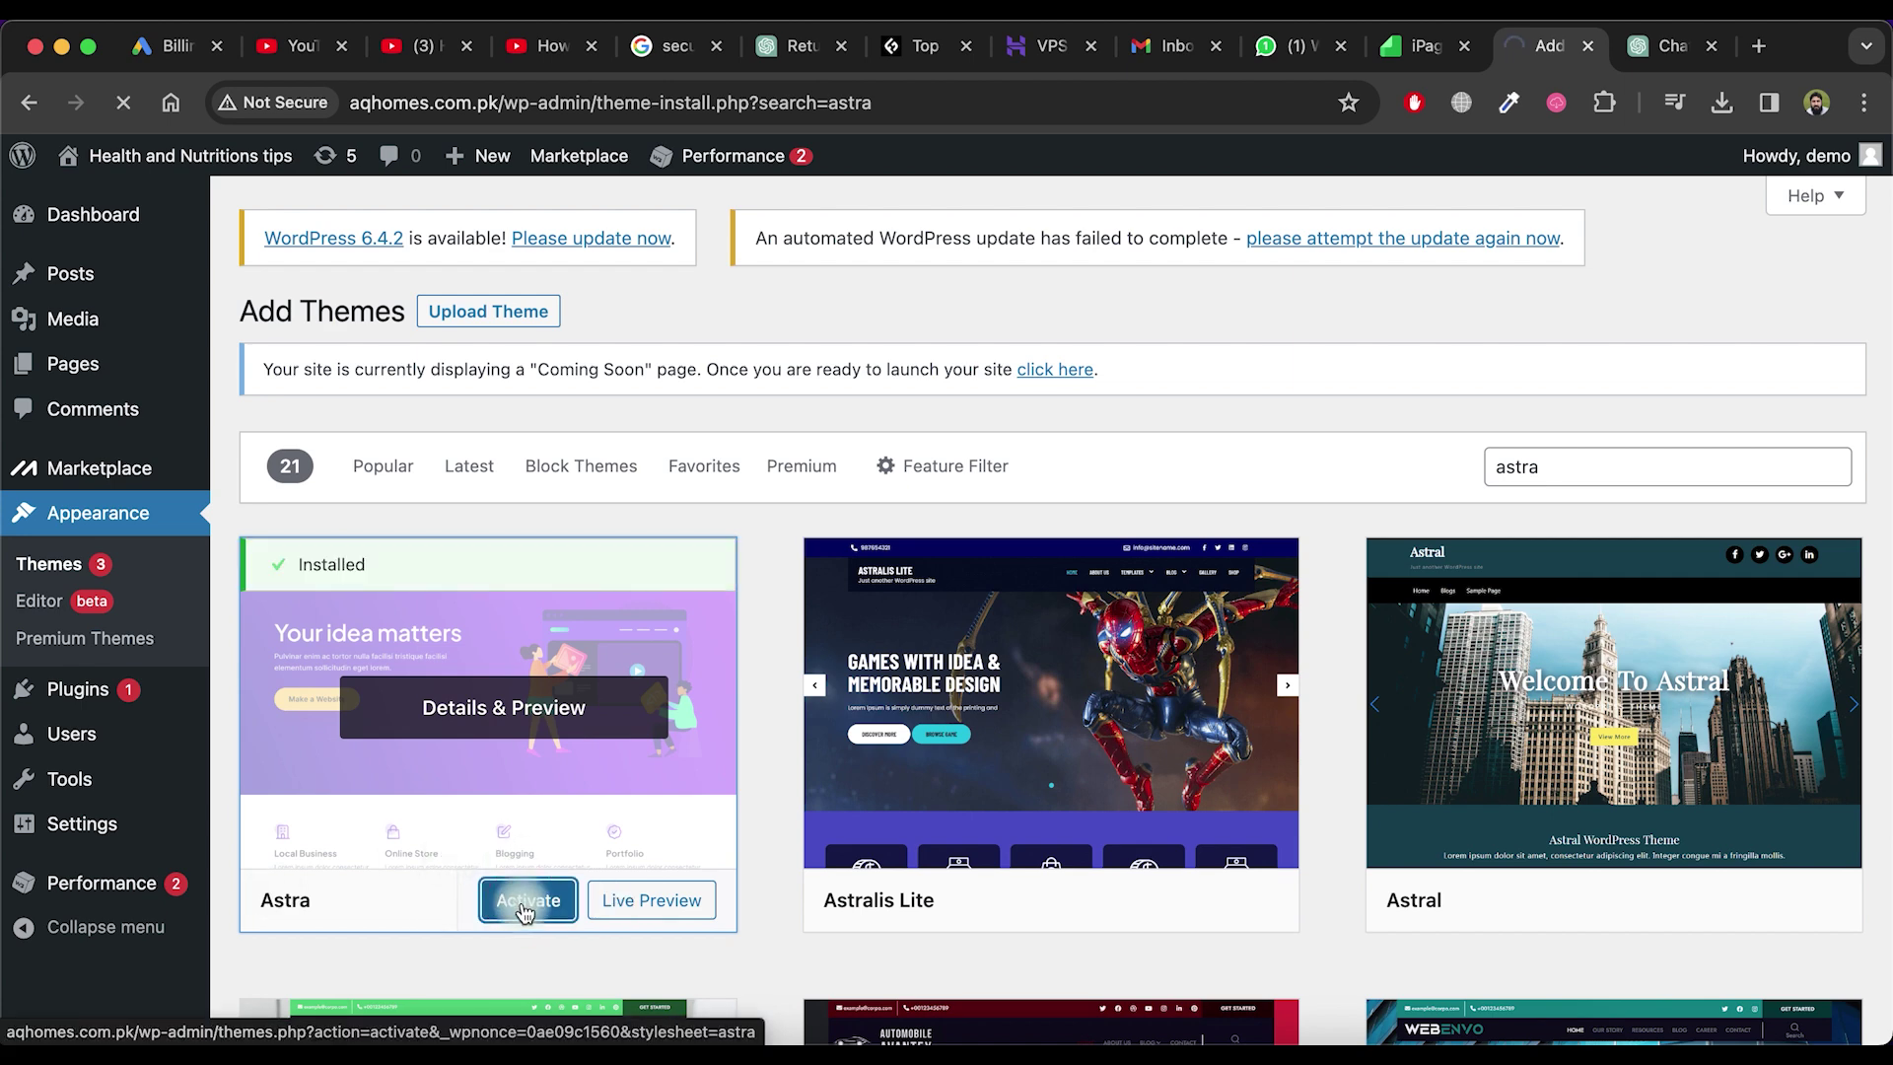
scroll(639, 790, "down", 4)
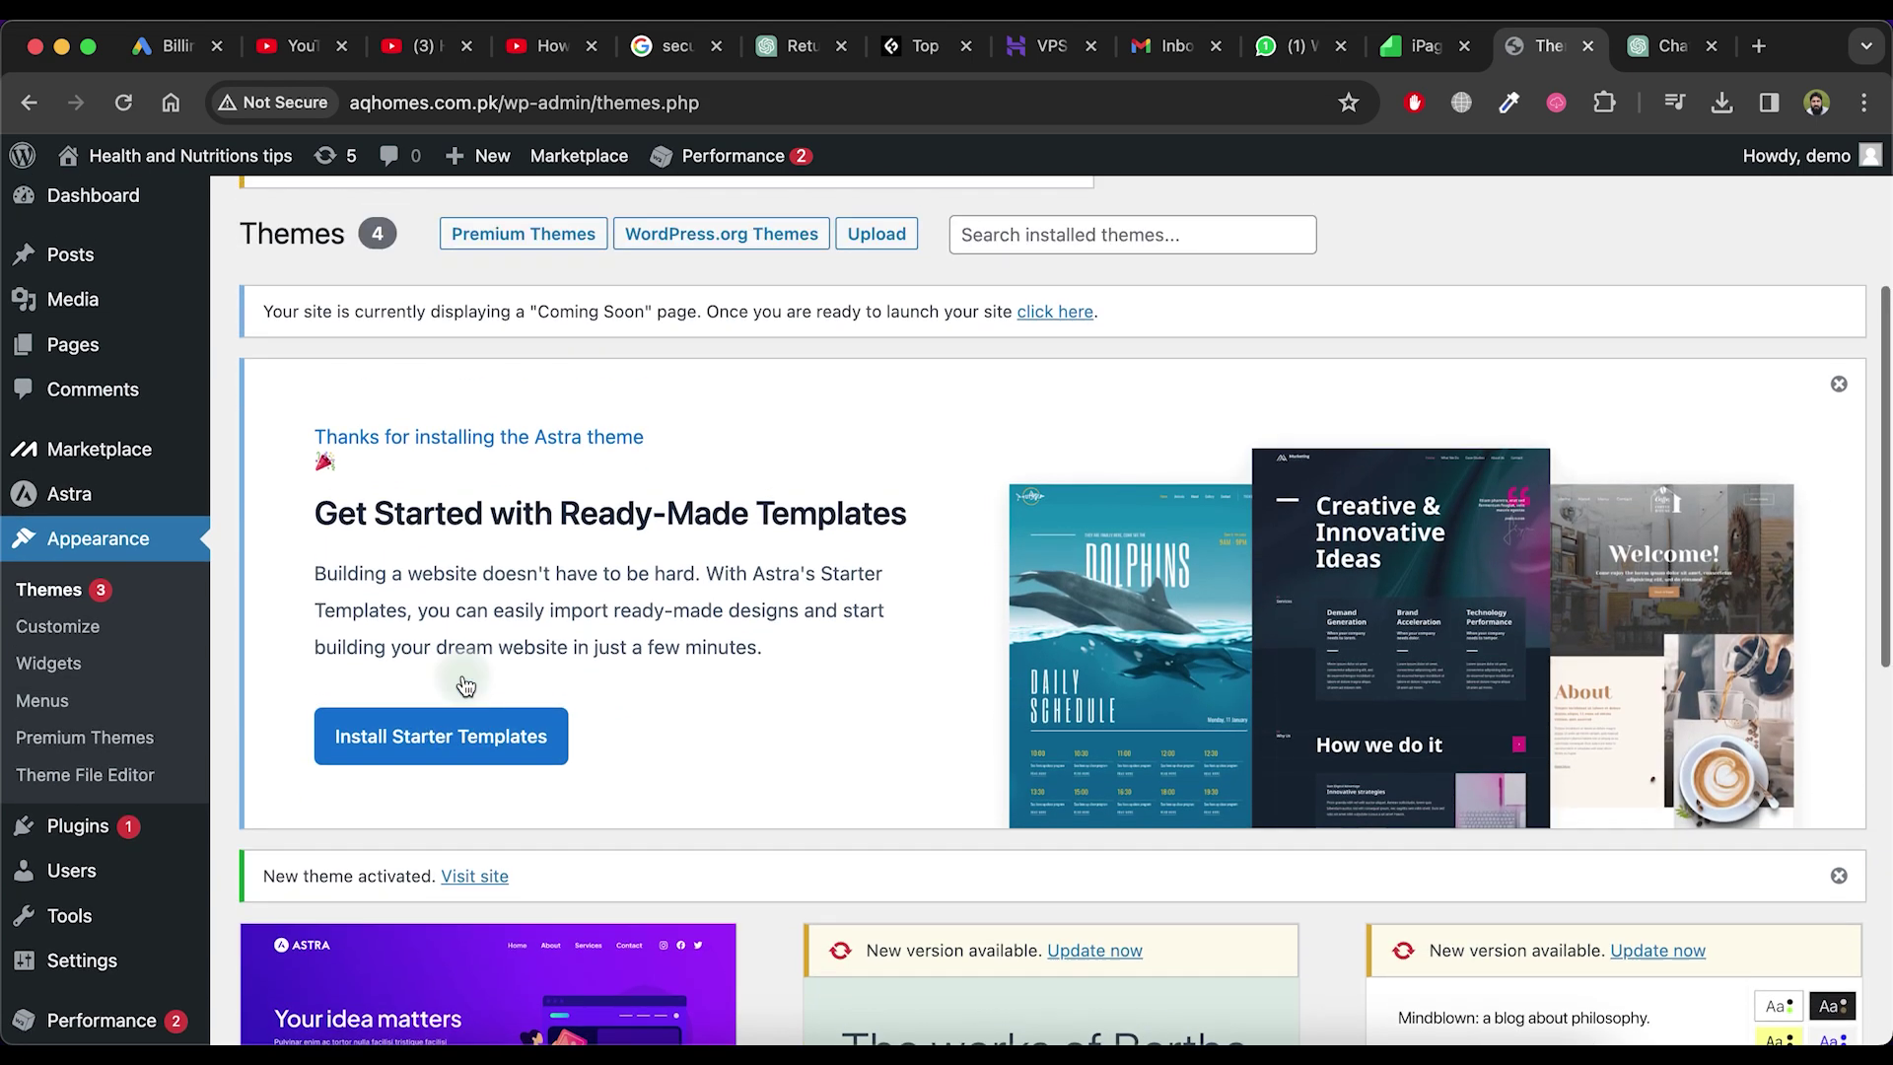
scroll(458, 730, "up", 1)
left_click(448, 788)
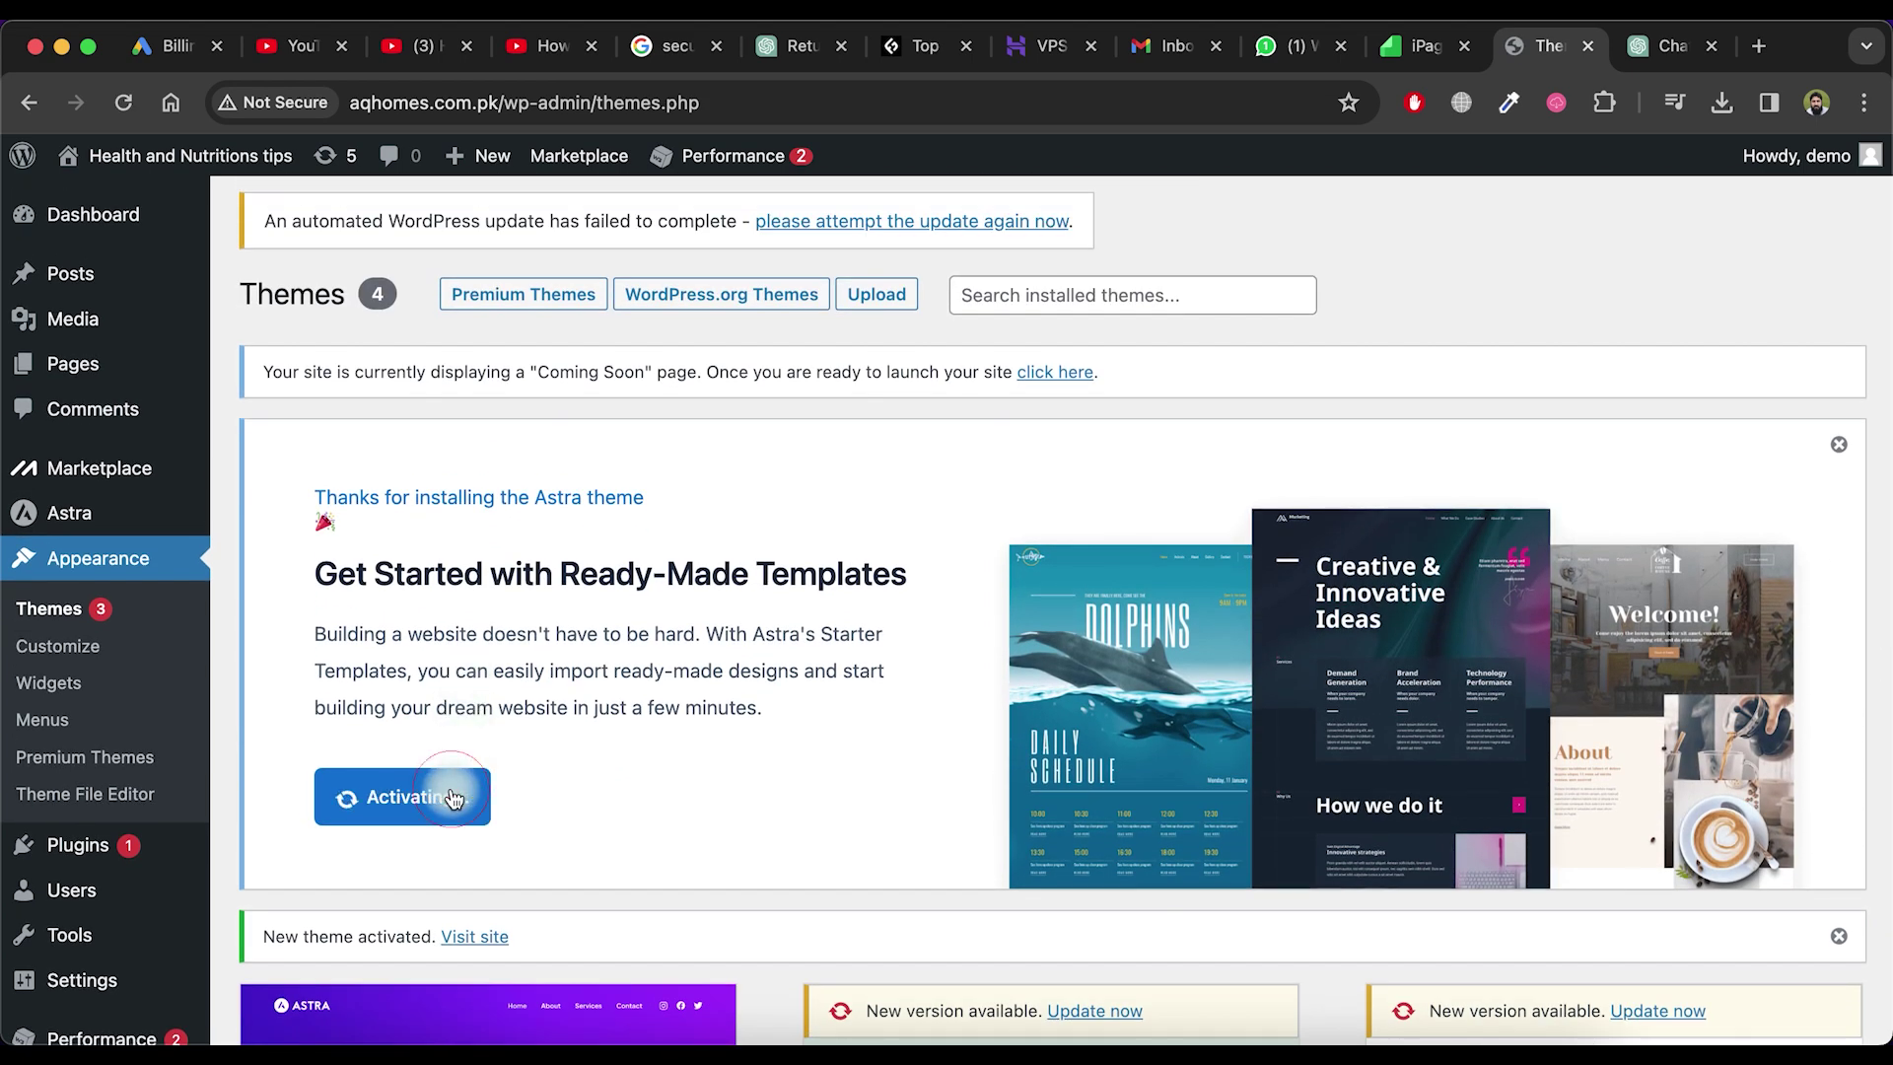
scroll(625, 833, "down", 2)
scroll(577, 706, "up", 2)
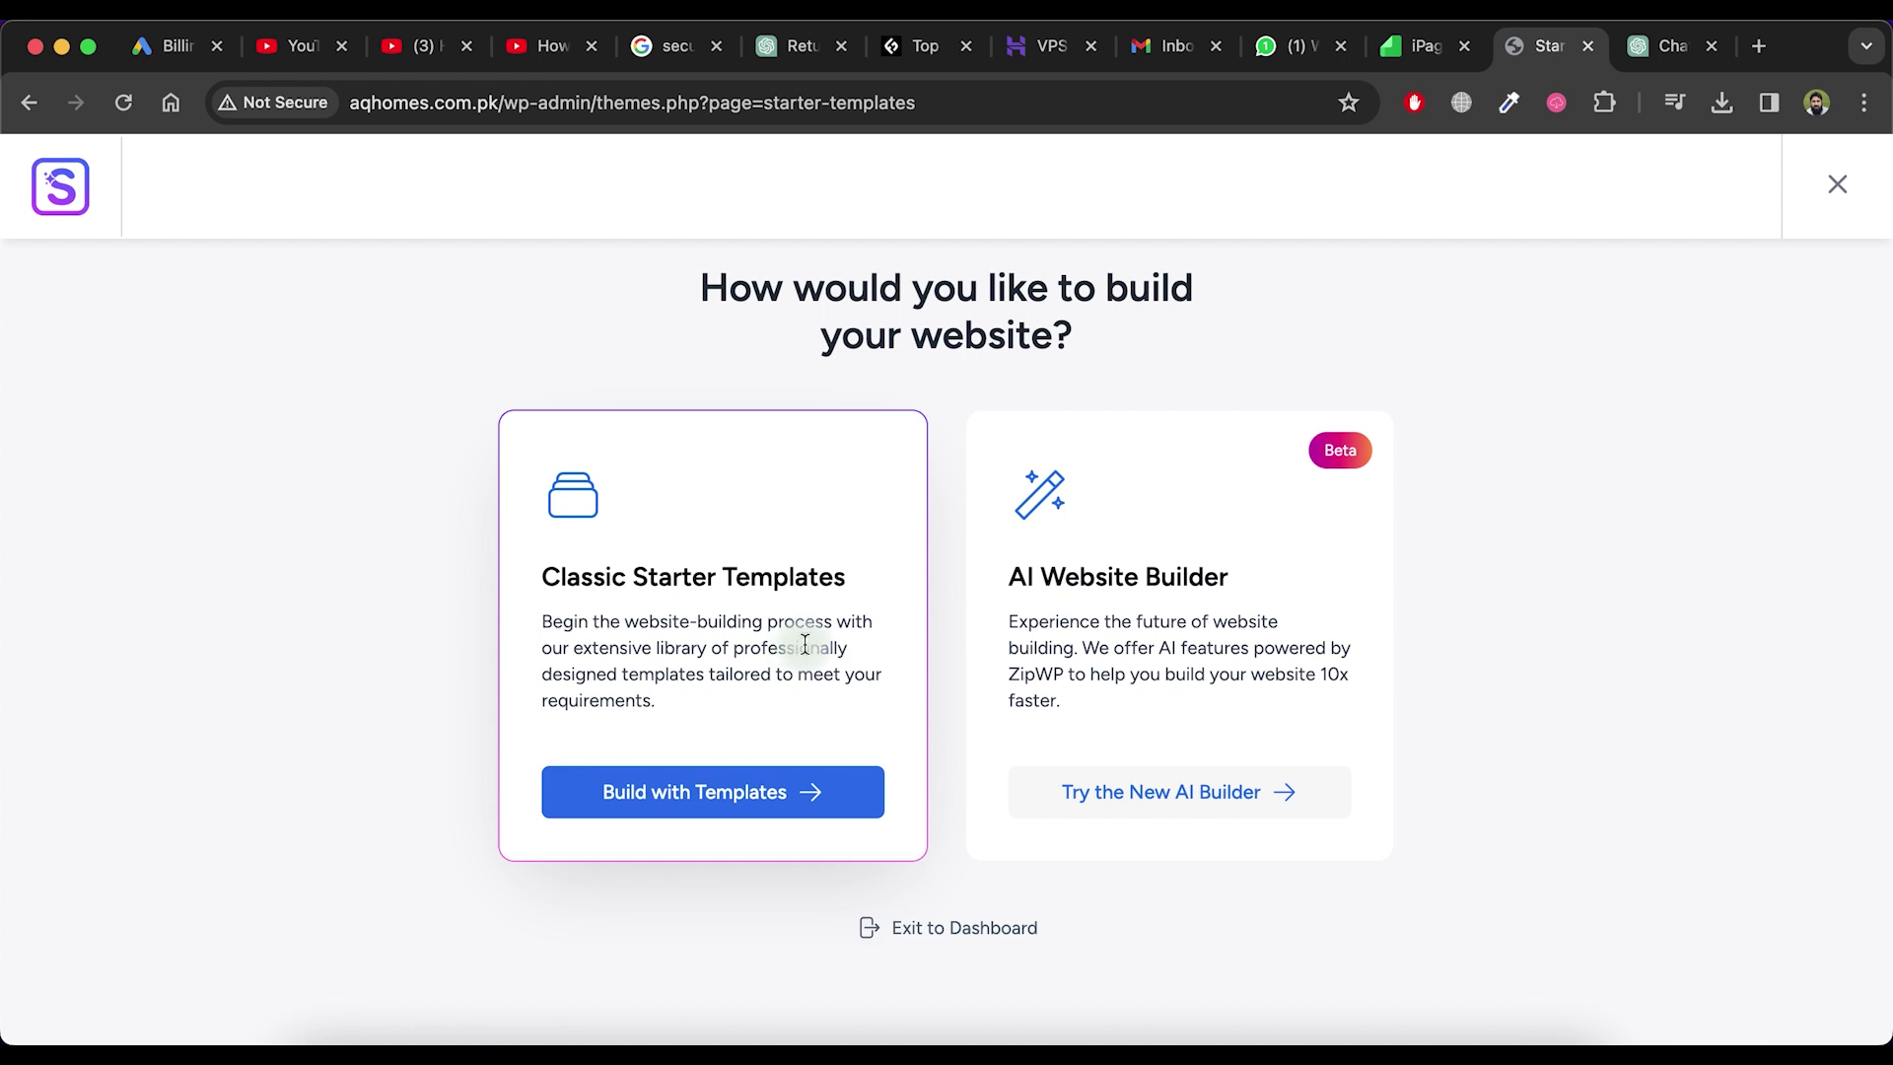
Build from classic templates with Elementor, search 'nutrition', and browse the results for the Hope template
left_click(783, 800)
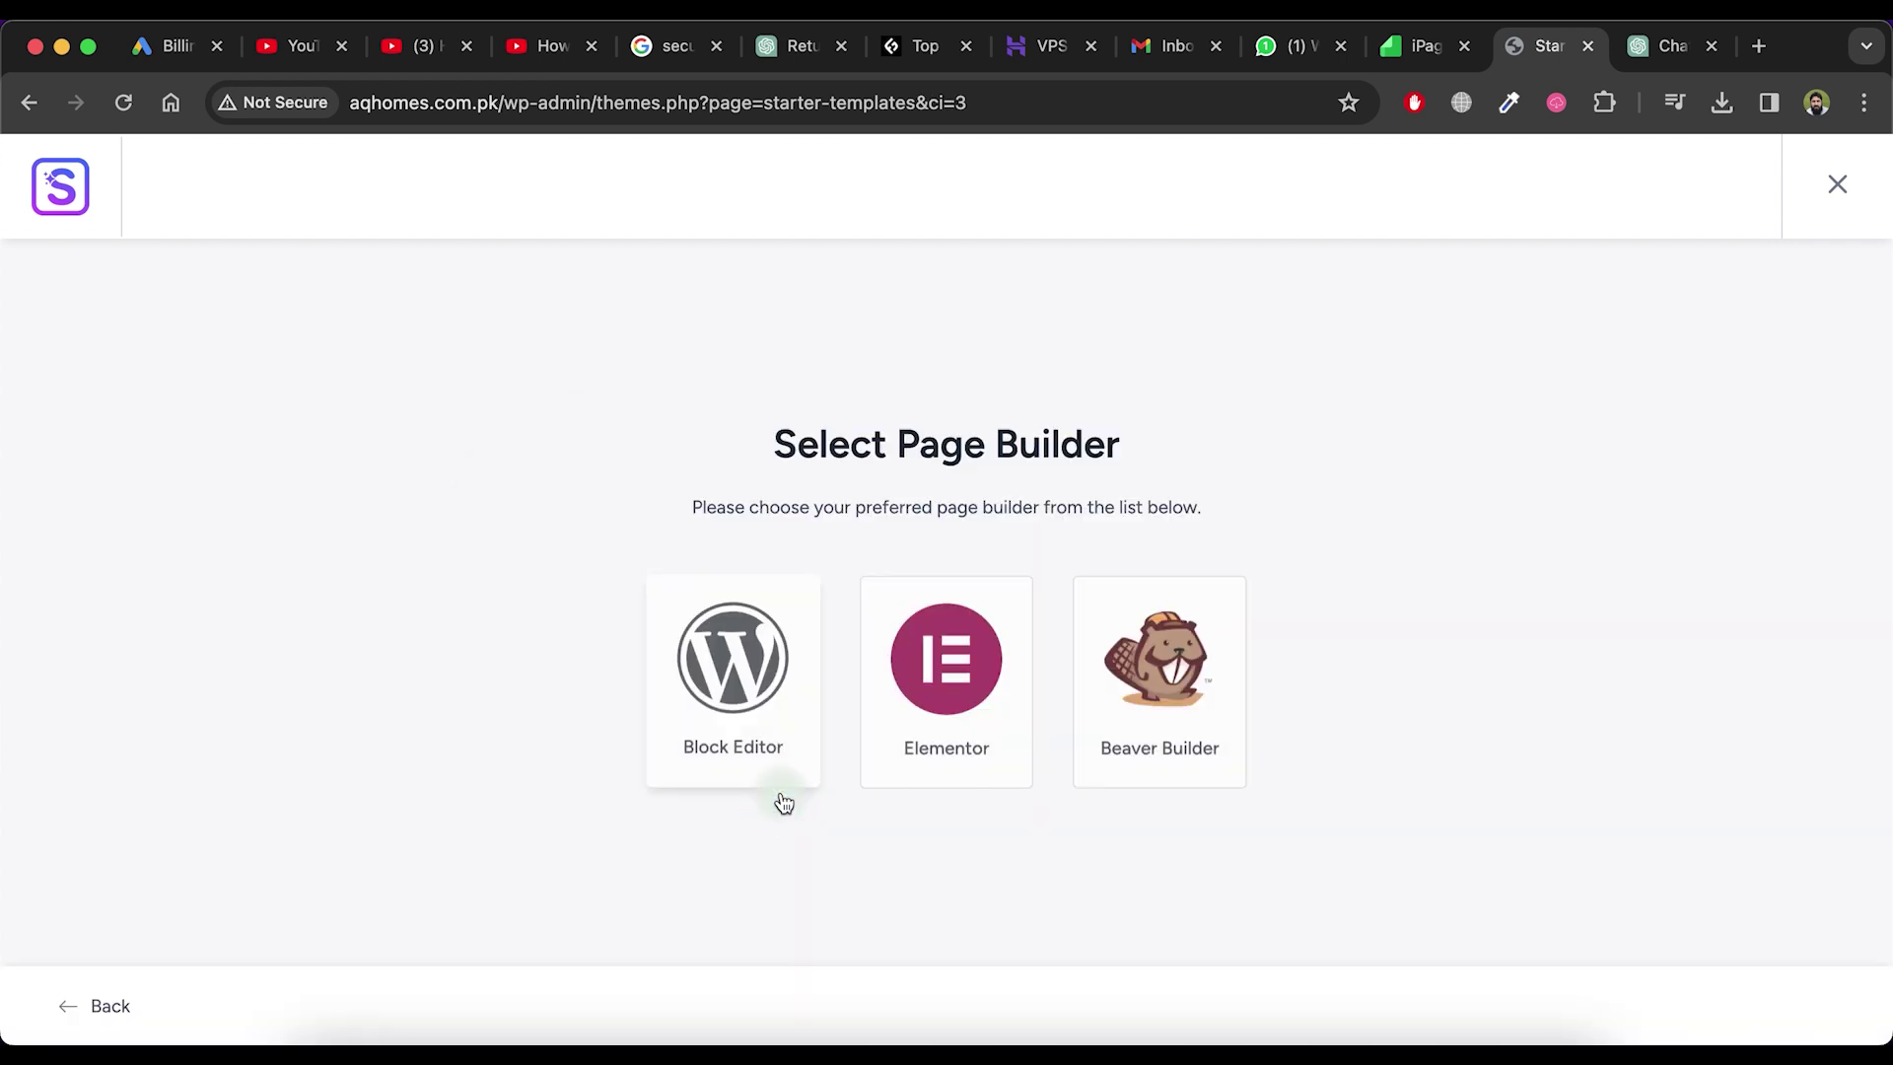
left_click(939, 712)
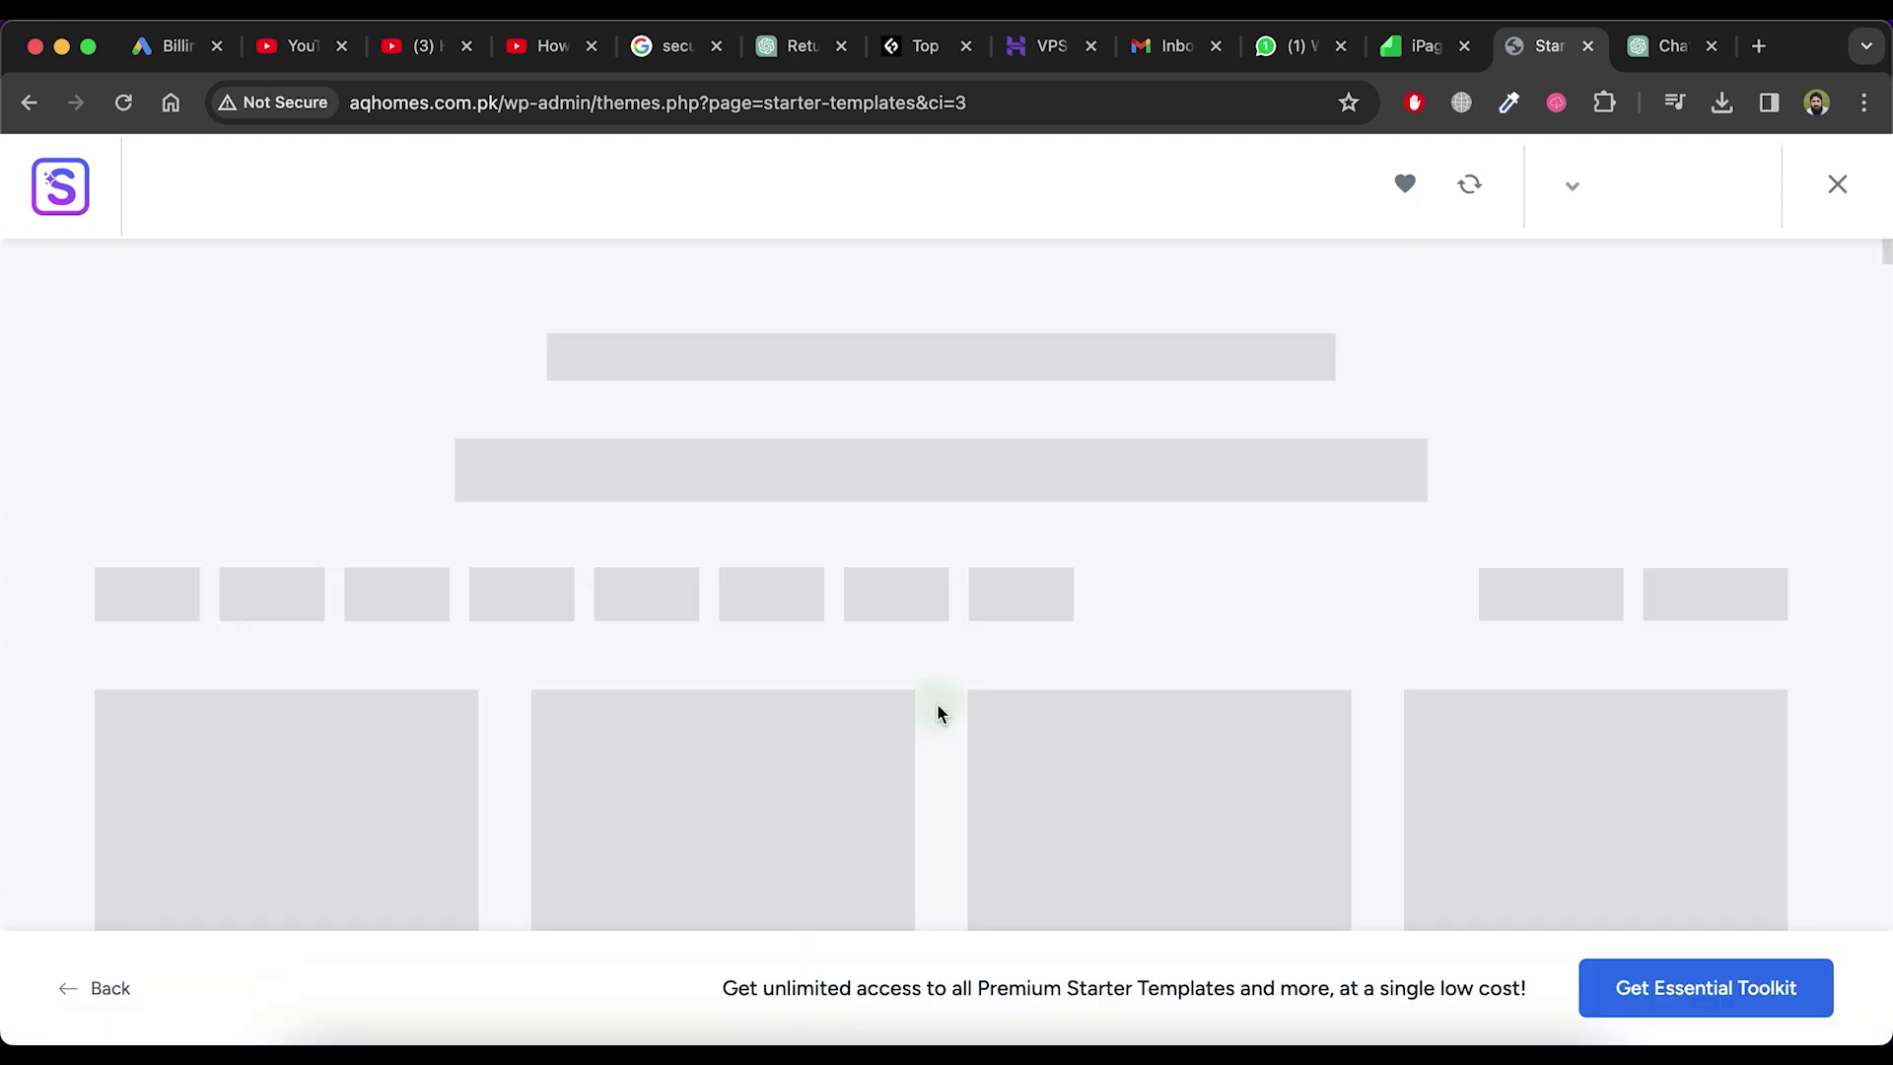
type("nu")
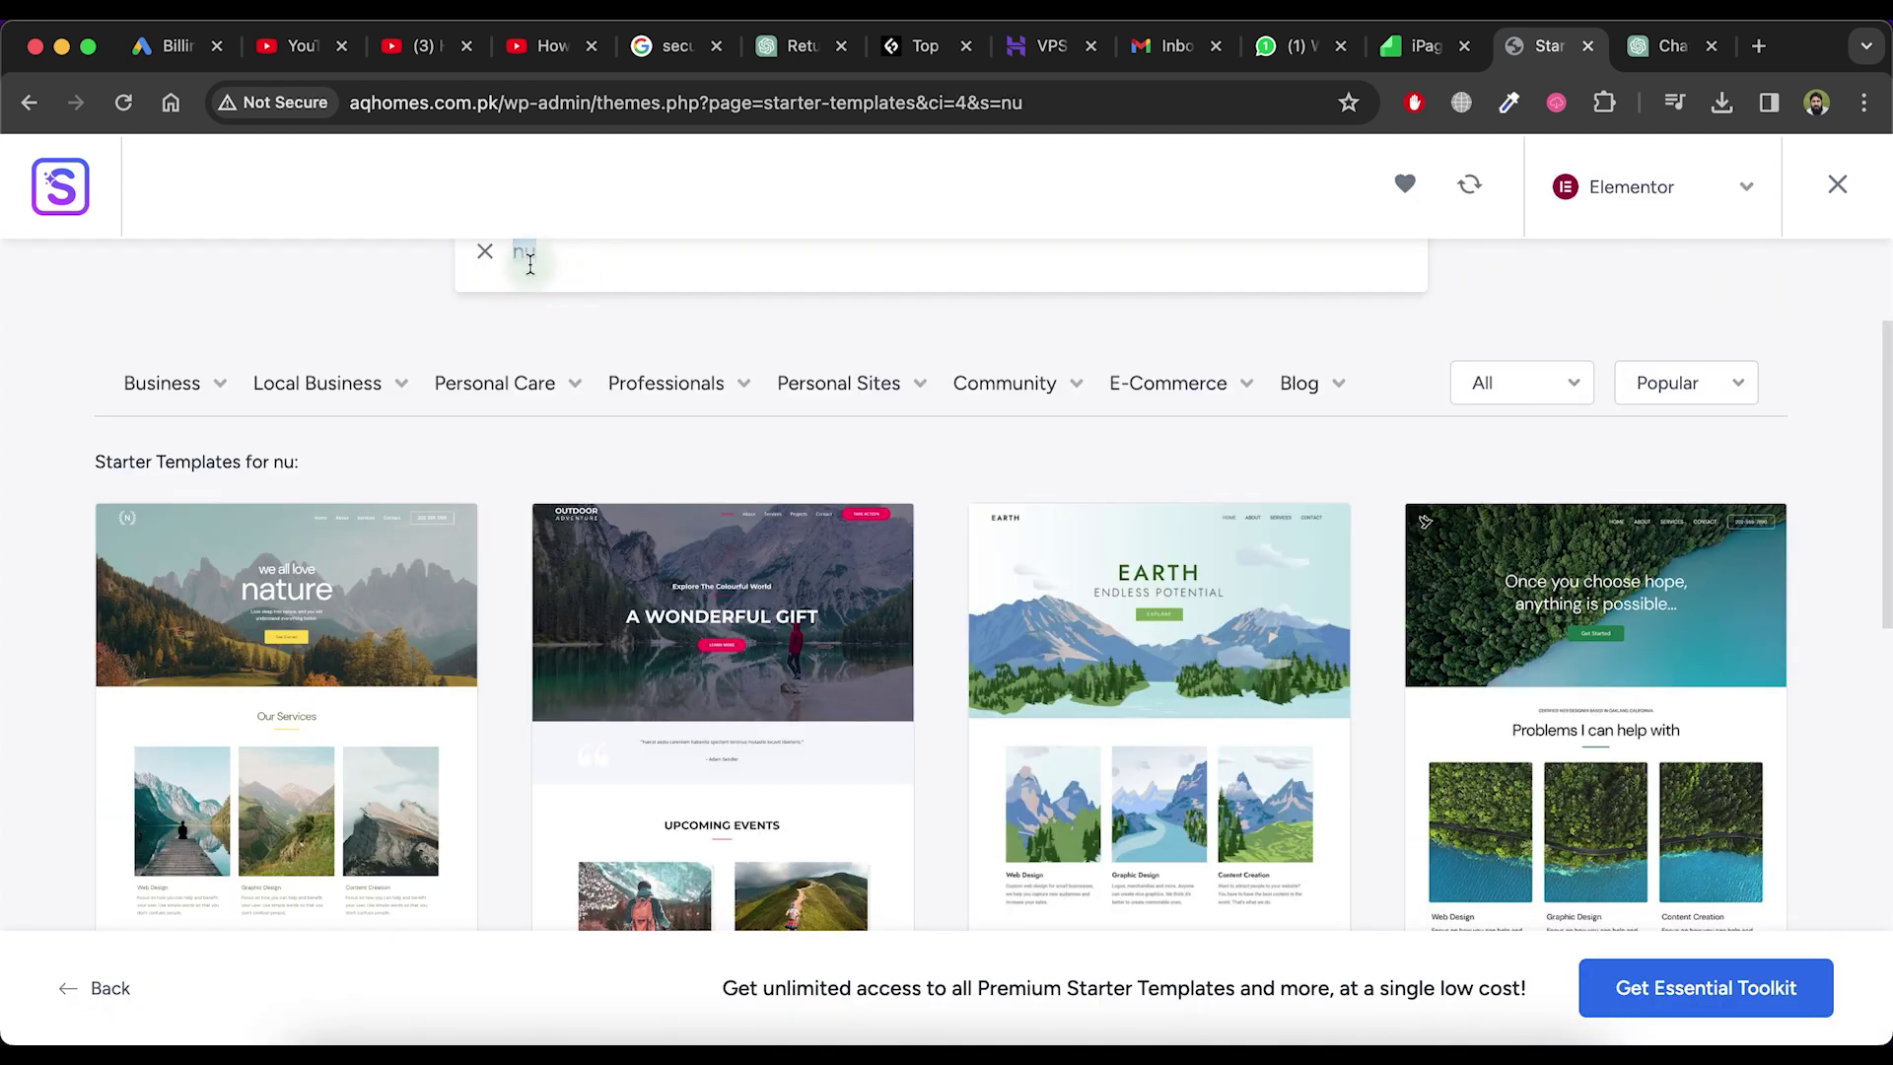
type("trition")
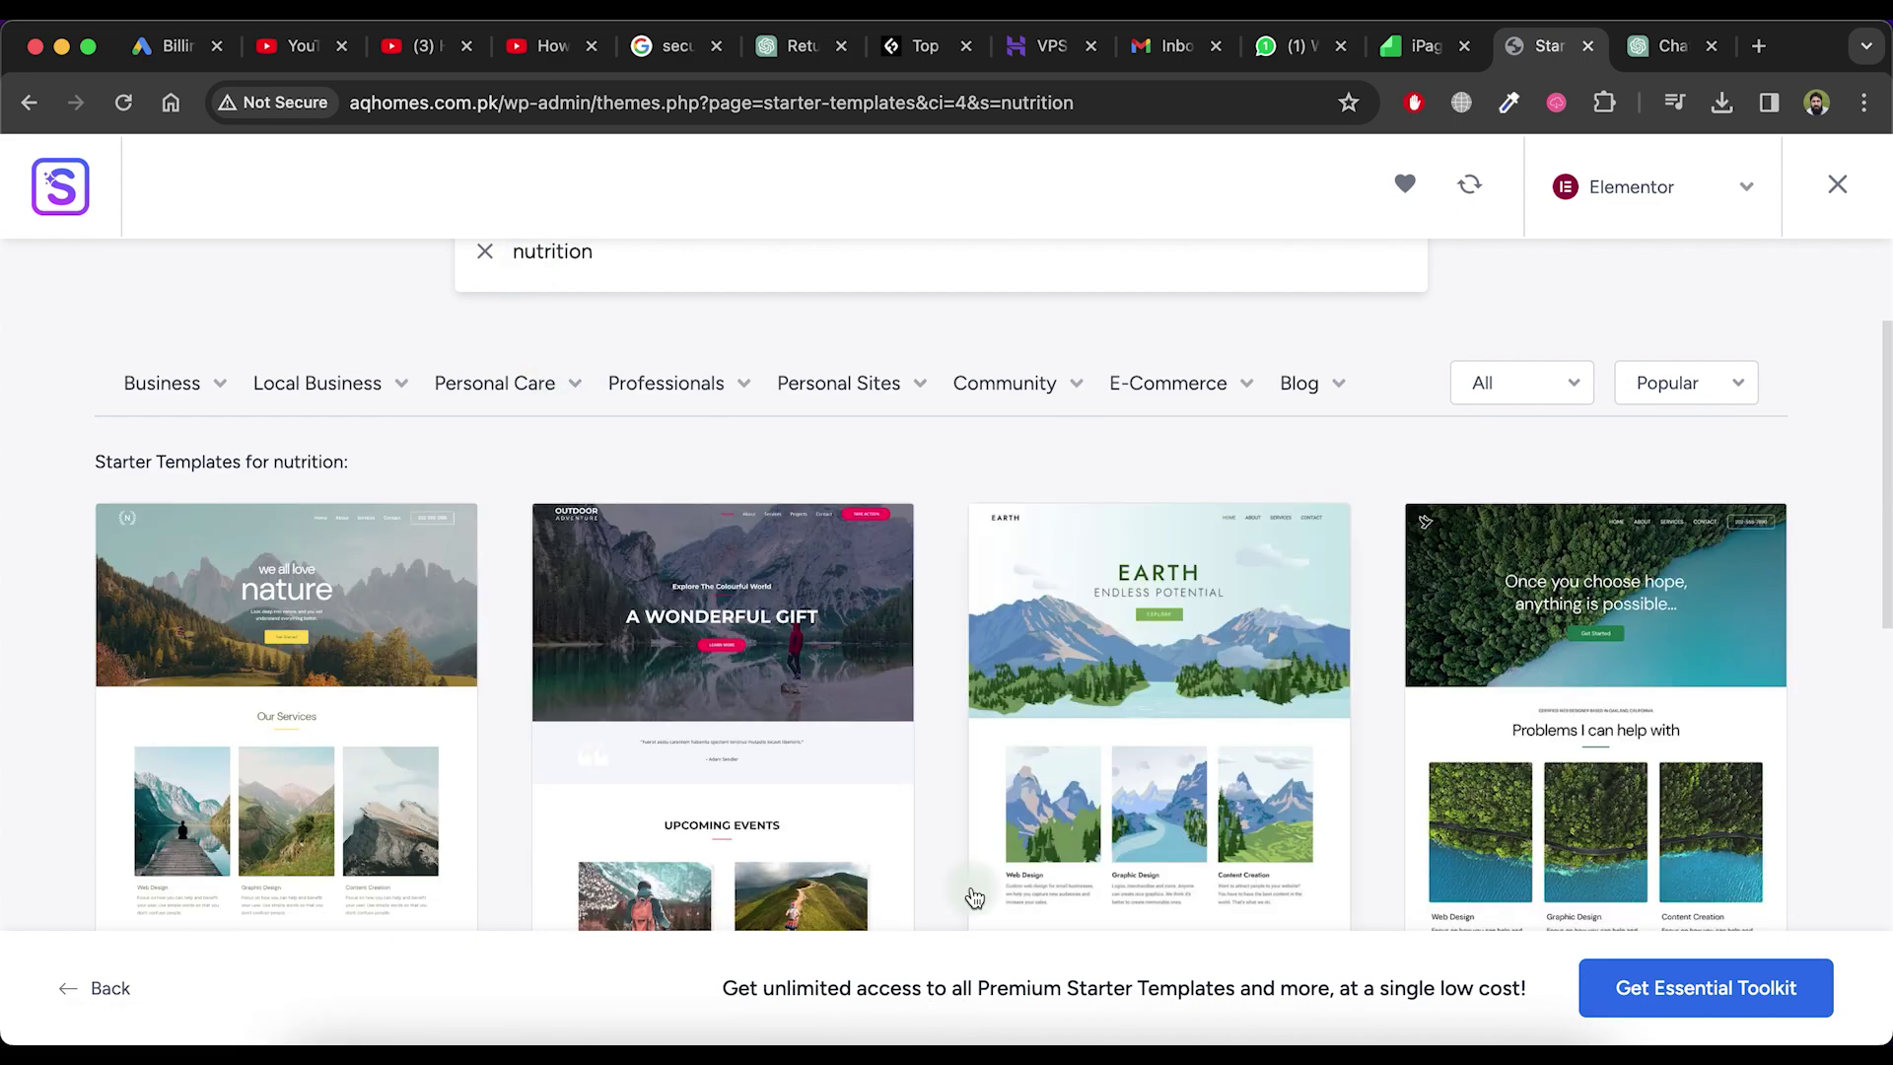
scroll(974, 897, "down", 3)
scroll(974, 897, "down", 1)
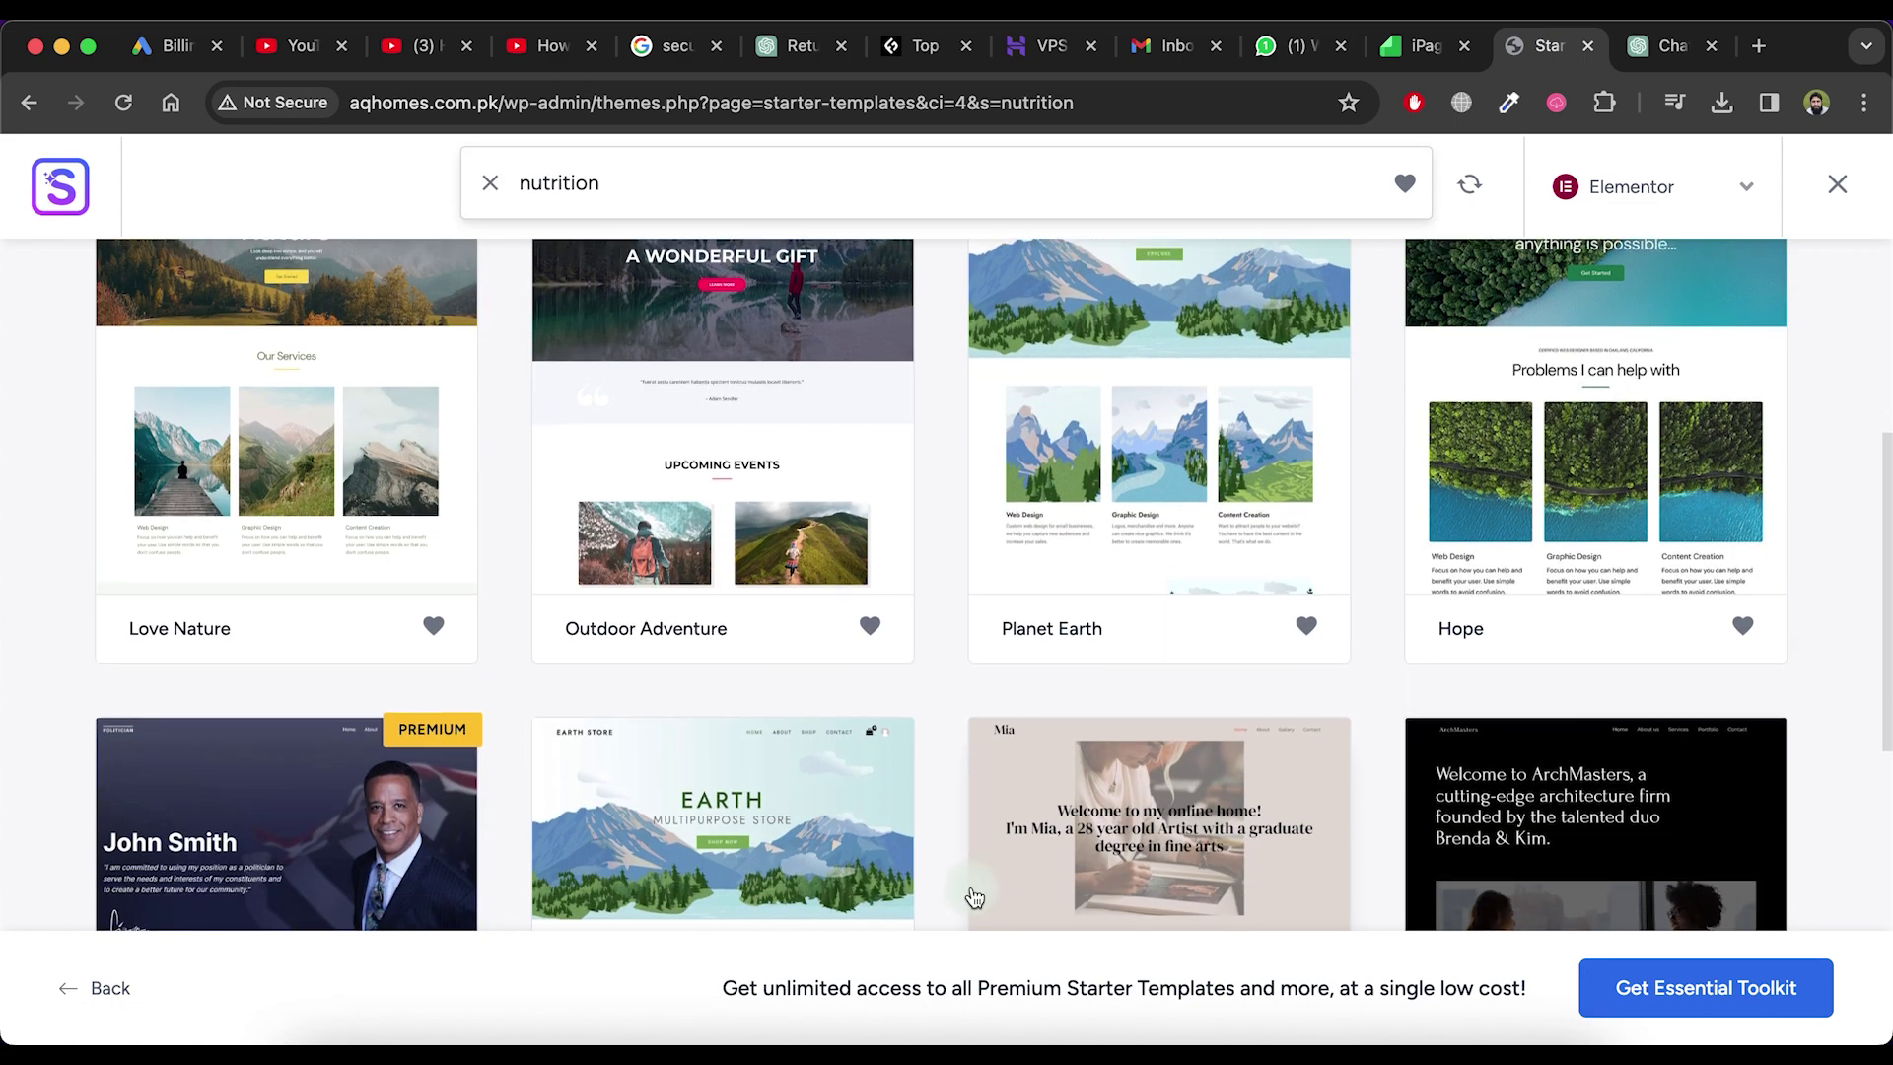
scroll(974, 897, "up", 2)
scroll(974, 897, "down", 4)
scroll(974, 897, "up", 6)
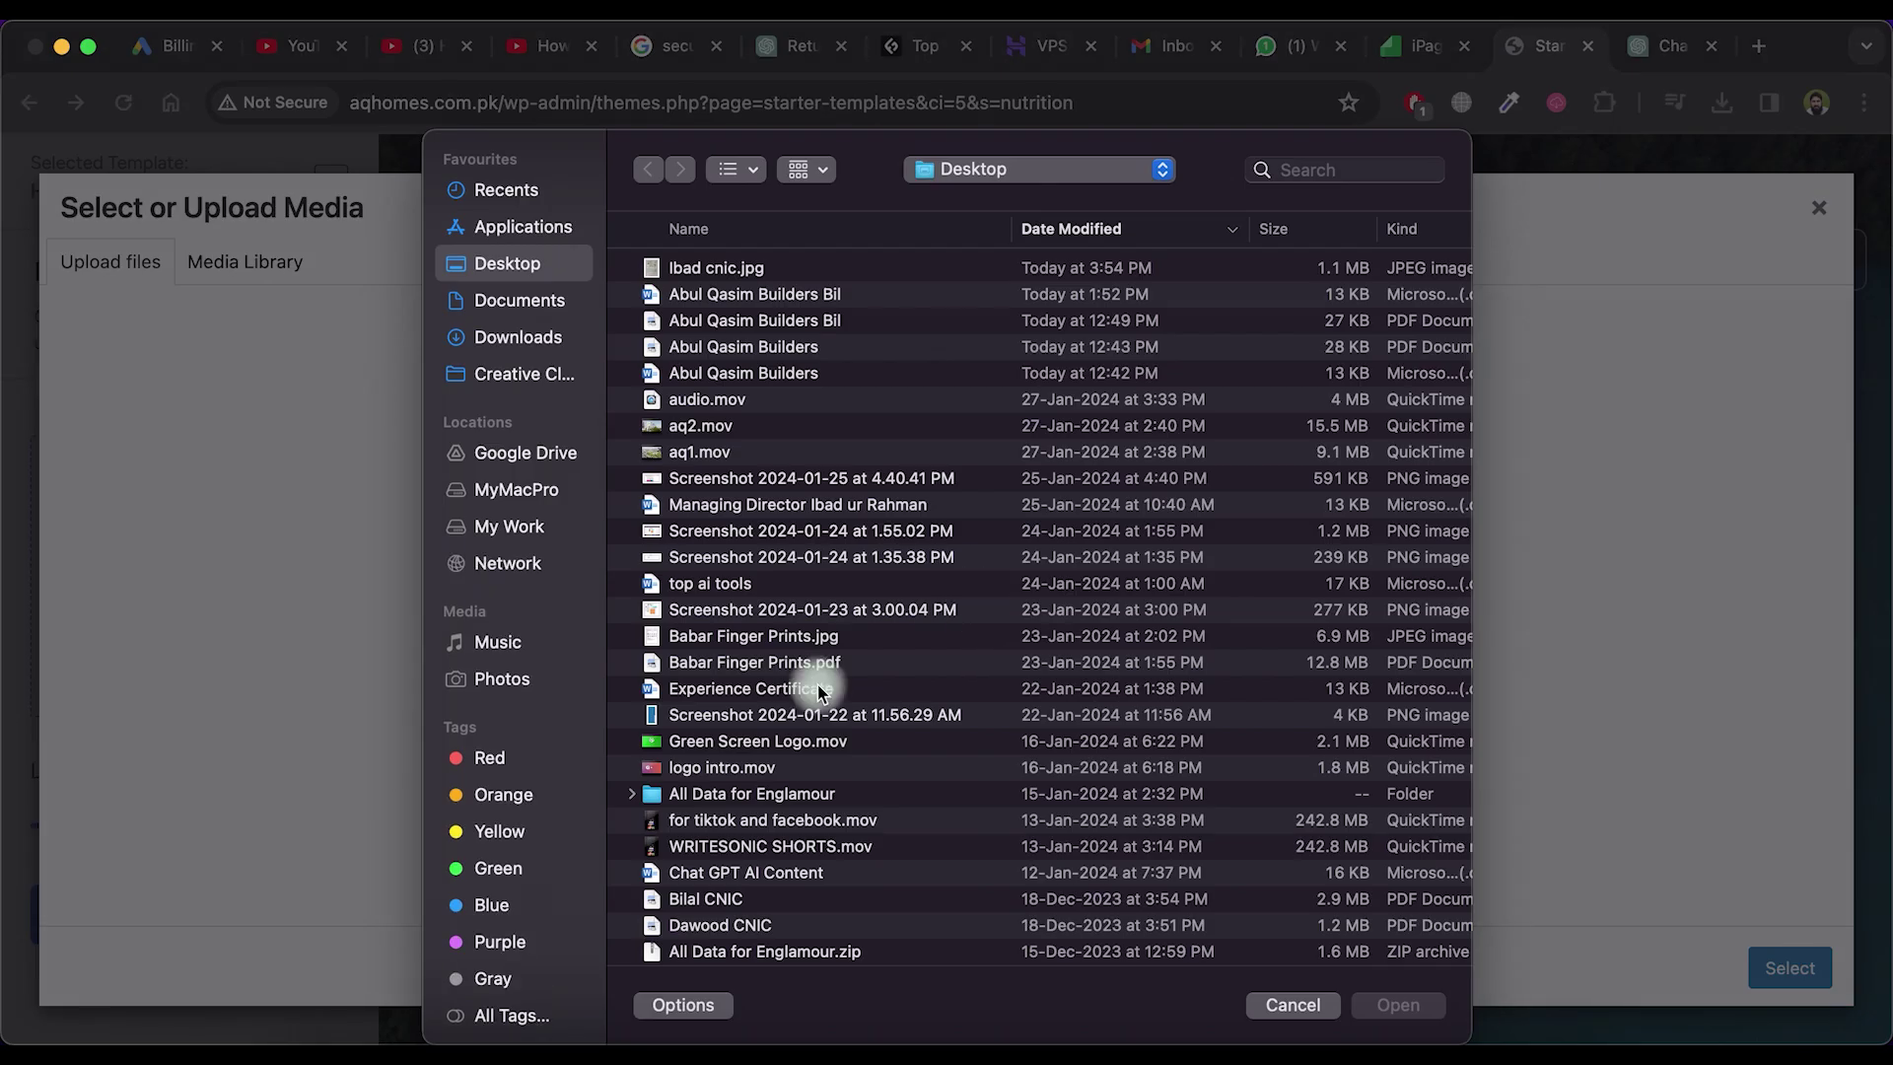
Set the Gadgets Focus image from the Media Library as the Hope template's logo
scroll(818, 690, "down", 5)
key("Escape")
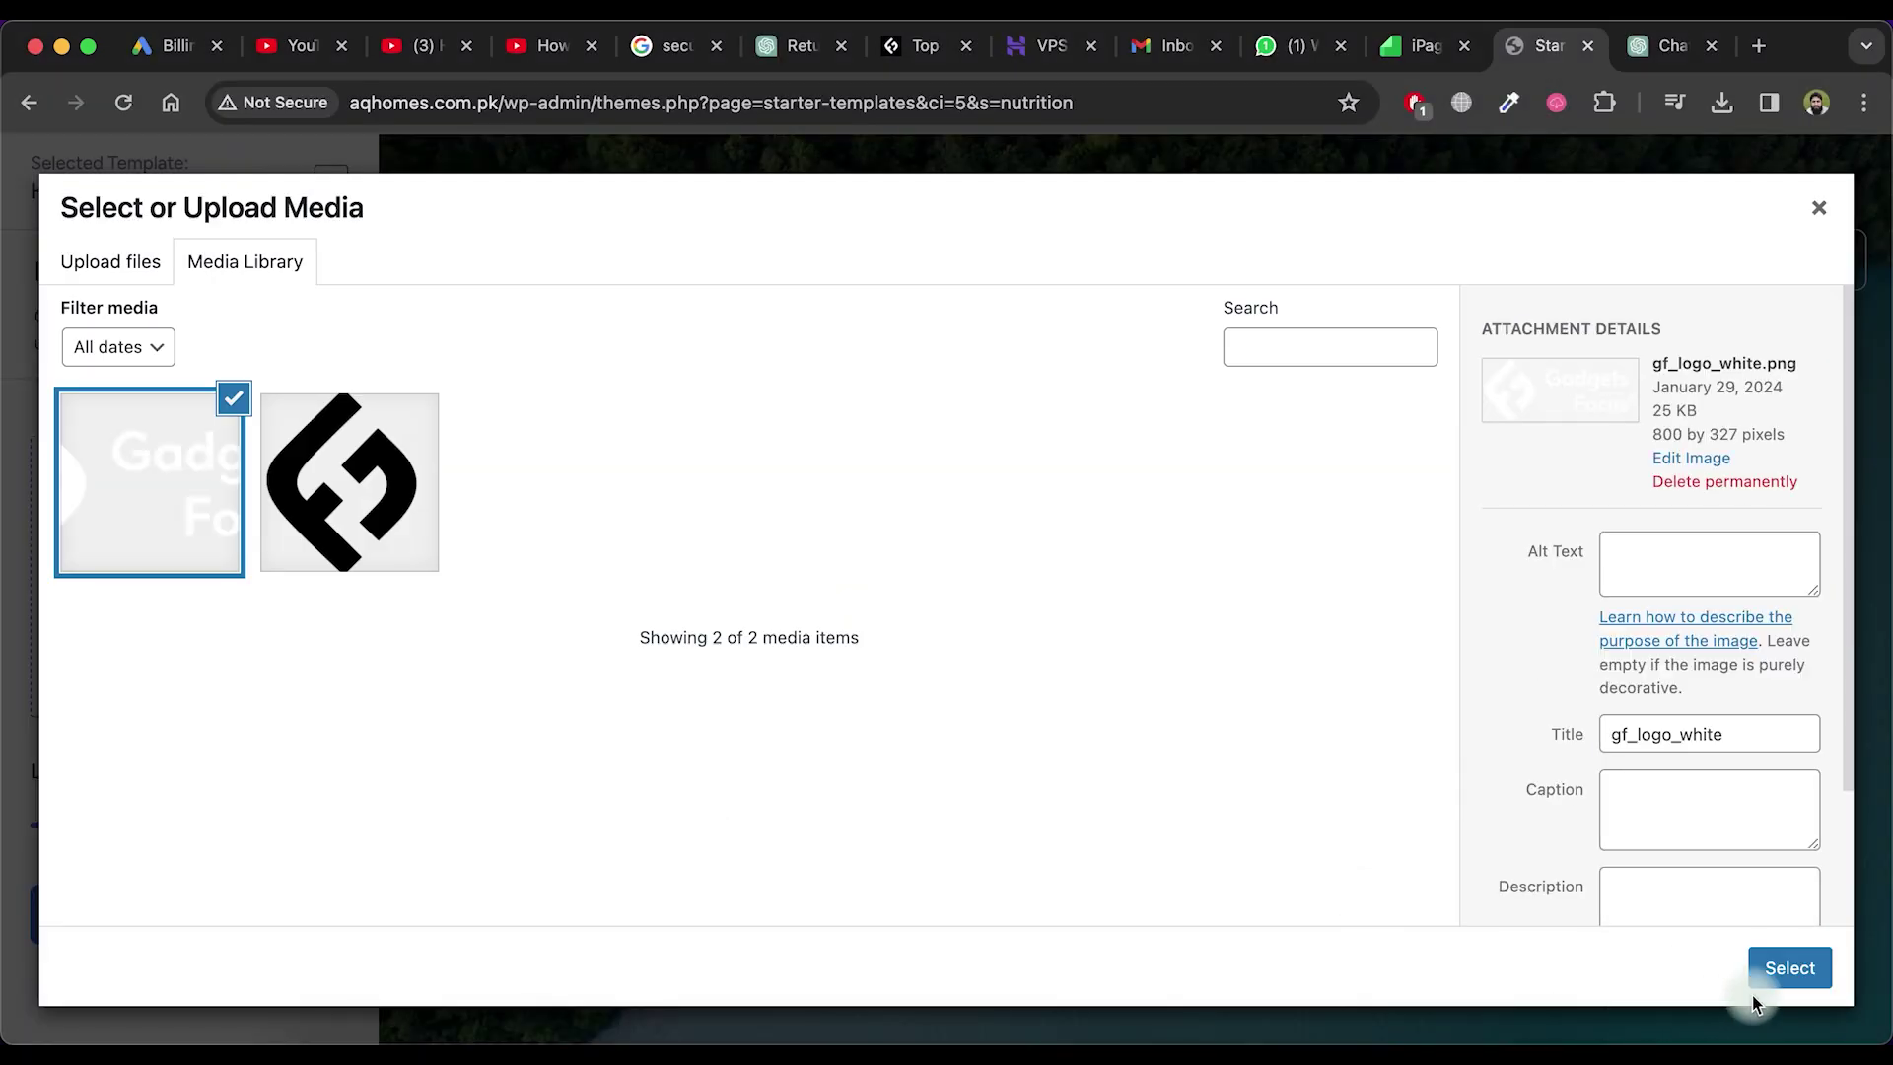
left_click(1765, 976)
left_click(202, 801)
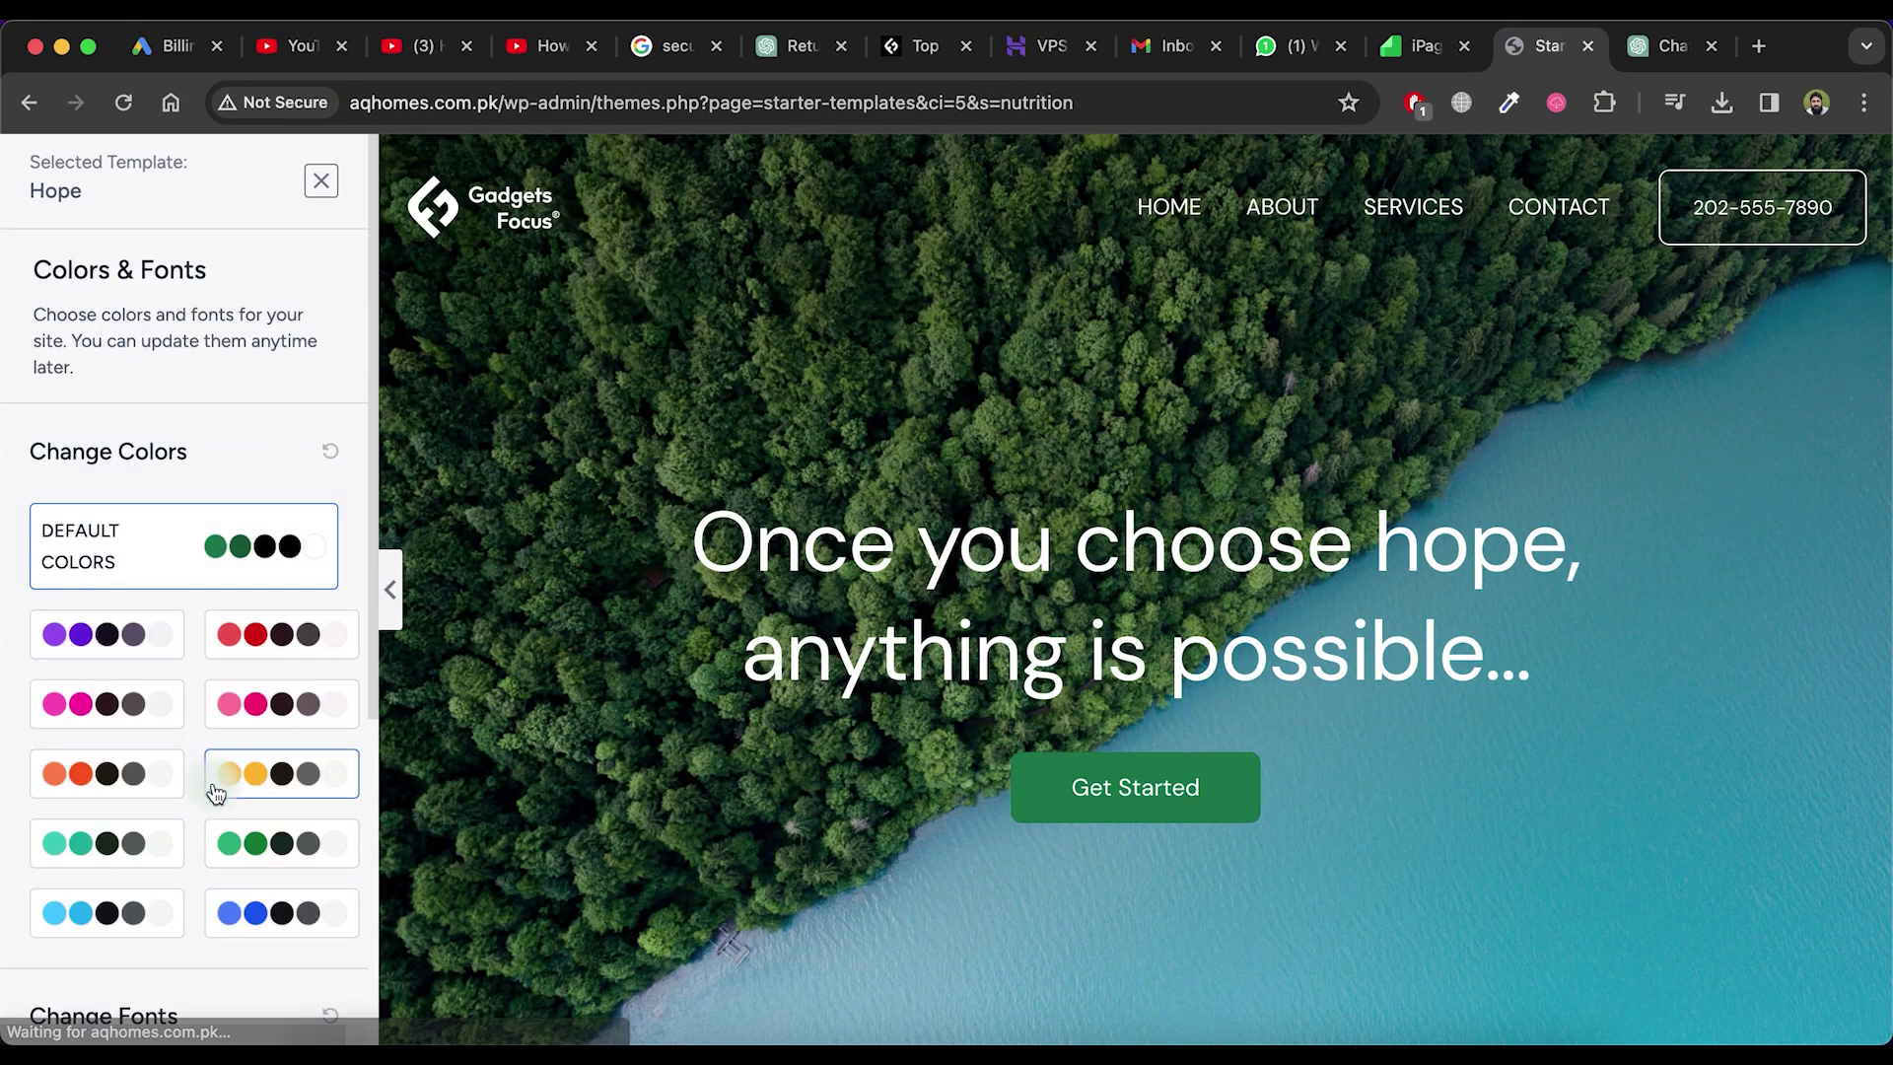
Choose the green colour palette and the Merriweather font pairing, then continue
left_click(95, 715)
left_click(258, 845)
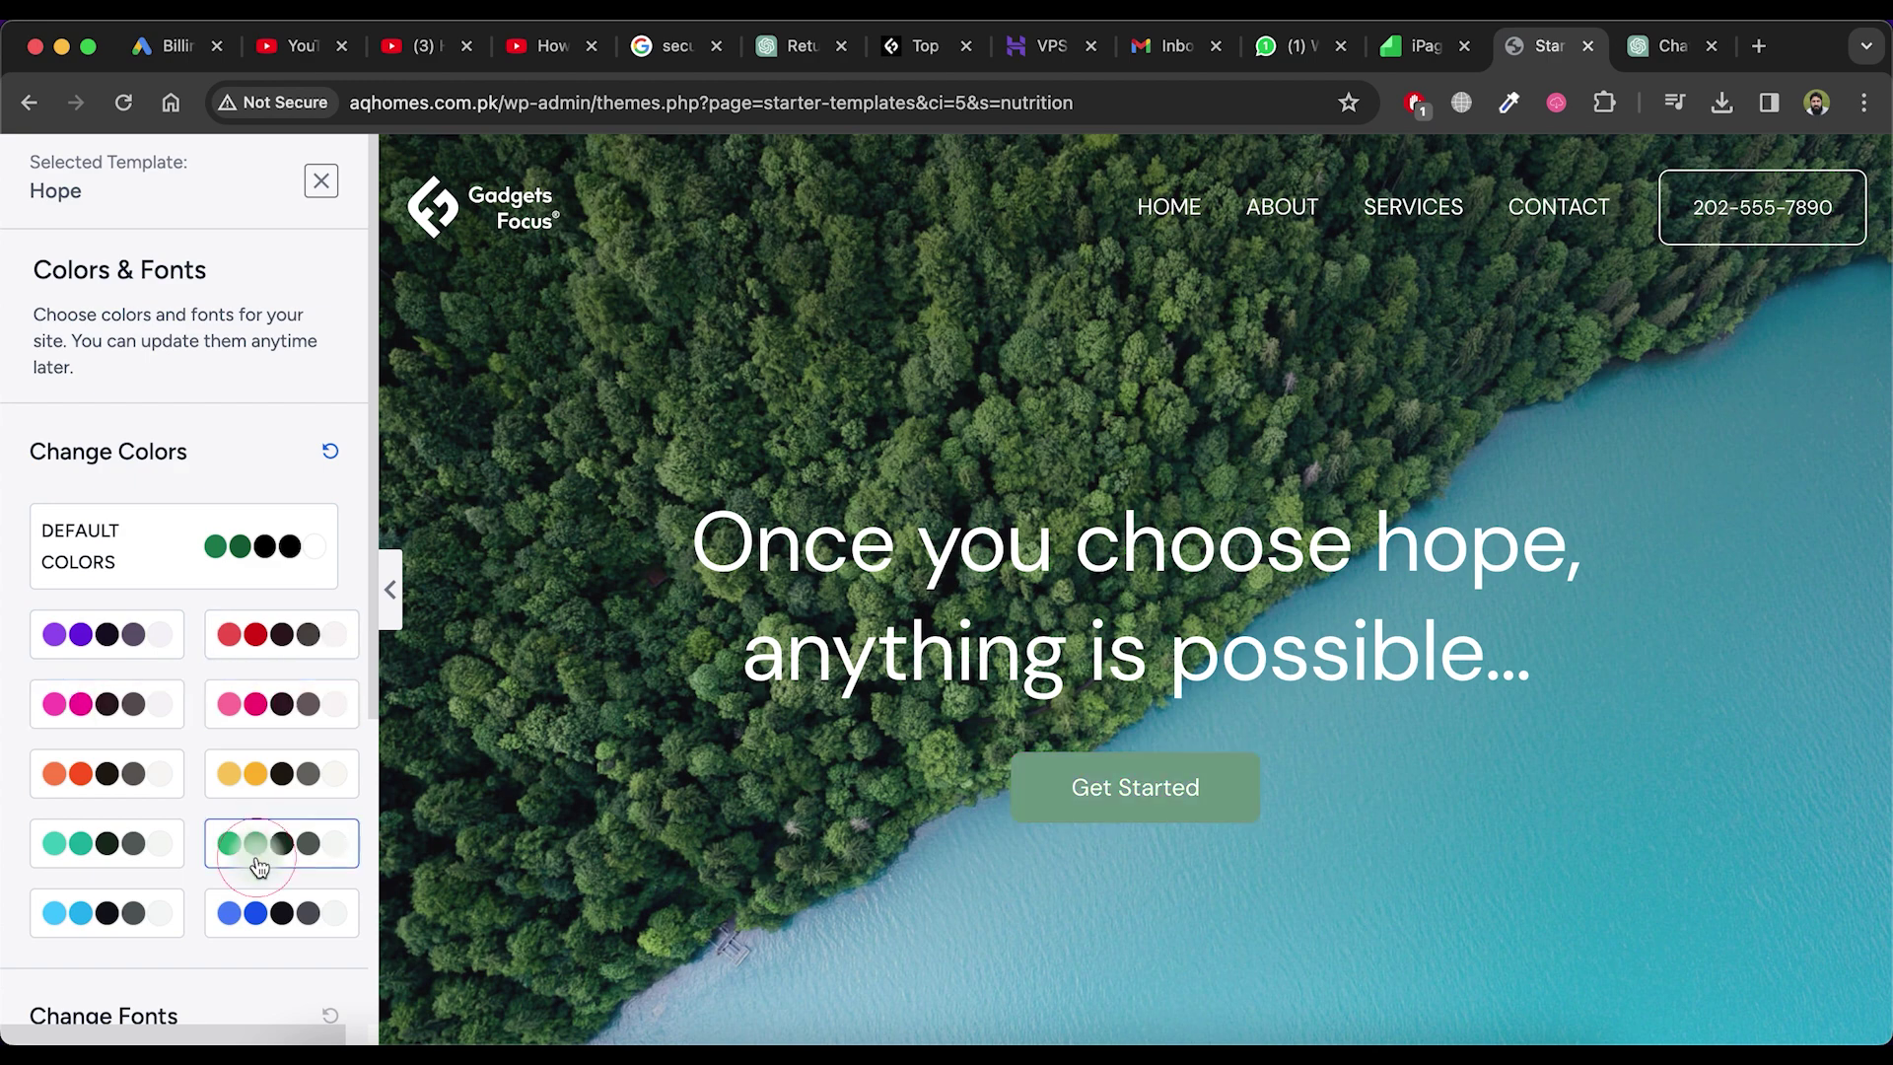
scroll(244, 853, "down", 5)
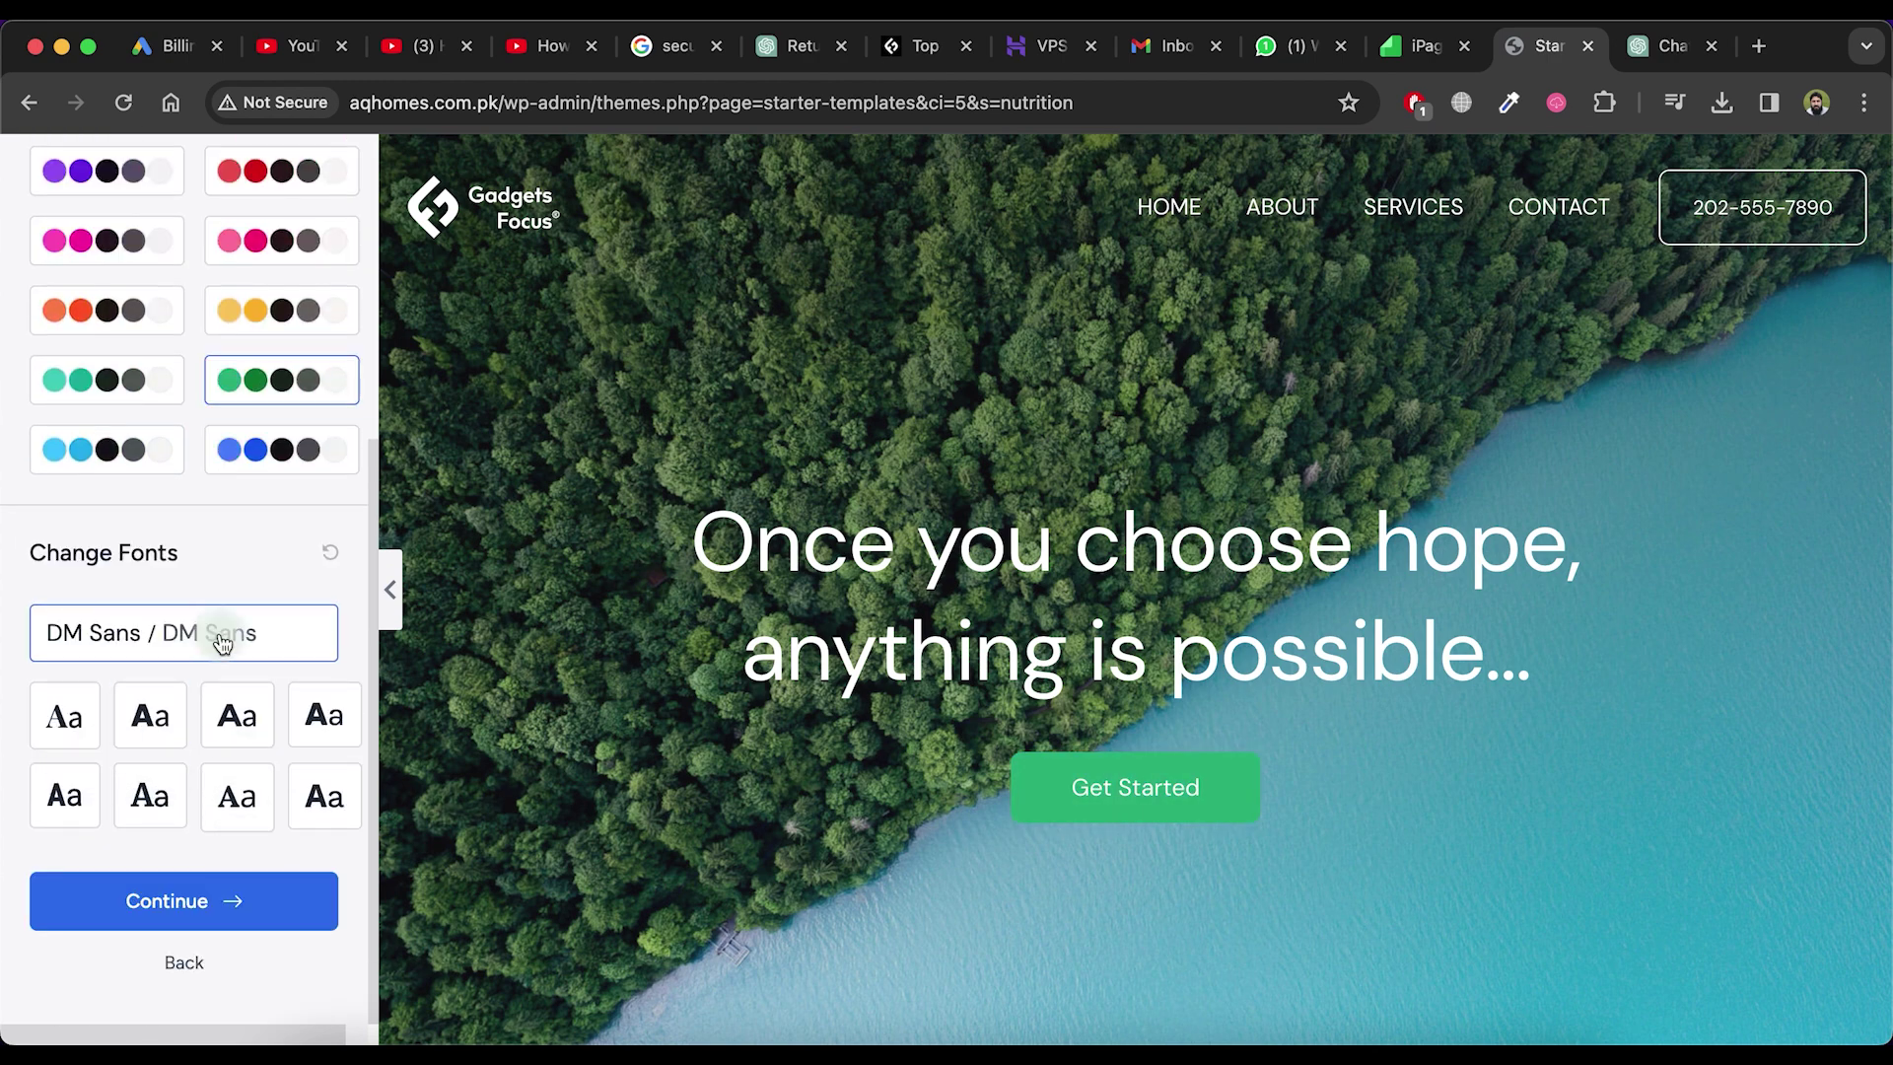
left_click(64, 794)
left_click(64, 715)
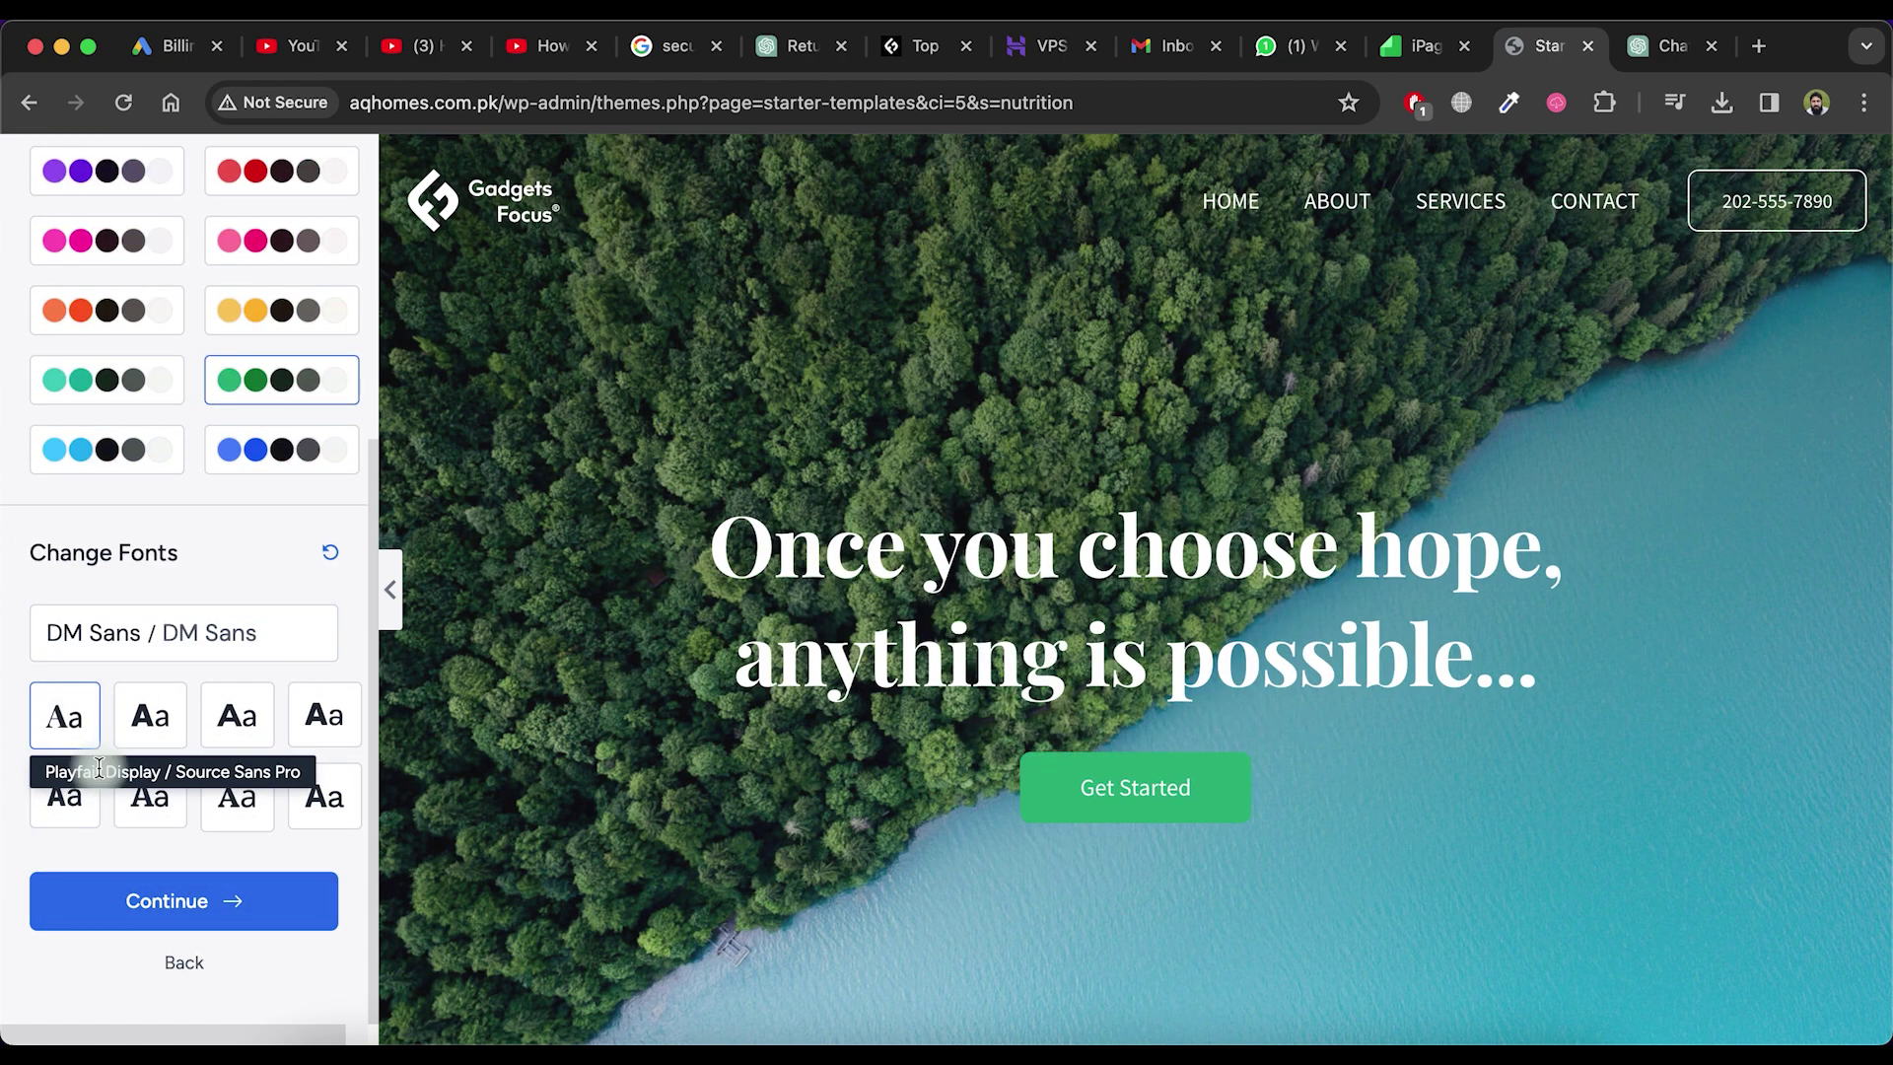
left_click(153, 801)
left_click(187, 878)
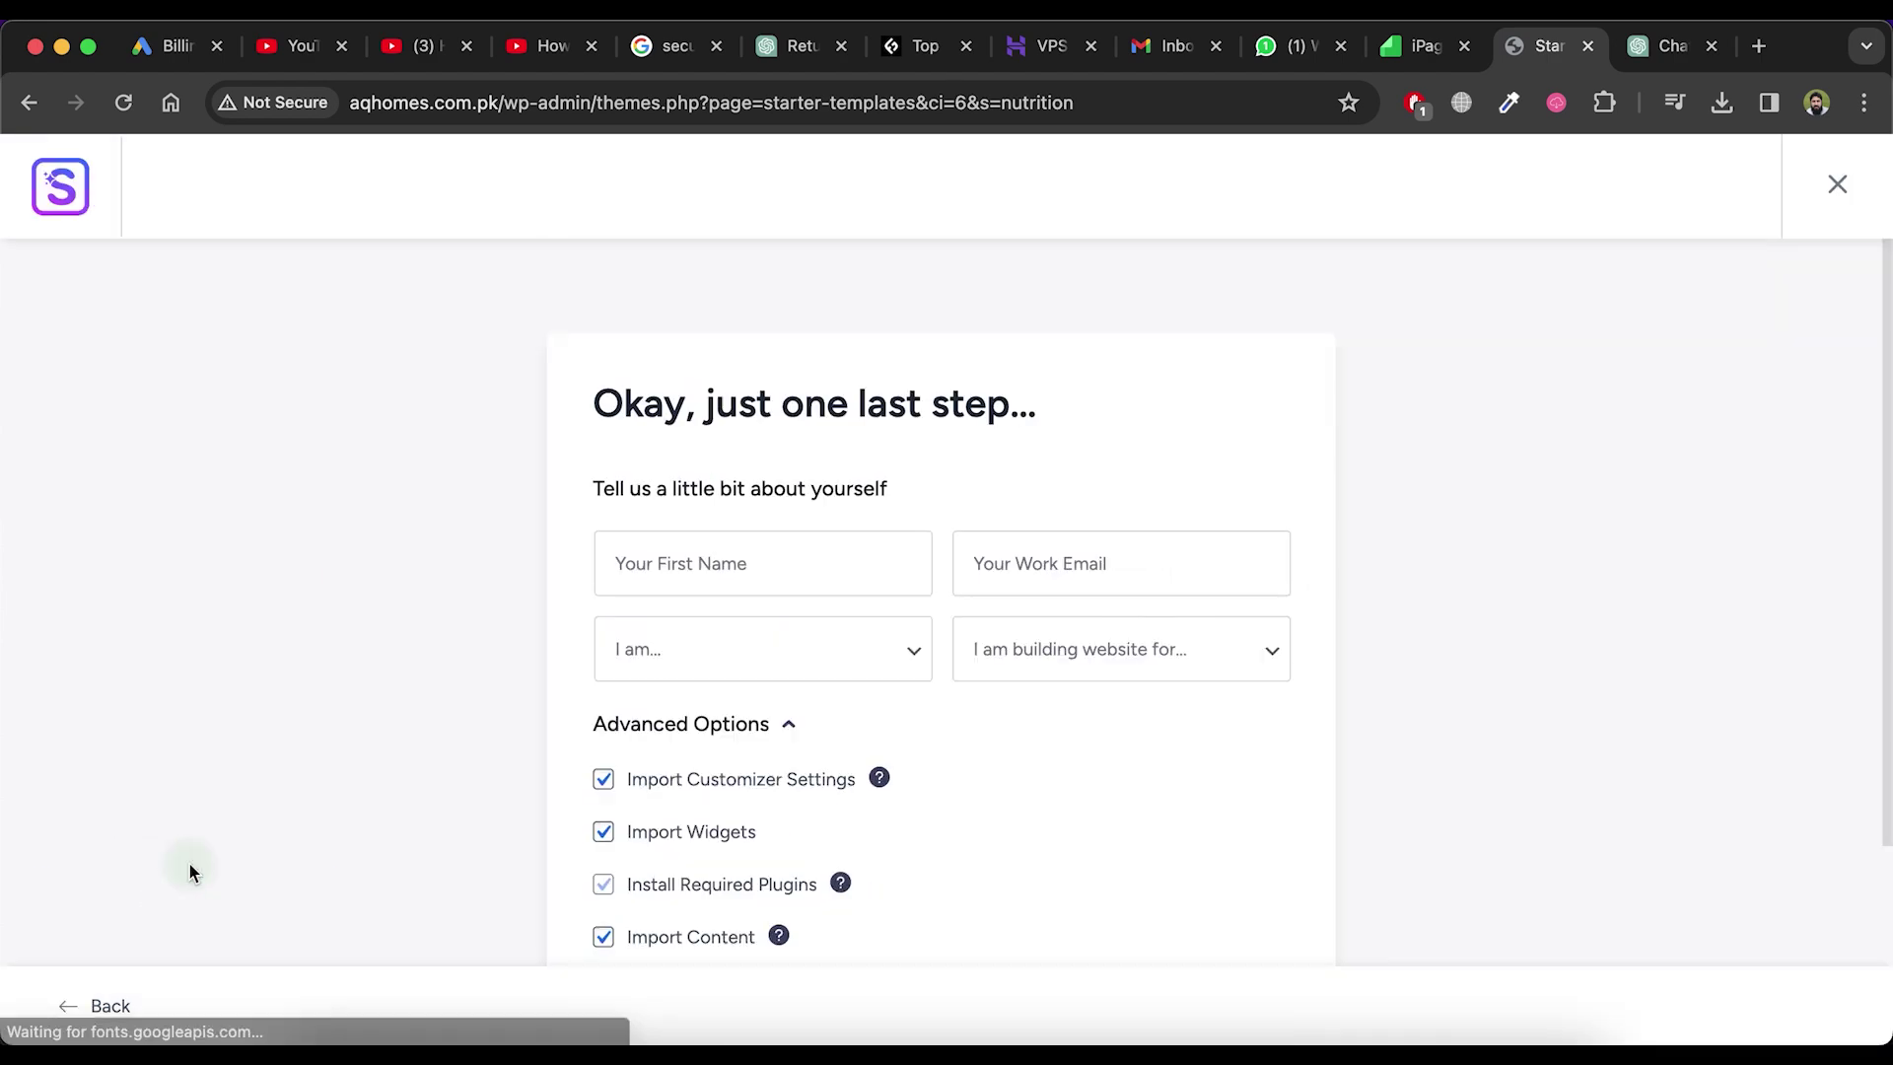
Fill in the first name and work e-mail fields of the final details form
scroll(777, 581, "down", 1)
left_click(773, 508)
left_click(769, 583)
left_click(963, 537)
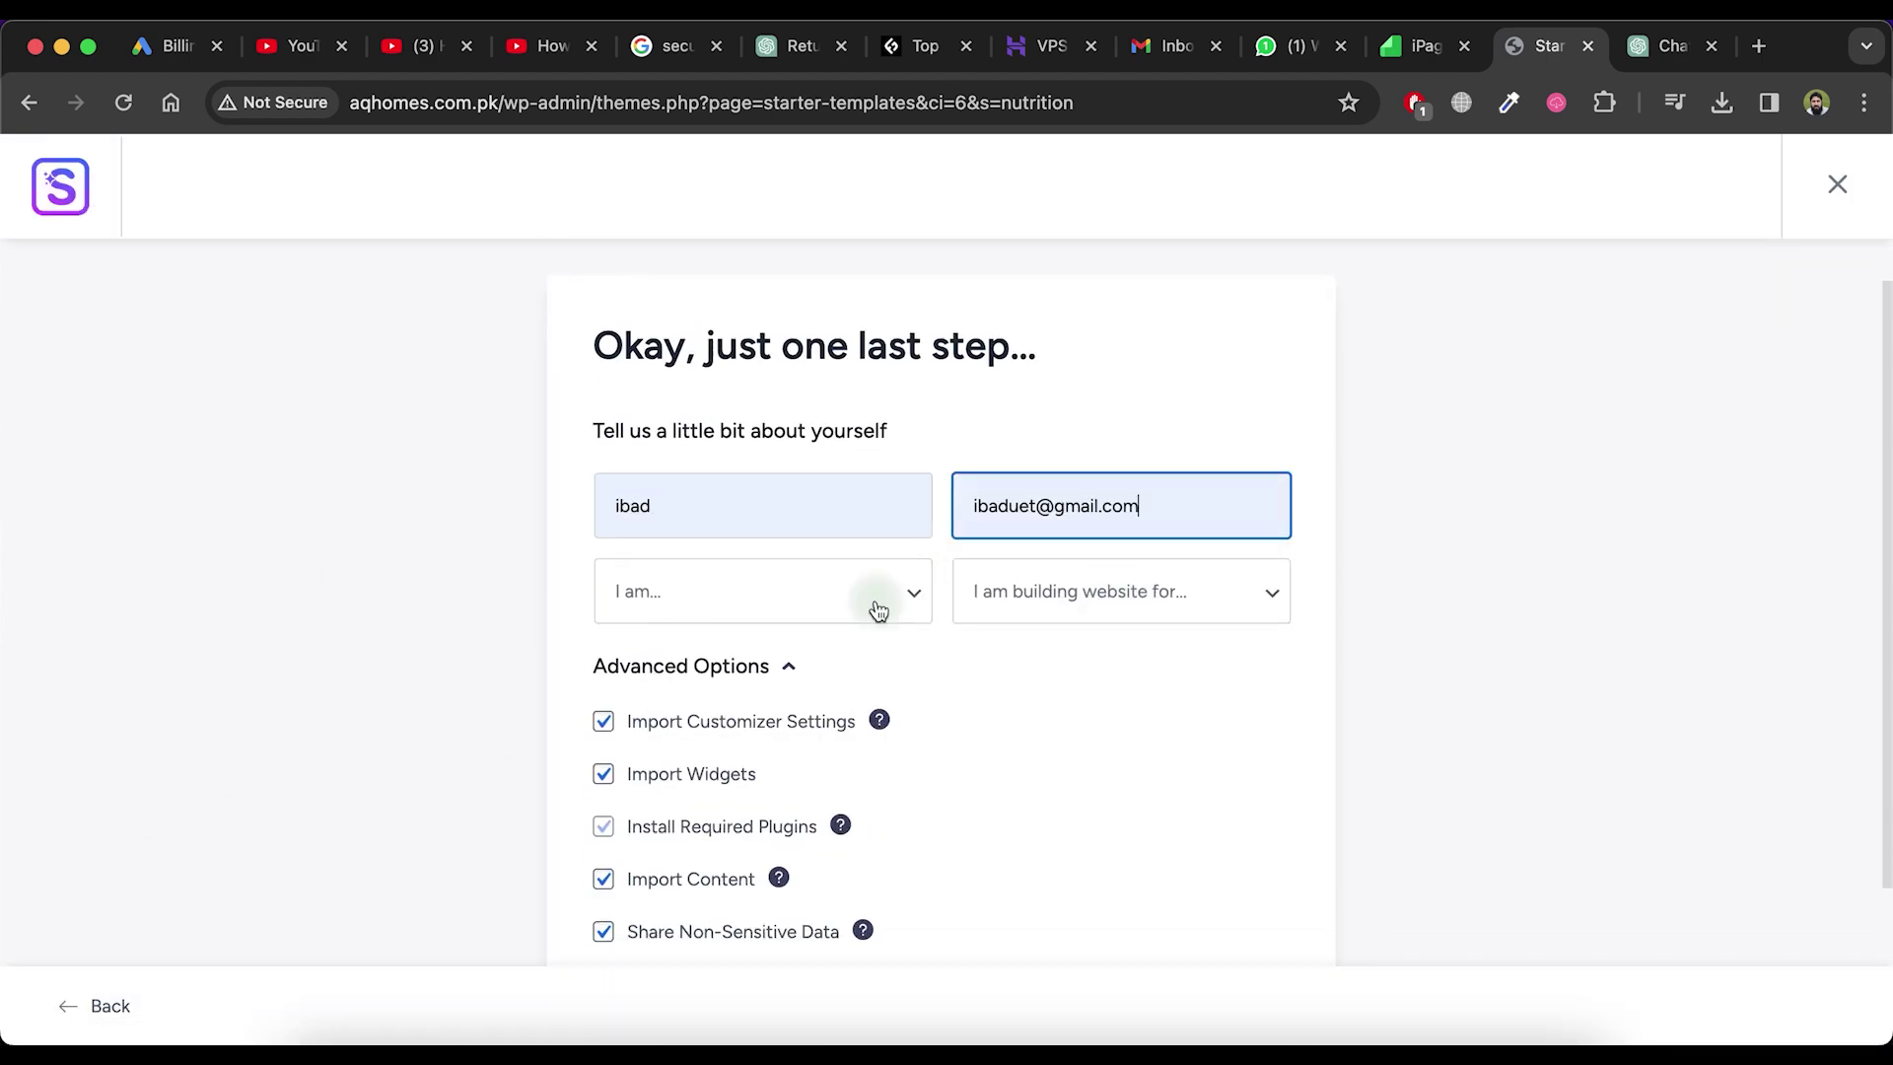
Set experience level to Intermediate and purpose to My Client, then submit to build the site
left_click(877, 608)
left_click(769, 655)
left_click(1119, 603)
left_click(1114, 623)
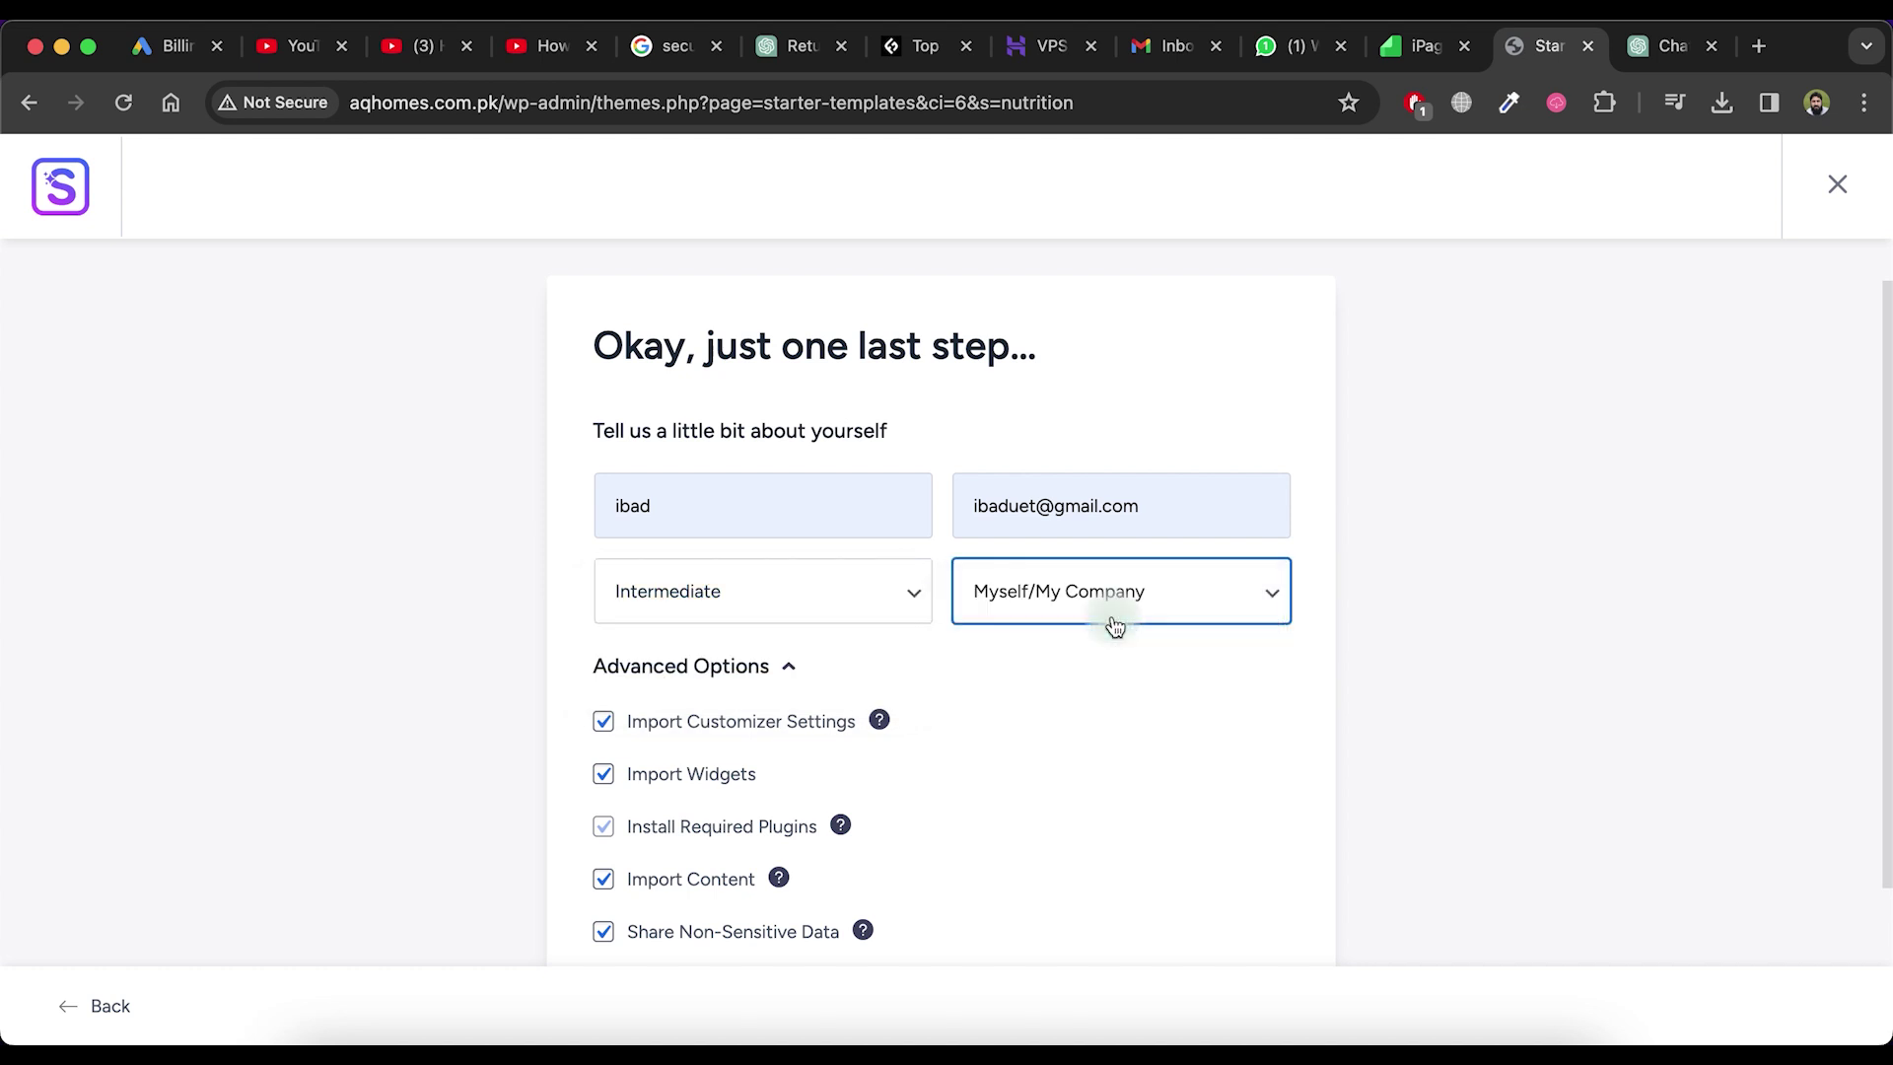
left_click(1114, 626)
left_click(1111, 653)
scroll(690, 591, "down", 4)
left_click(878, 856)
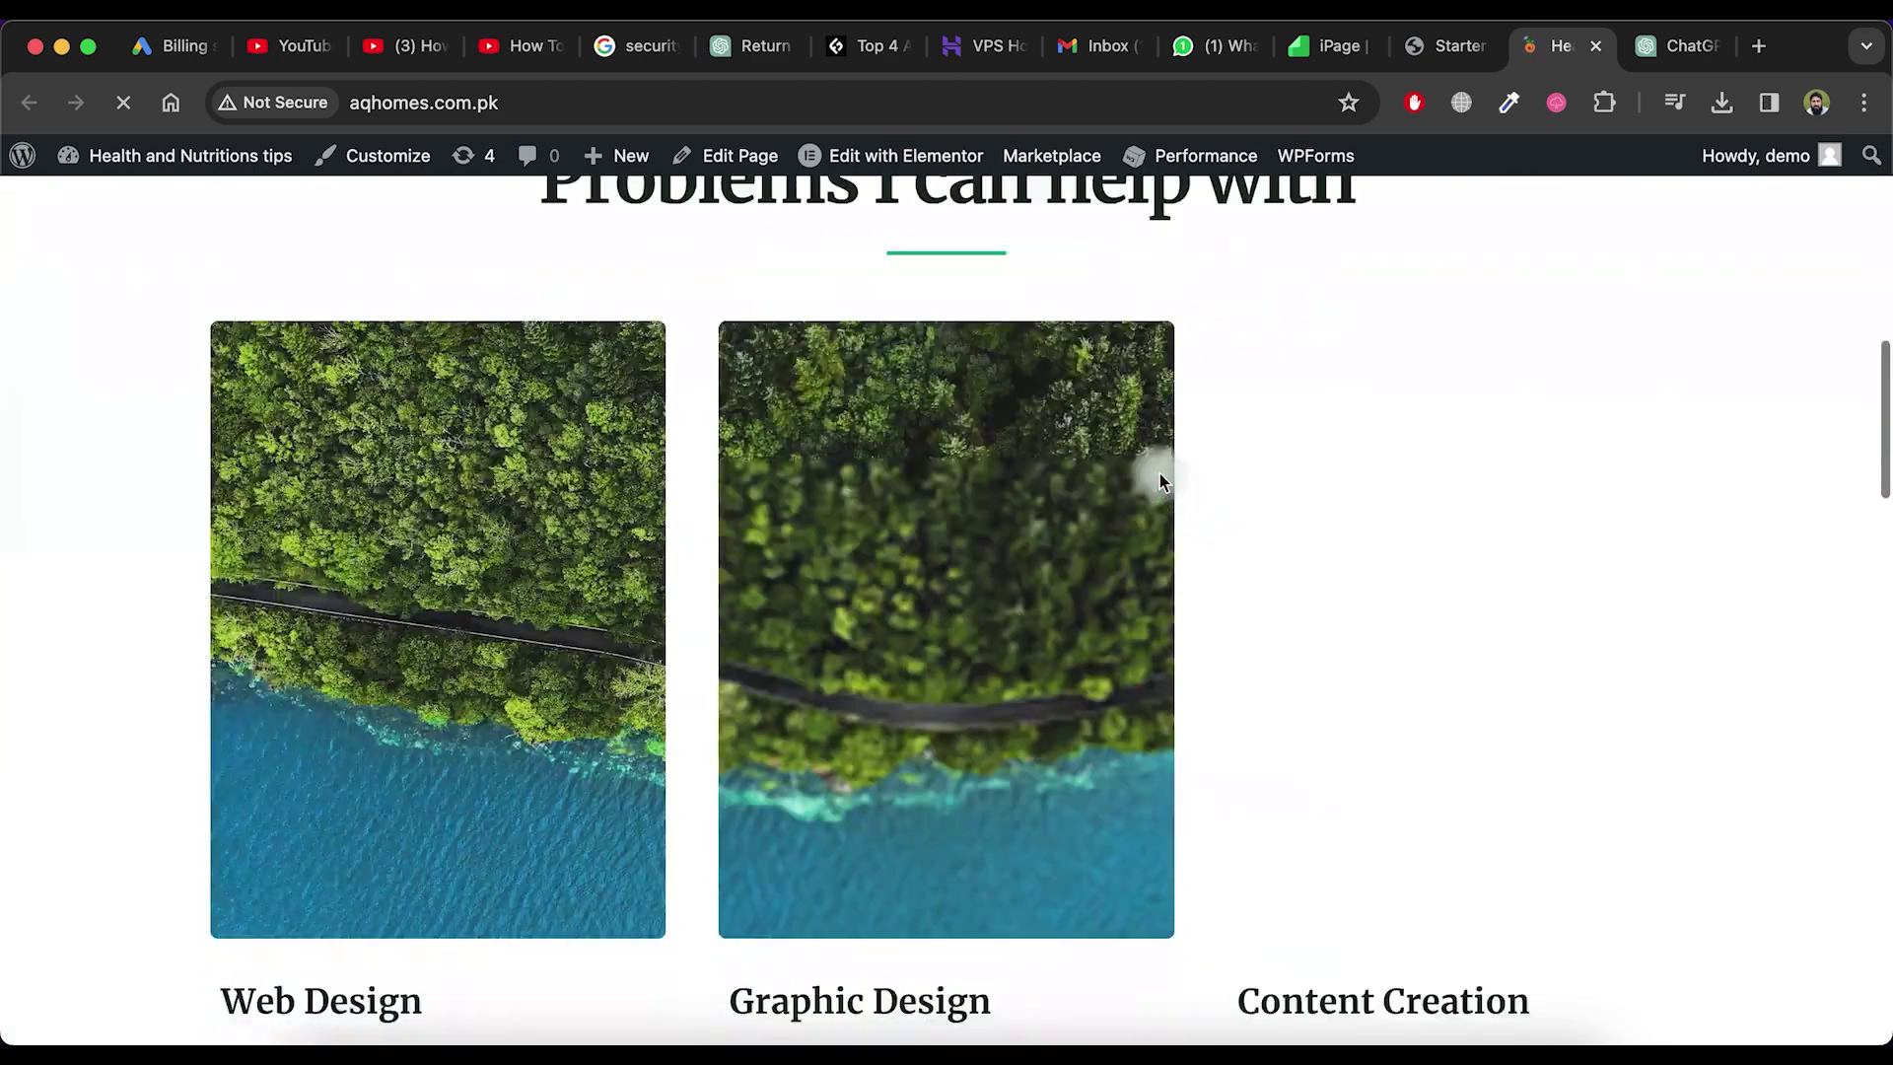
scroll(1160, 473, "down", 3)
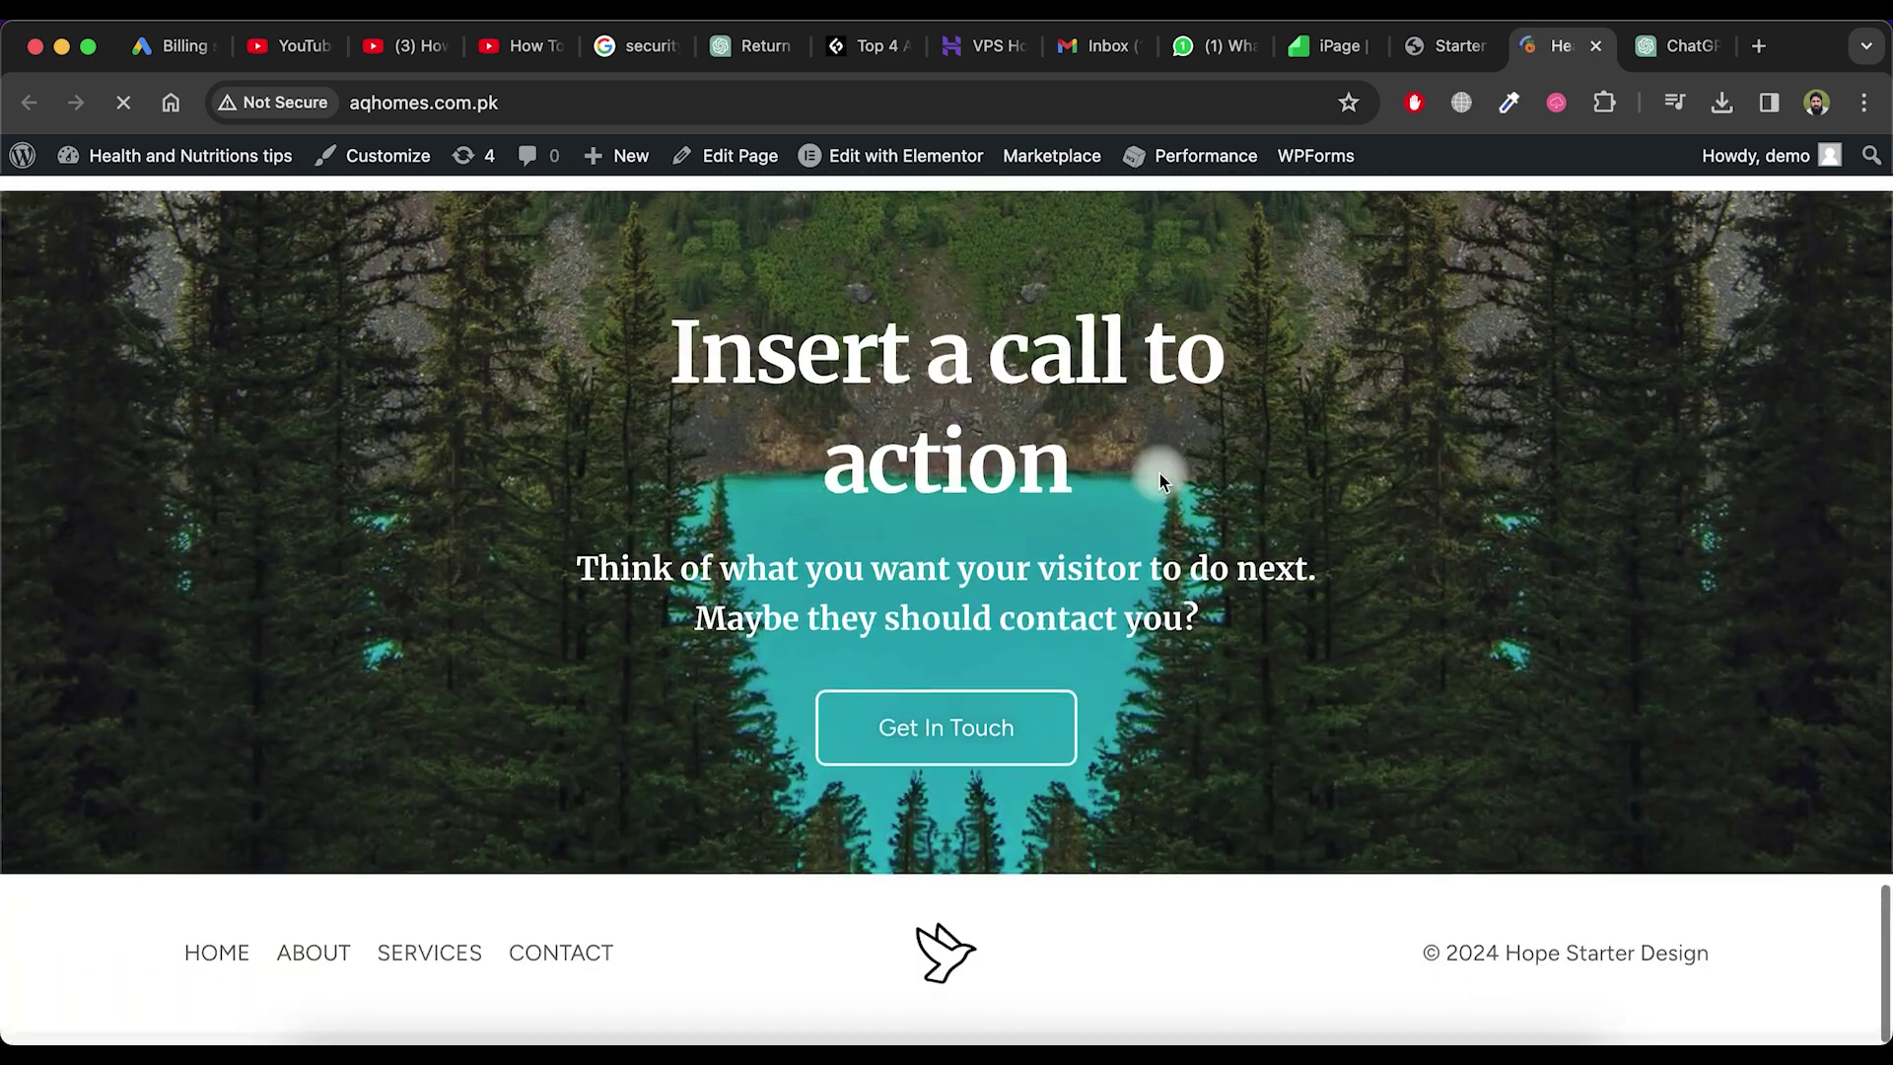
left_click(313, 967)
scroll(491, 753, "down", 5)
scroll(491, 753, "up", 10)
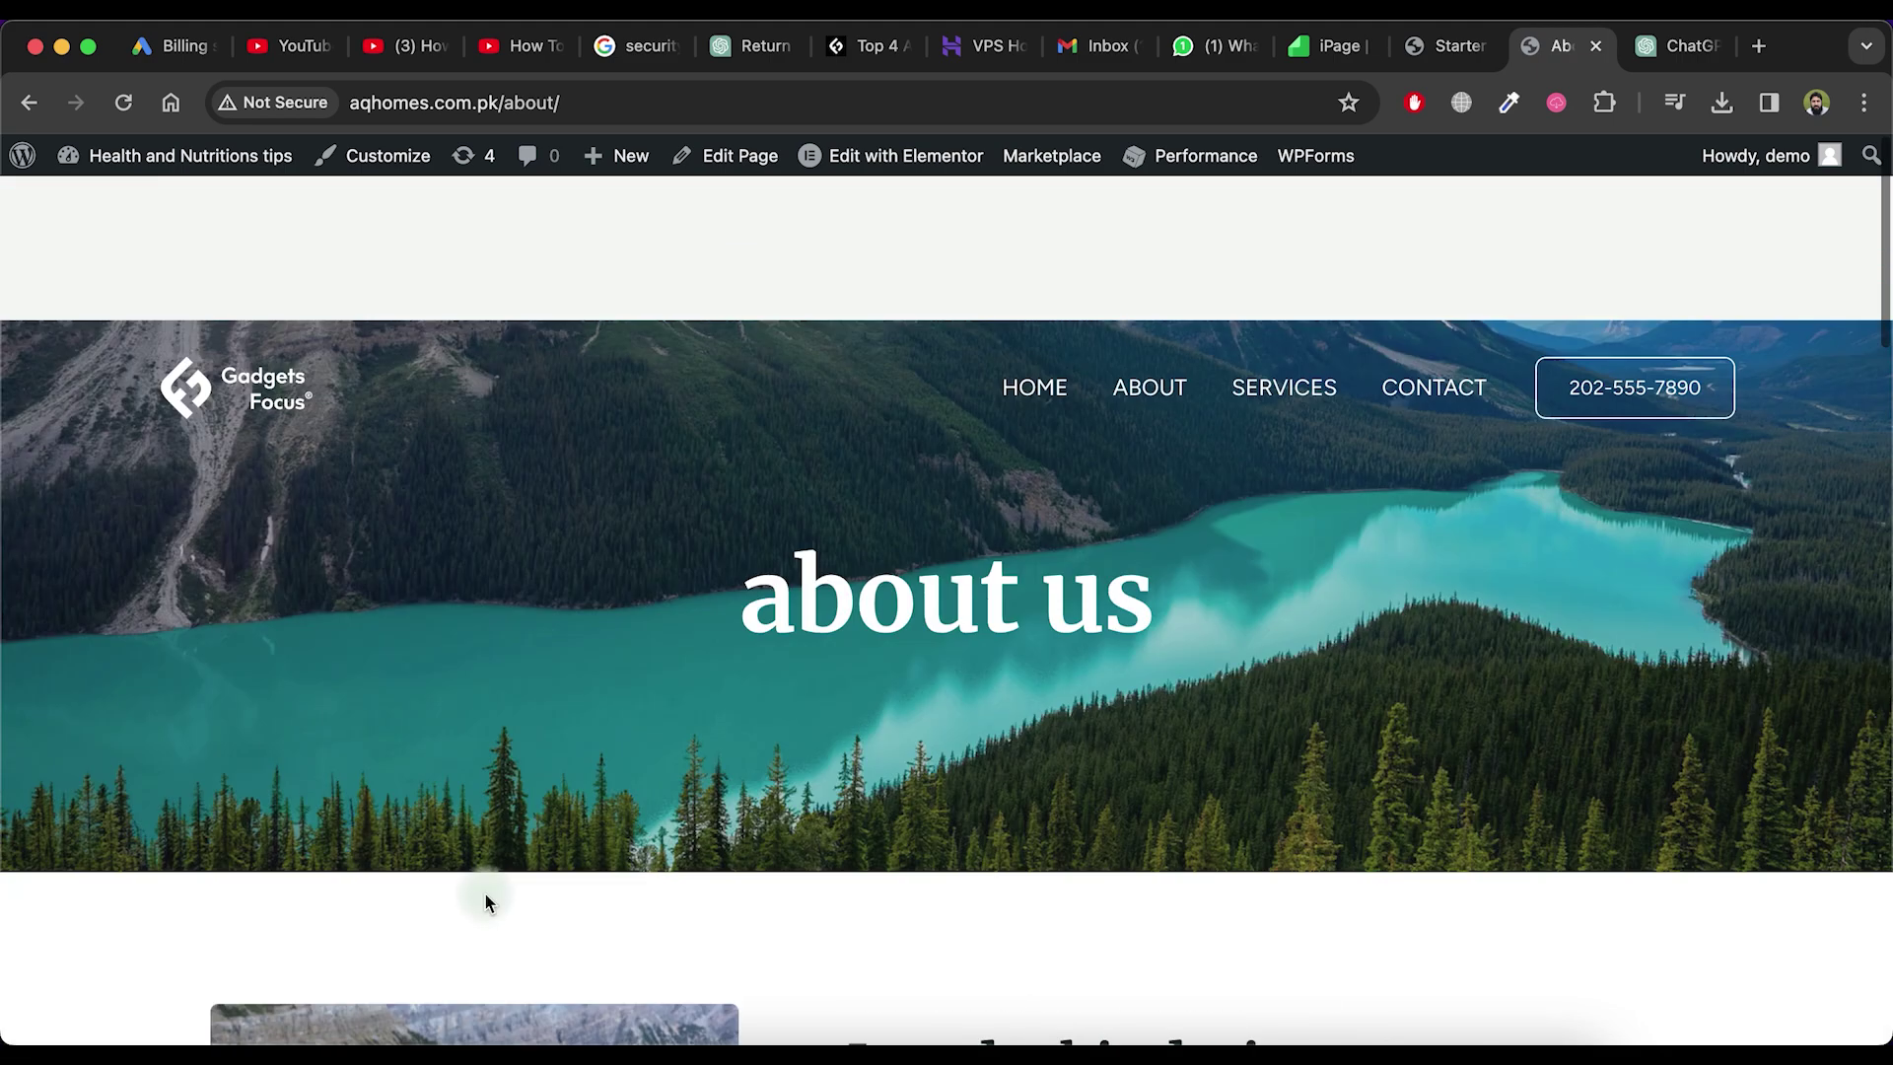
left_click(1283, 243)
left_click(1446, 259)
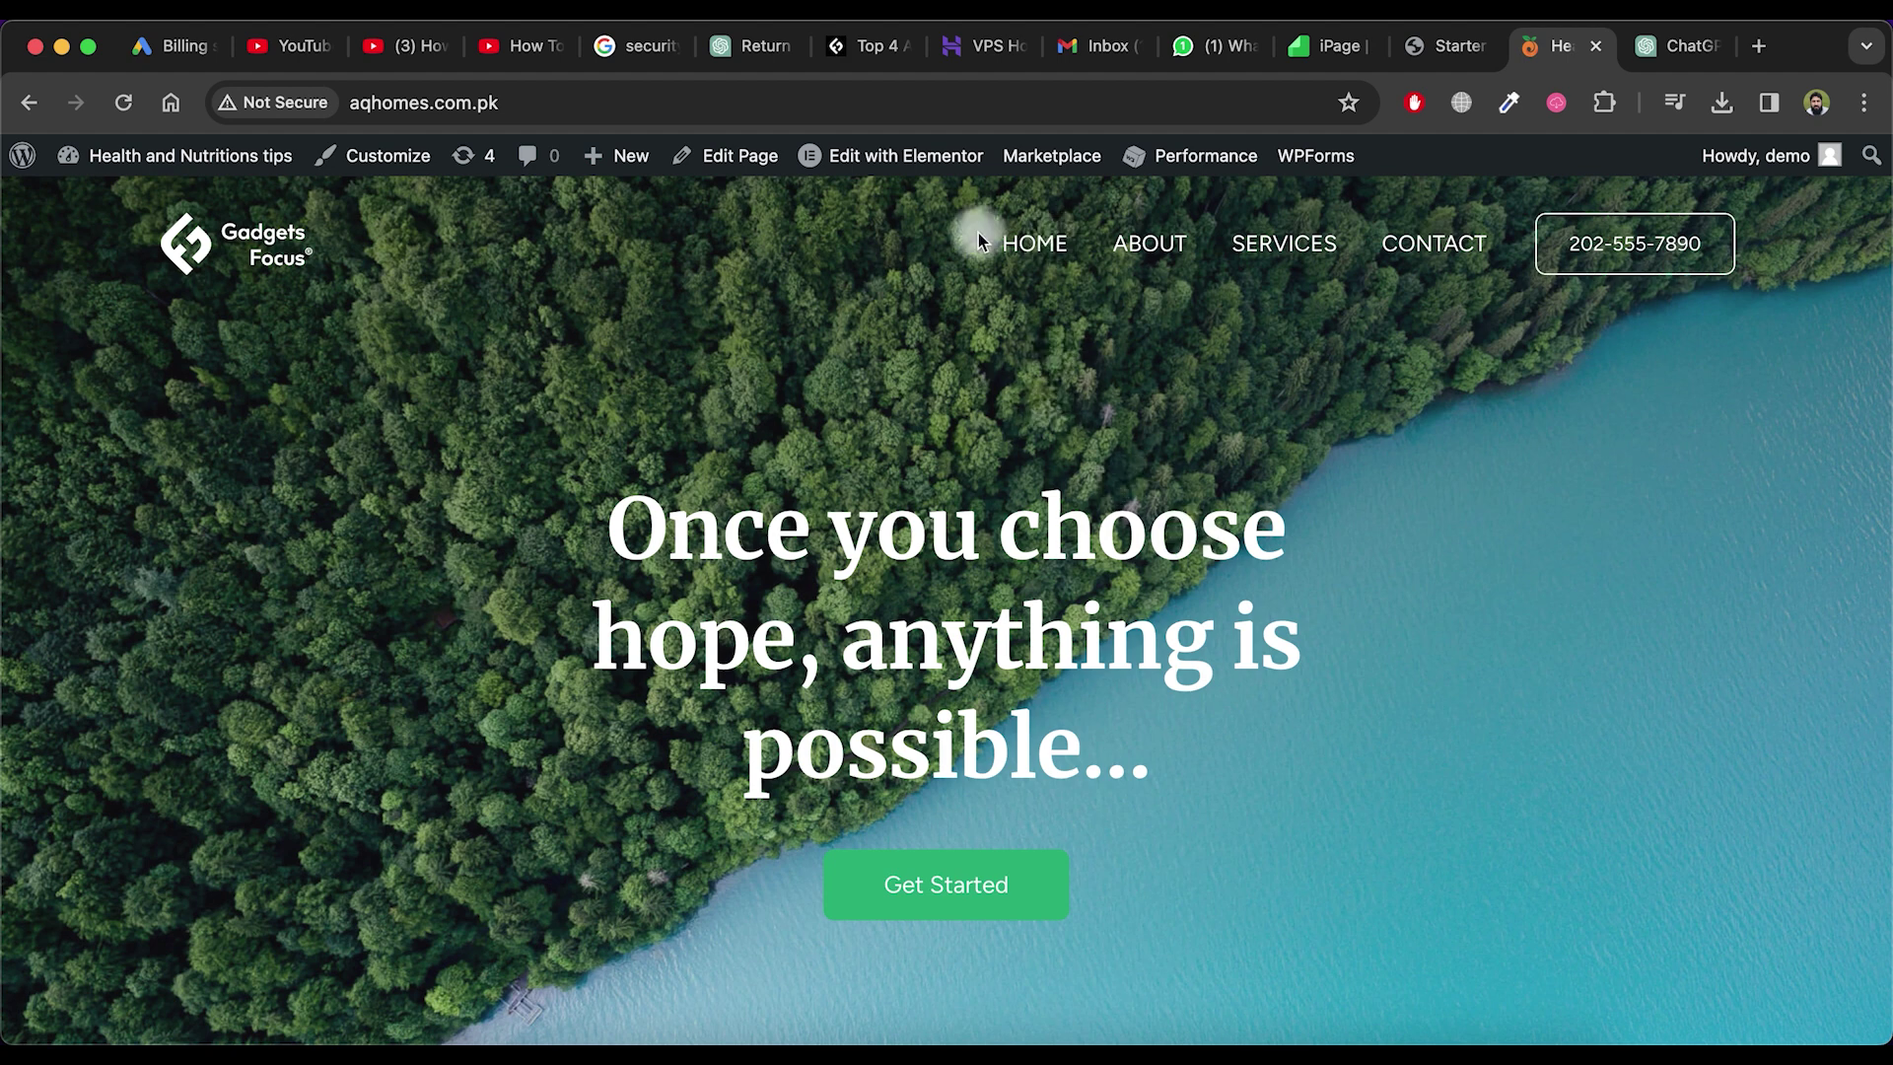
right_click(914, 158)
Open the page in Elementor and change the hero heading to 'Our Health Guides', adding 'for Health'
left_click(927, 173)
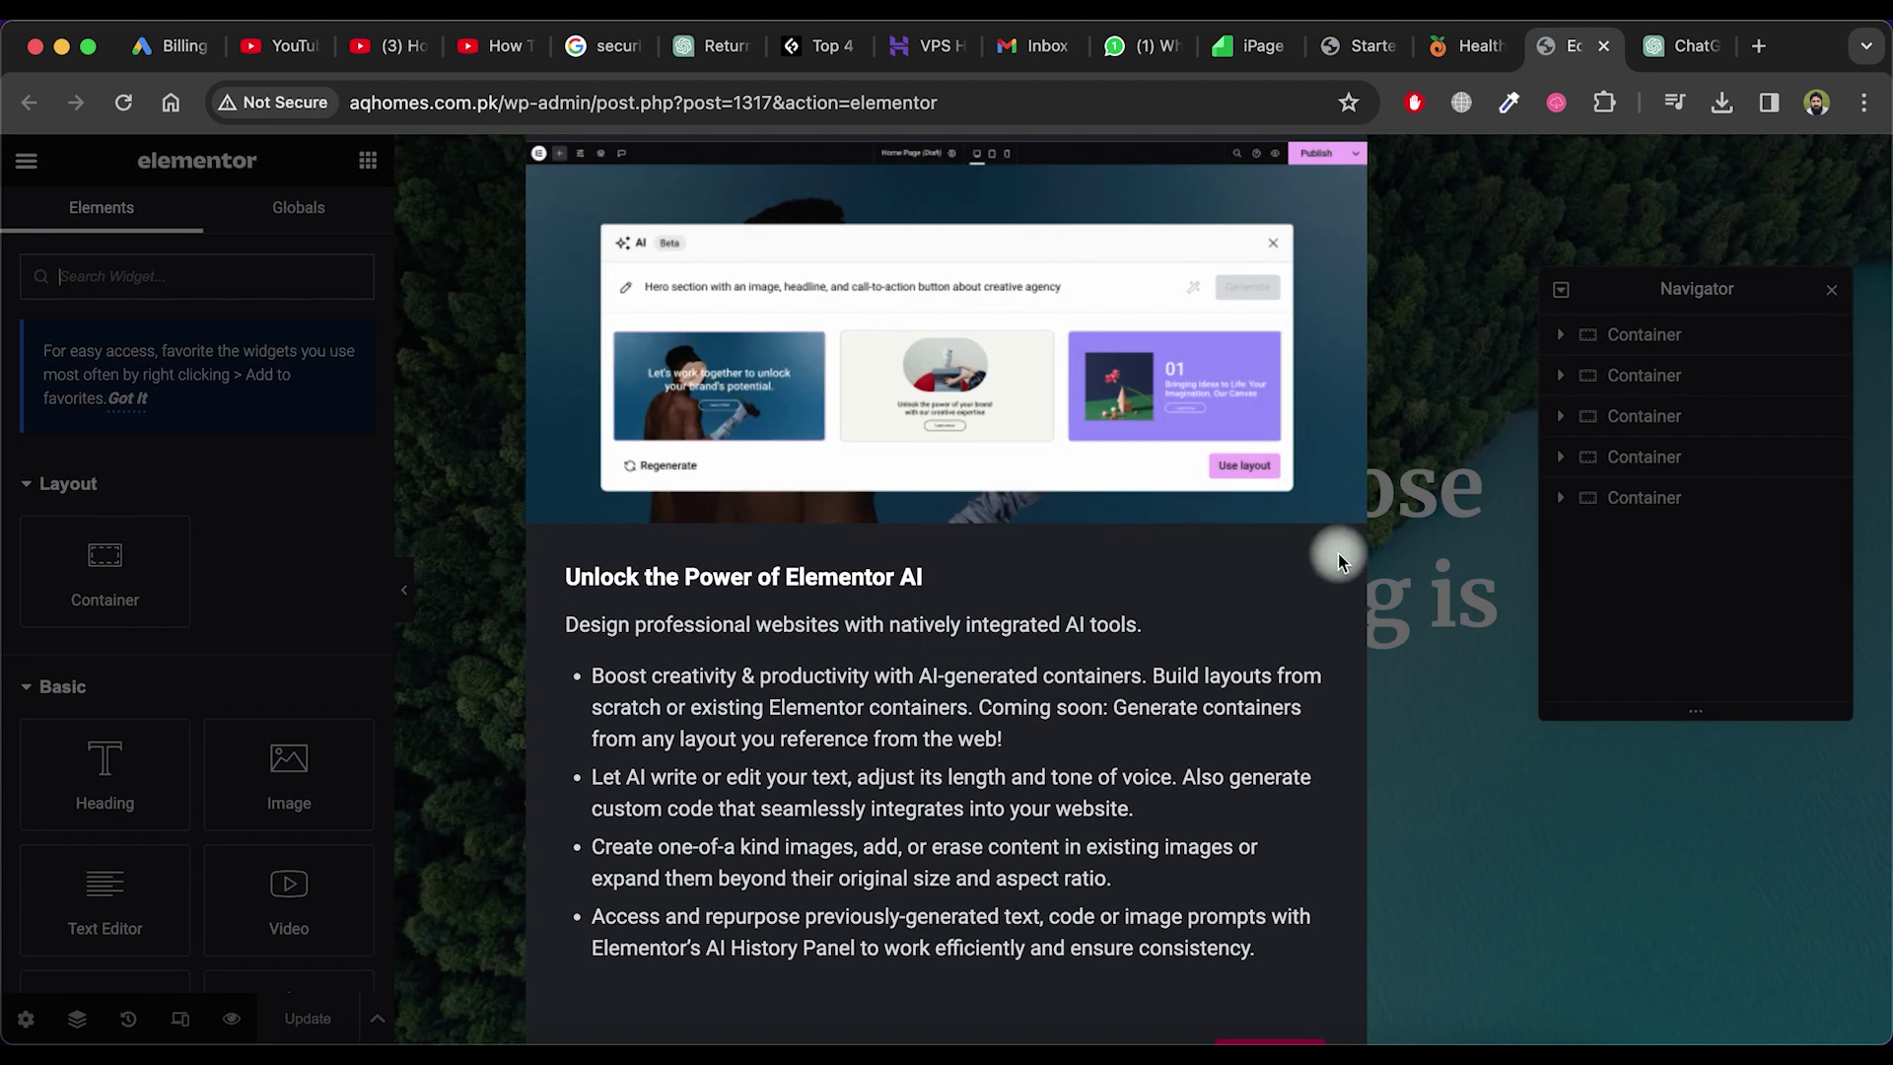
key("super+minus")
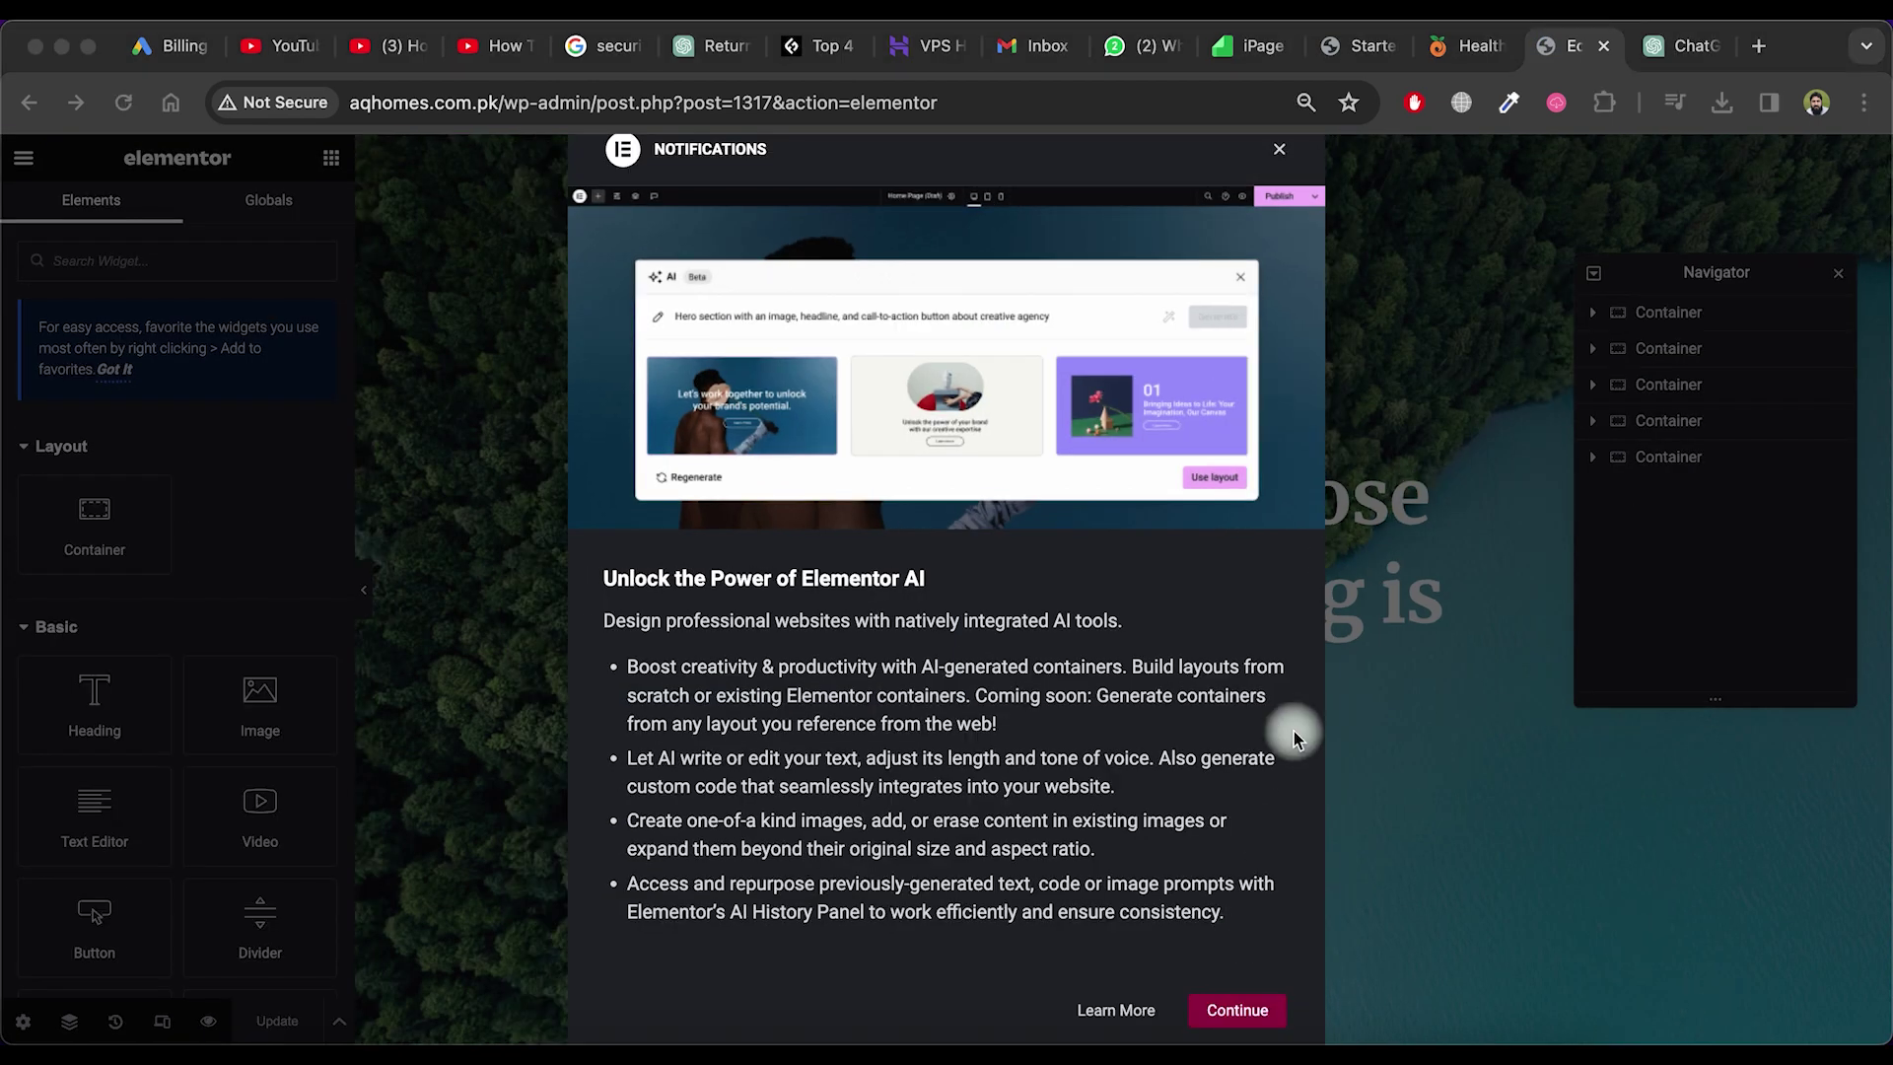
left_click(1232, 1009)
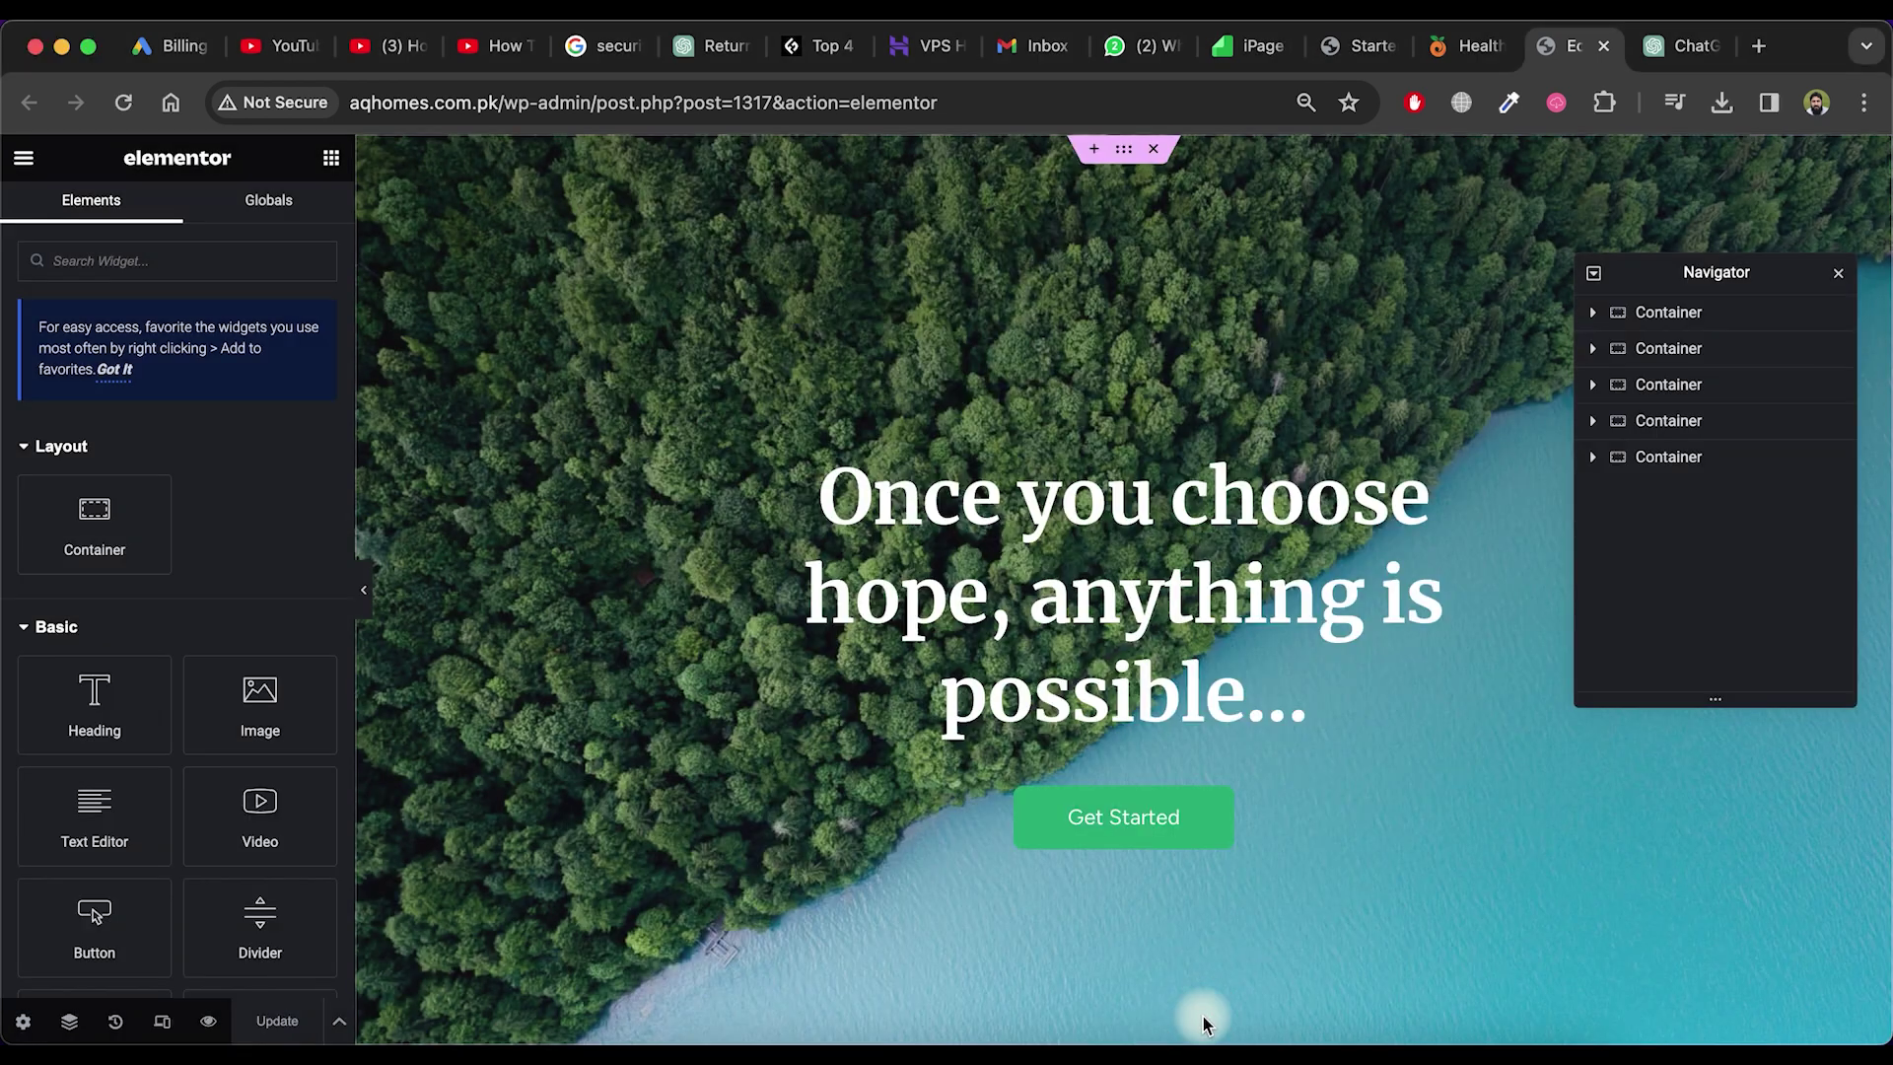
left_click(1176, 532)
double_click(888, 601)
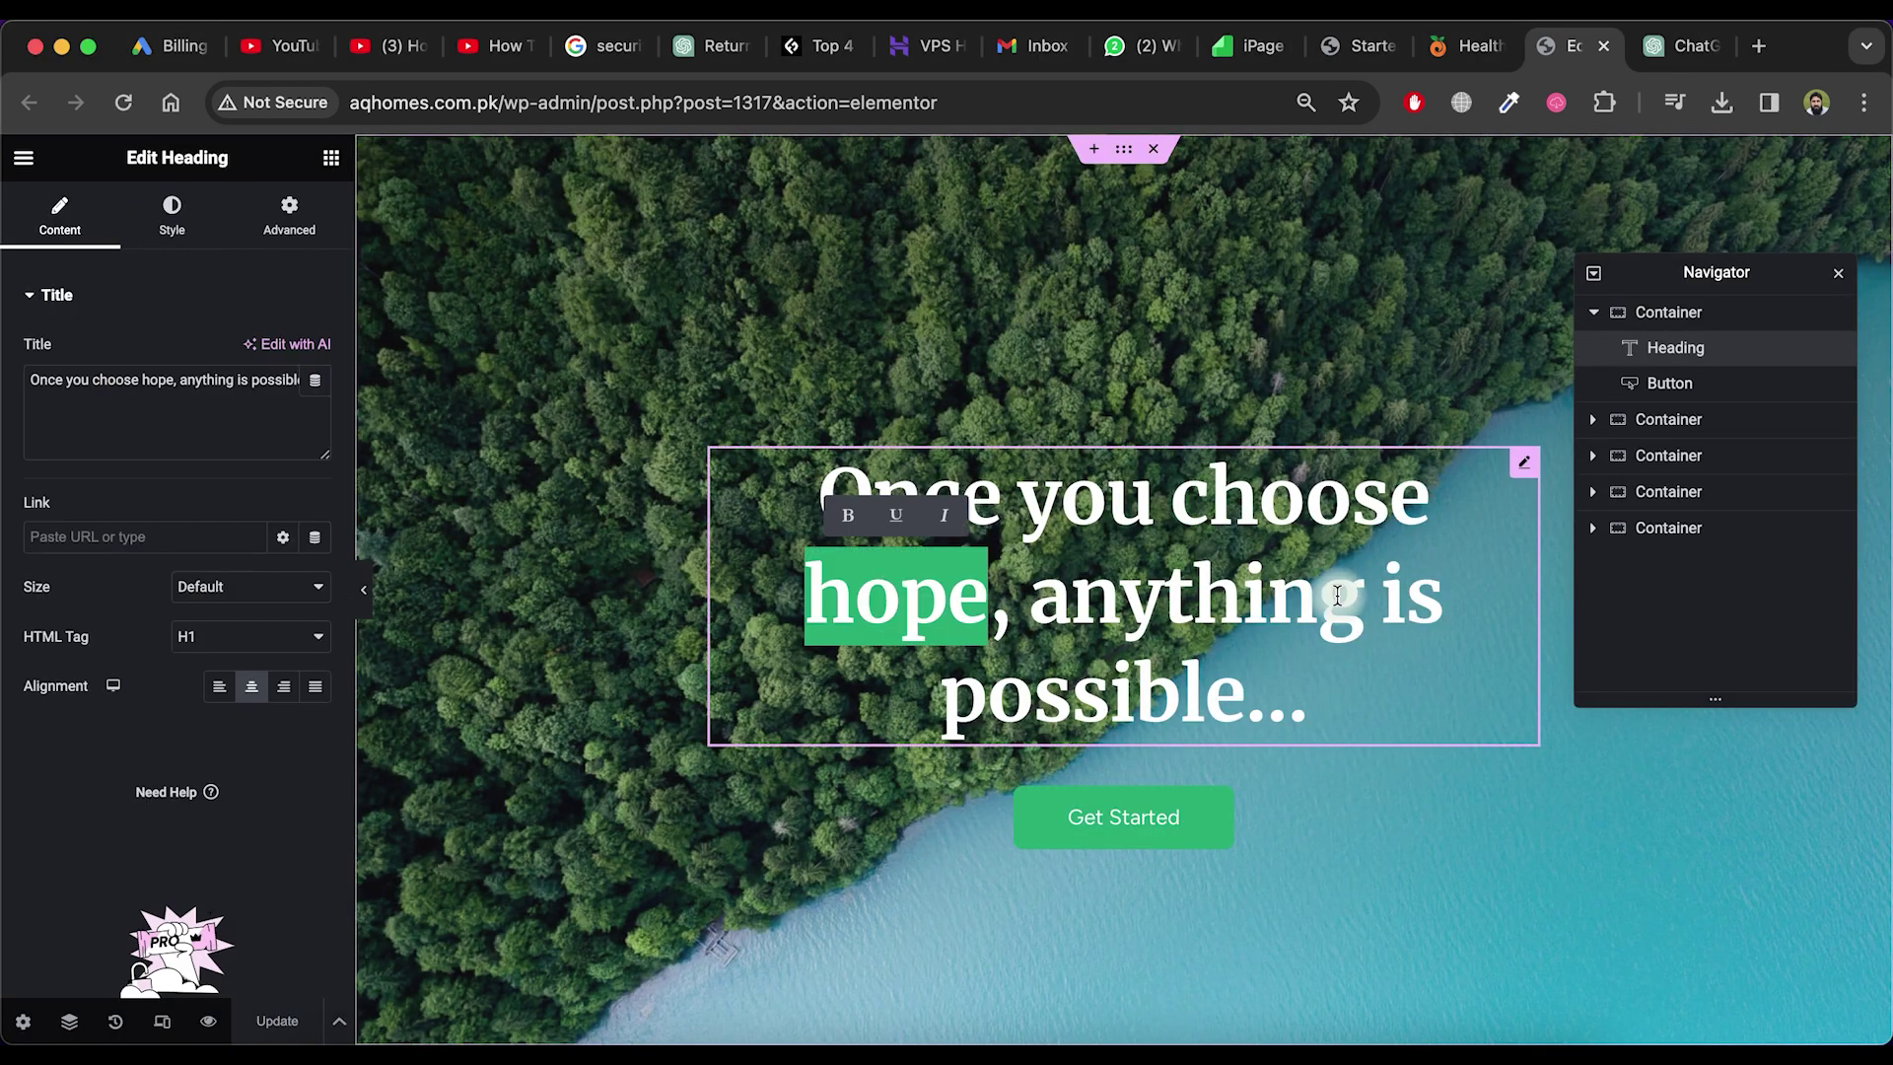
type("Our Health Guides")
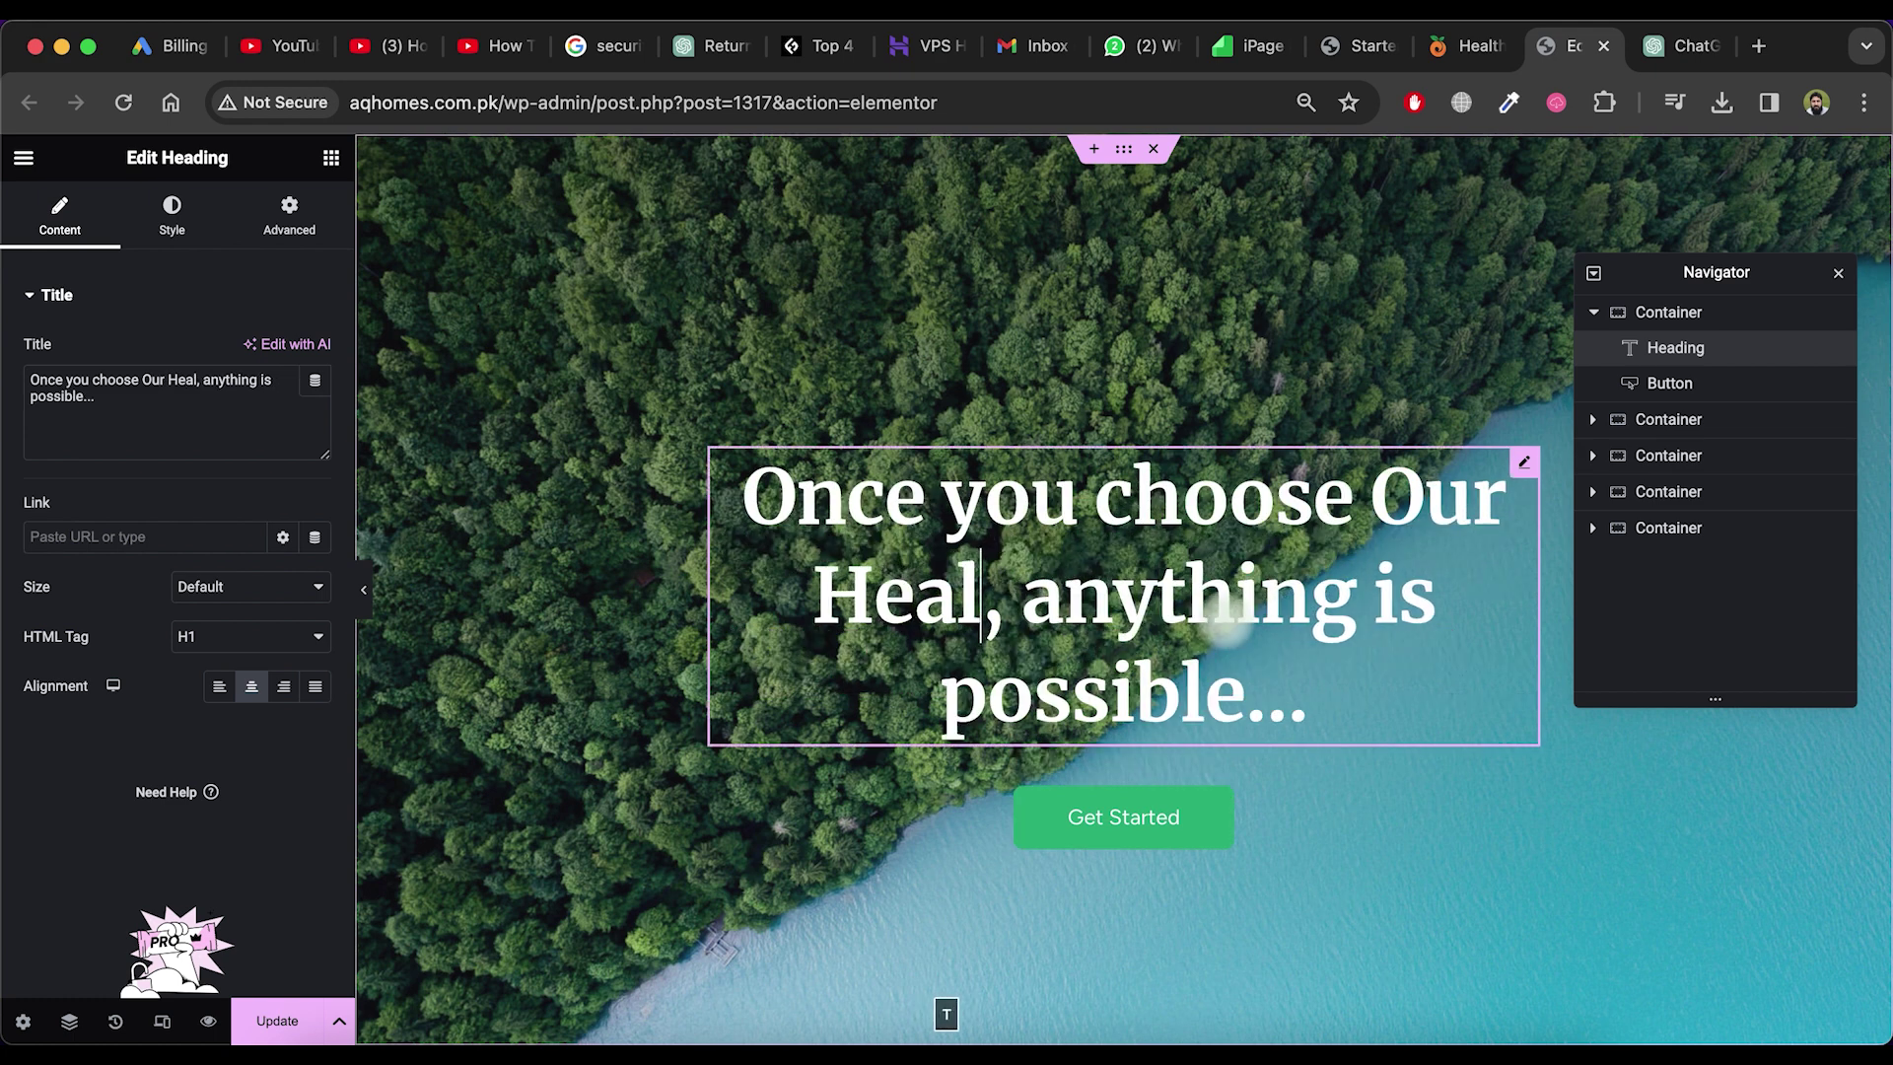
left_click(1462, 695)
type("for Health")
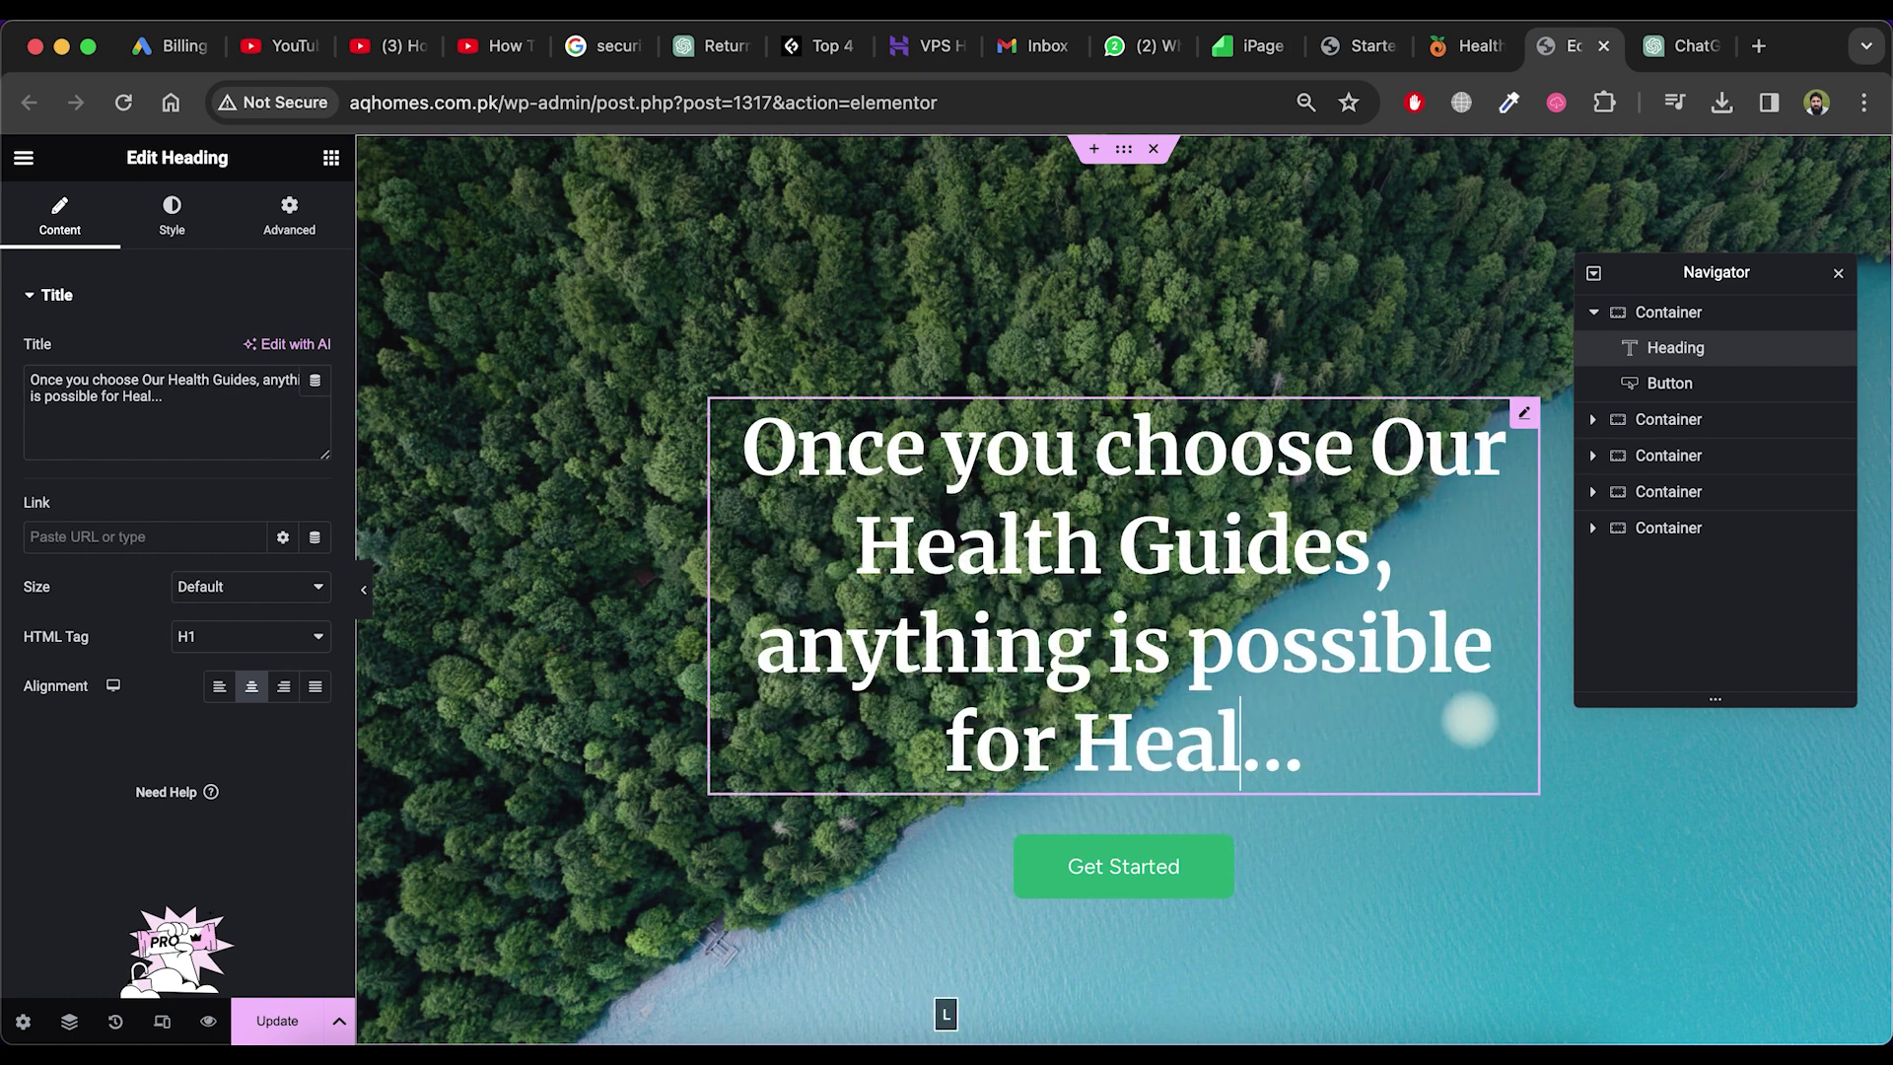
Edit the Get Started button link and paste the health-and-nutrition tagline into the subheading
left_click(1180, 895)
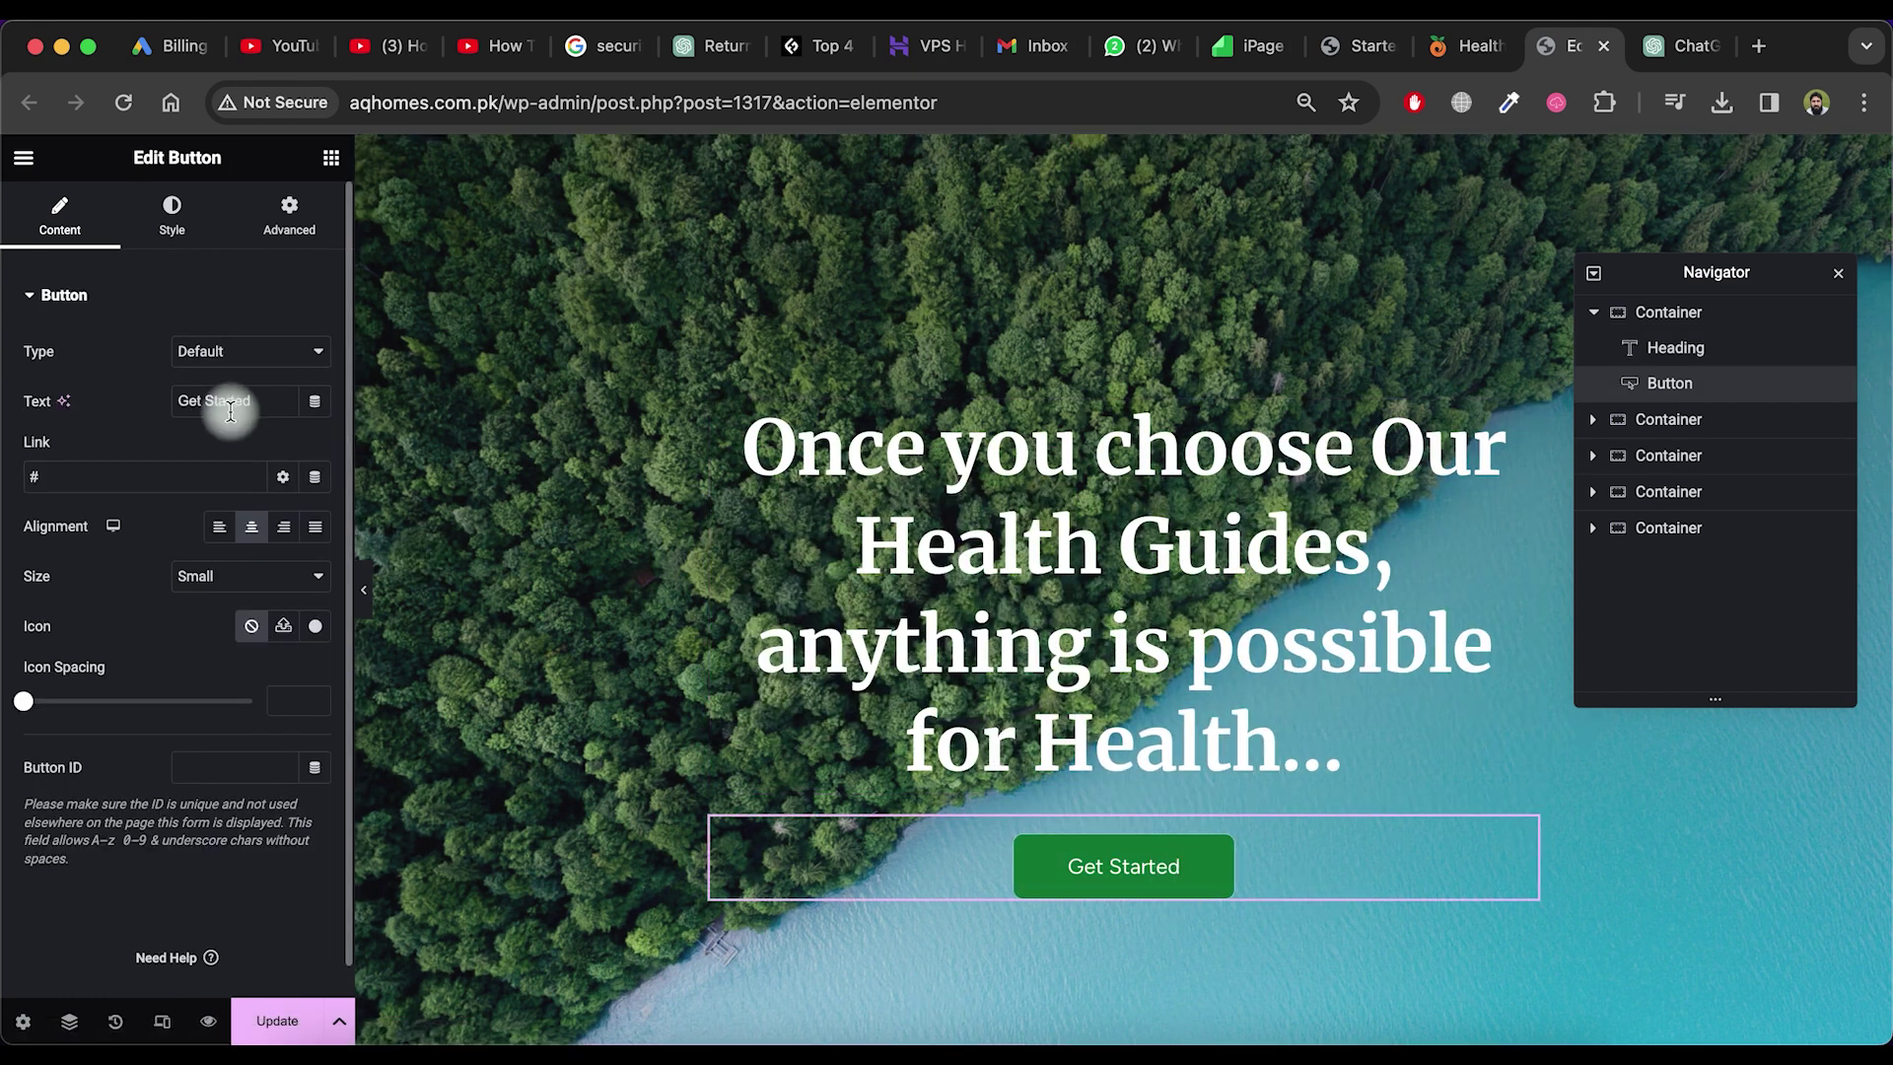
left_click(33, 479)
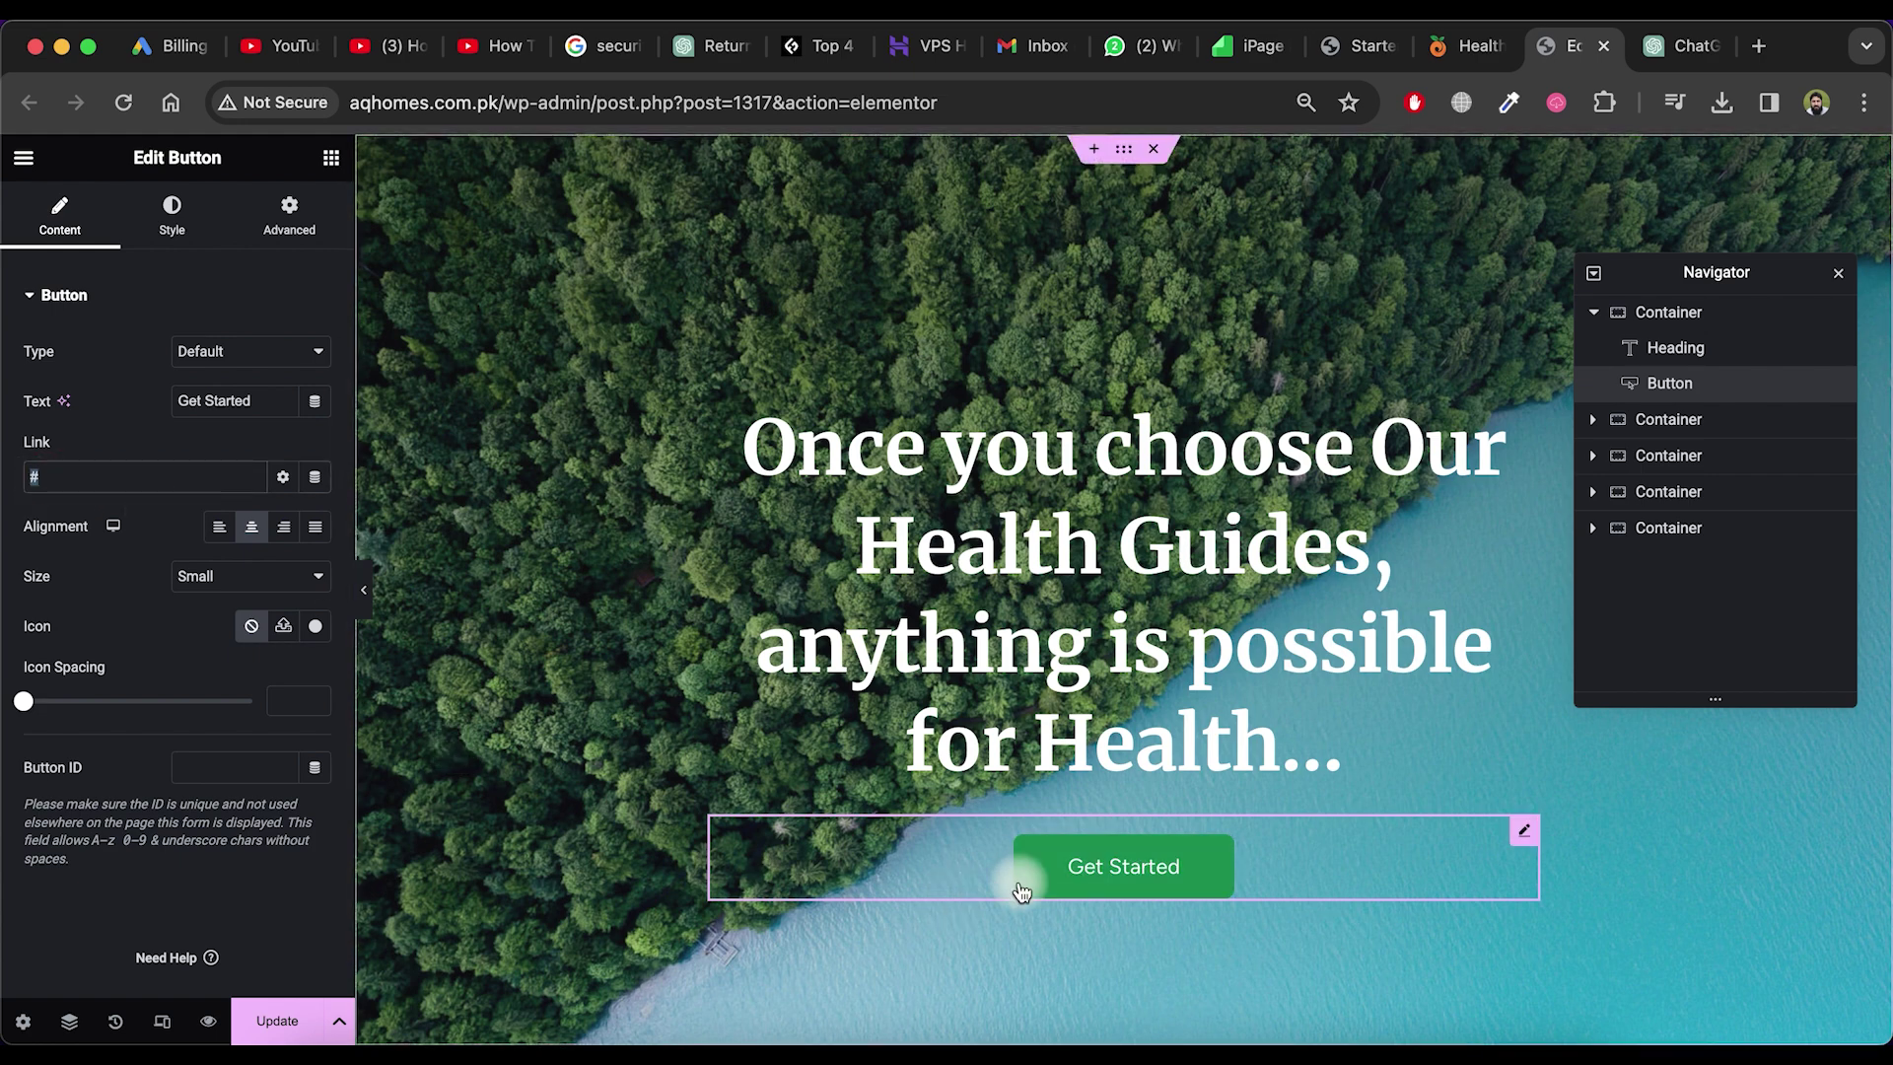
scroll(1014, 878, "down", 5)
left_click(1084, 622)
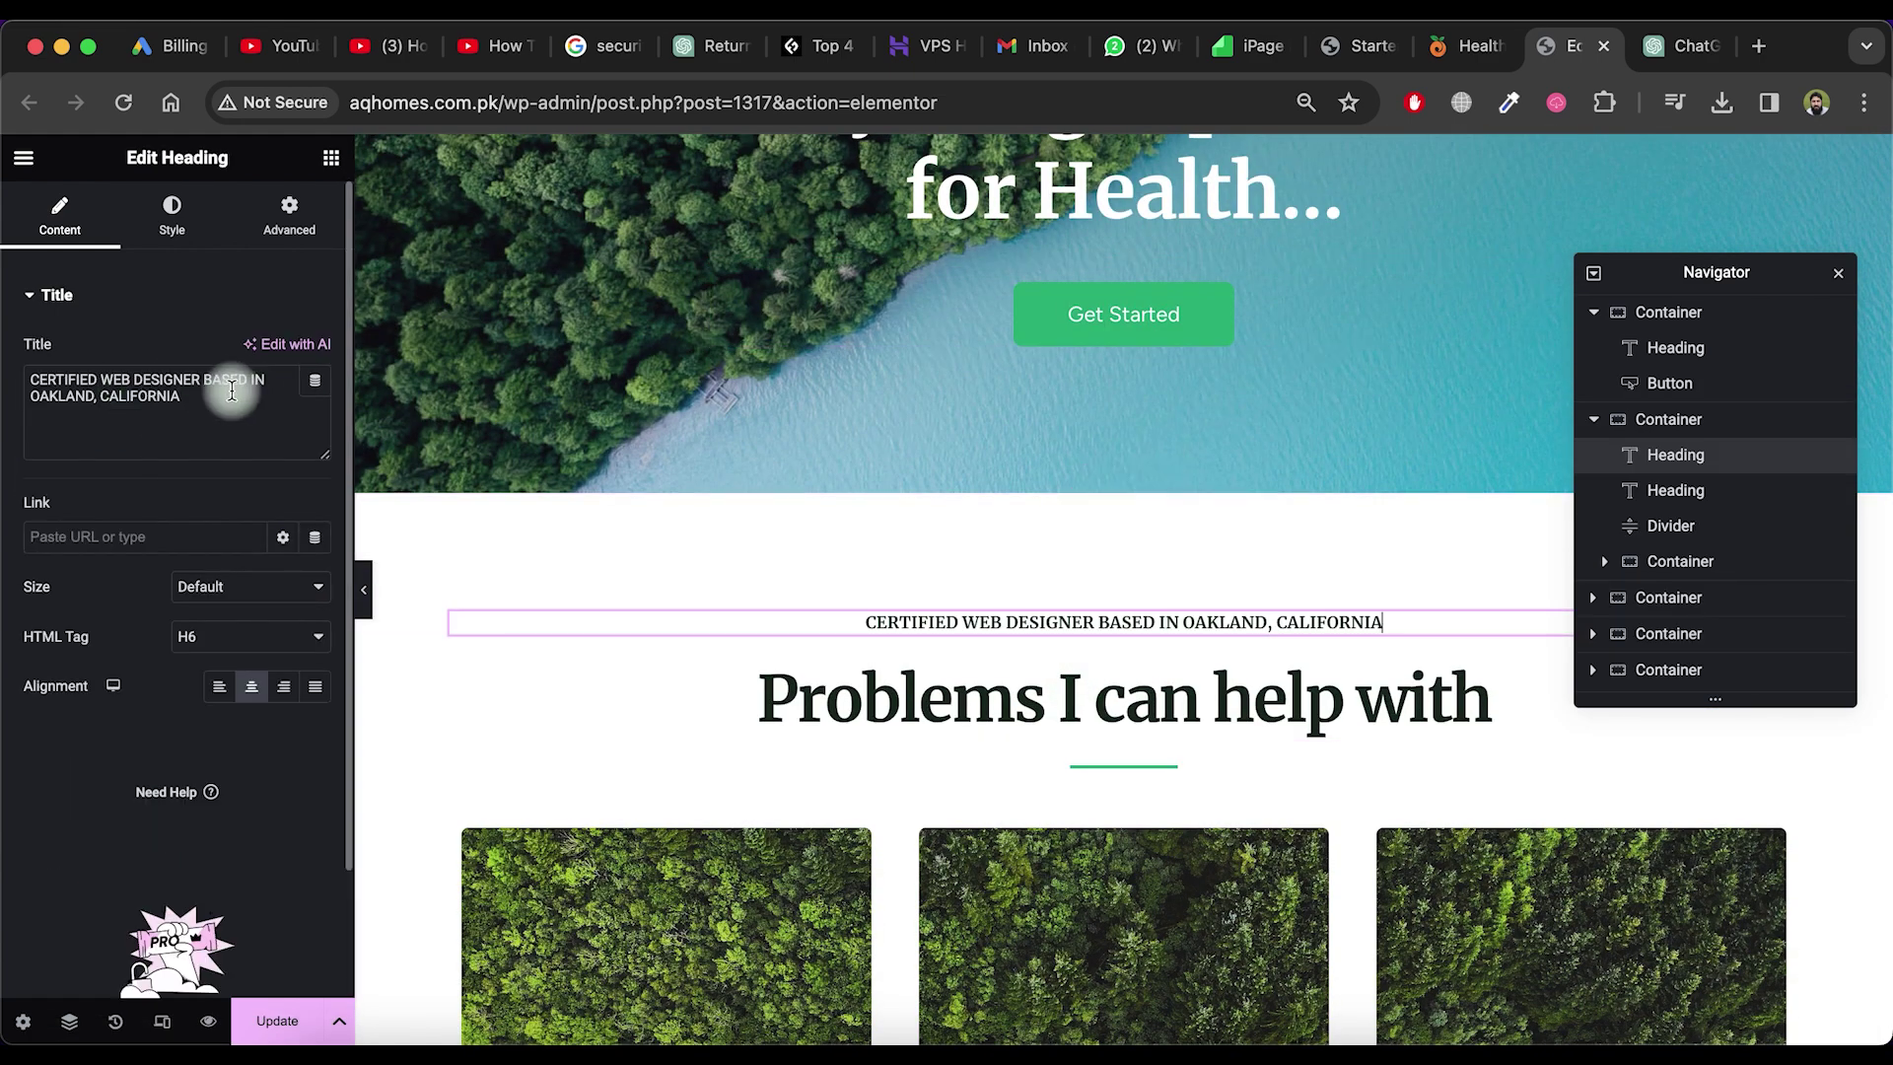
double_click(139, 396)
key("super+a")
type("Discover a path to well-being with our health and nutrition guides website, your trusted source for expert tips and insights!")
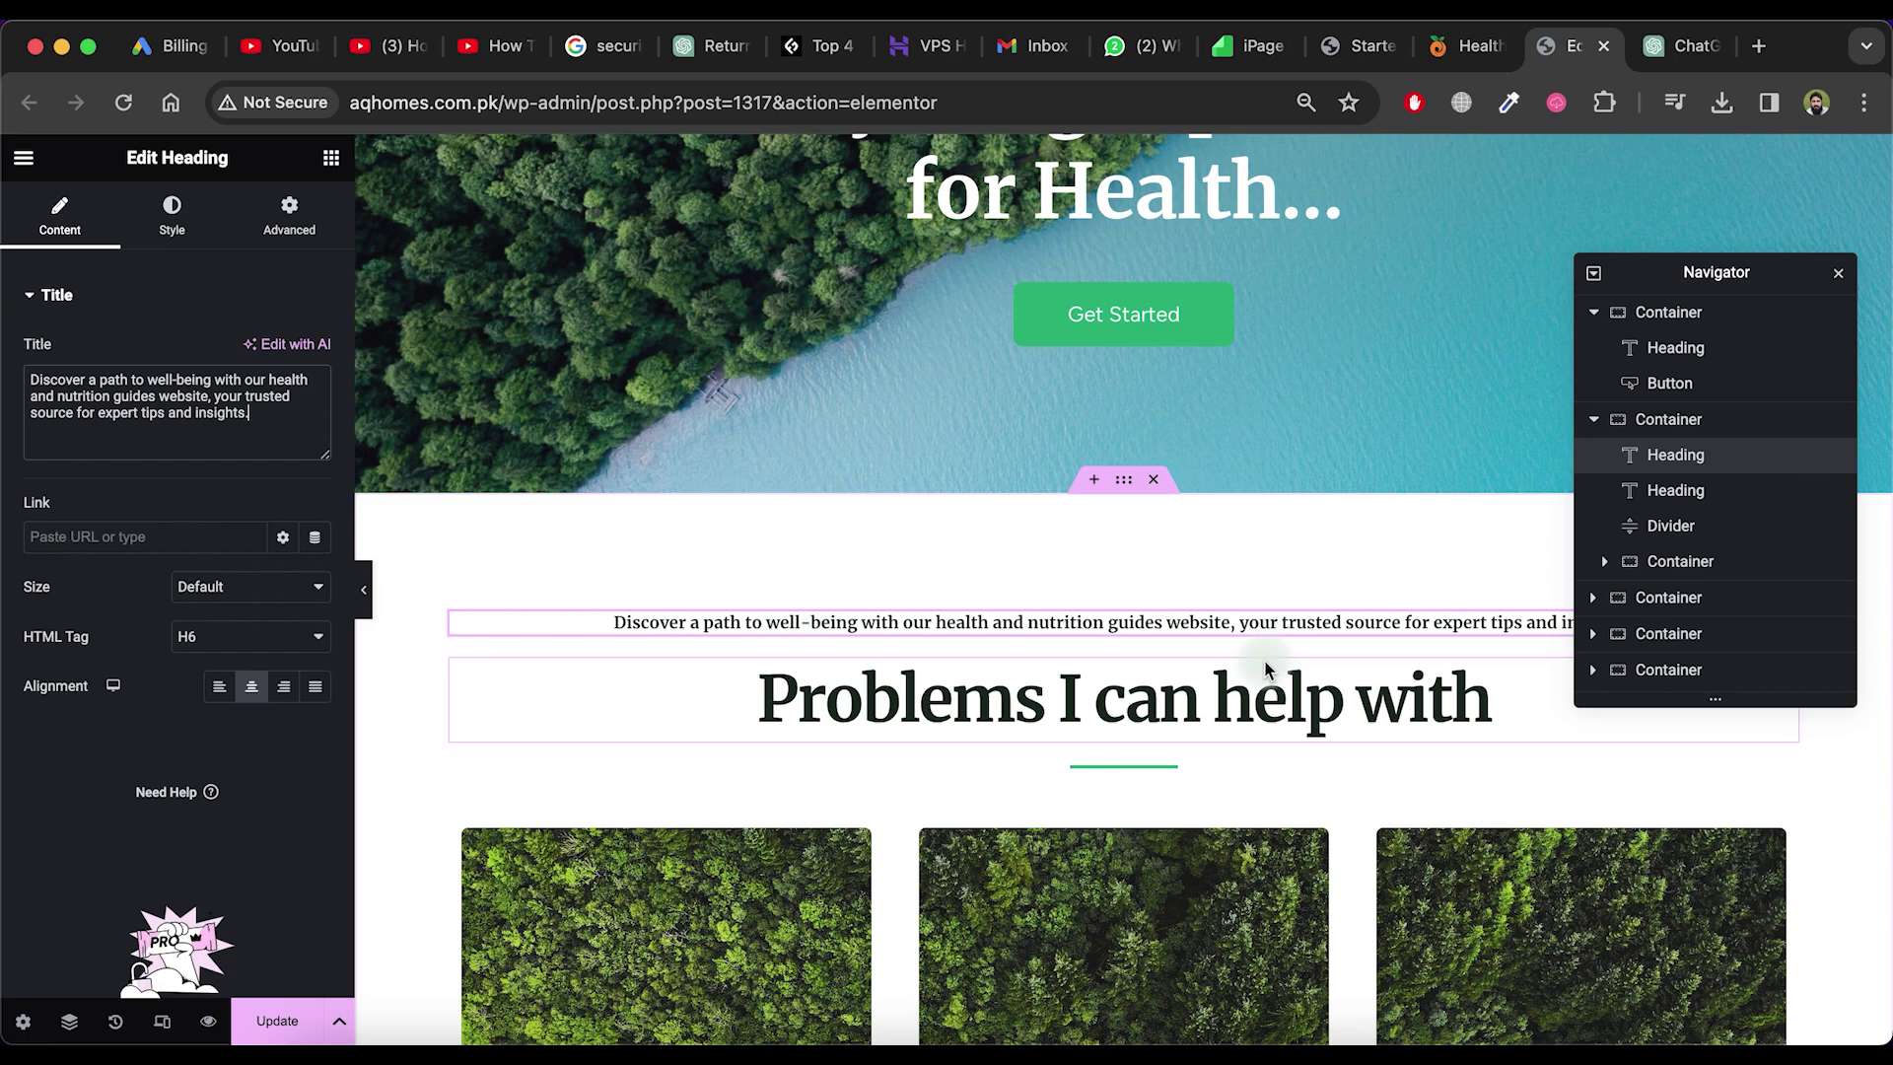
Retitle the 'Problems I can help with' heading to 'What we can cover!'
left_click(1267, 680)
scroll(1268, 664, "down", 1)
double_click(976, 610)
type("What we can cover")
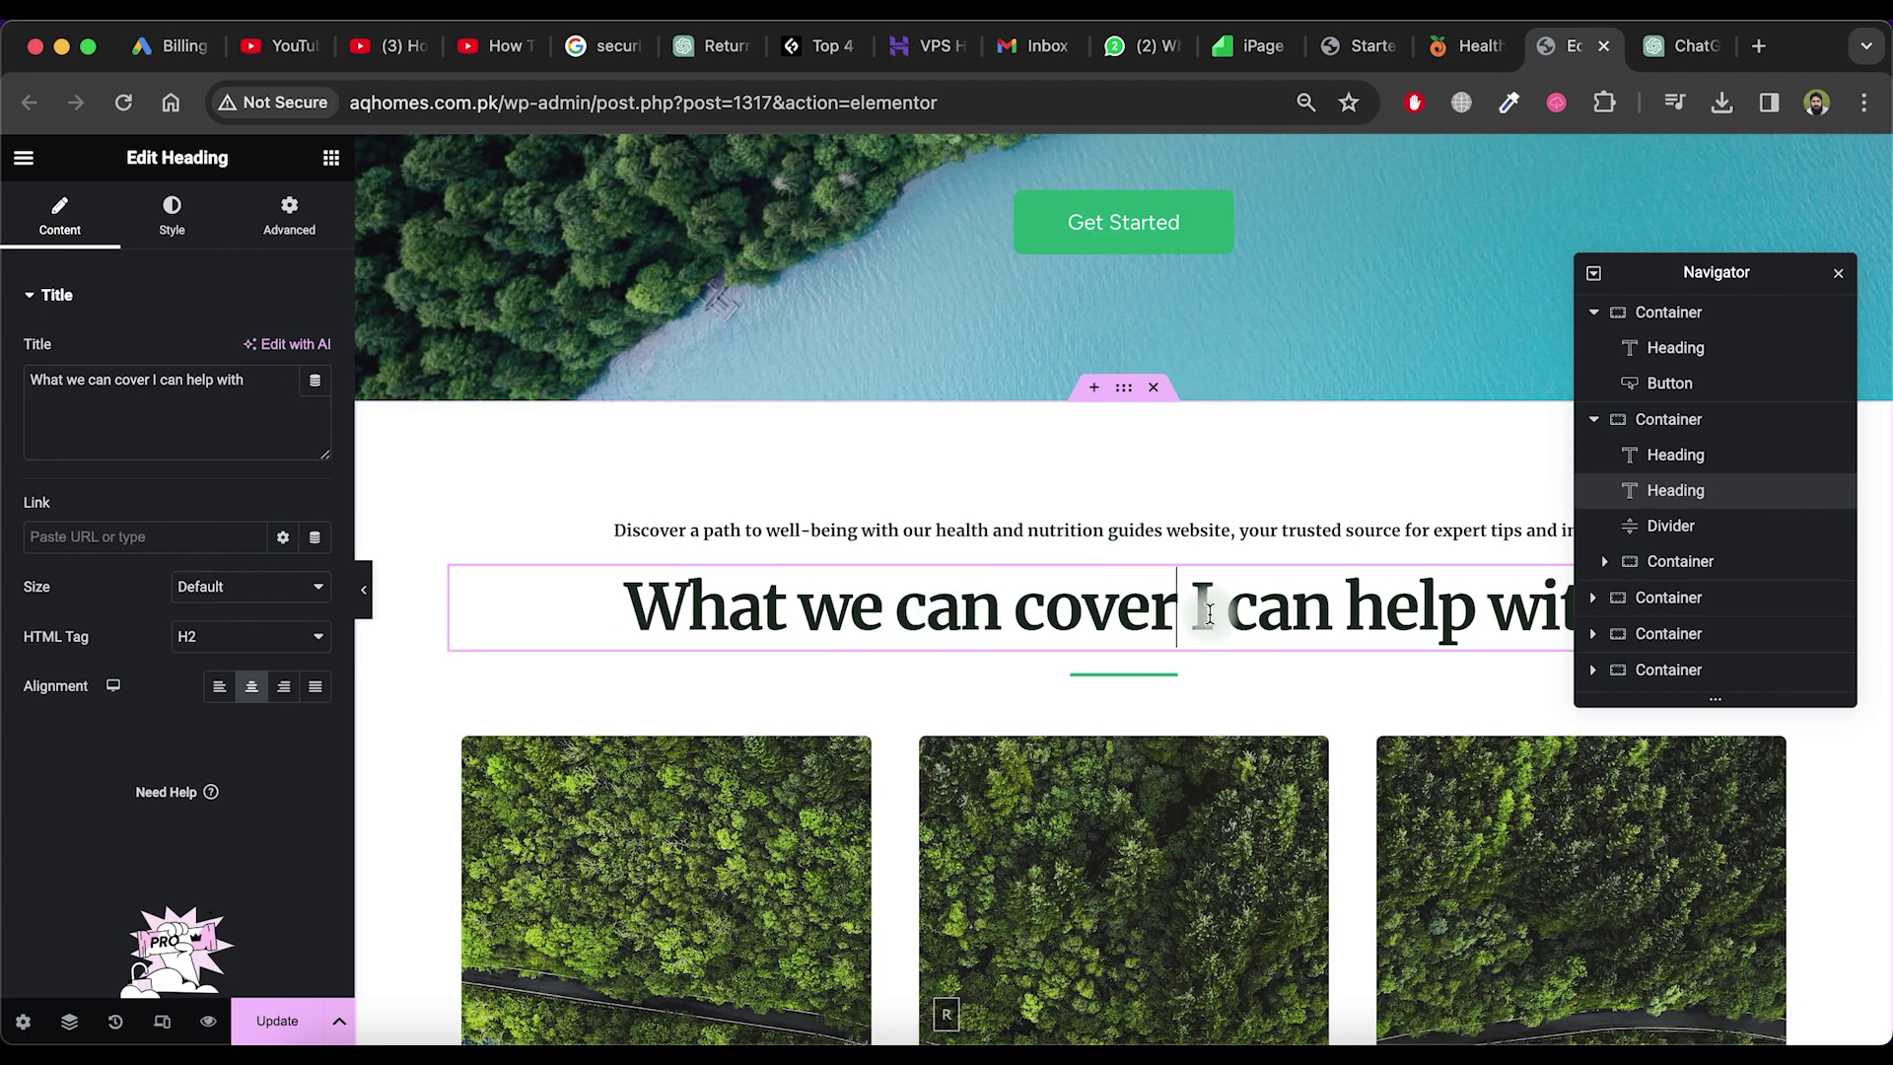
key("shift+End")
type("!")
scroll(717, 629, "down", 6)
left_click(717, 629)
left_click(1686, 45)
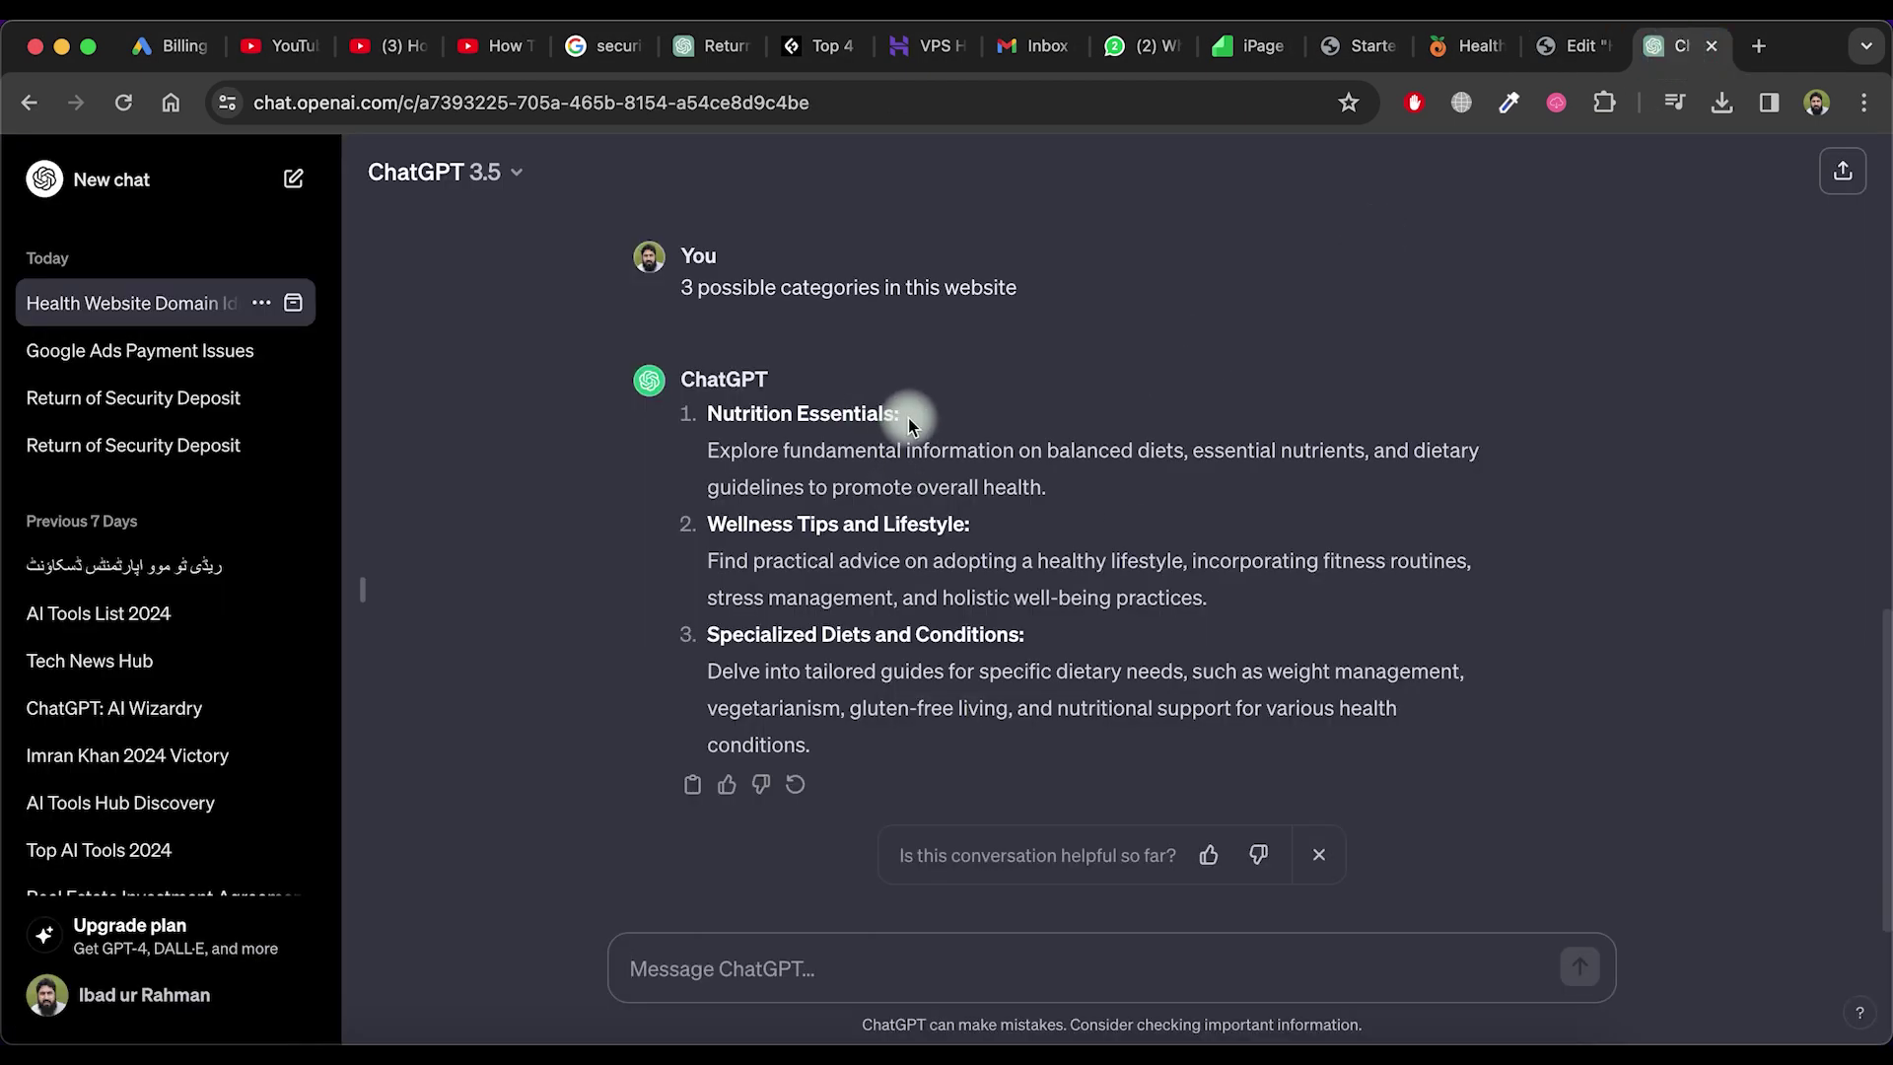
Fill the first service card with the 'Nutrition Essentials' title and its ChatGPT description
left_click_drag(908, 418, 695, 414)
key("ctrl+shift+Tab")
left_click_drag(110, 558, 43, 558)
type("Nutrition Essentials:")
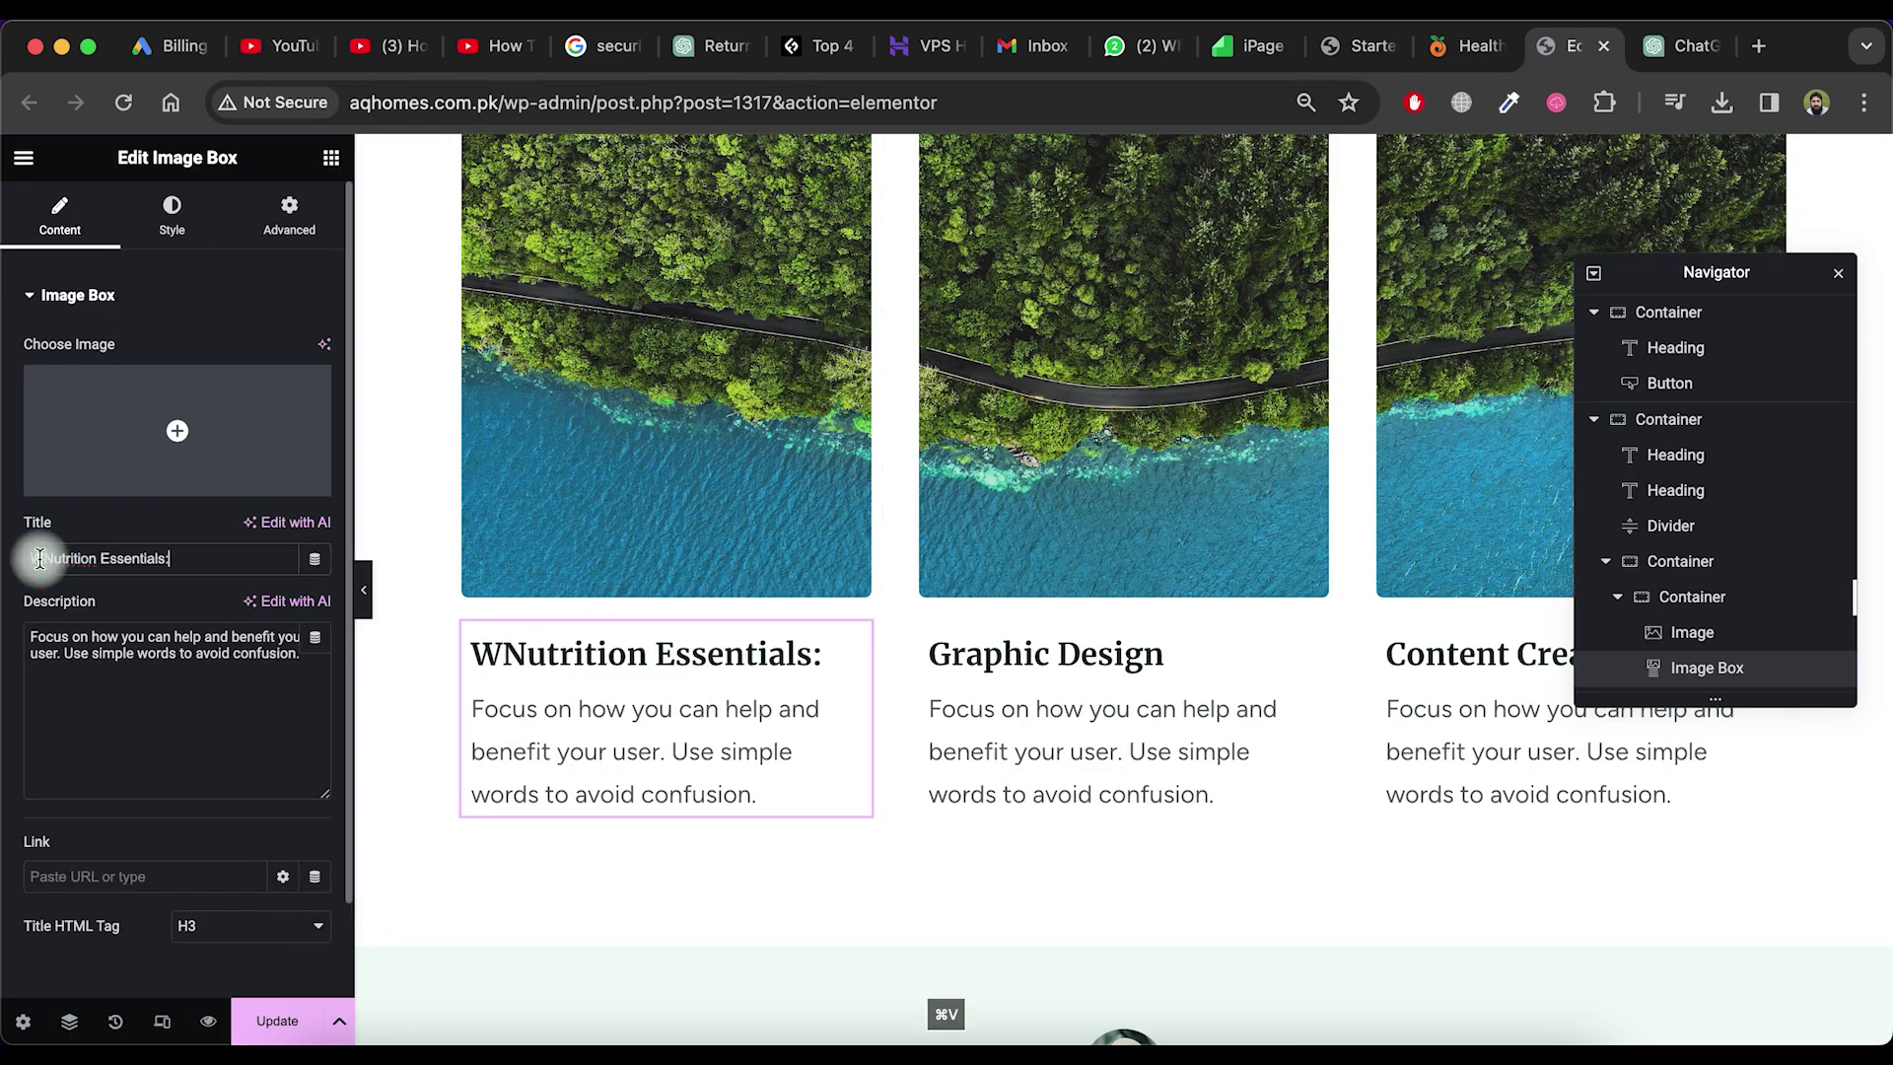
left_click(42, 558)
key("BackSpace")
key("ctrl+Tab")
left_click_drag(1047, 487, 643, 452)
key("super+c")
key("ctrl+shift+Tab")
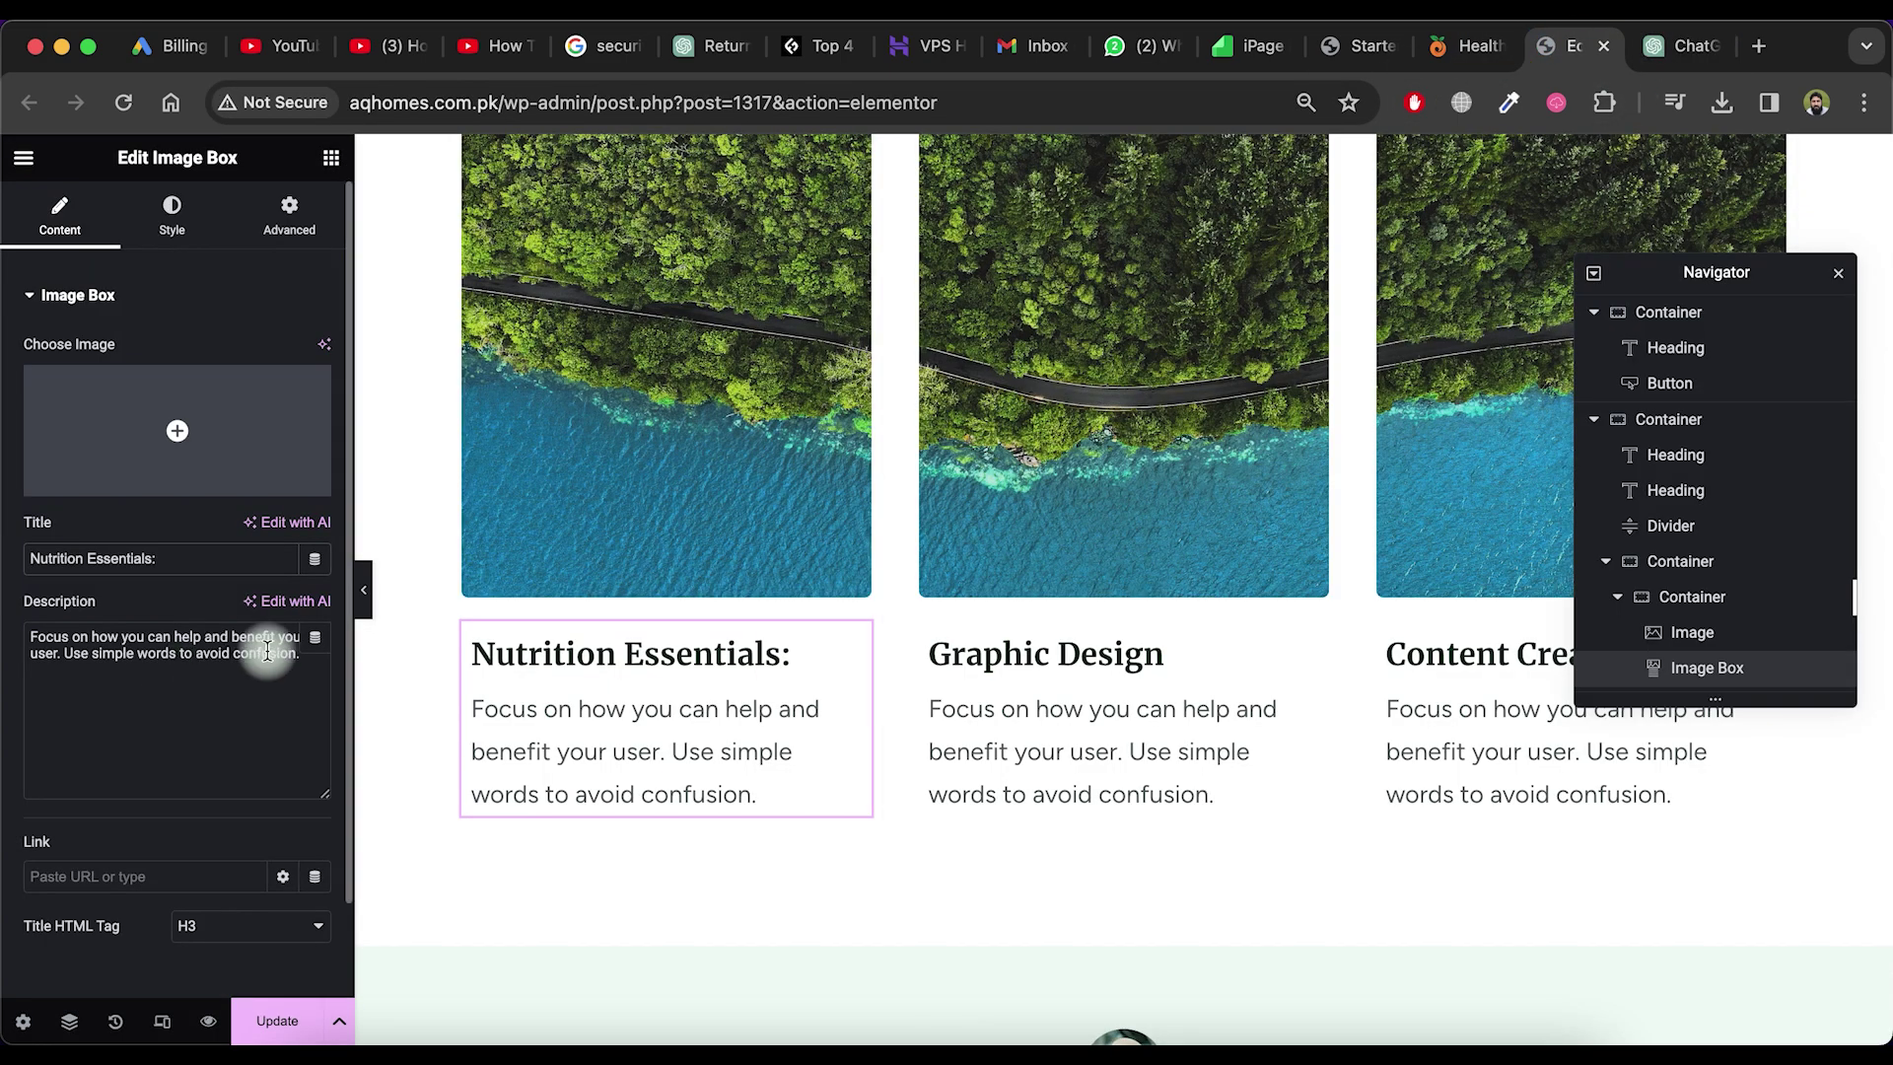
left_click(266, 646)
key("super+a")
key("super+v")
Give the second card the Wellness Tips and Lifestyle description from ChatGPT
key("ctrl+Tab")
left_click_drag(966, 524, 695, 523)
key("super+c")
left_click(1574, 46)
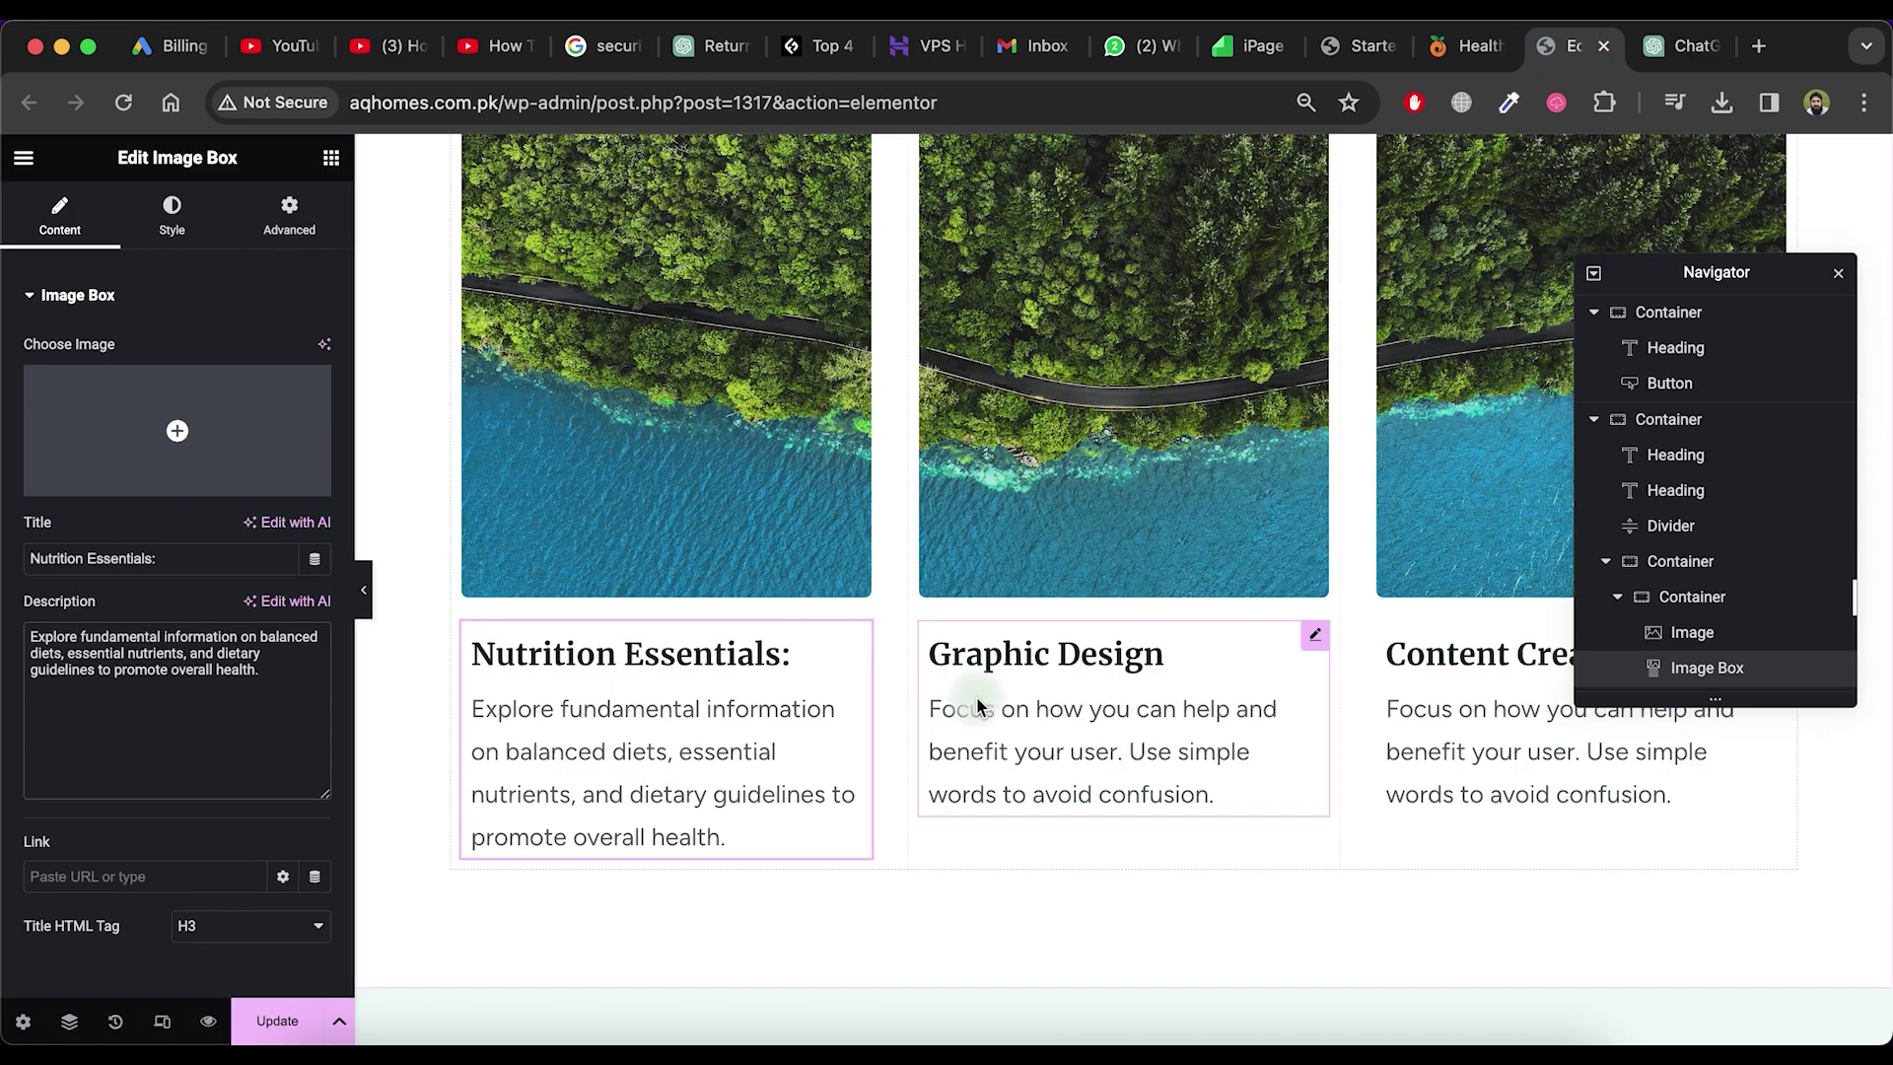
left_click(972, 697)
left_click_drag(110, 553, 20, 553)
left_click(1681, 46)
left_click_drag(1207, 599, 704, 560)
key("super+c")
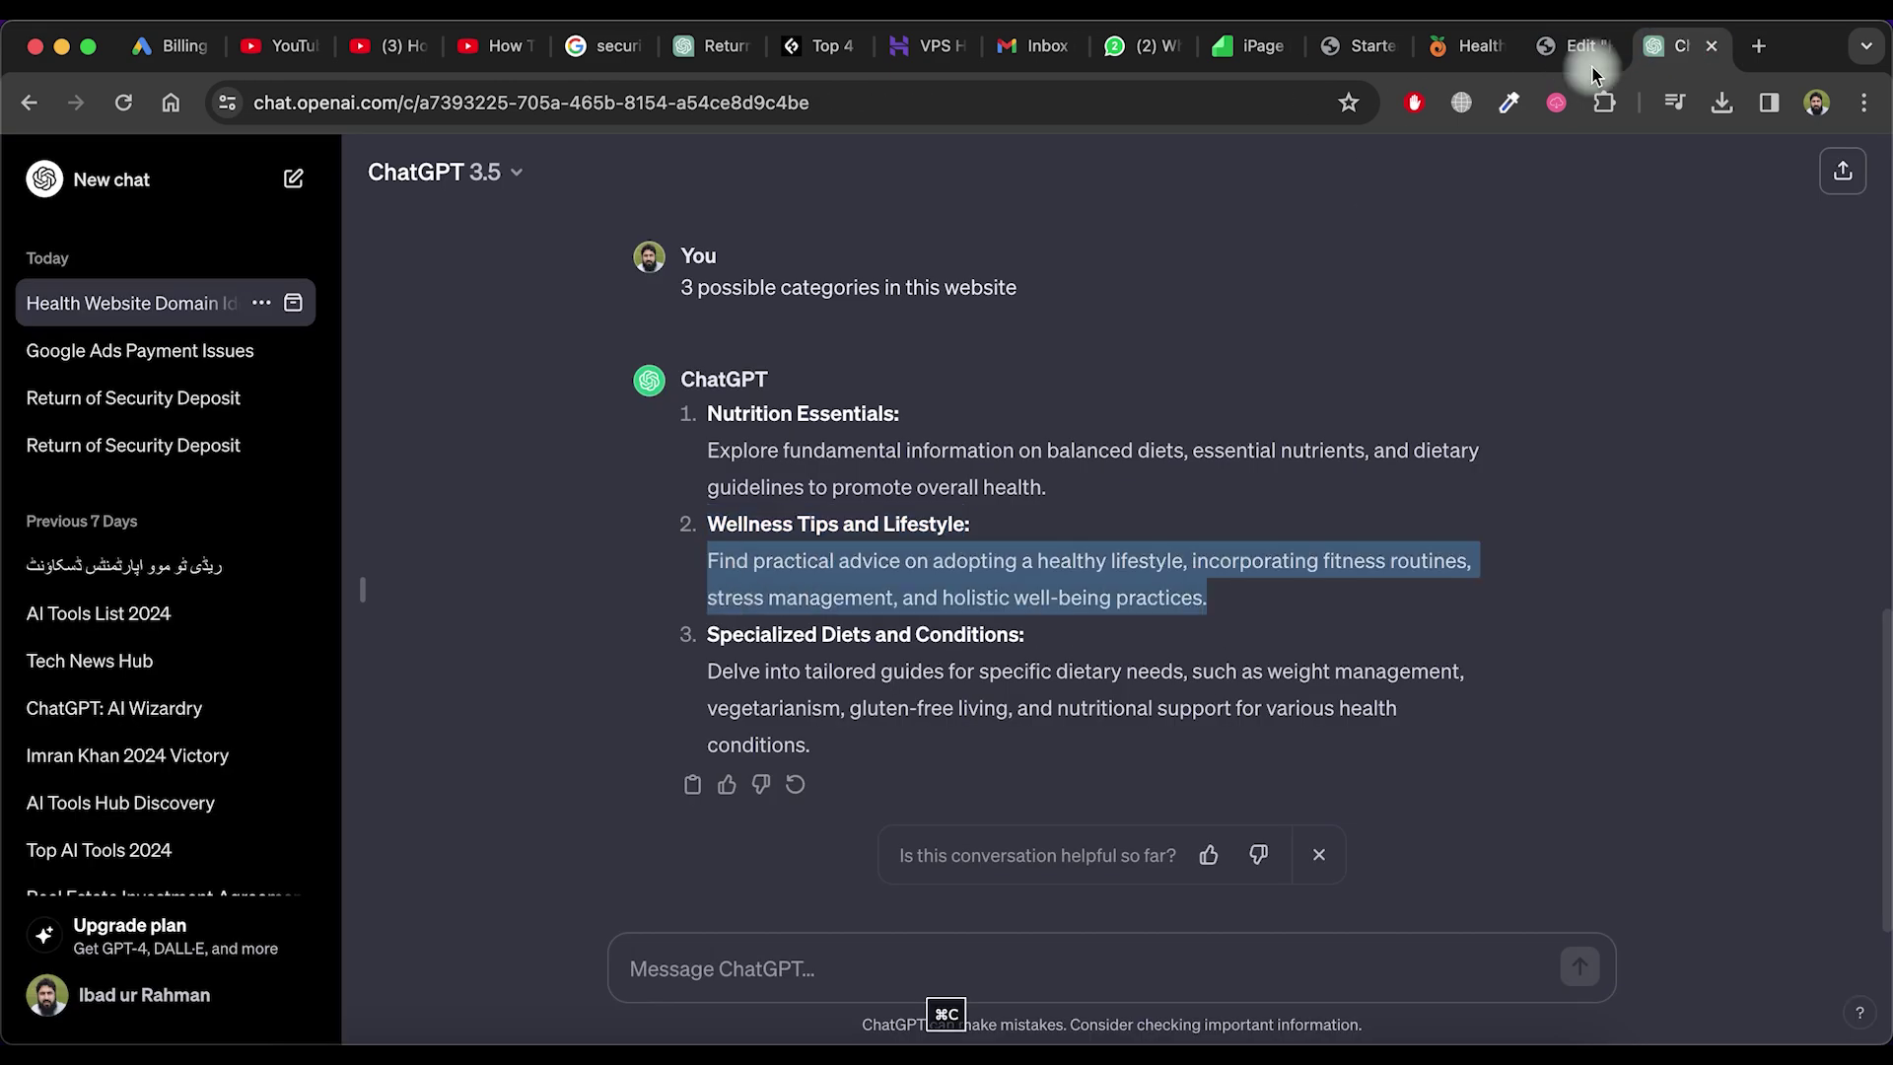
left_click(1574, 45)
left_click(262, 667)
key("super+a")
key("super+v")
Set the third card to 'Specialized Diets and Conditions' with its description, and update the page
left_click(1479, 759)
key("ctrl+Tab")
left_click_drag(1030, 631, 695, 631)
key("super+c")
left_click(1575, 45)
left_click_drag(110, 558, 19, 570)
key("super+v")
left_click(1682, 46)
left_click_drag(773, 744, 702, 684)
key("super+c")
left_click(1574, 45)
left_click(256, 729)
key("super+a")
key("super+v")
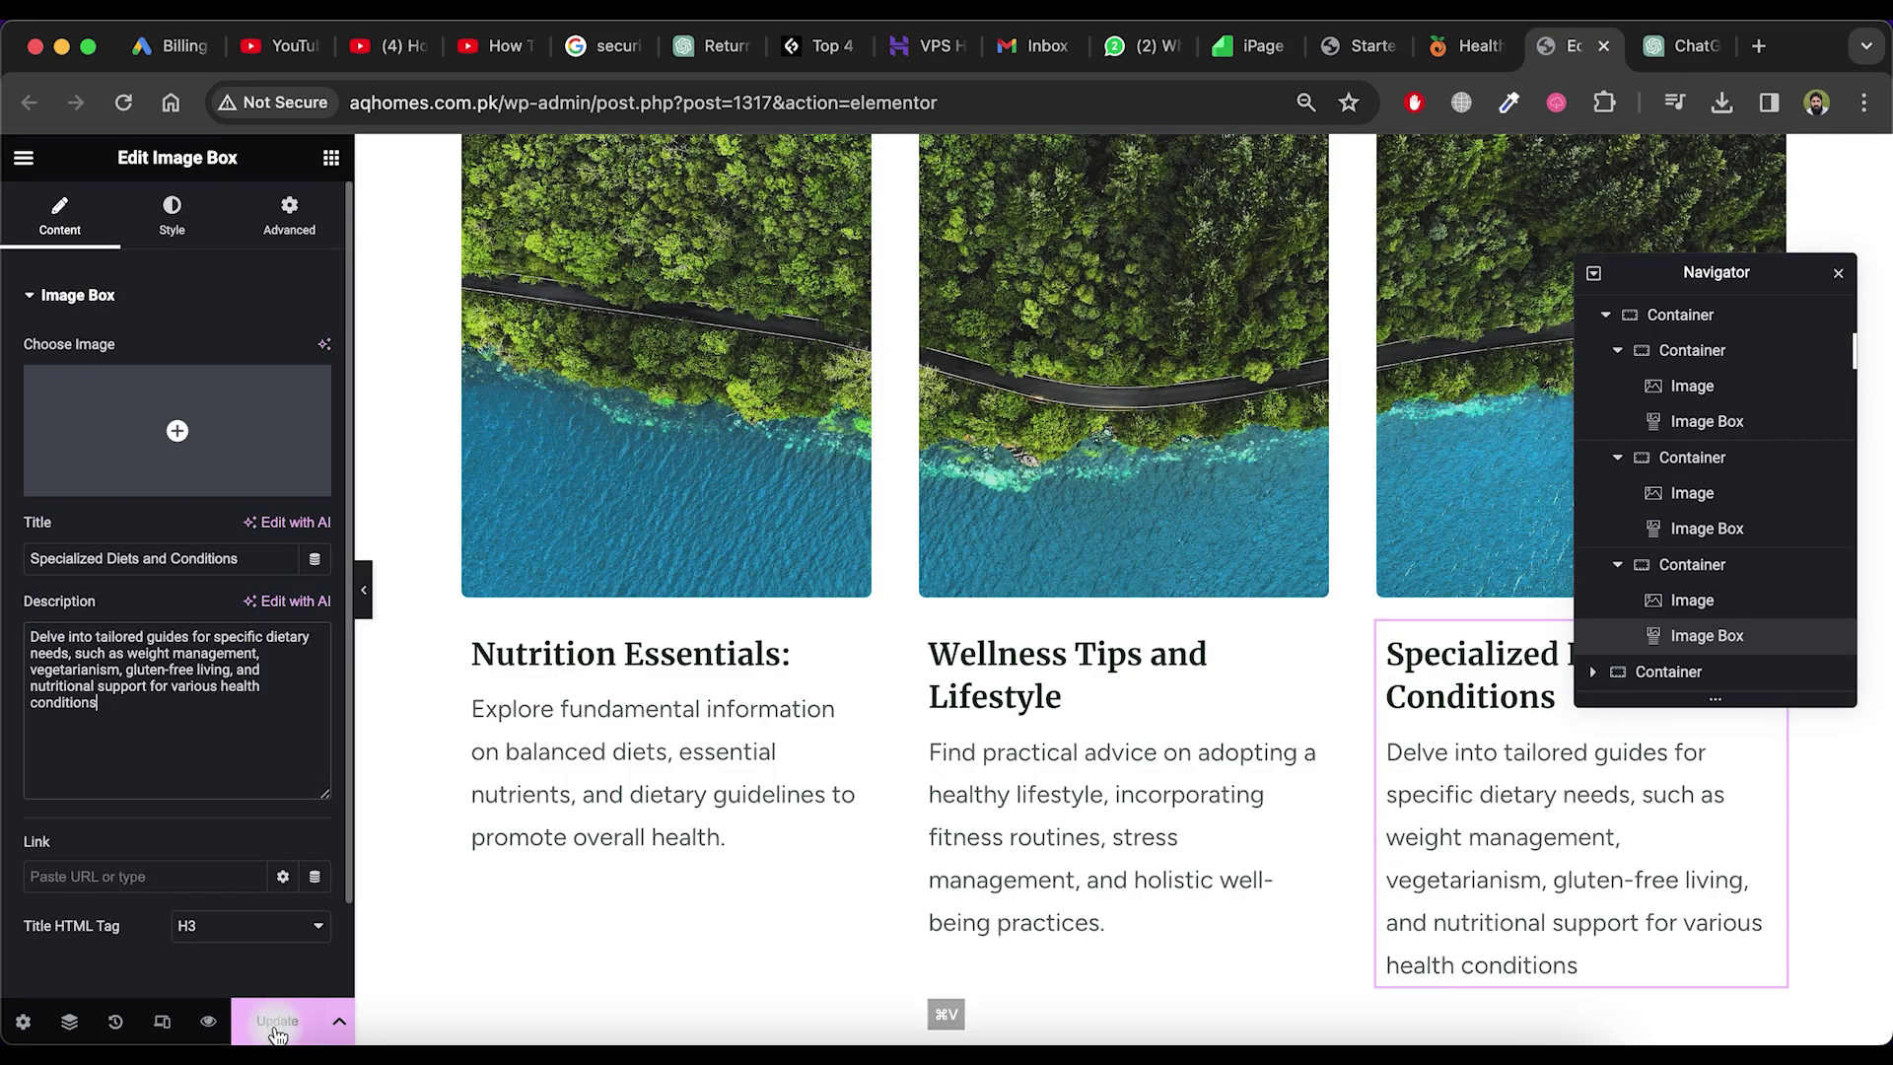
left_click(277, 1027)
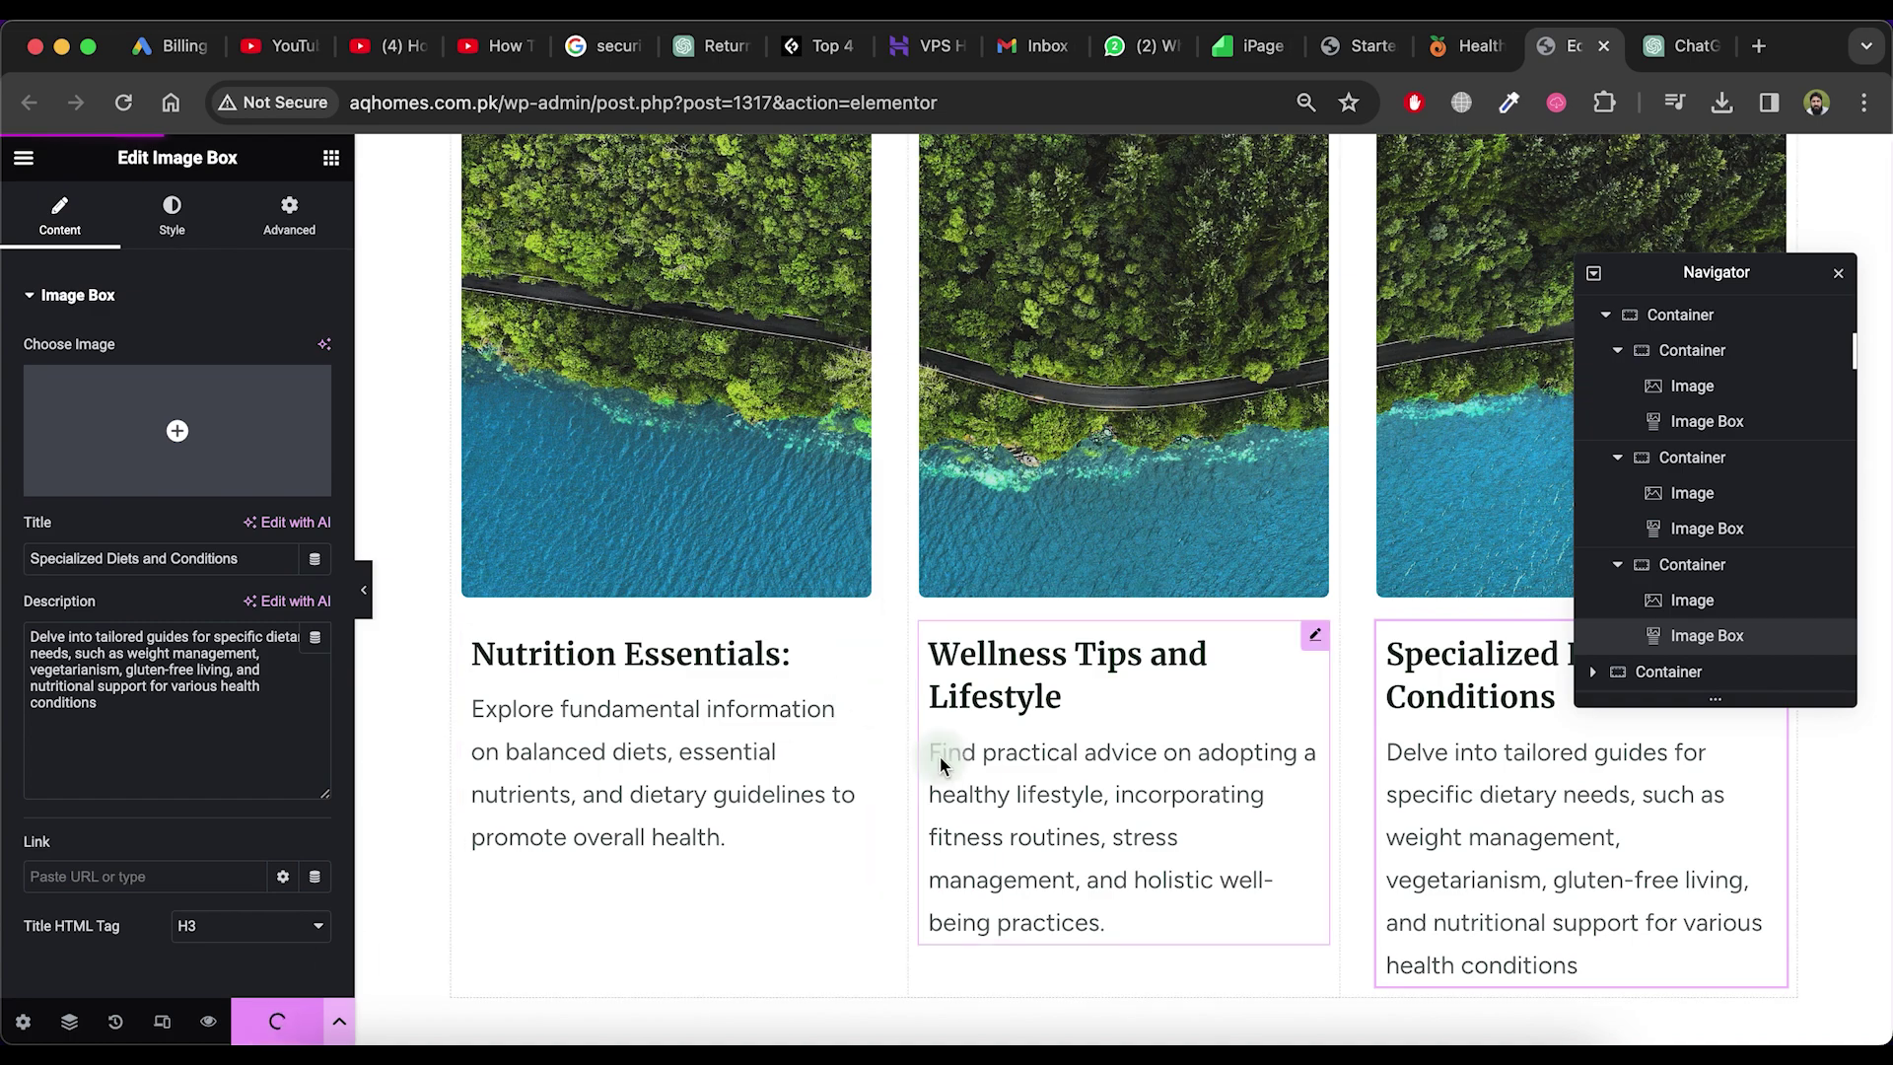
scroll(938, 756, "down", 7)
Replace the testimonial avatar with a photo uploaded from the computer
left_click(1141, 673)
left_click(1124, 618)
scroll(1124, 618, "down", 2)
scroll(1250, 676, "up", 3)
left_click(1251, 677)
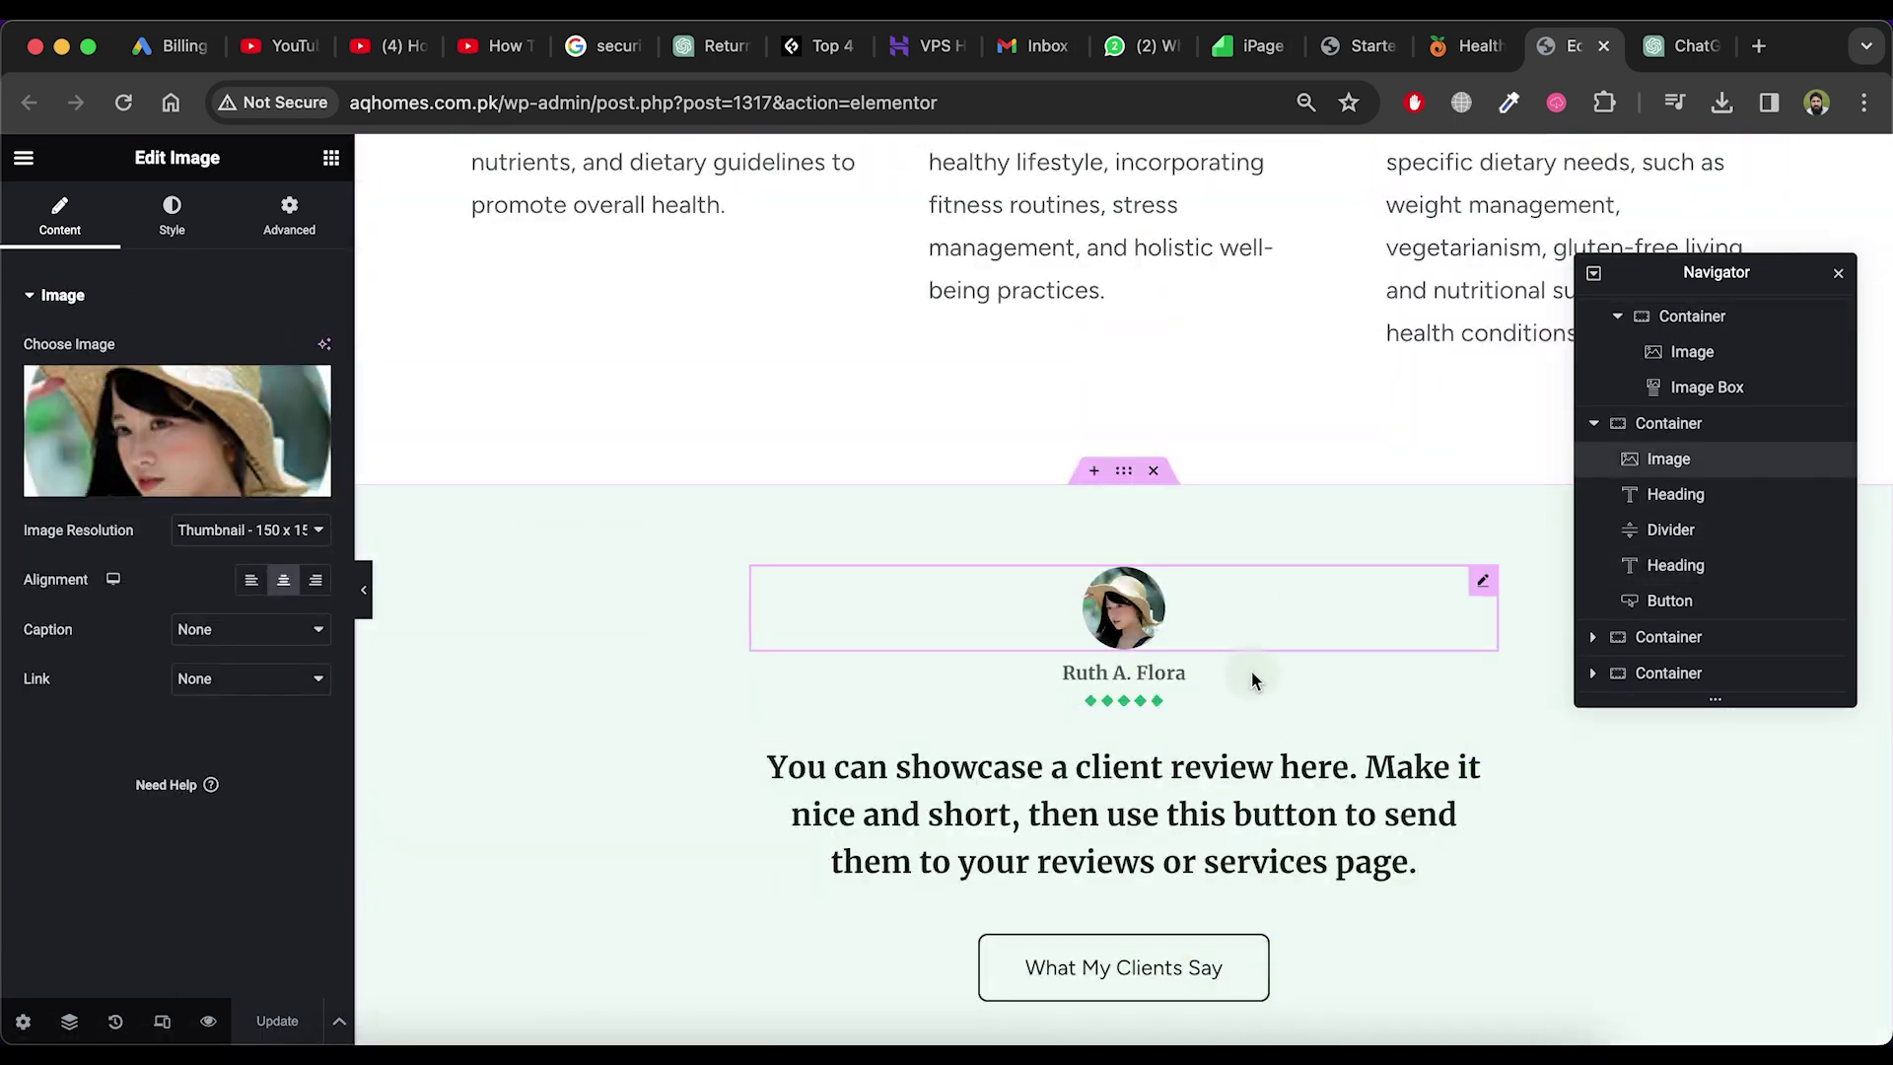
left_click(1123, 961)
scroll(710, 431, "down", 3)
scroll(593, 618, "up", 2)
left_click(702, 648)
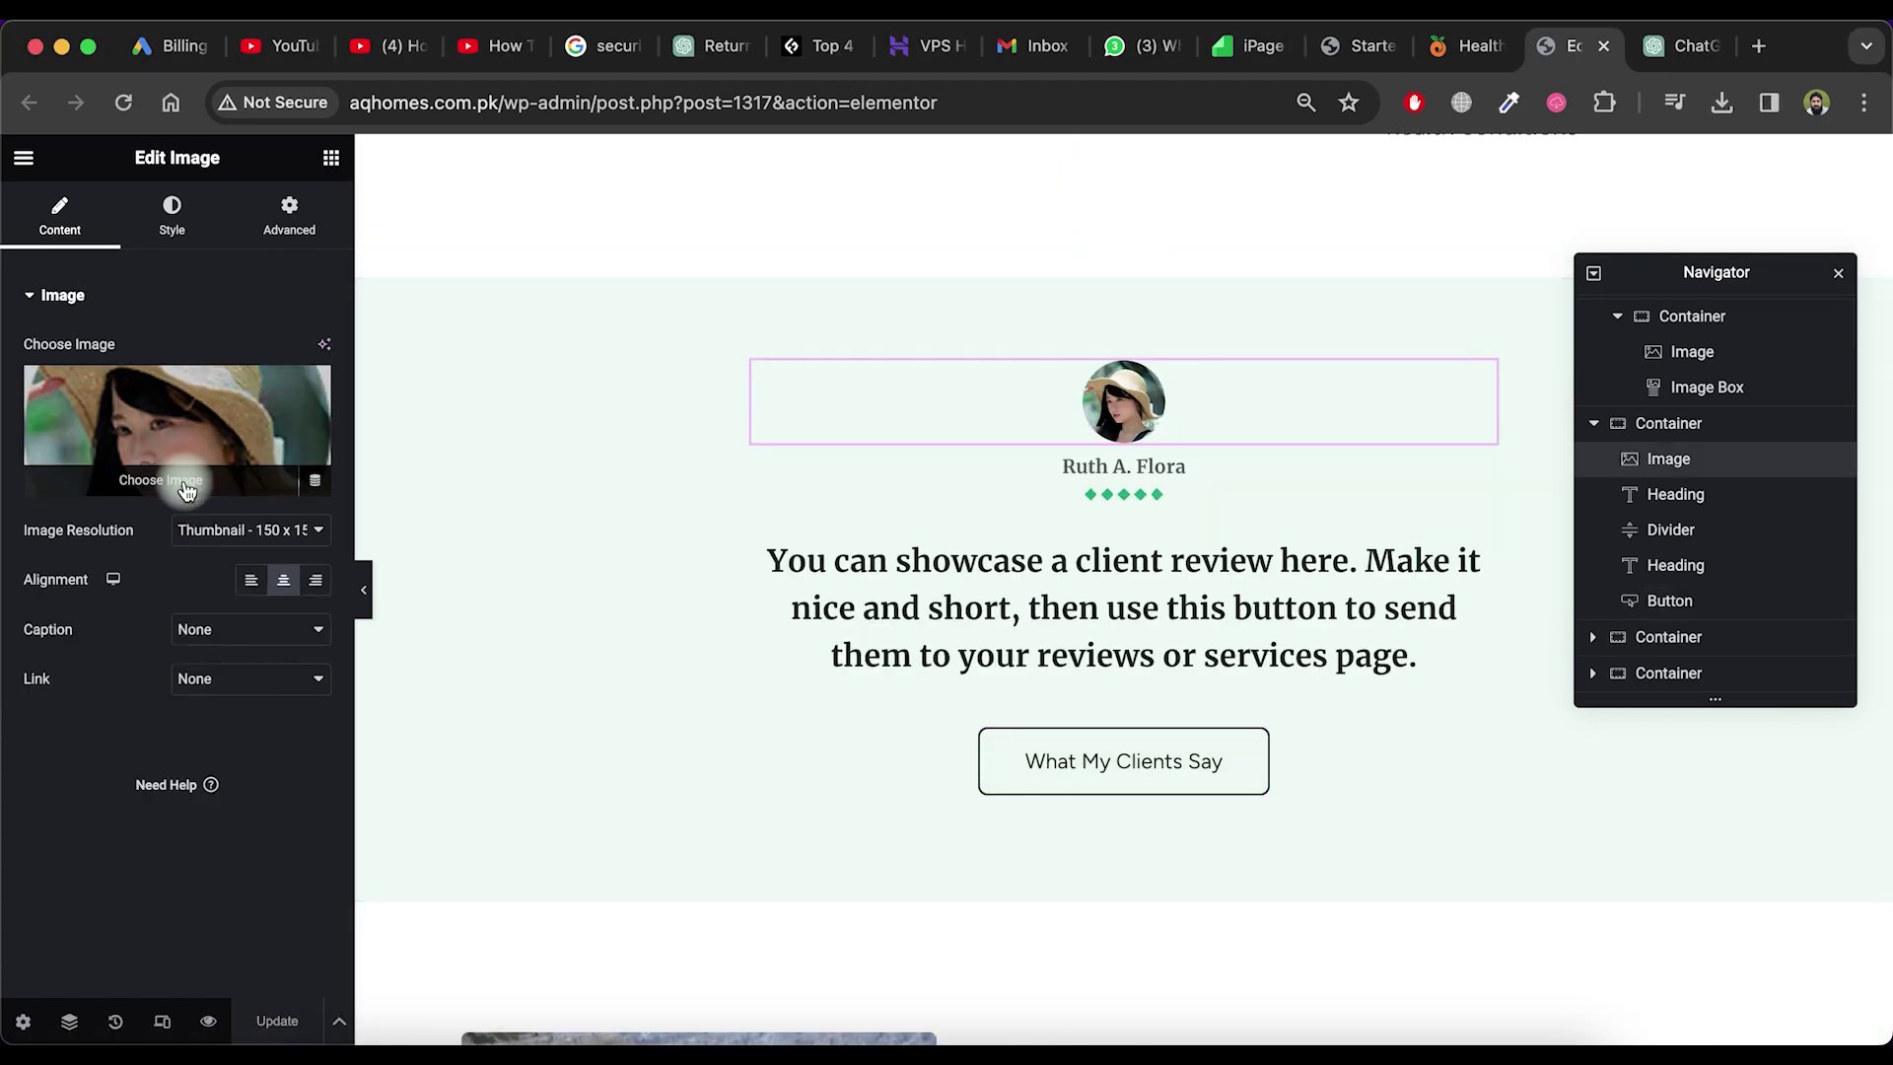
left_click(182, 483)
left_click(1064, 588)
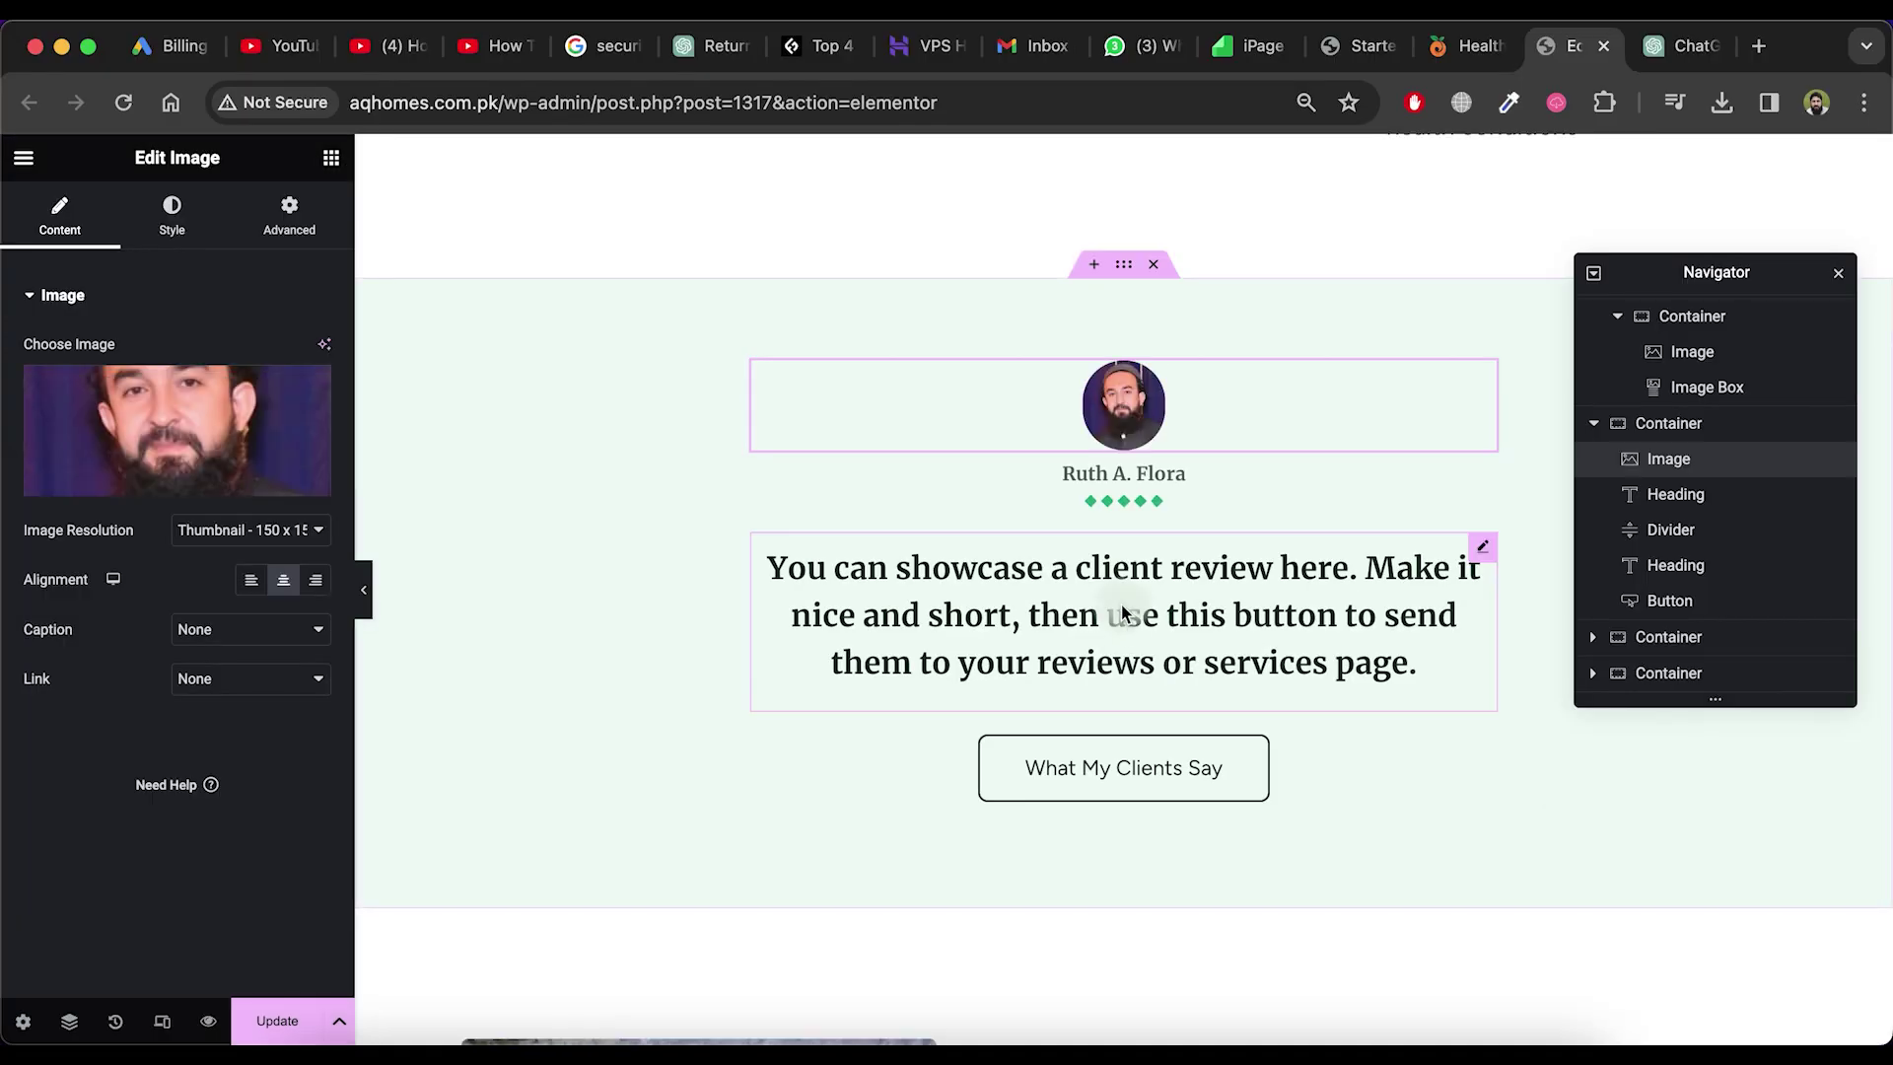
Append 'Change it' to the end of the client review text
left_click(1119, 614)
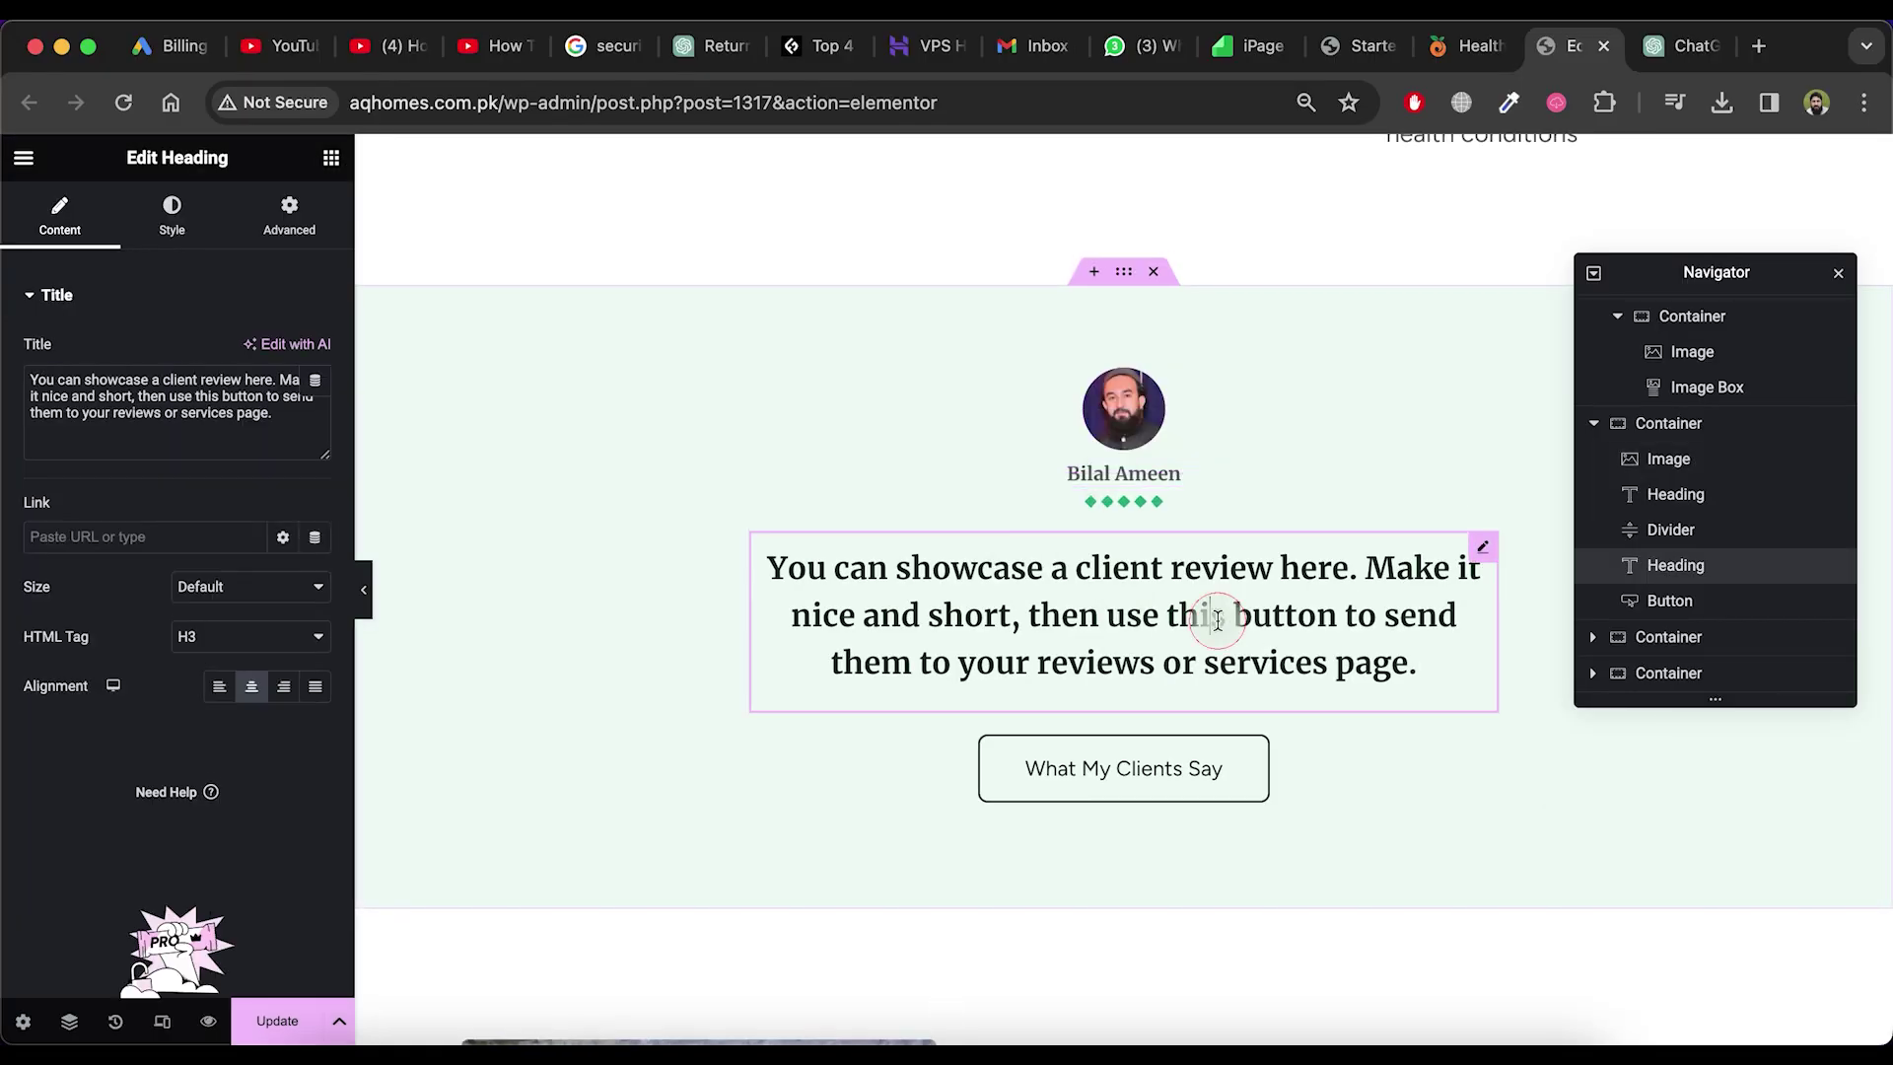
left_click(1419, 663)
type("Change it")
scroll(1341, 828, "down", 10)
scroll(1663, 854, "up", 5)
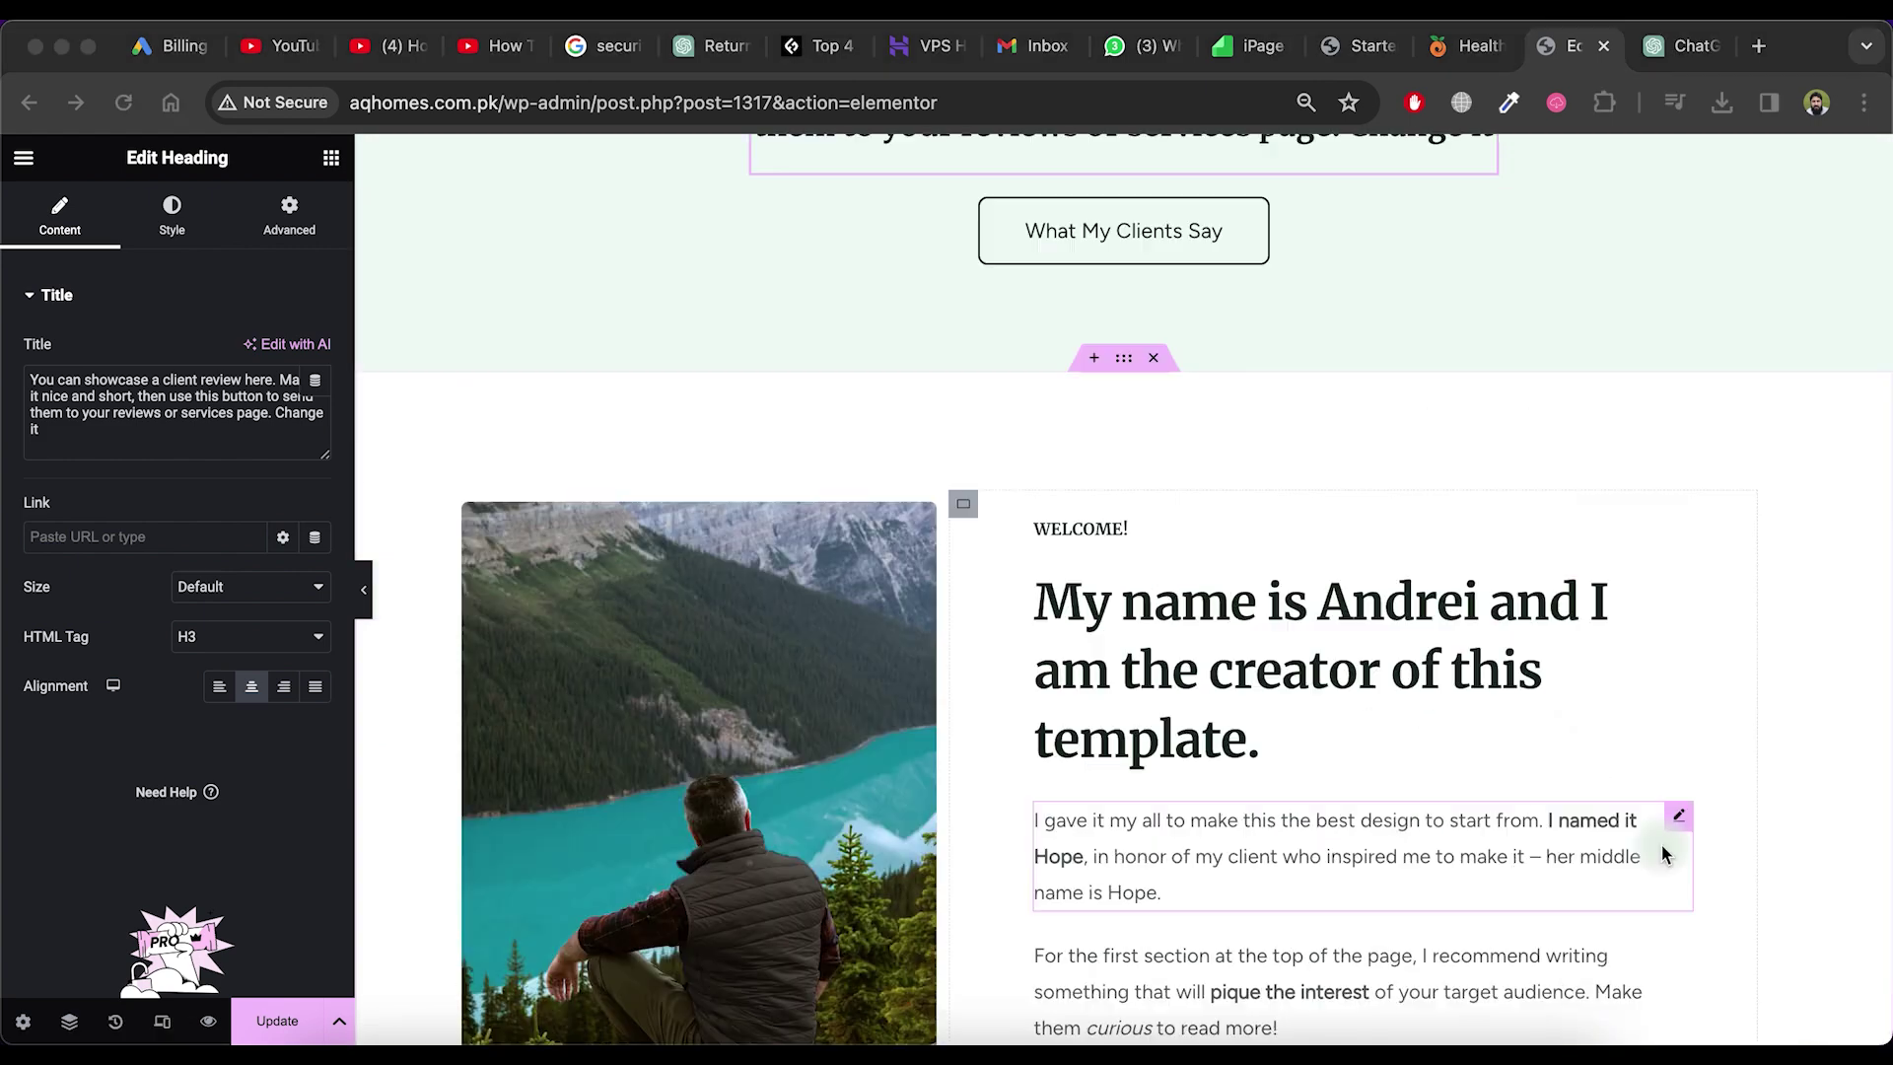
Replace the about-section photo with an orange calla lily from the free stock images
left_click(1080, 528)
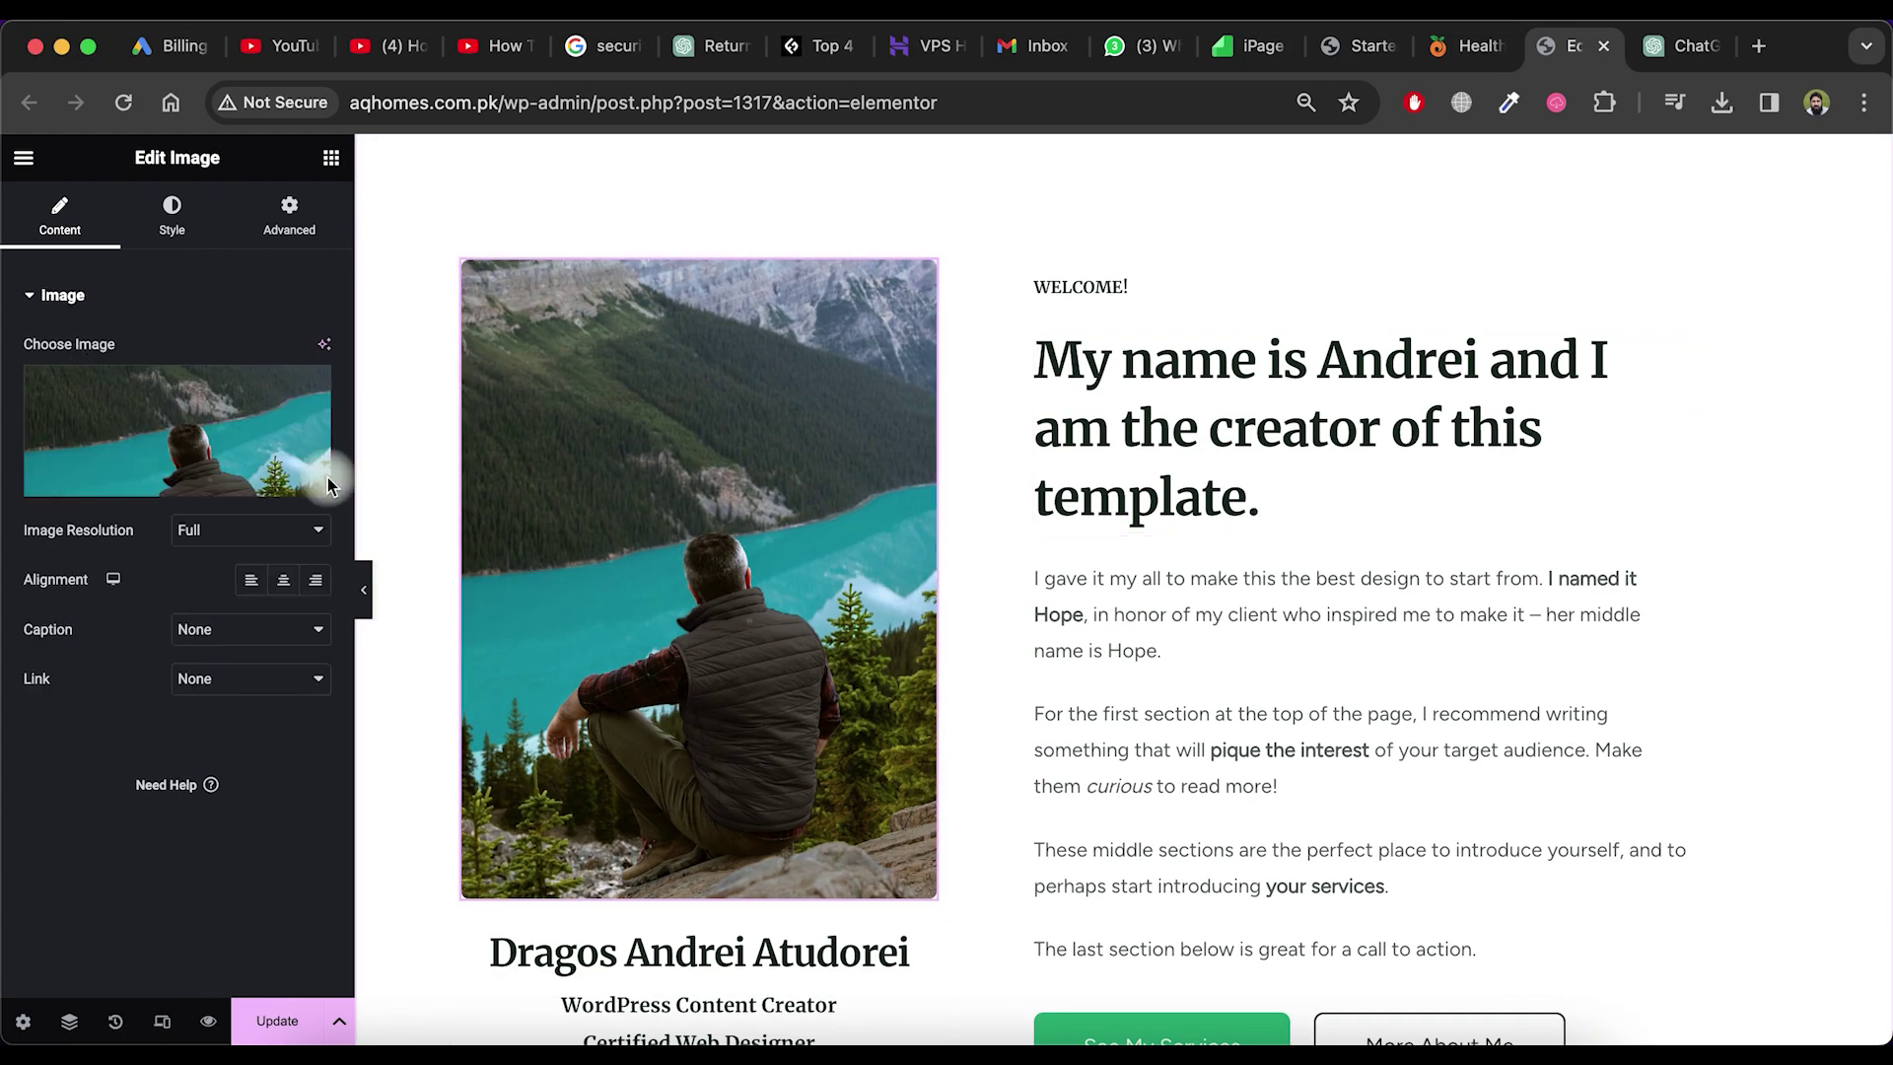
left_click(169, 423)
left_click(571, 249)
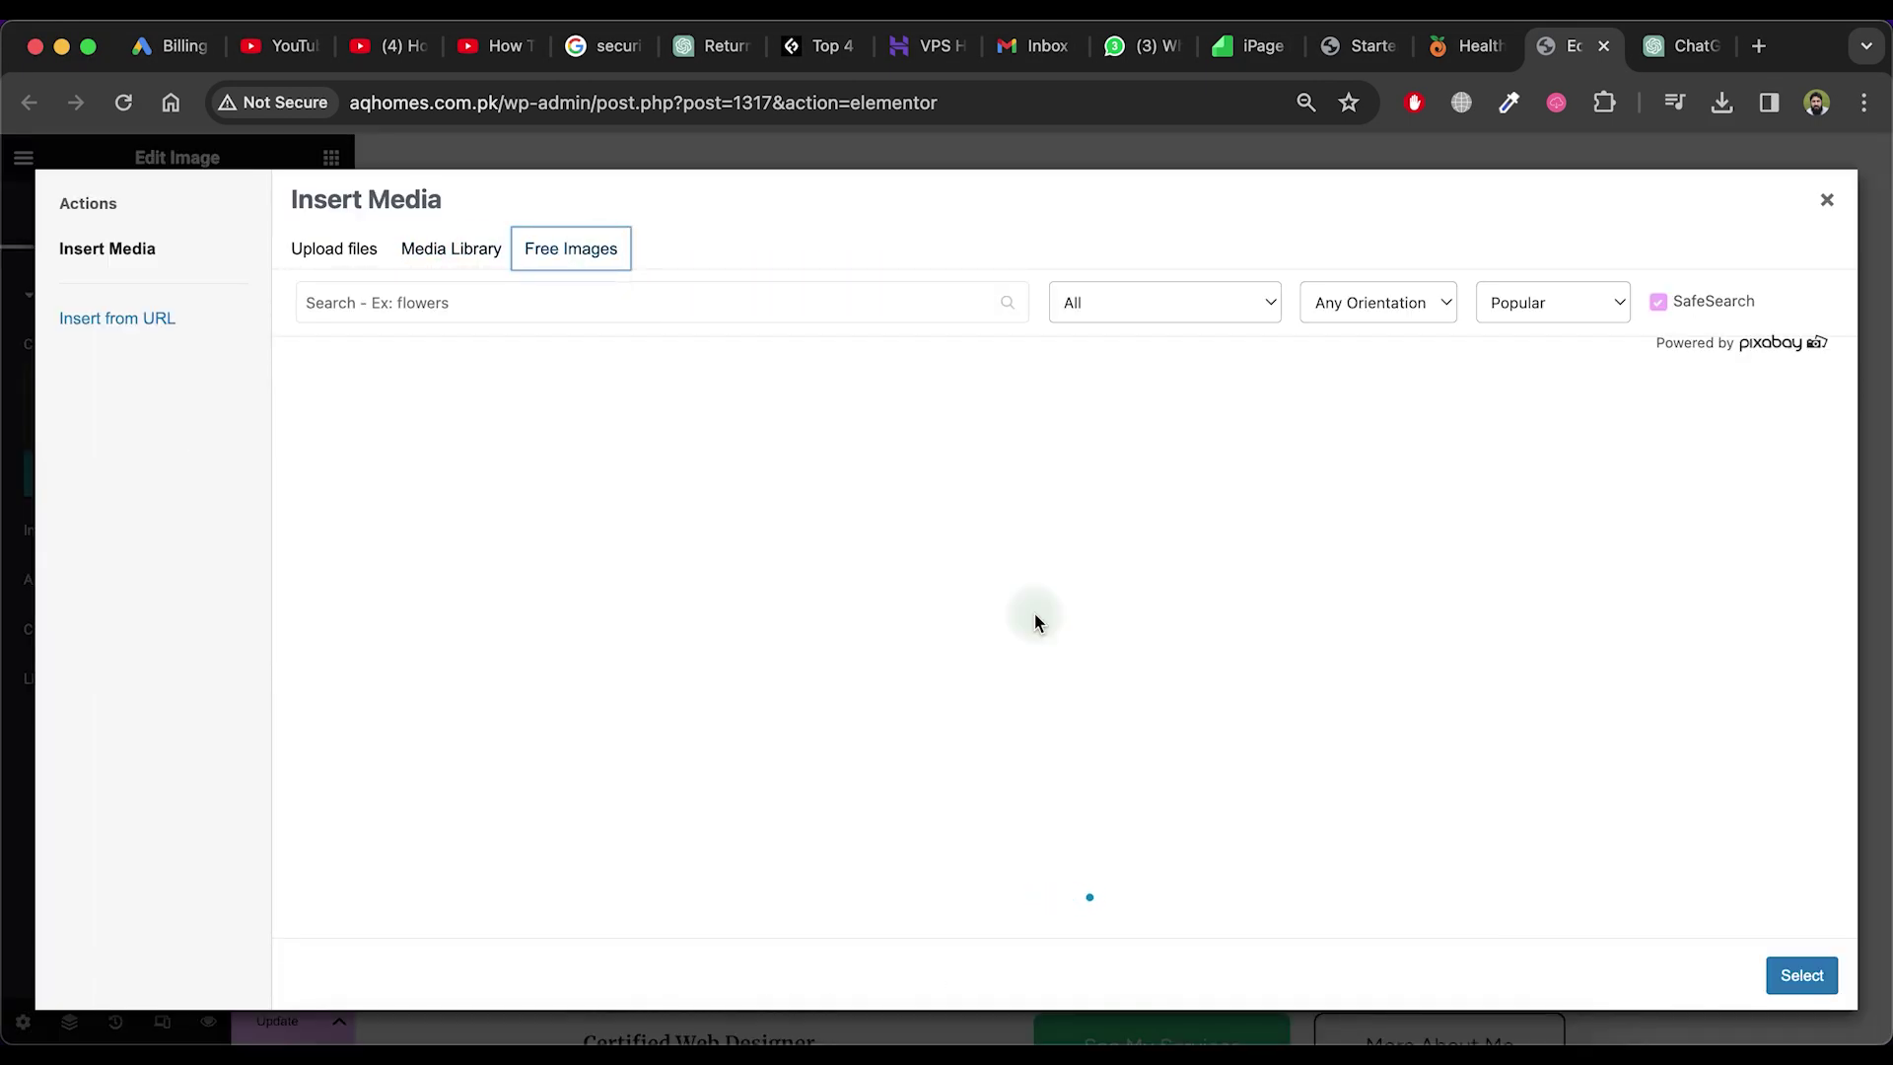
left_click(697, 654)
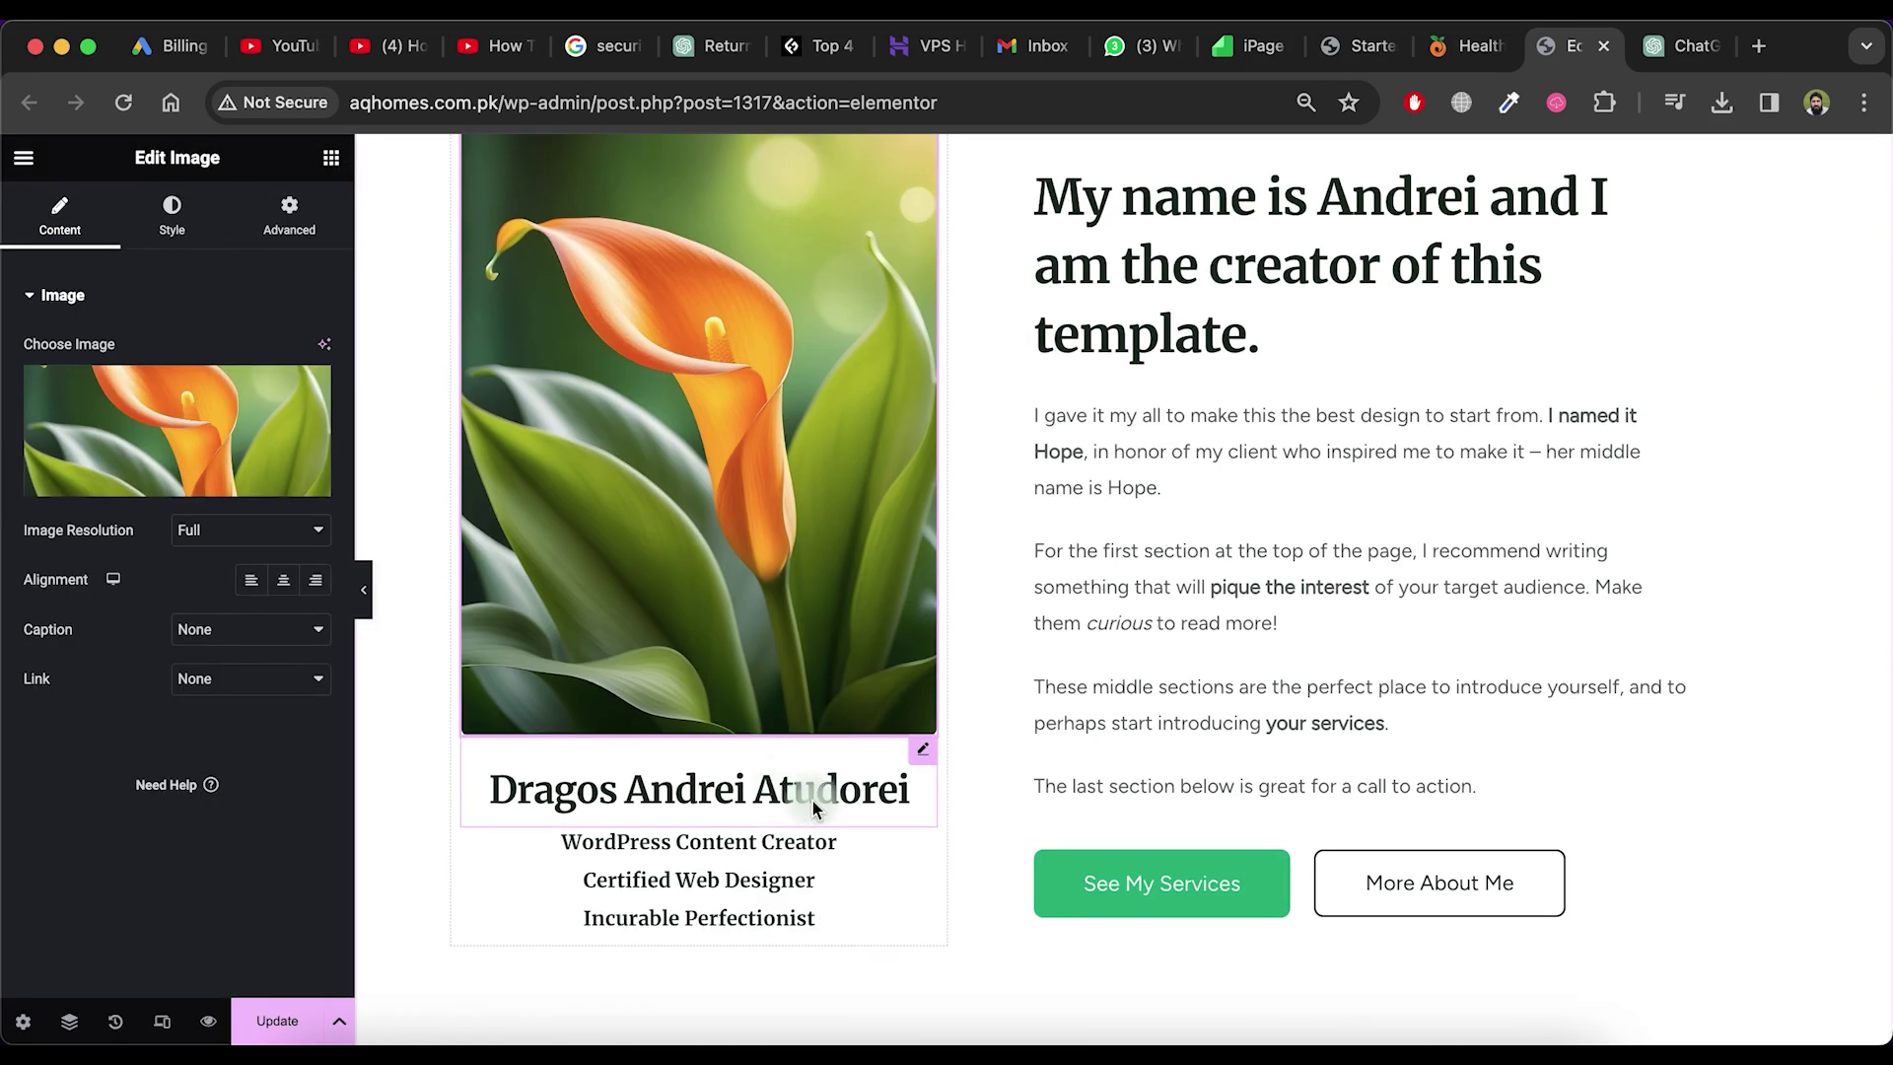
left_click(698, 916)
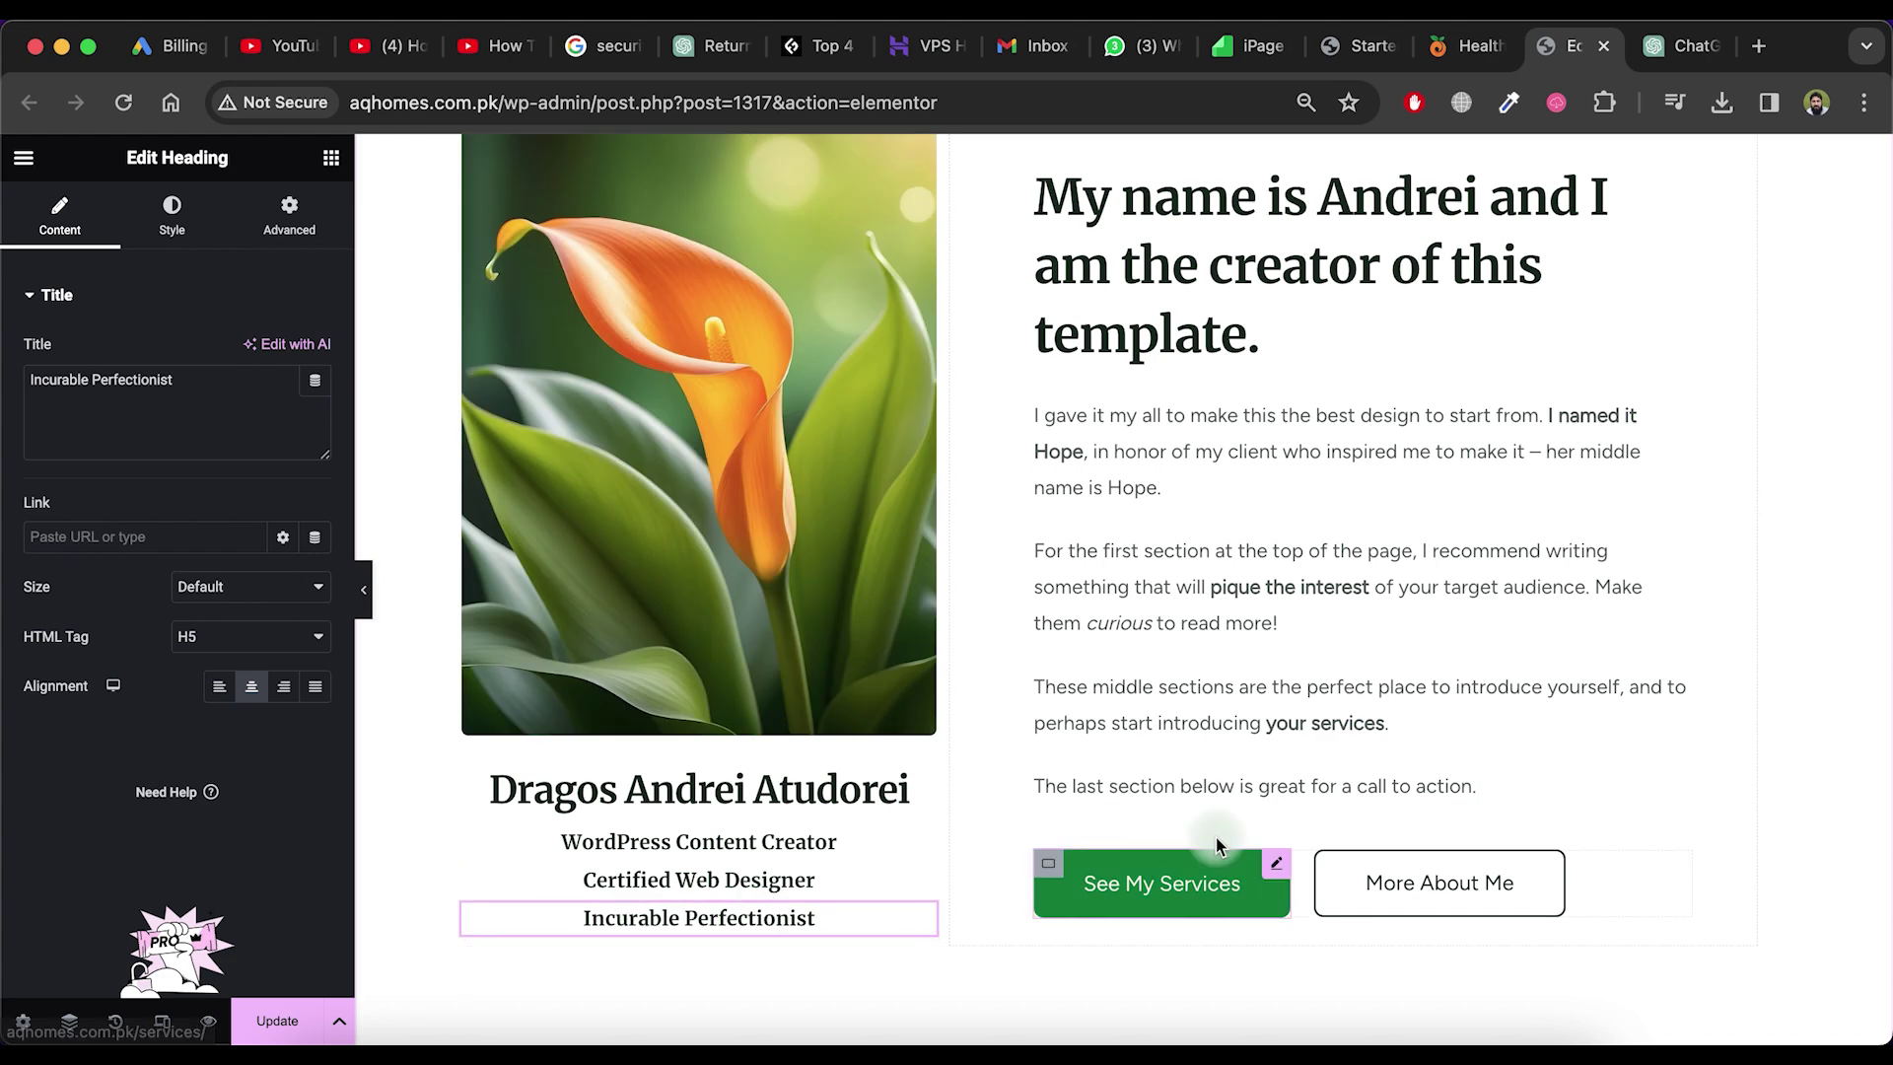
scroll(1218, 846, "down", 7)
left_click(1218, 591)
left_click(1218, 715)
scroll(1219, 715, "down", 4)
Add a single-column section below the call to action with an inner container holding an Icon List
left_click(1070, 696)
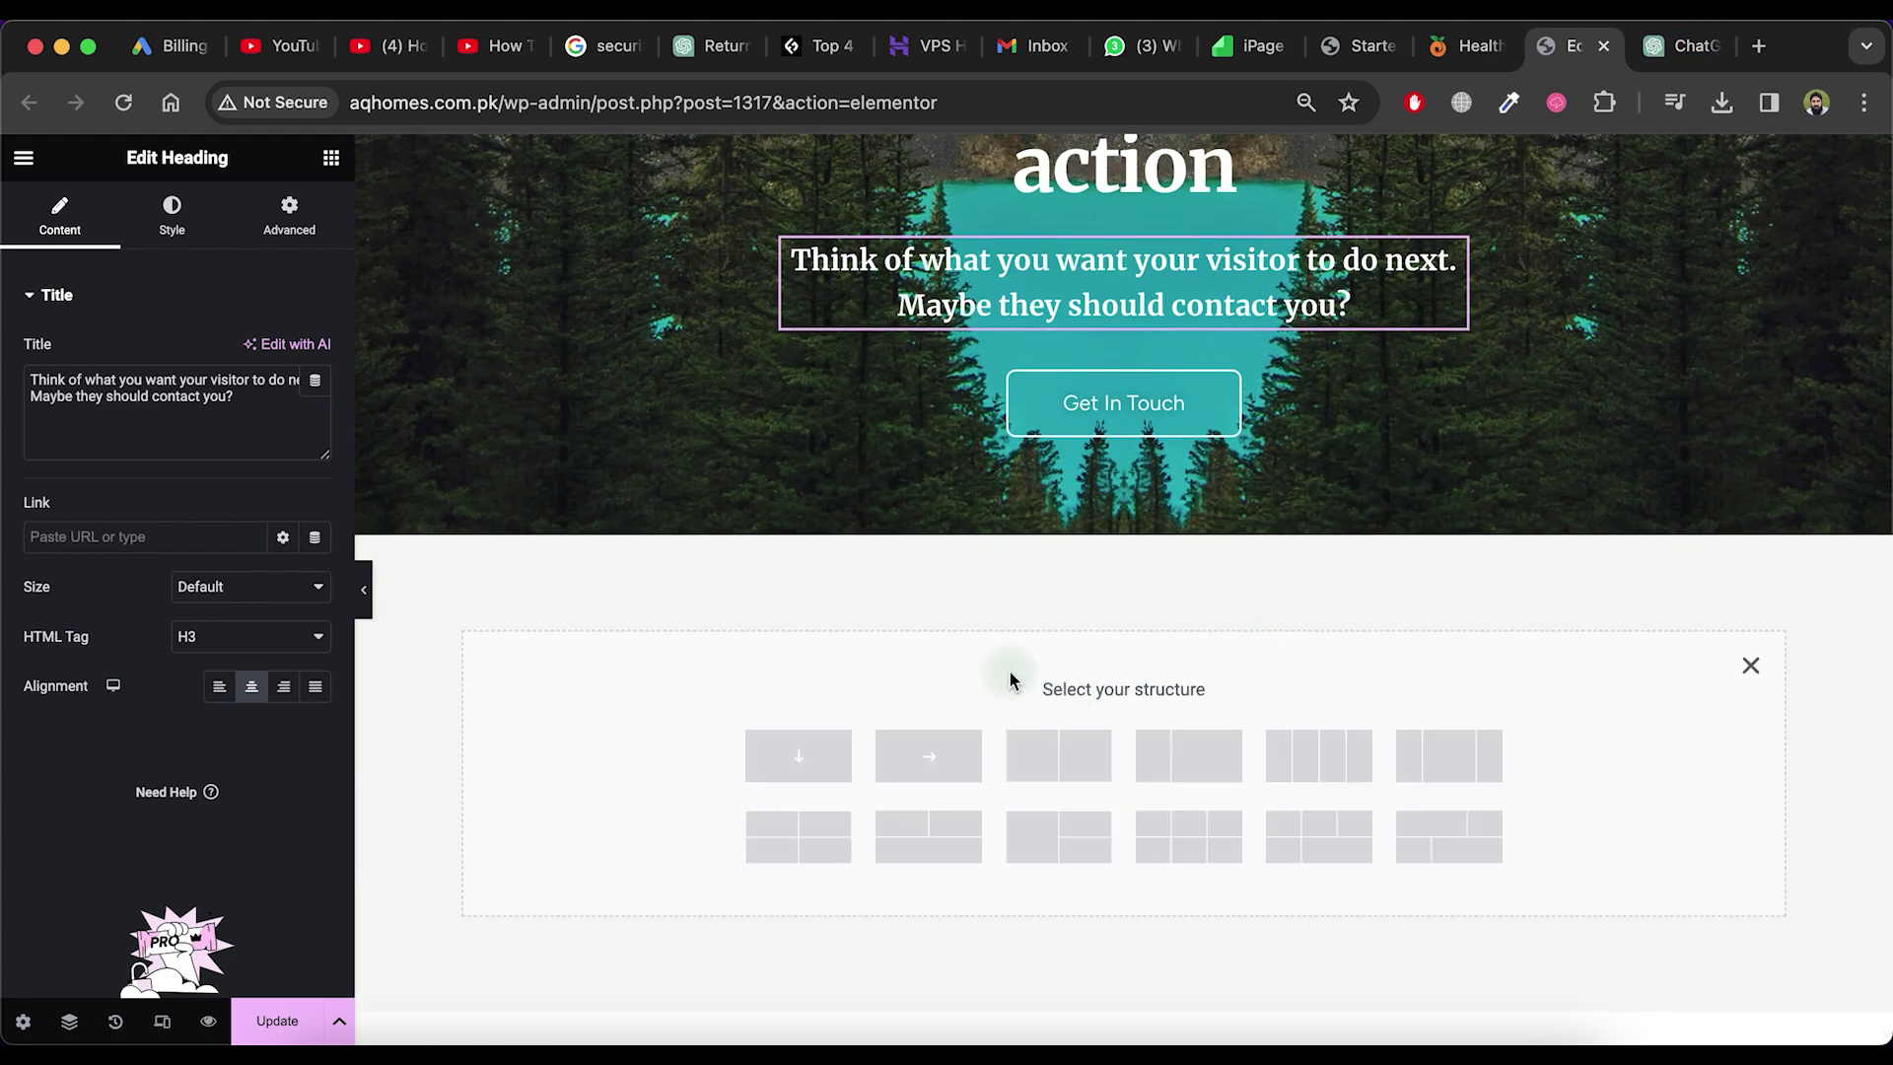
left_click(1751, 665)
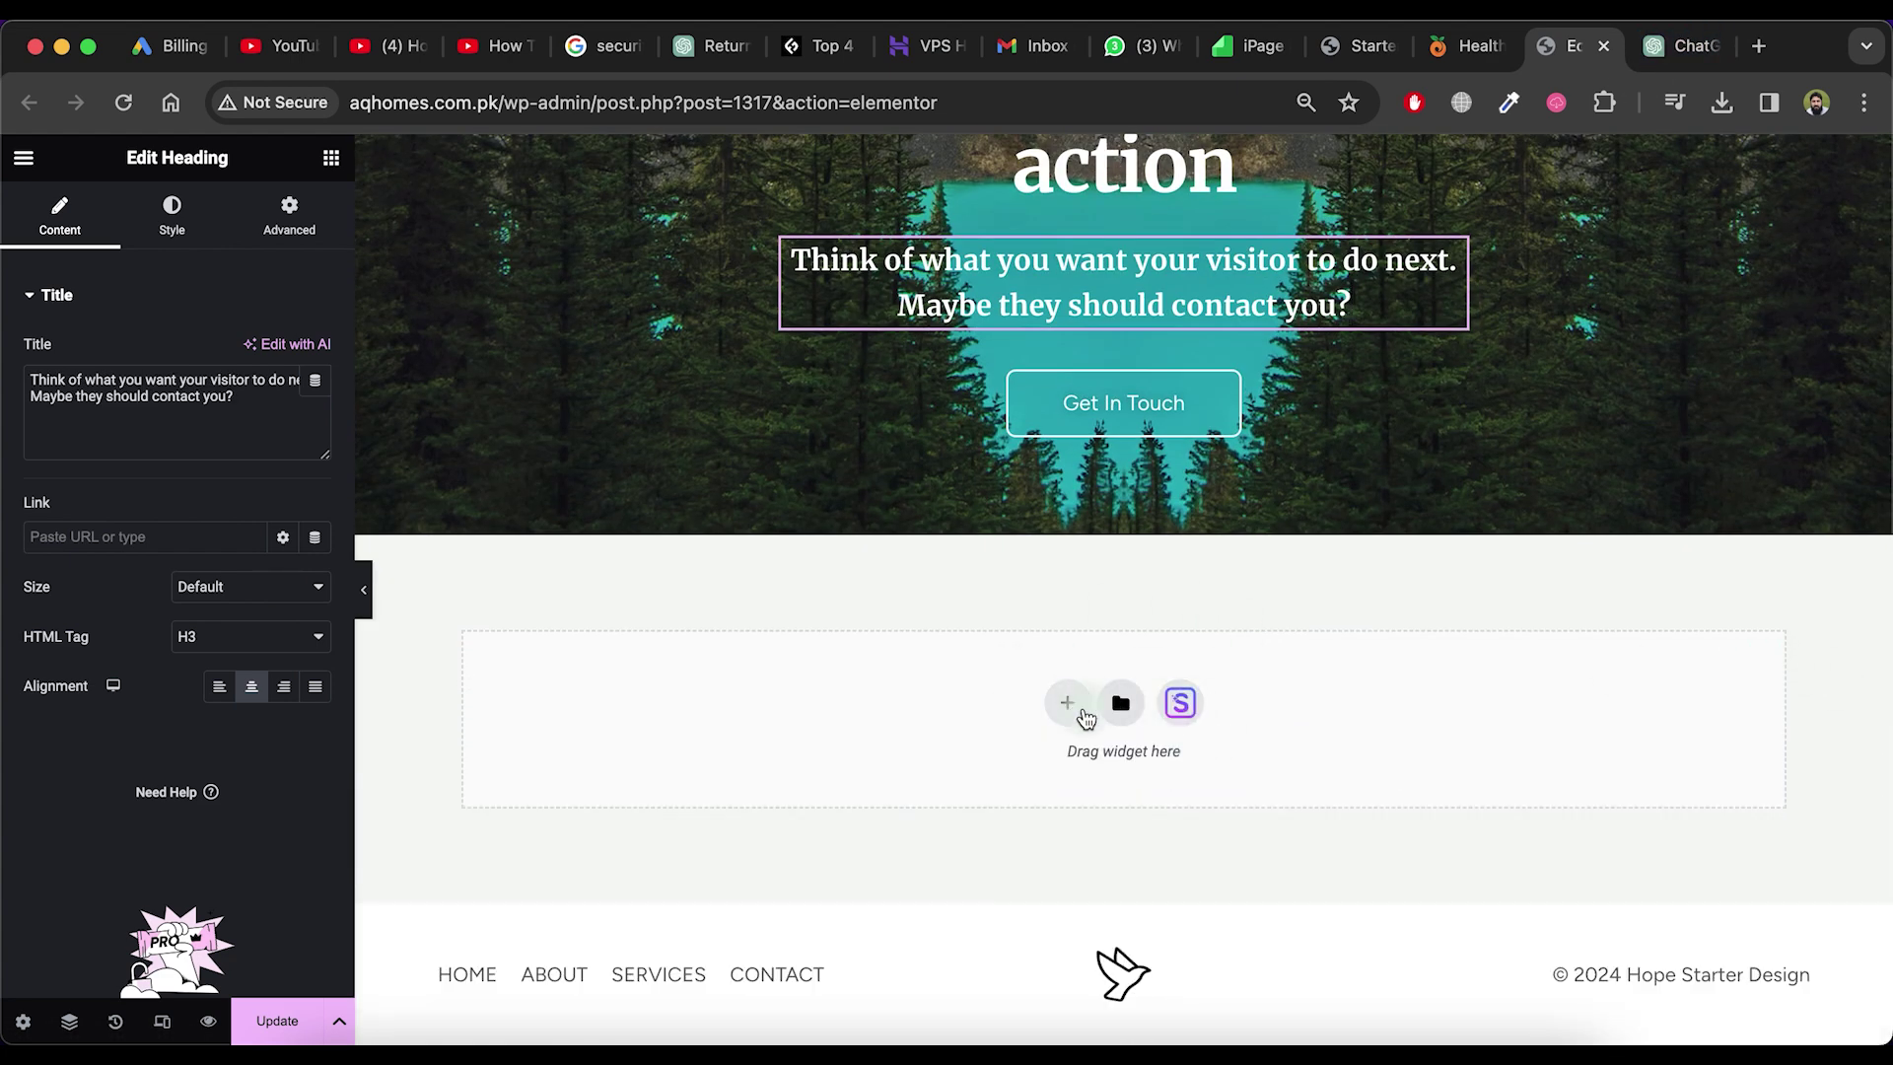
left_click(1085, 717)
left_click(813, 769)
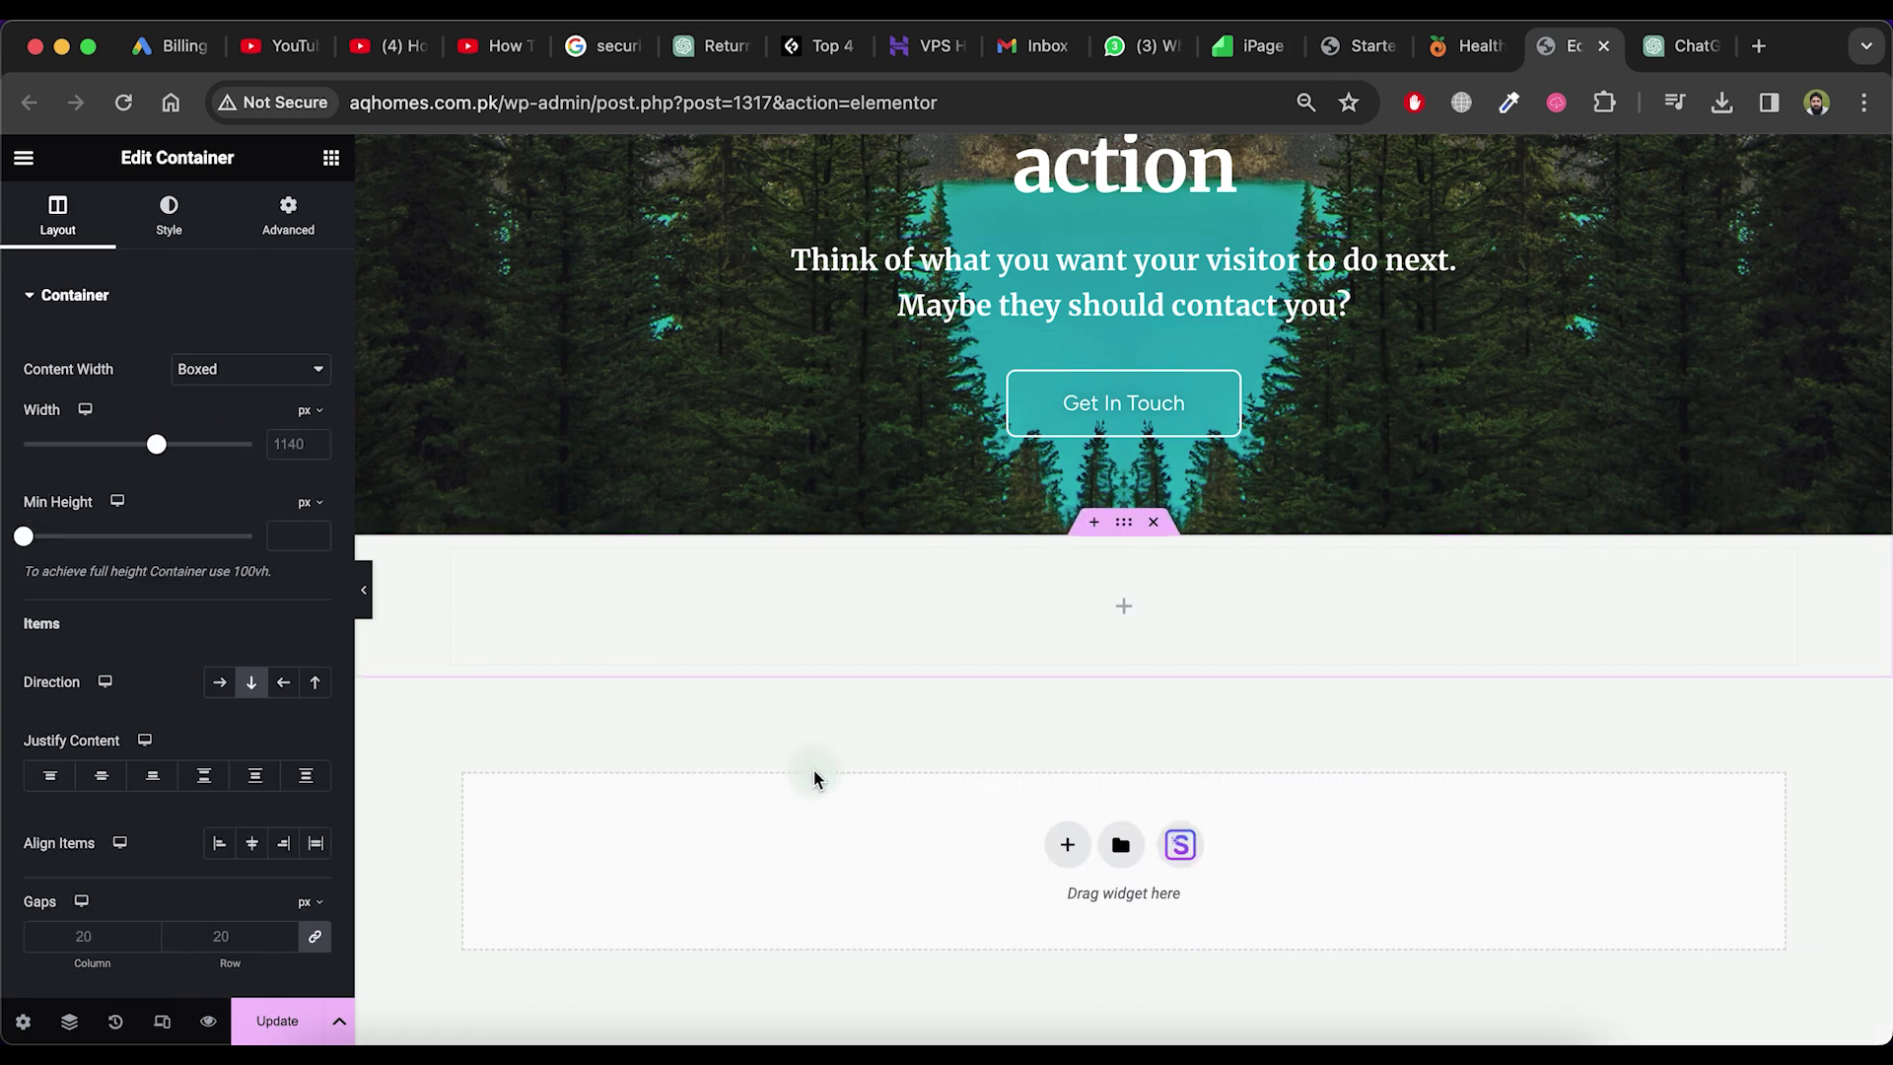
left_click(1123, 608)
left_click_drag(118, 539, 520, 628)
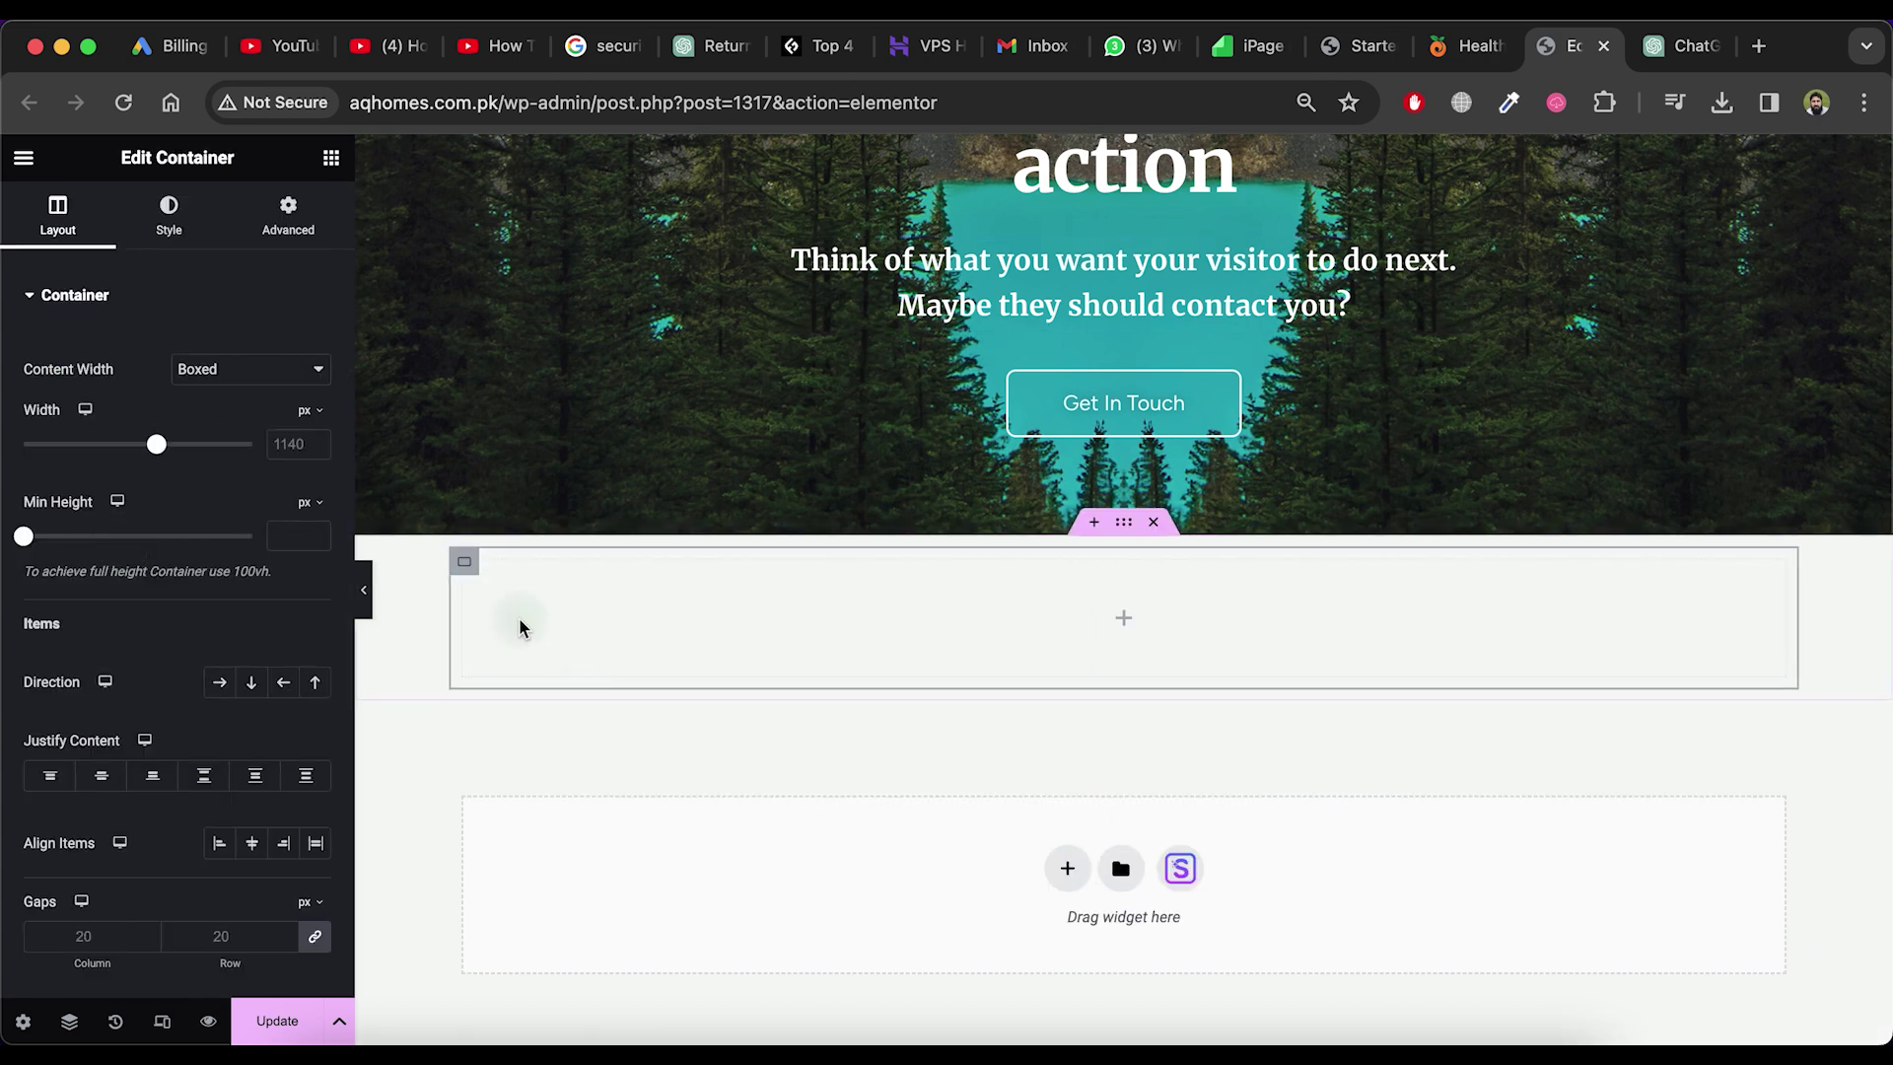
left_click(1123, 617)
scroll(233, 634, "down", 5)
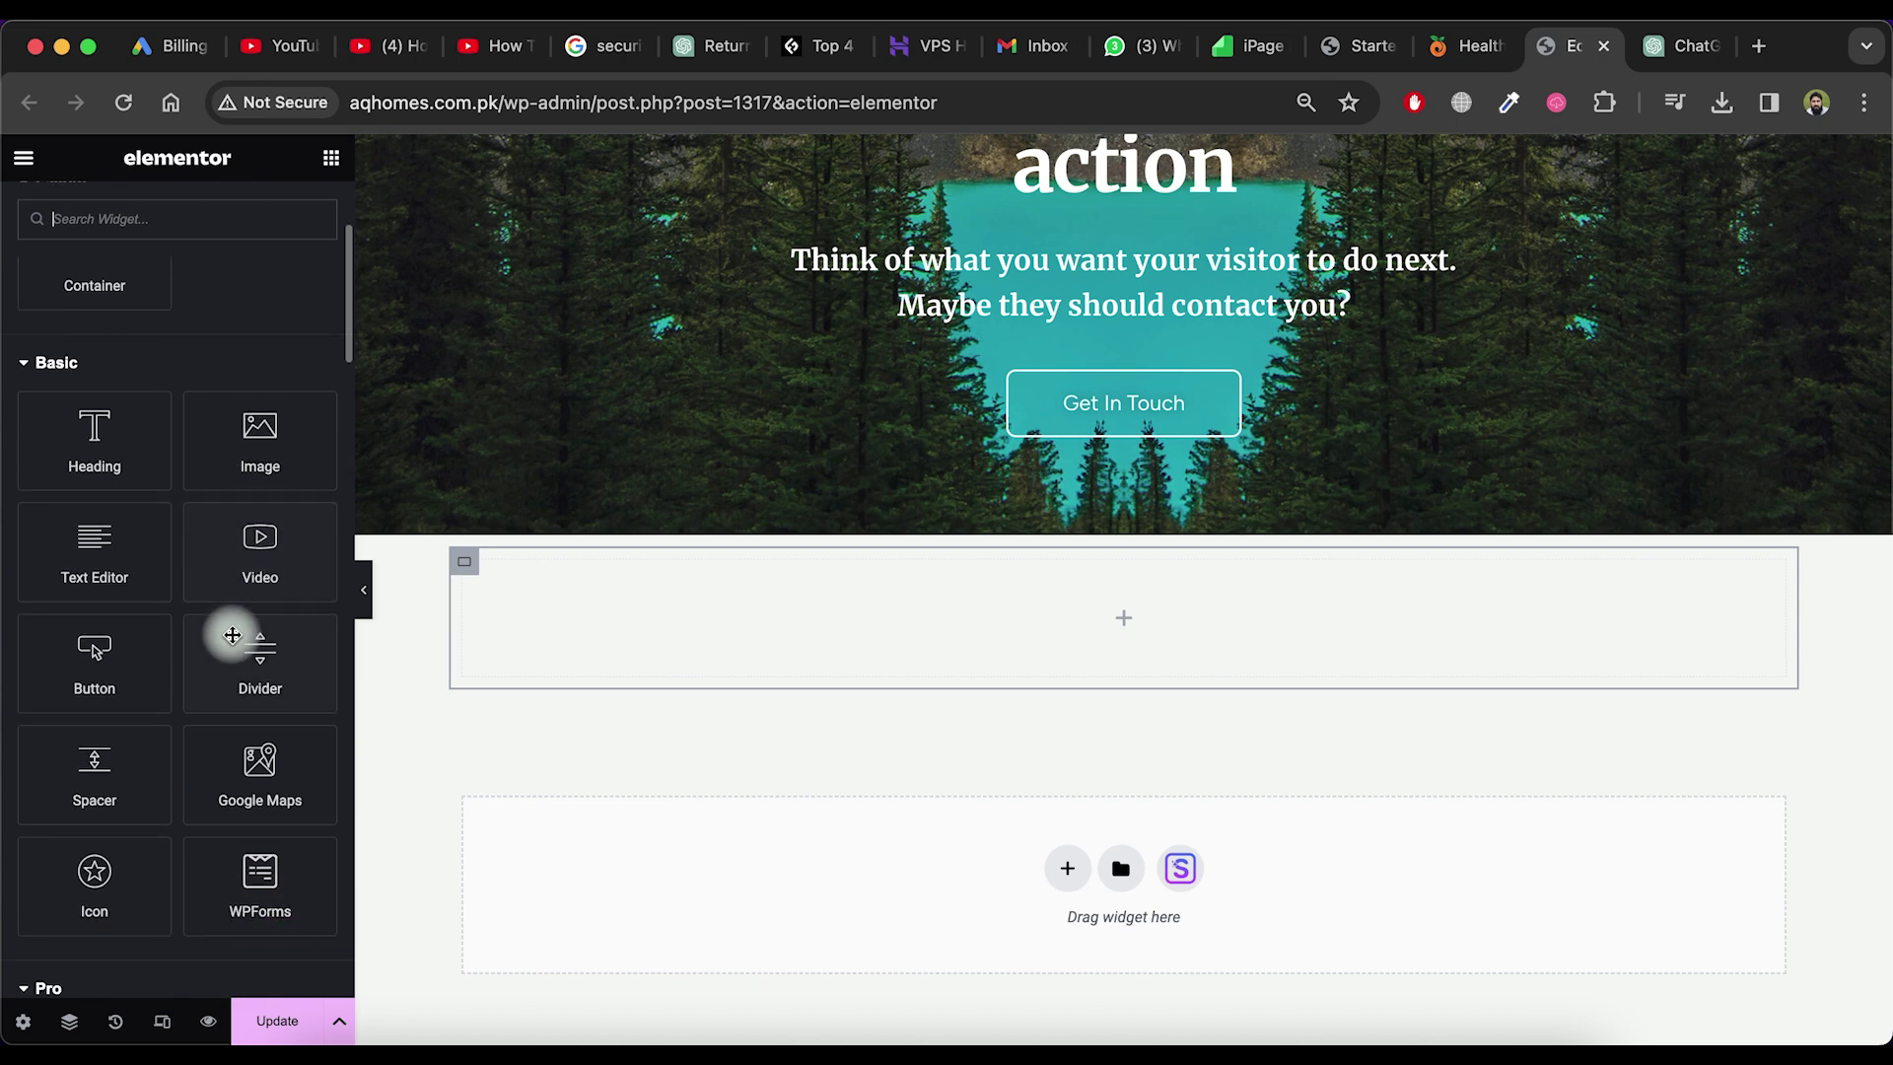
scroll(168, 308, "up", 5)
type("list")
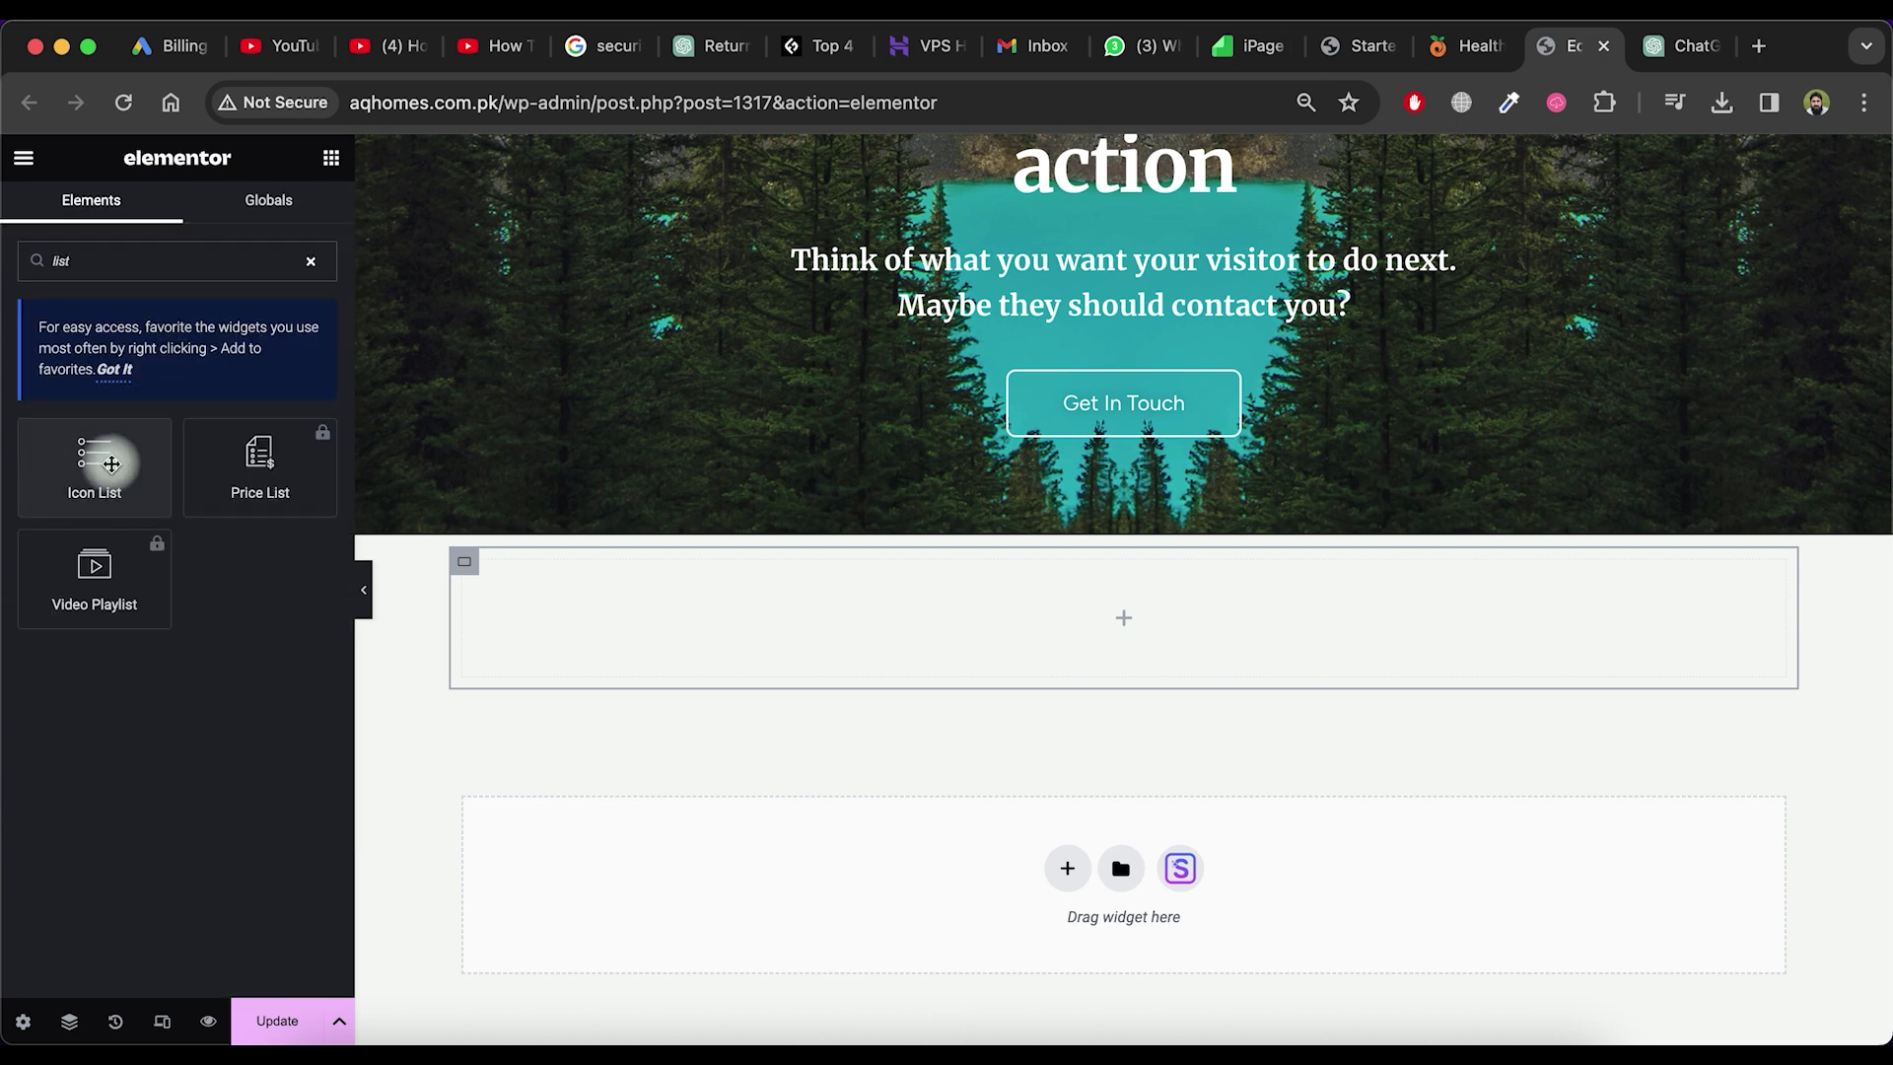
left_click_drag(111, 464, 604, 586)
Fill the first two list items with 'Nutrition Essentials:' and 'Specialized Diets and Conditions:' from ChatGPT
key("ctrl+Tab")
key("ctrl+shift+Tab")
triple_click(552, 577)
type("Nutrition Essentials:")
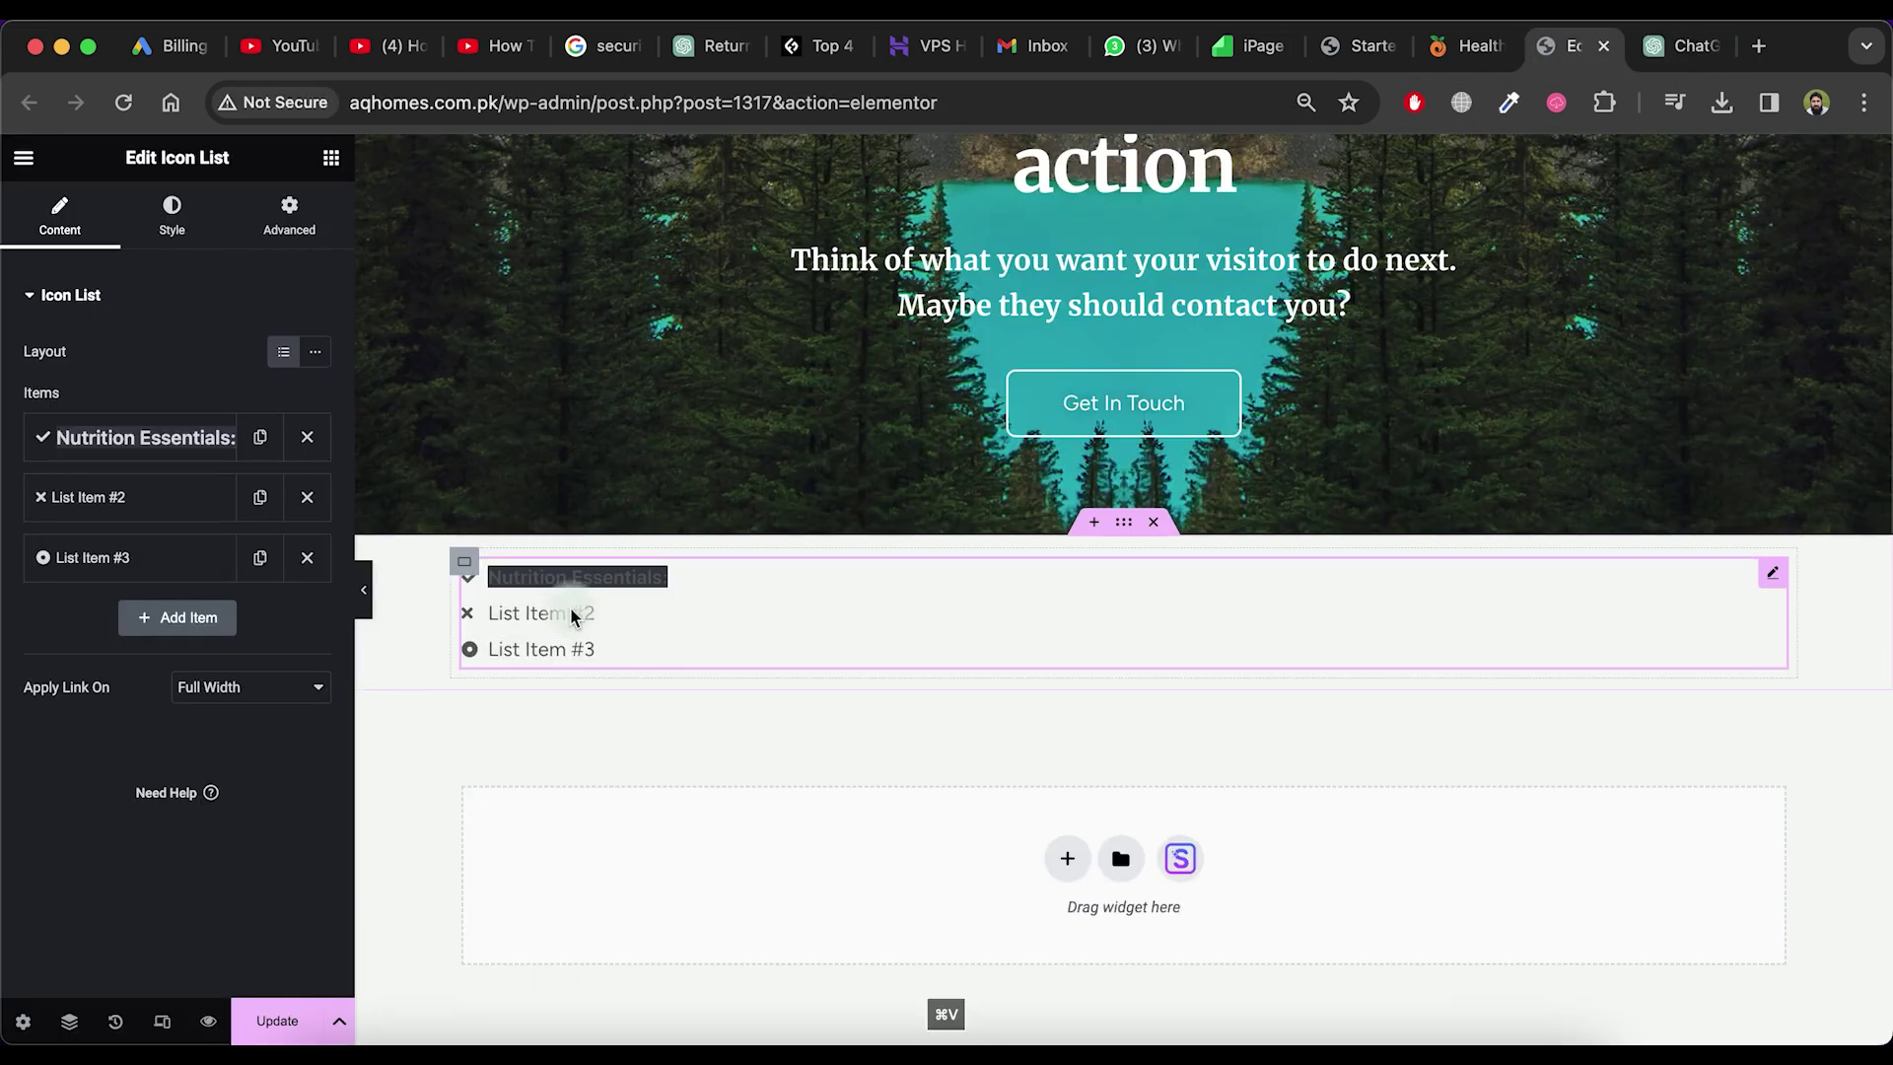
key("ctrl+Tab")
left_click_drag(1026, 633, 690, 634)
key("super+c")
key("ctrl+shift+Tab")
triple_click(552, 614)
key("super+v")
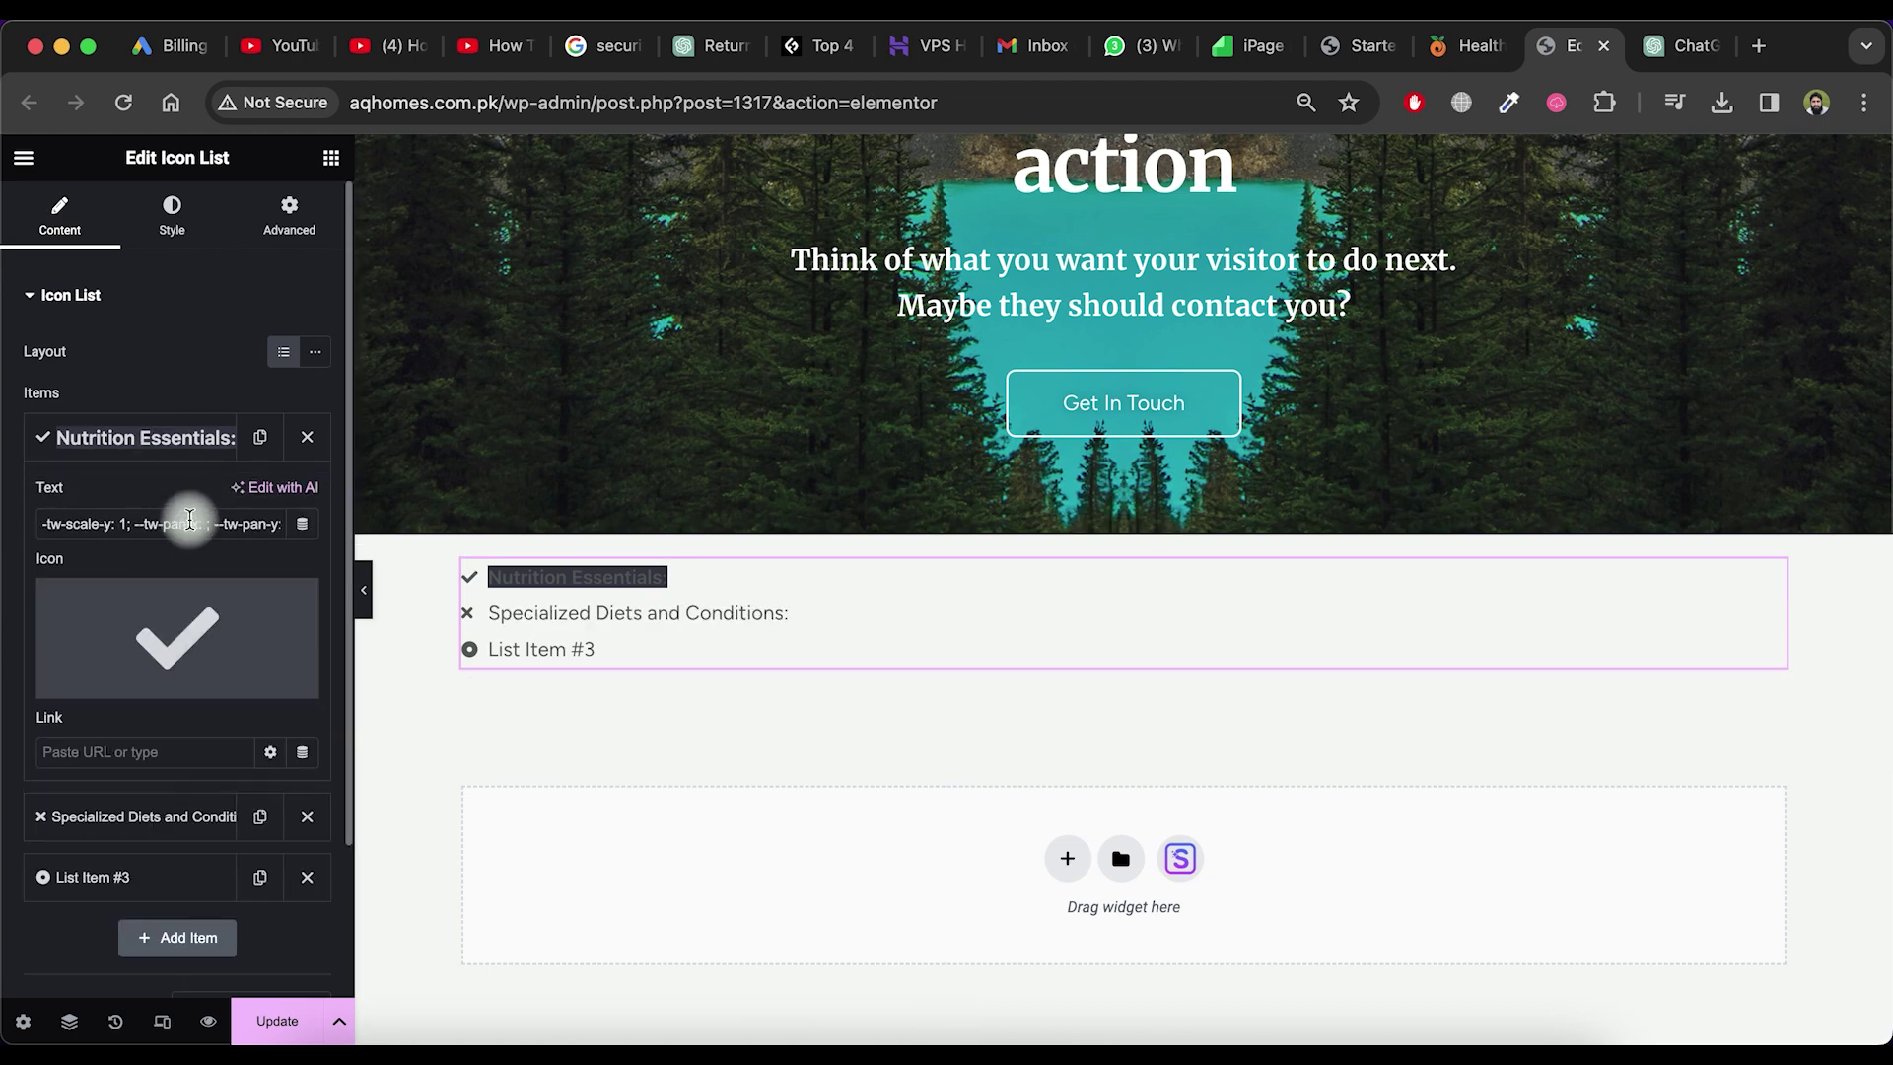
Paste the copied title into the third list item and save the page
left_click(541, 649)
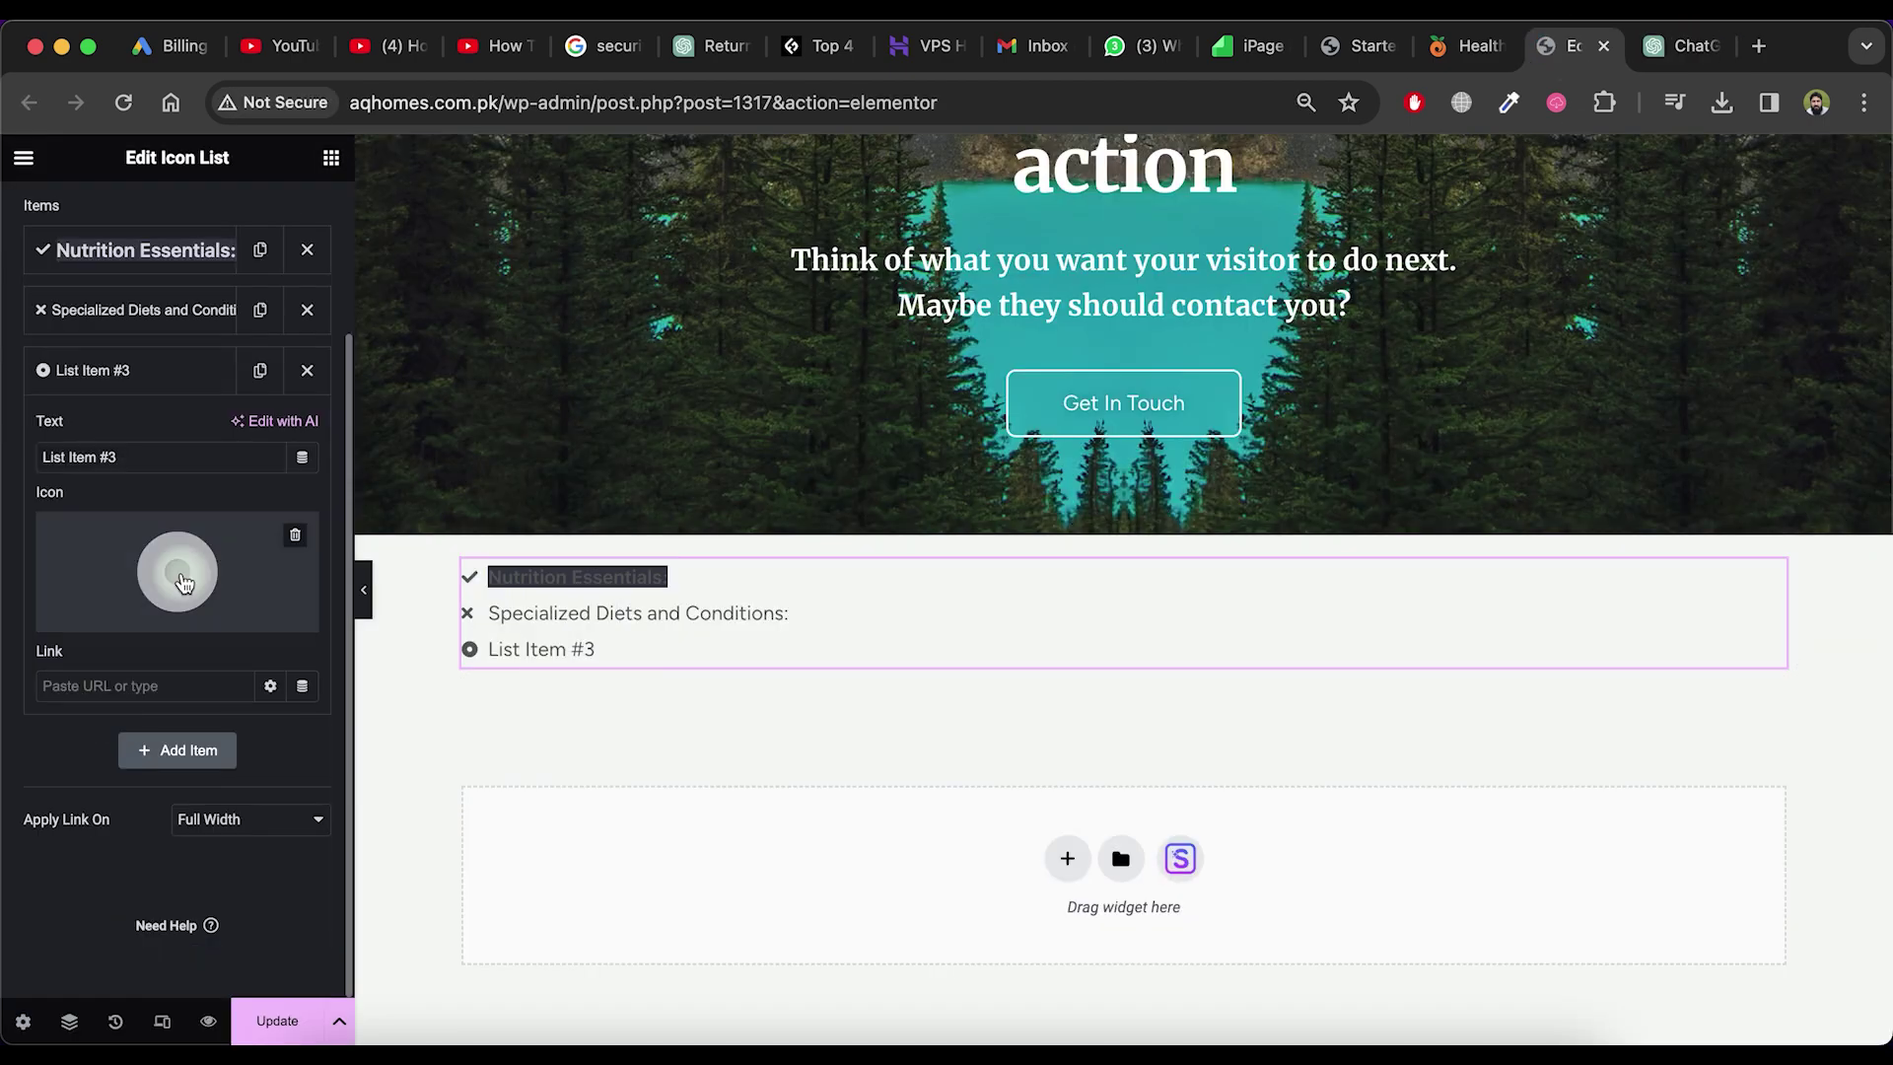
triple_click(126, 456)
key("super+v")
key("super+s")
scroll(880, 769, "up", 10)
Strip the editor path from the address to load the WordPress dashboard and scroll it
left_click_drag(505, 103, 355, 104)
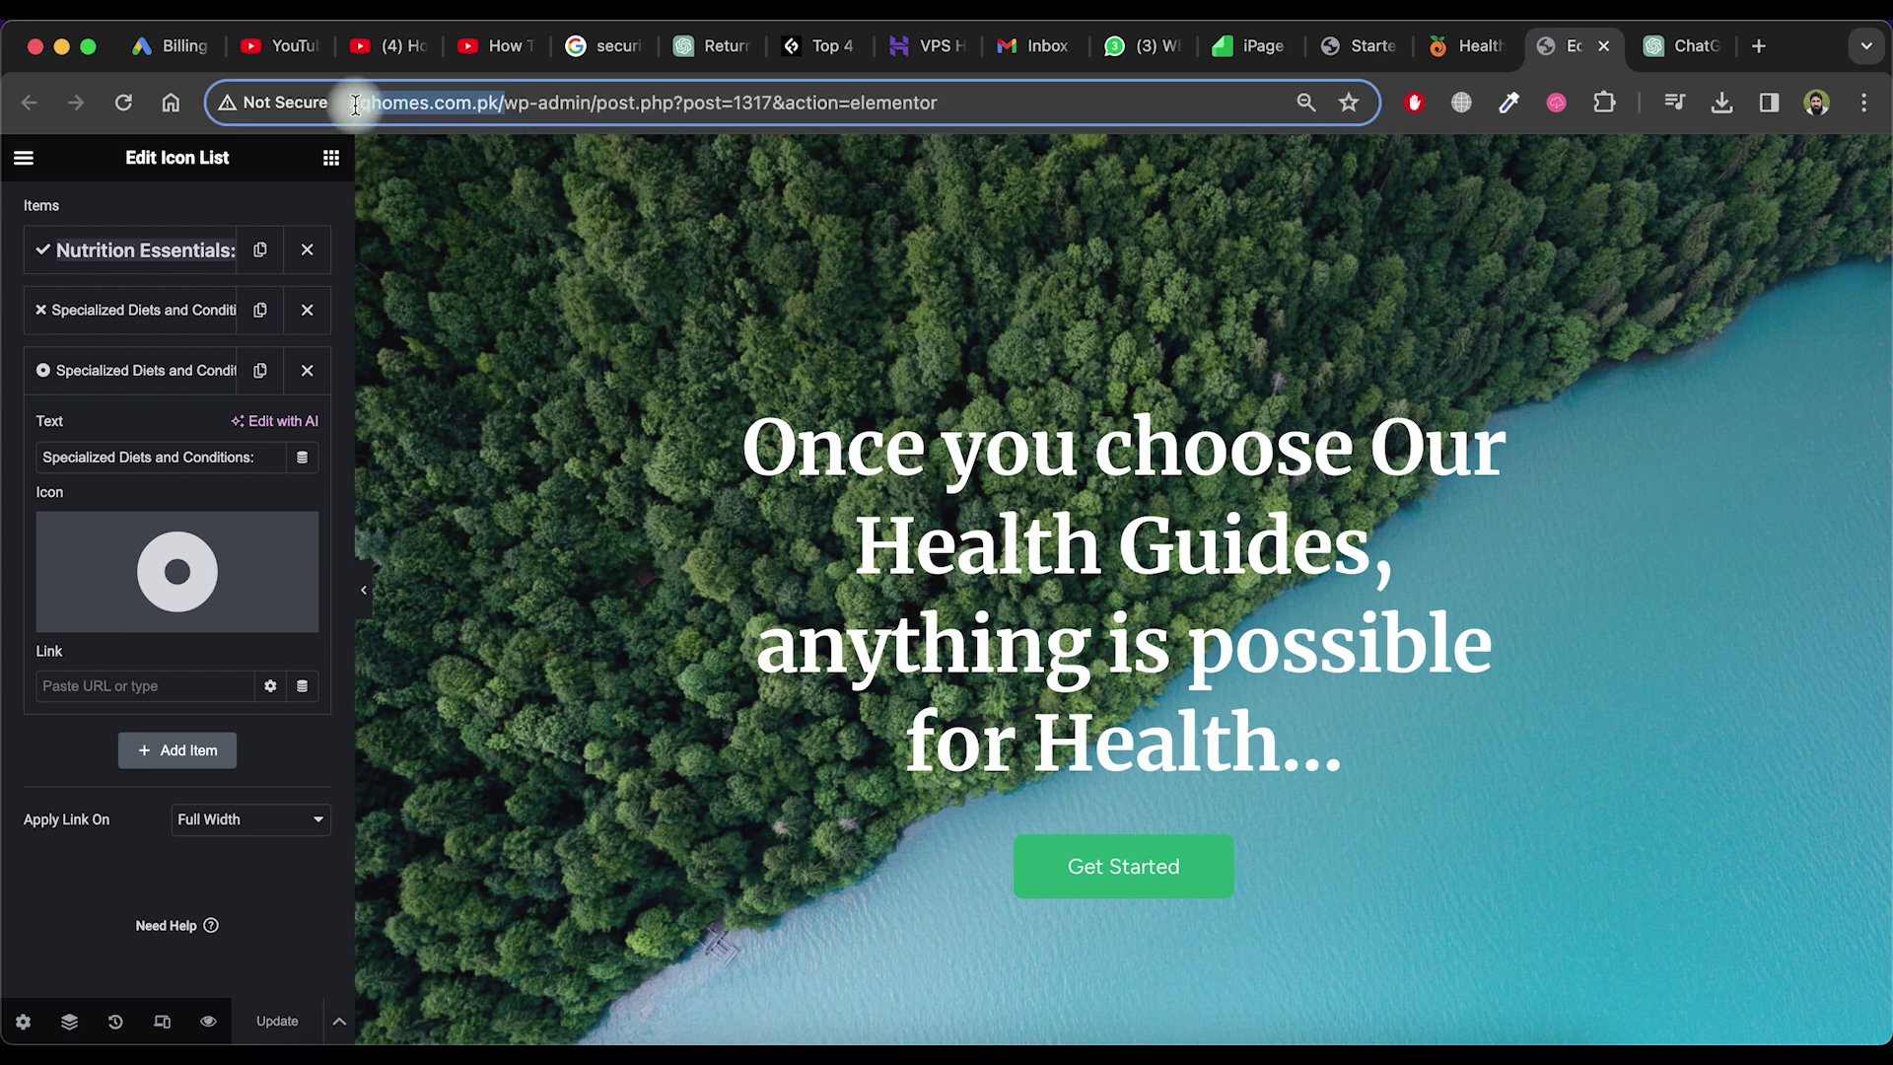
left_click_drag(937, 103, 509, 99)
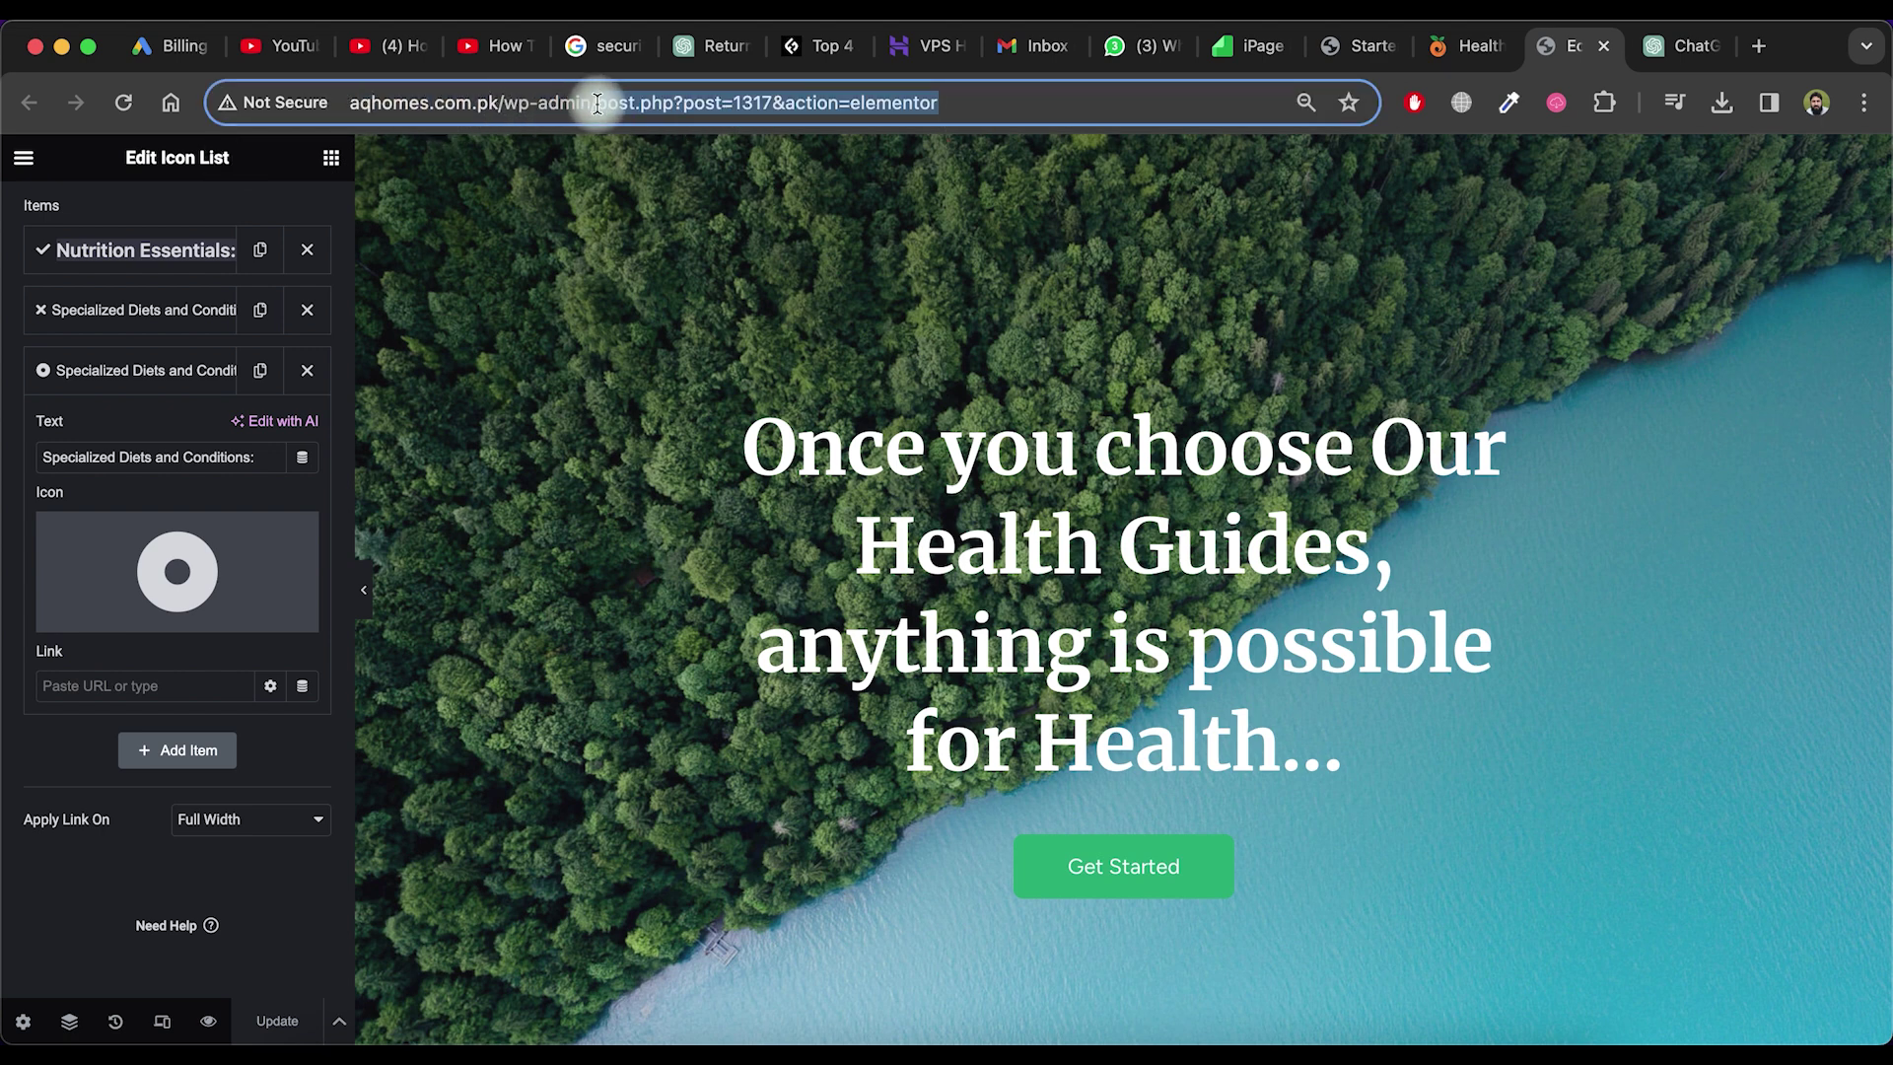
key("BackSpace")
key("Return")
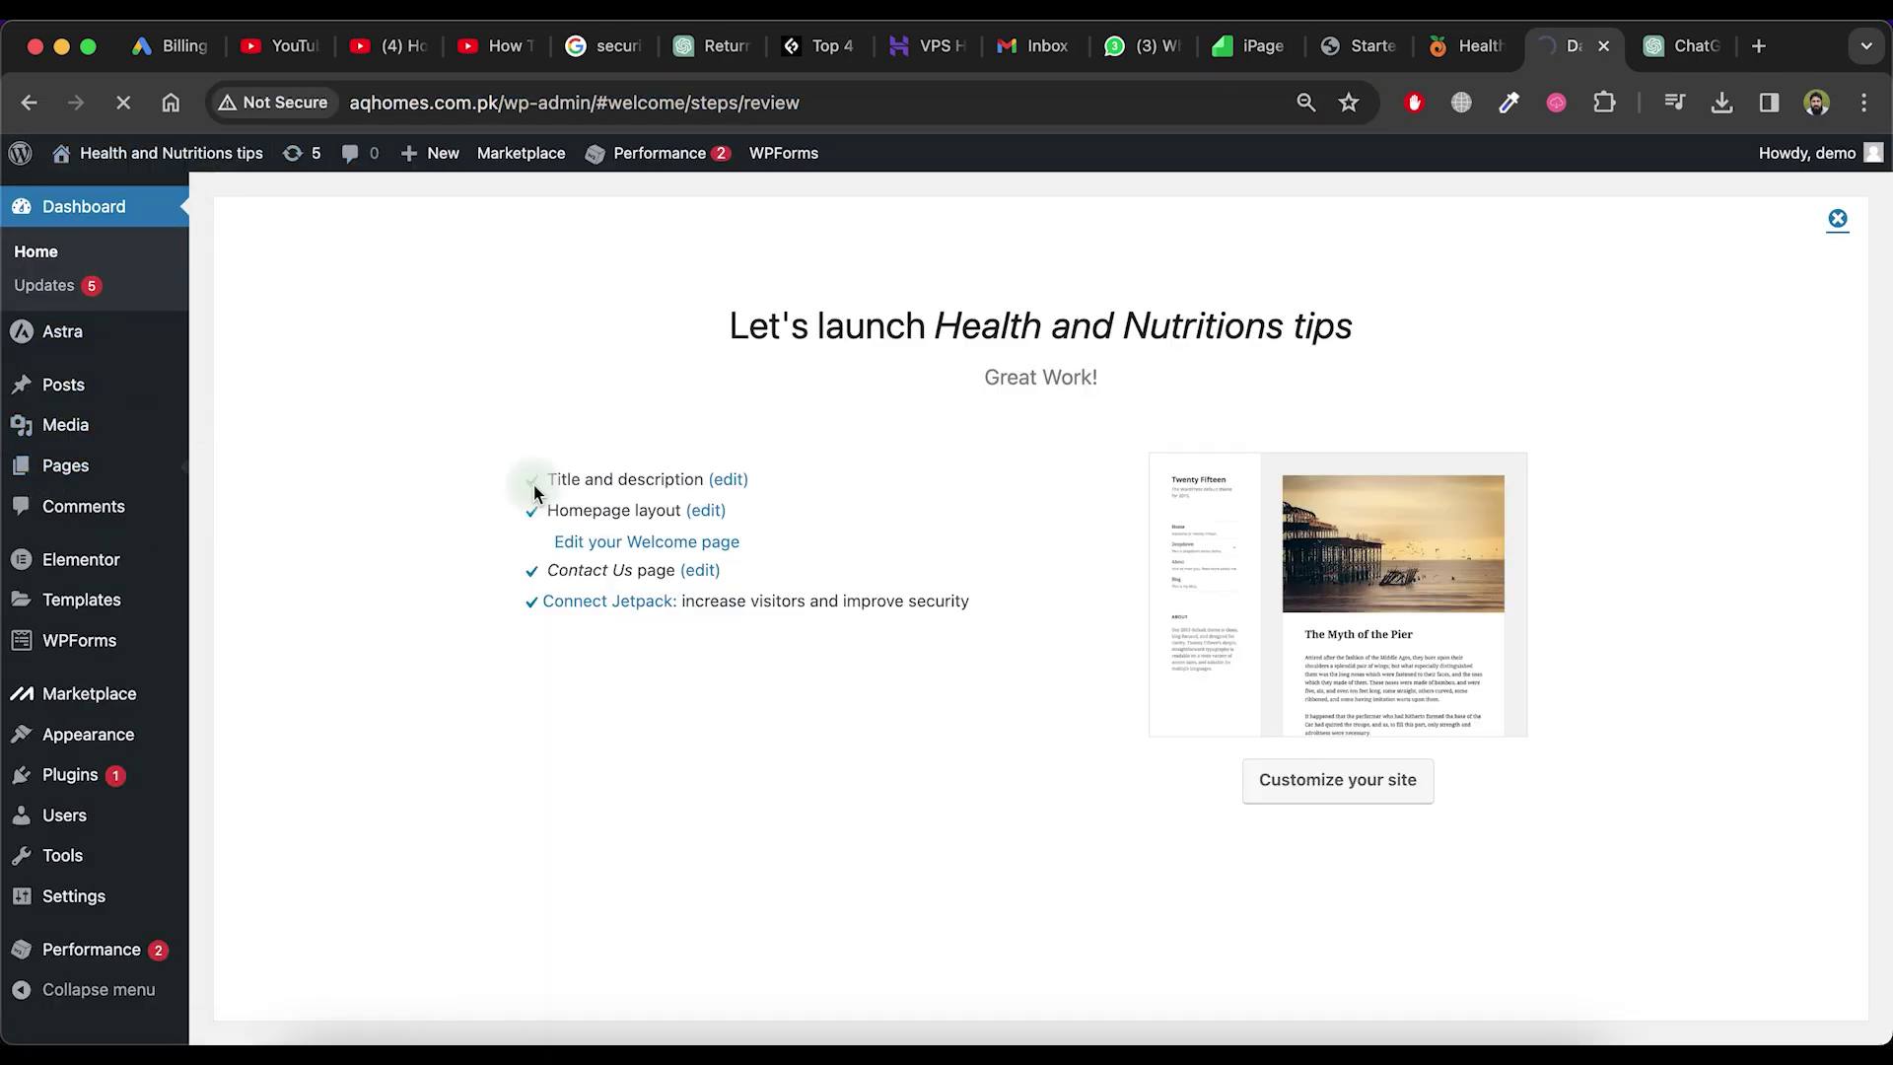
scroll(534, 483, "down", 3)
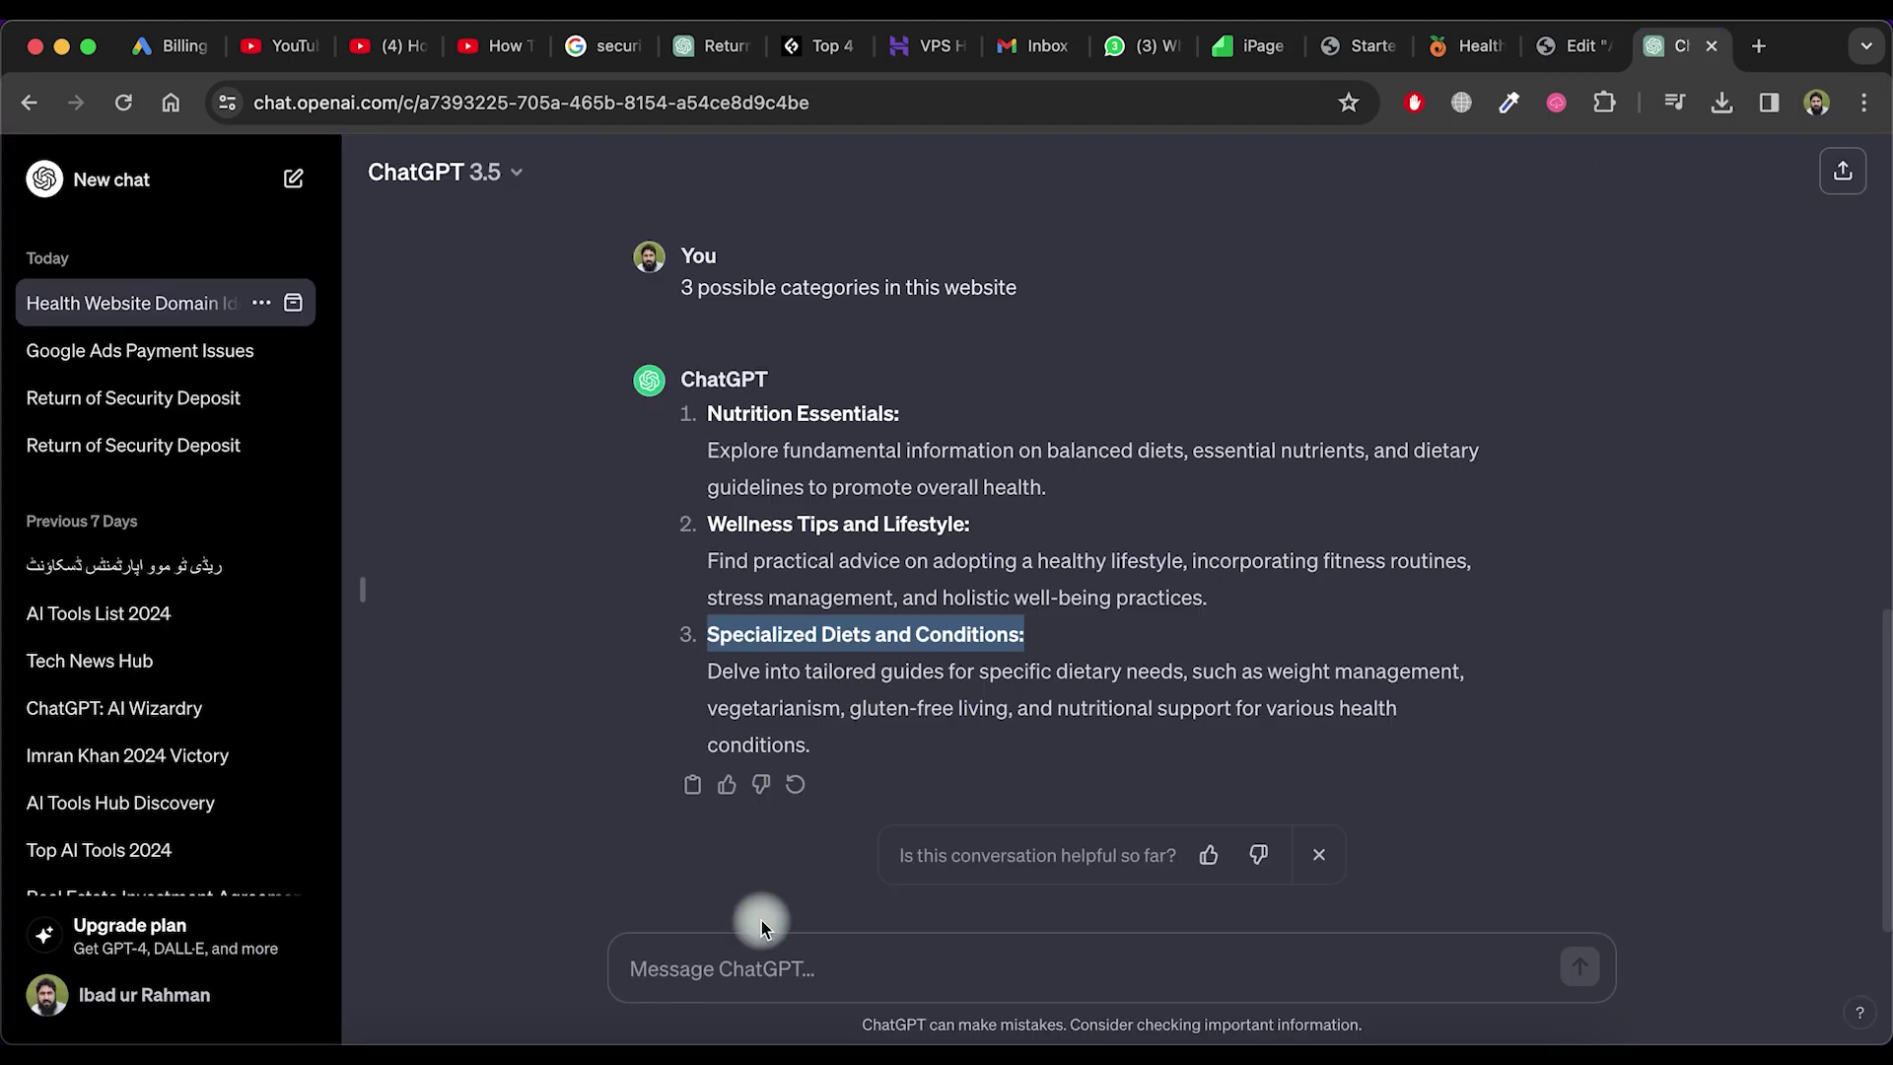
Ask ChatGPT to 'write about section for this site' and copy the reply's opening welcome paragraph
left_click(749, 966)
type("write about section for this")
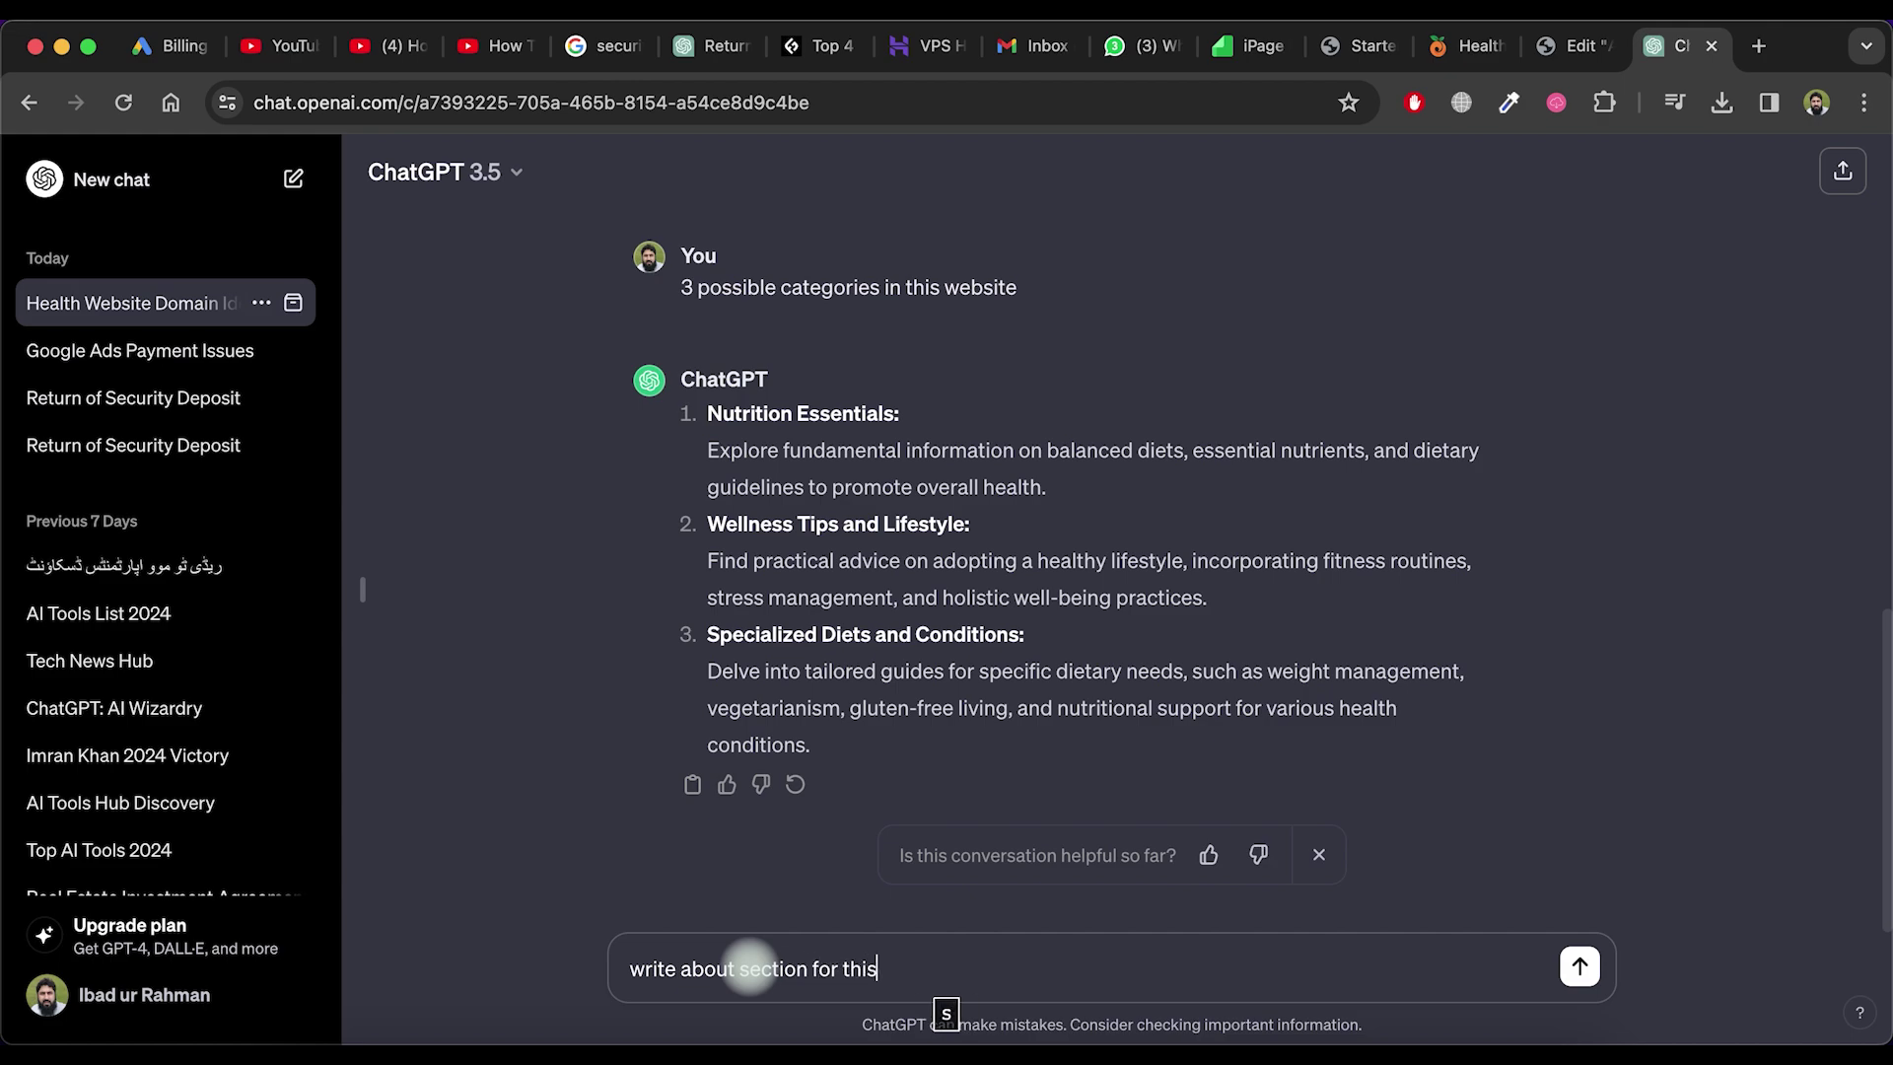
type(" site")
key("Return")
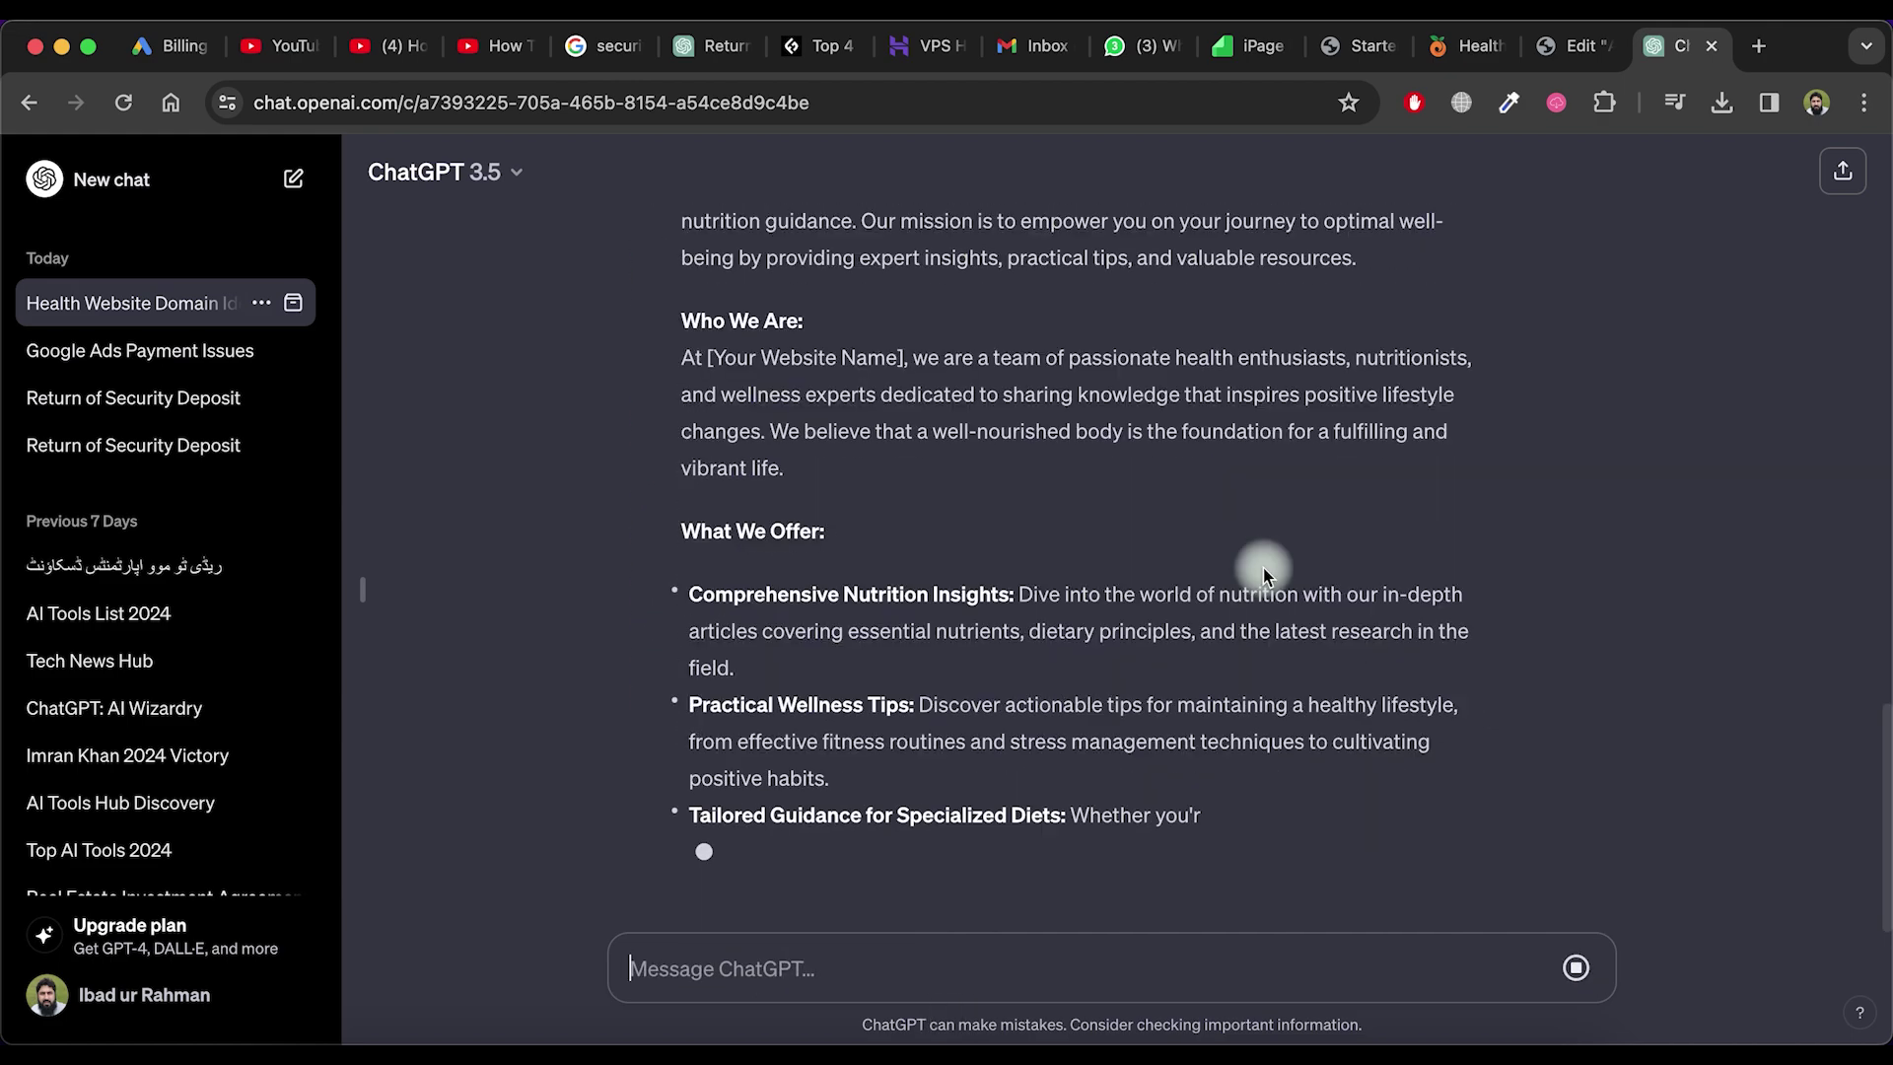
scroll(1267, 564, "up", 6)
left_click_drag(681, 451, 1365, 538)
key("ctrl+c")
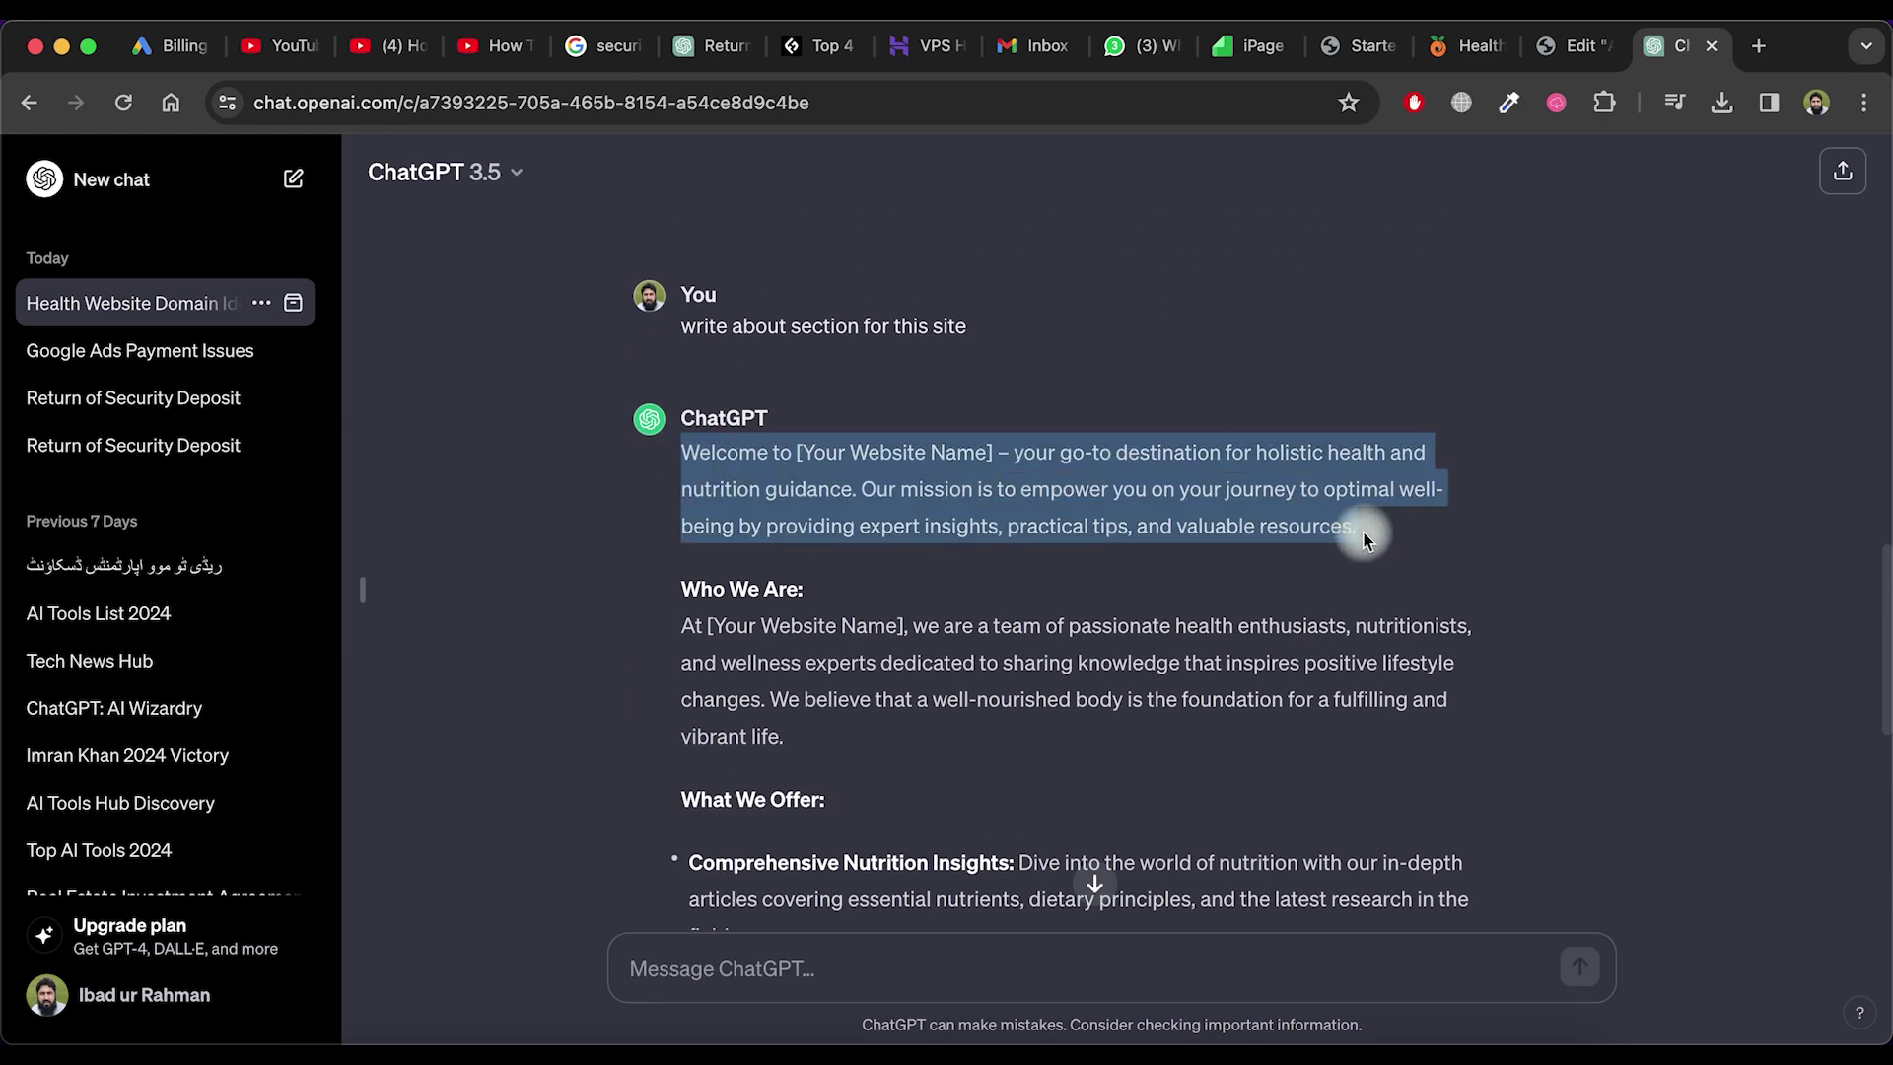
key("ctrl+shift+Tab")
scroll(1166, 719, "up", 3)
Replace the first paragraph under the heading with the ChatGPT welcome paragraph
scroll(1166, 718, "down", 4)
left_click(1339, 591)
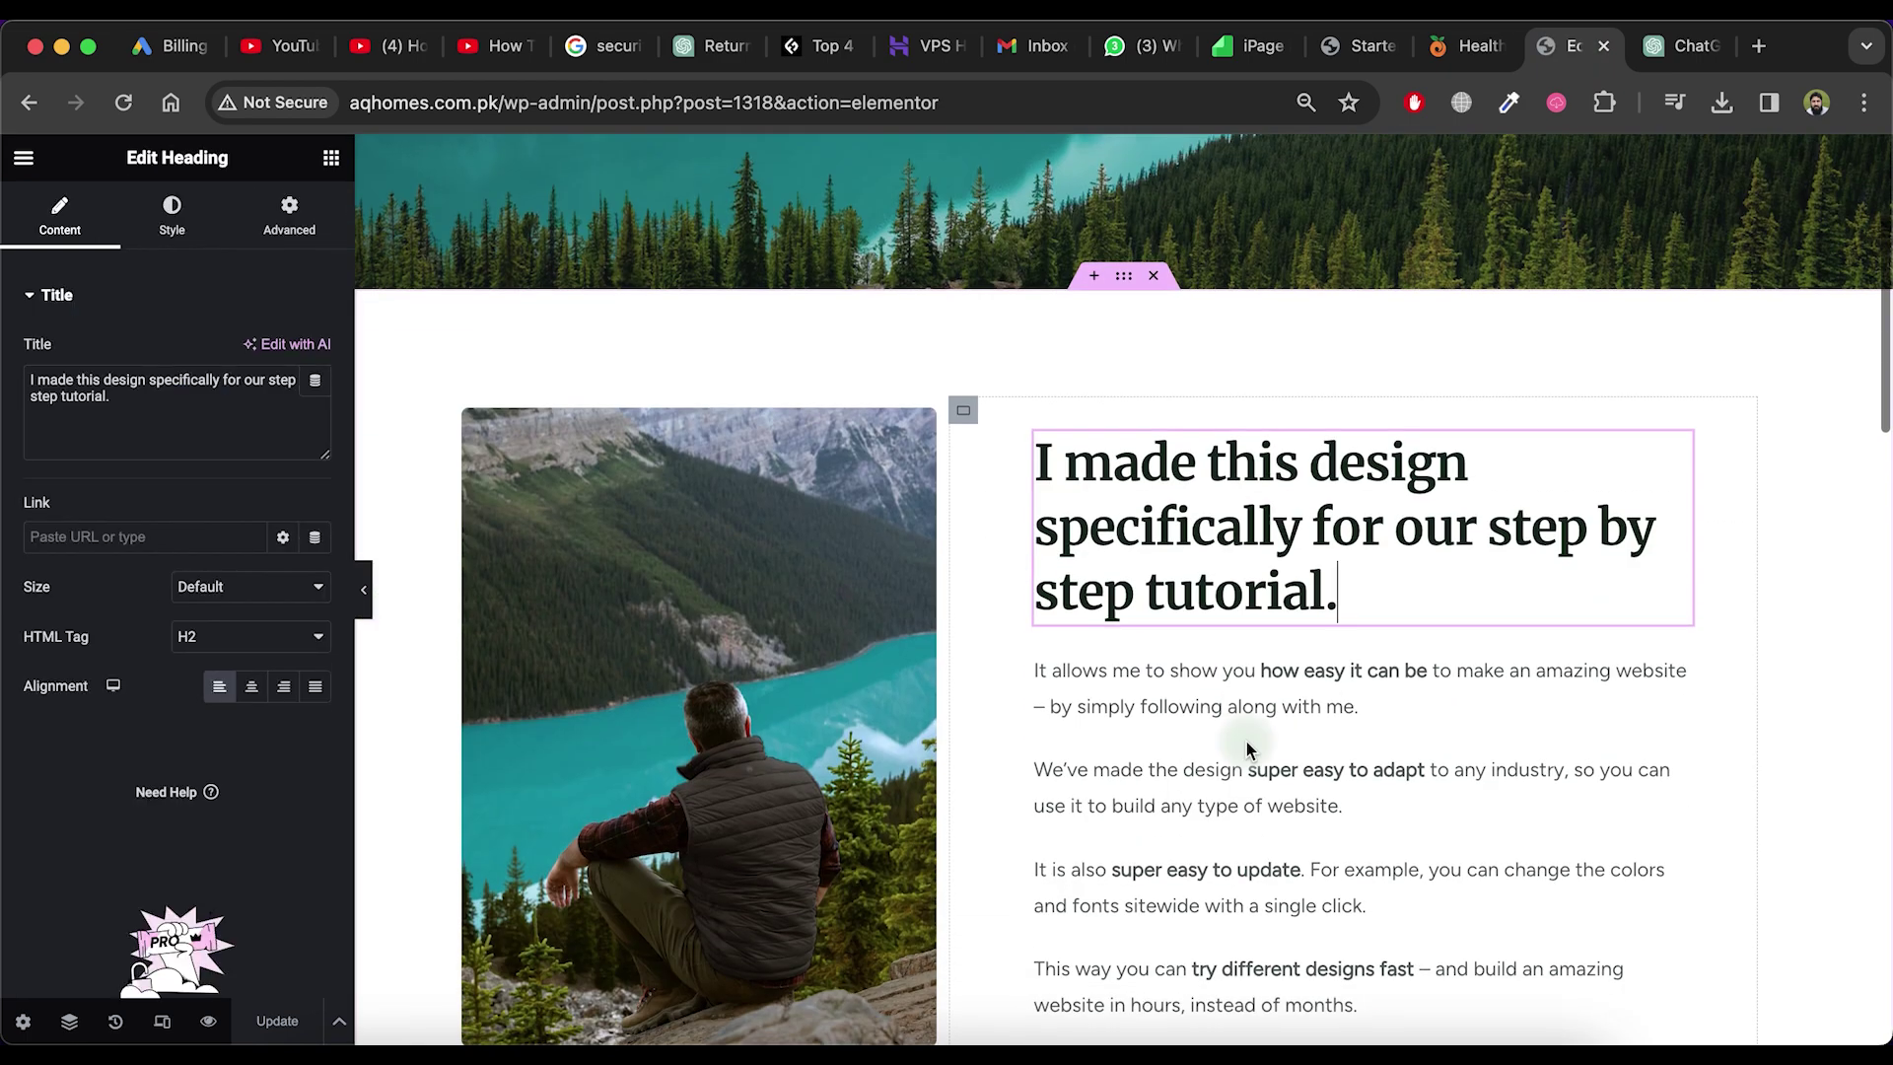
left_click(1281, 706)
left_click(245, 634)
key("ctrl+a")
key("ctrl+v")
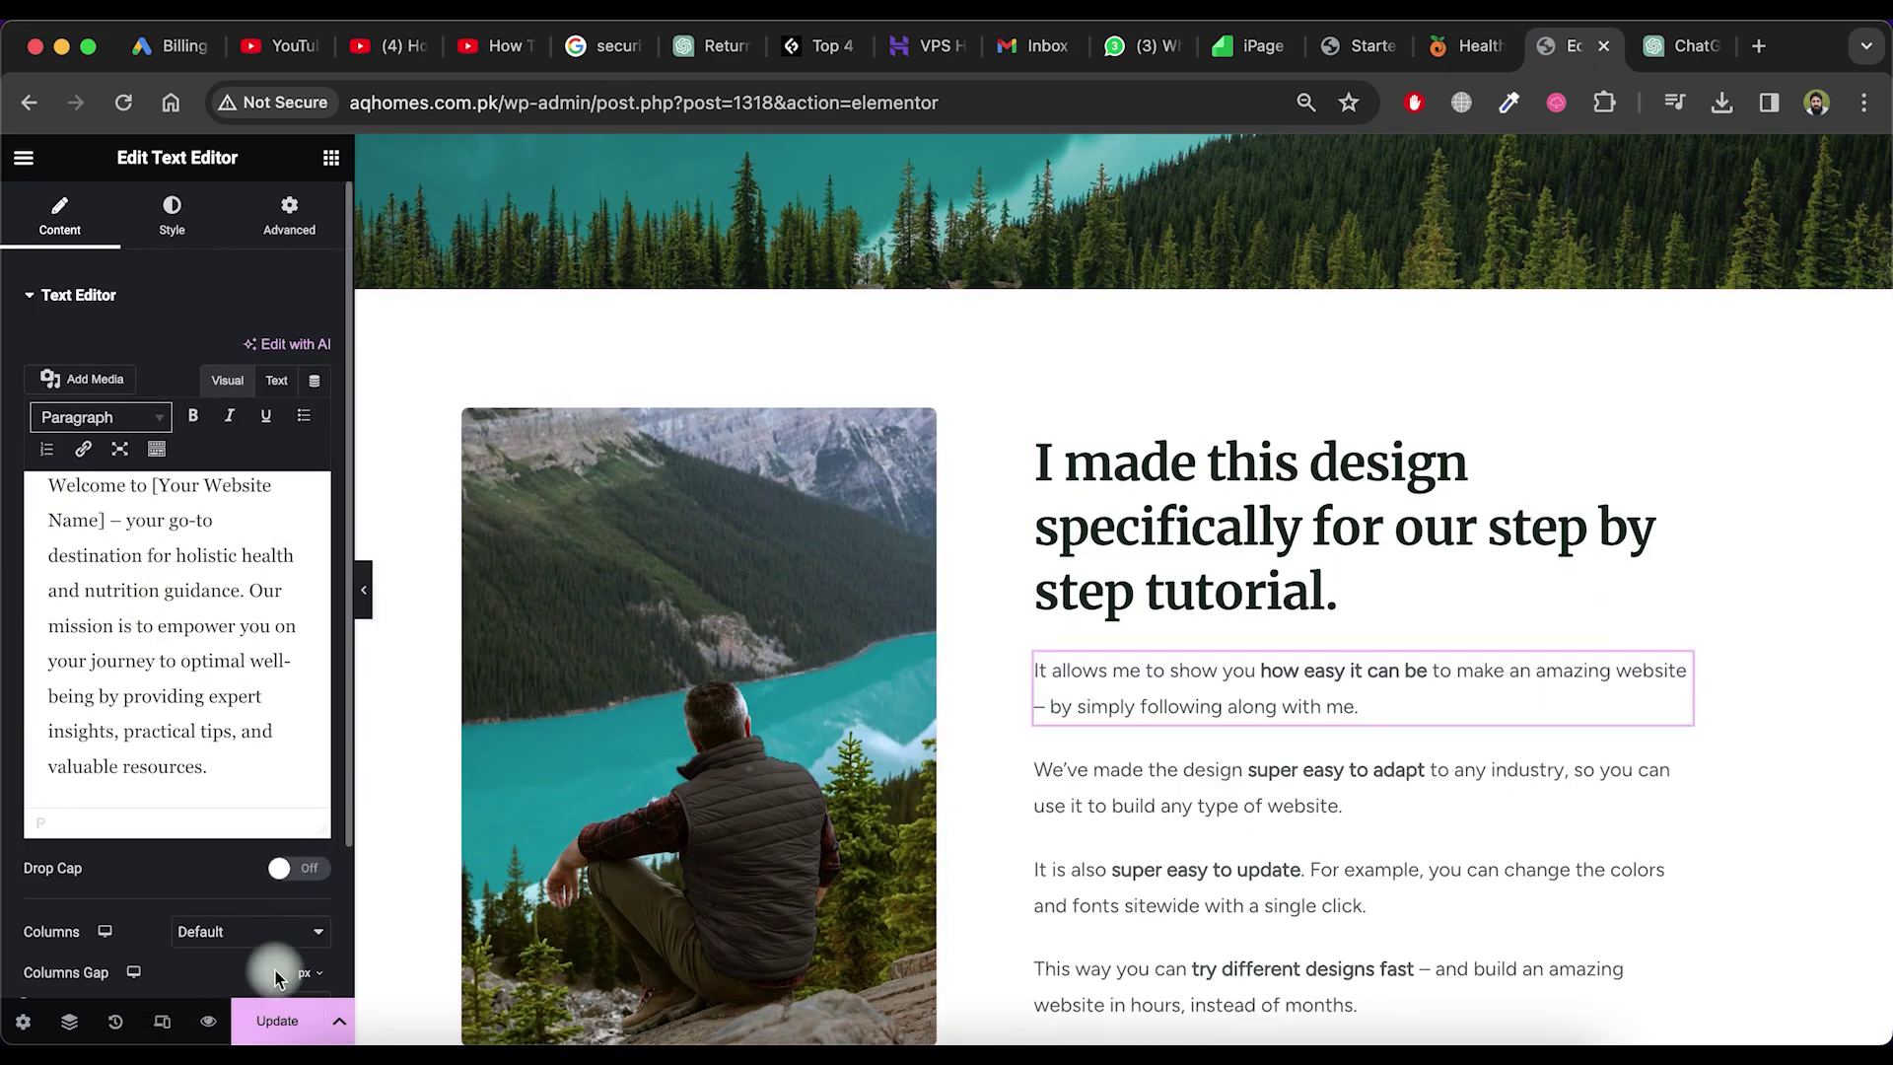
Rewrite the next section heading as 'Who We Are:'
left_click(1399, 789)
left_click(1681, 51)
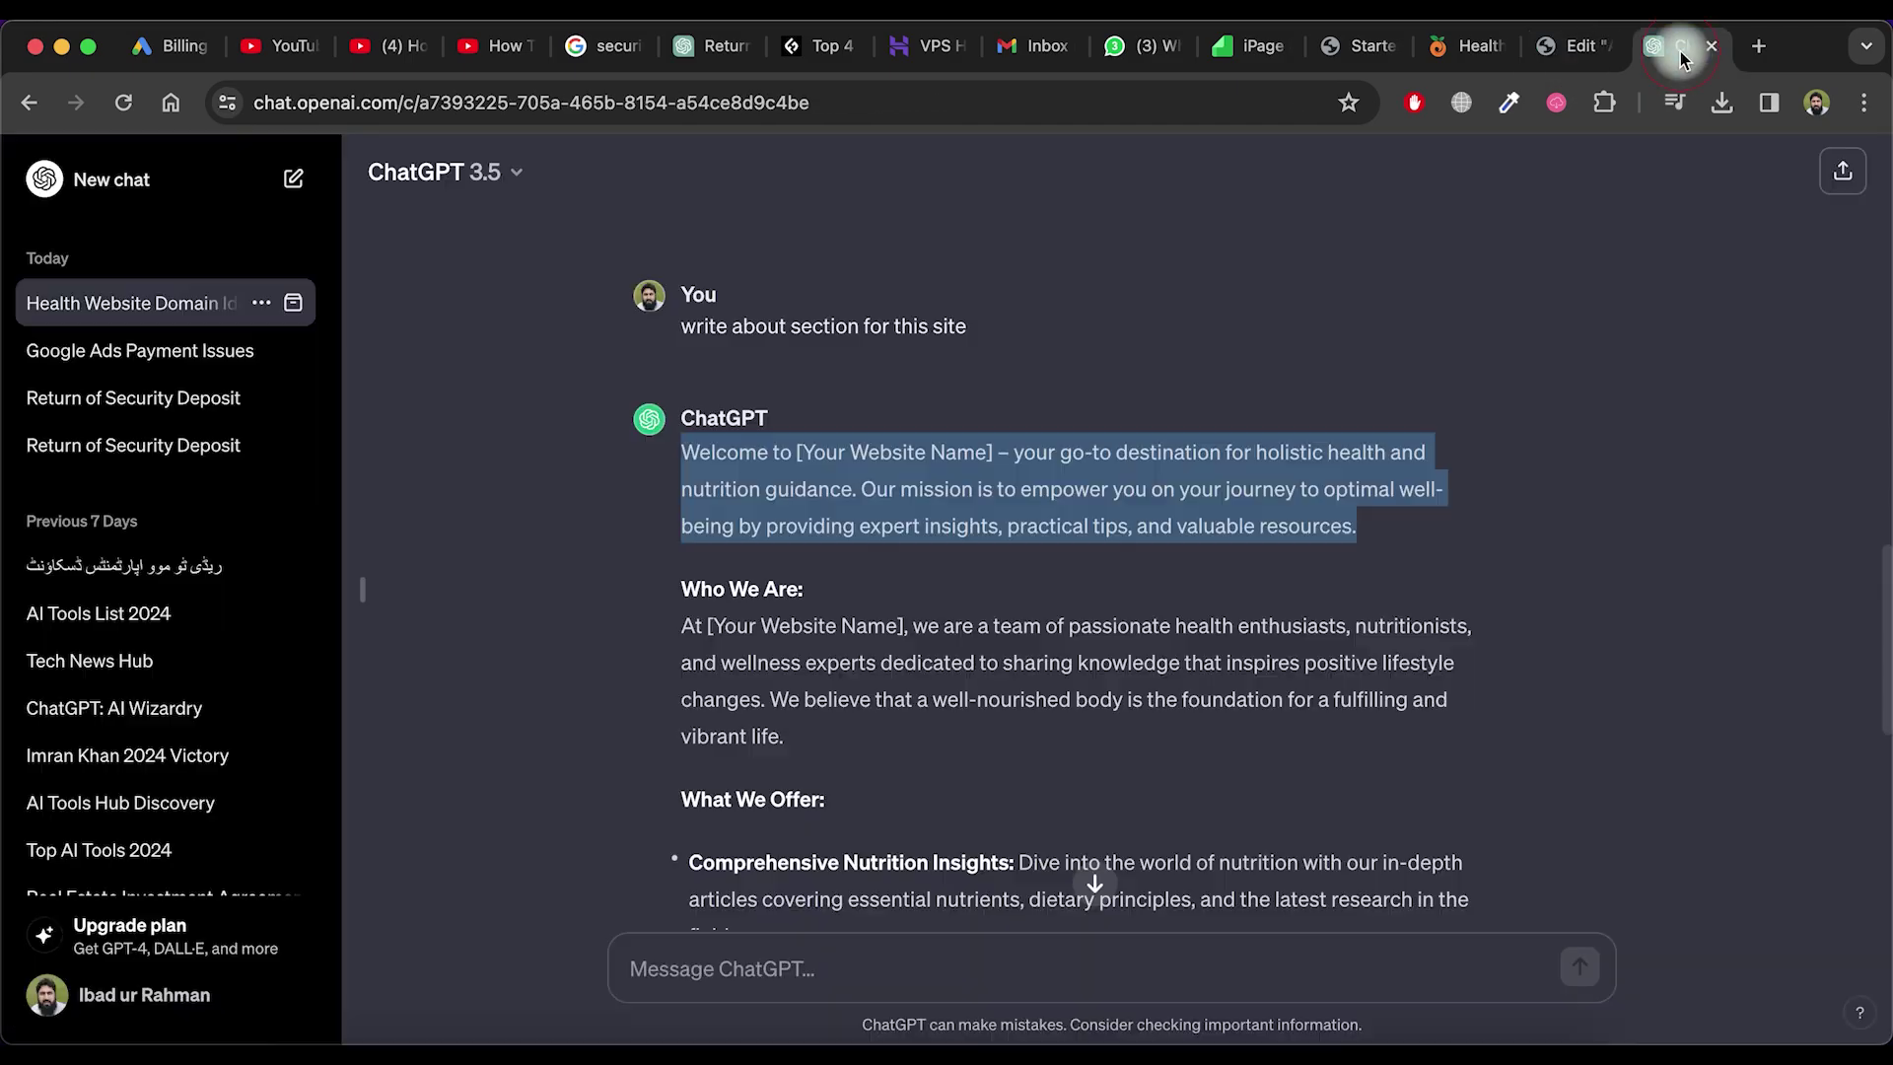
scroll(828, 700, "up", 1)
left_click(828, 700)
left_click(1560, 61)
scroll(1092, 584, "down", 5)
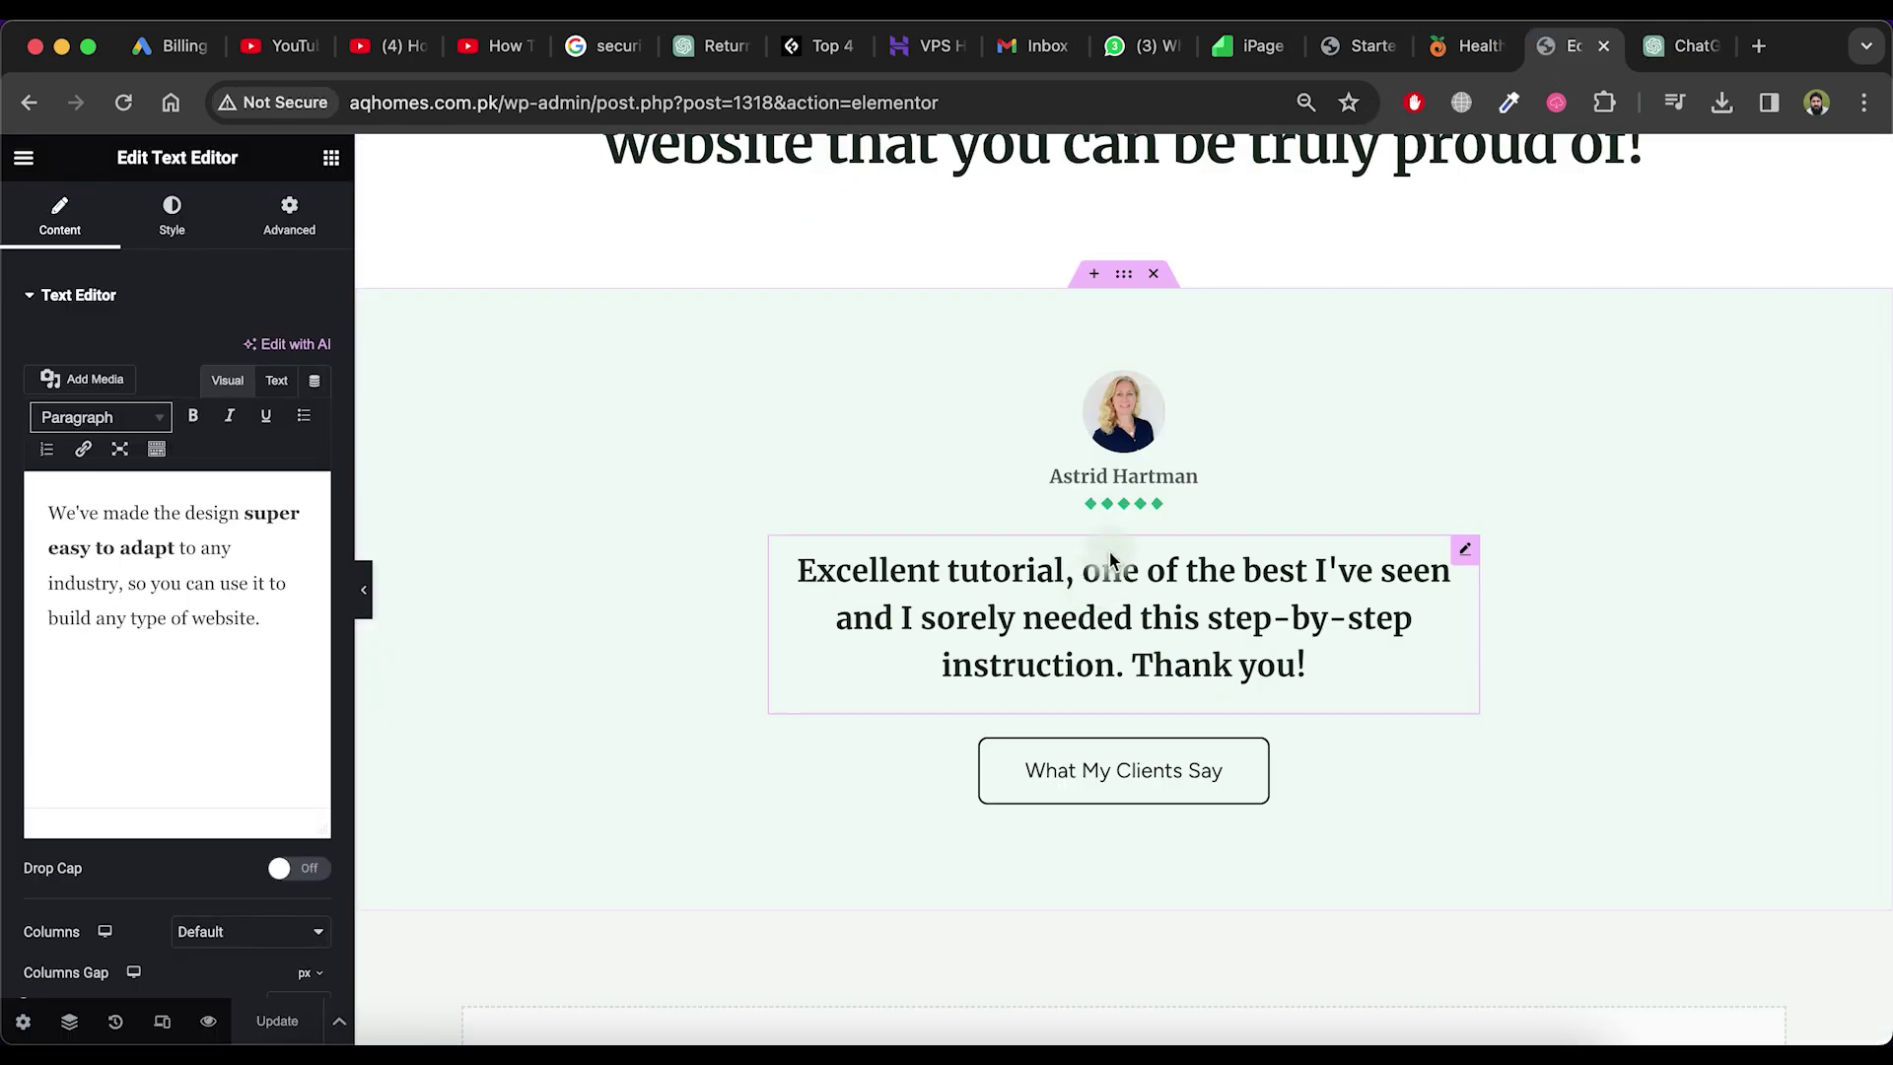
scroll(1109, 552, "up", 10)
left_click(781, 760)
left_click(169, 394)
key("super+a")
key("BackSpace")
Copy the Who We Are text from ChatGPT and paste it into the paragraph below the heading
left_click(630, 764)
scroll(630, 591, "down", 5)
left_click(512, 715)
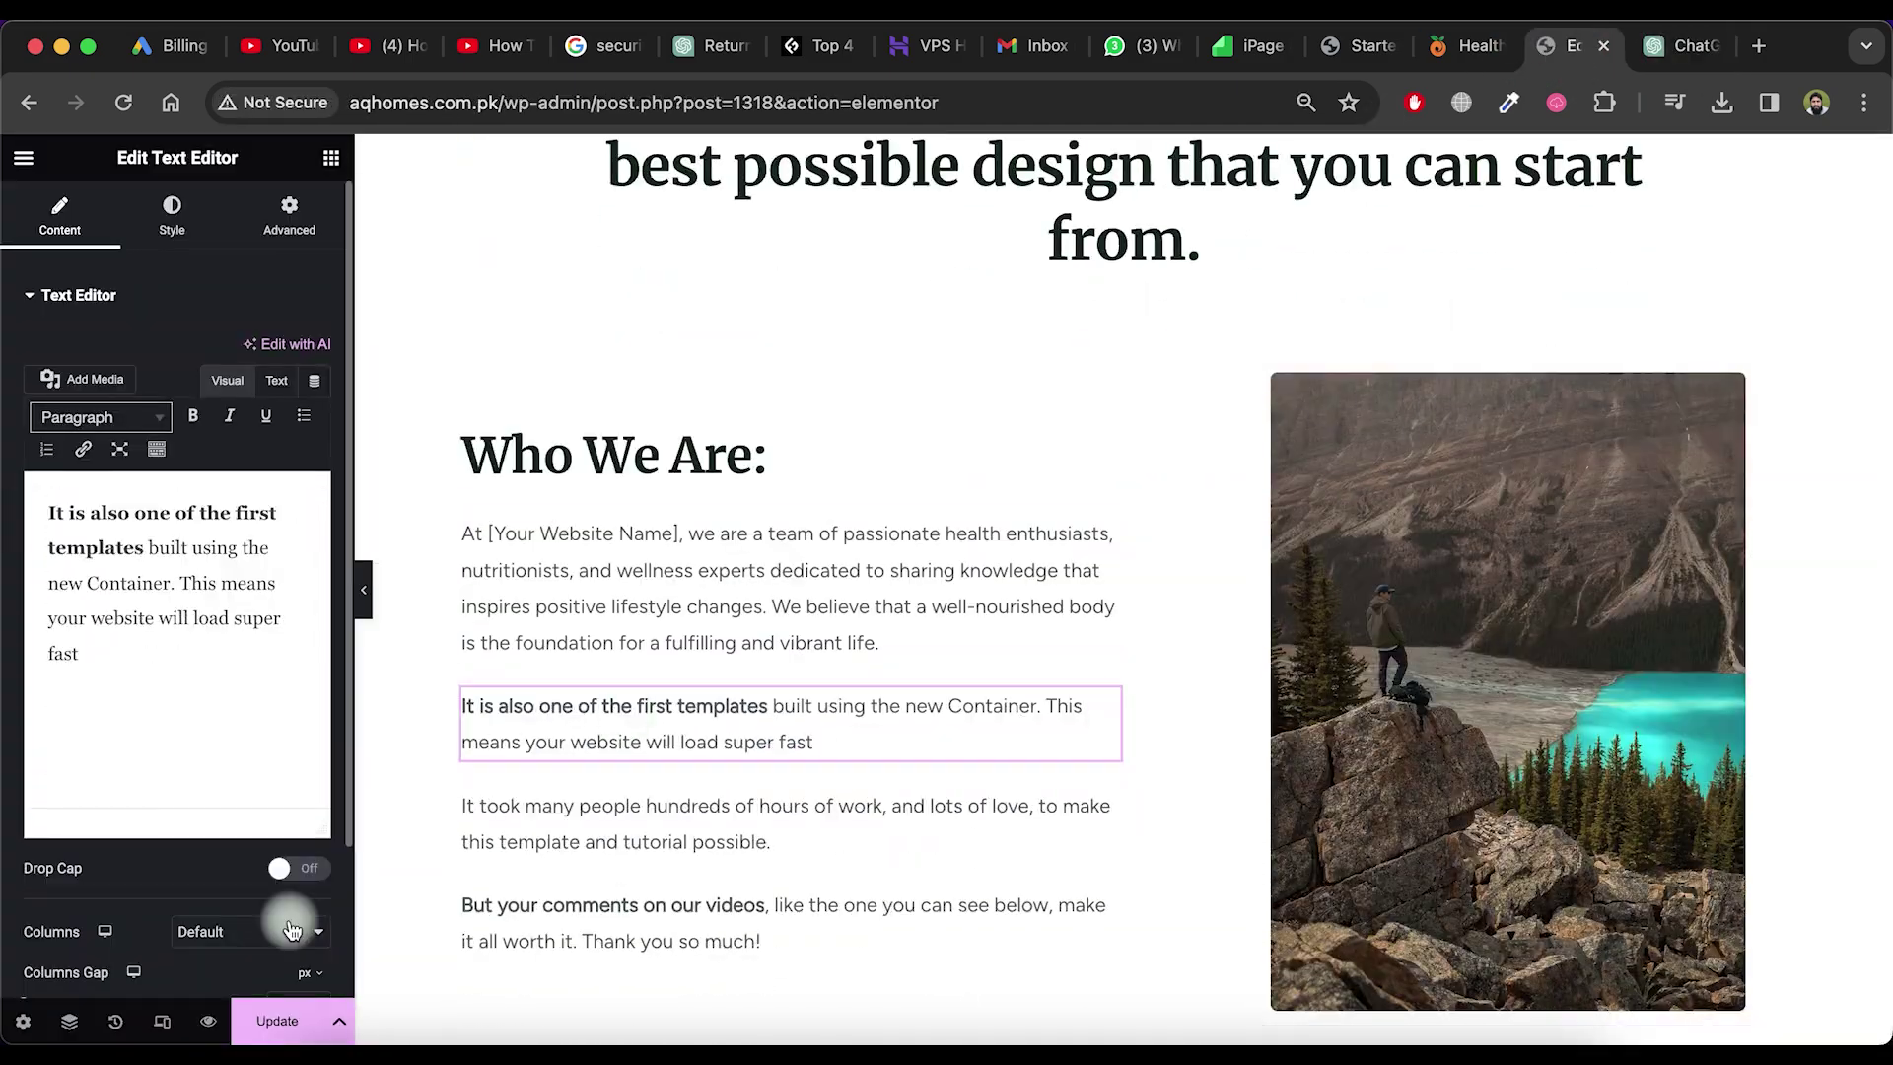
left_click(627, 538)
scroll(627, 588, "down", 2)
left_click(1541, 486)
left_click(1681, 45)
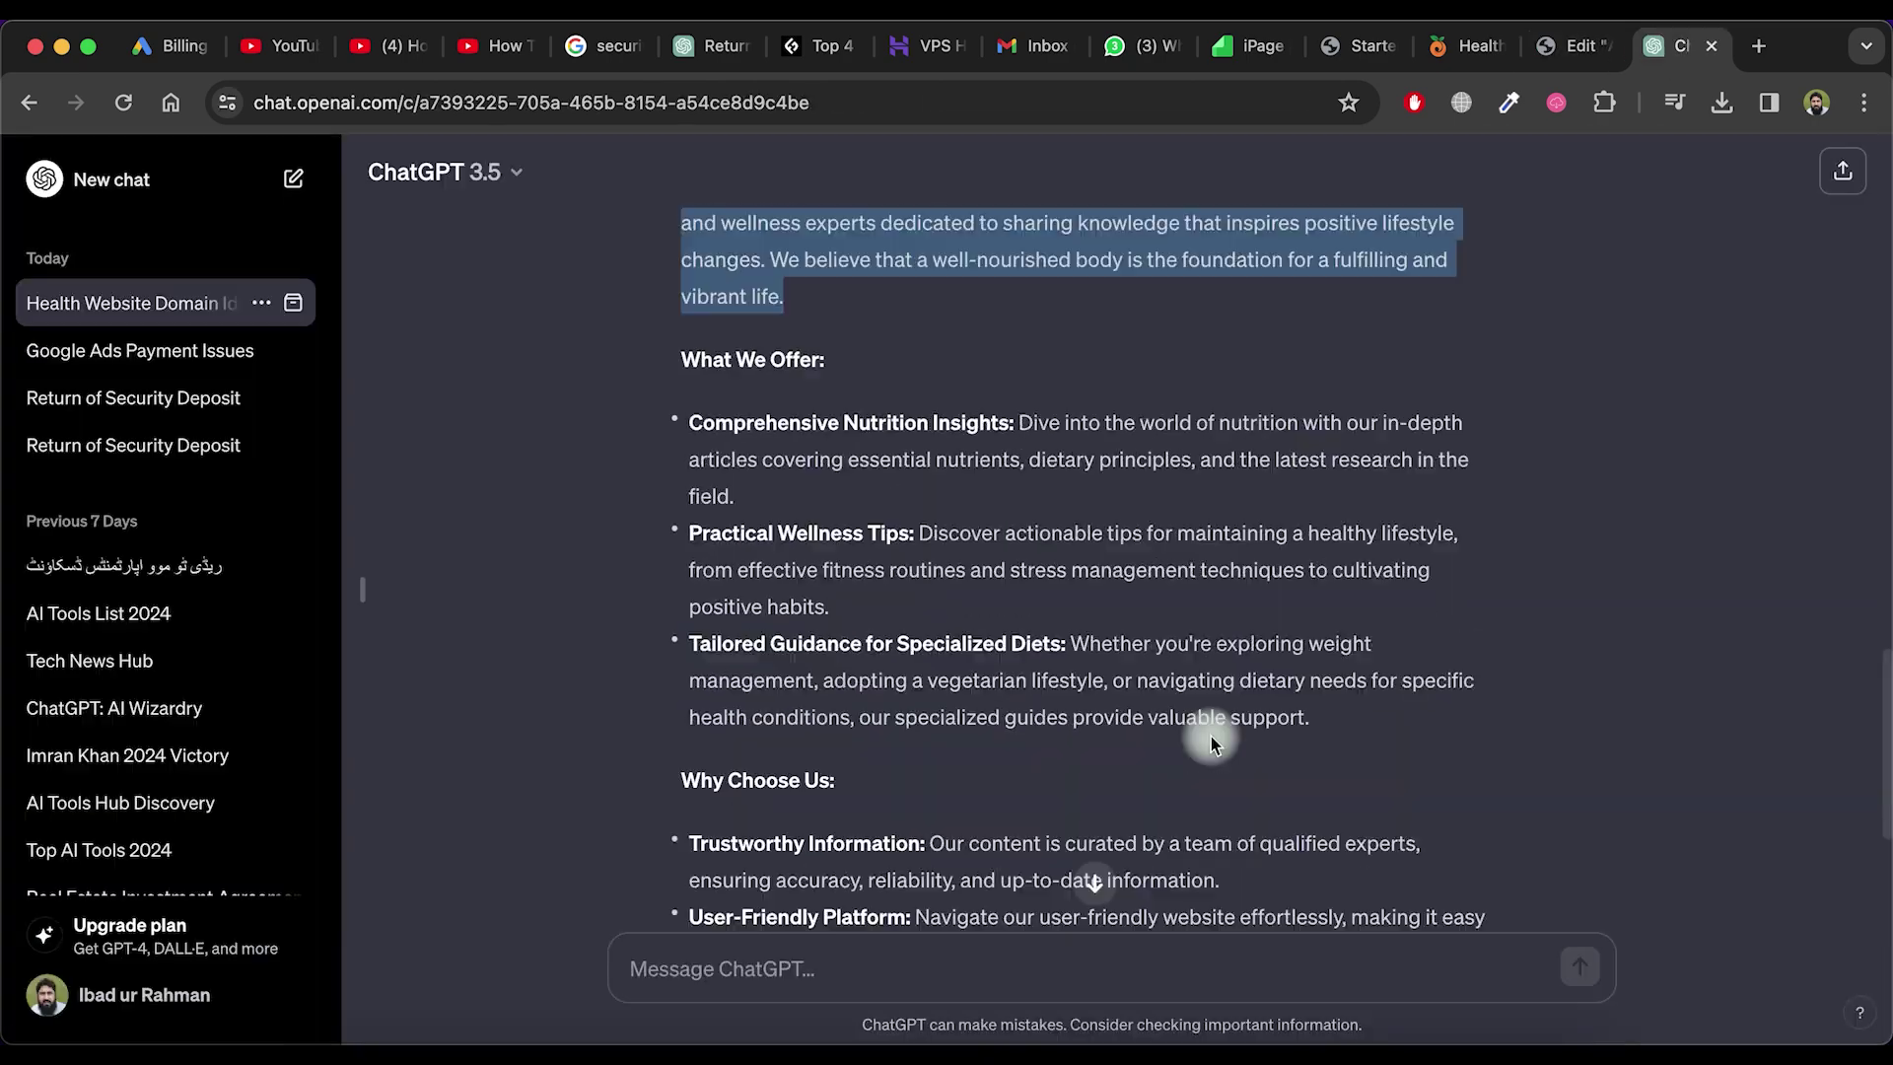
left_click_drag(1210, 735, 723, 553)
key("super+c")
left_click(1567, 45)
left_click(1098, 549)
key("super+v")
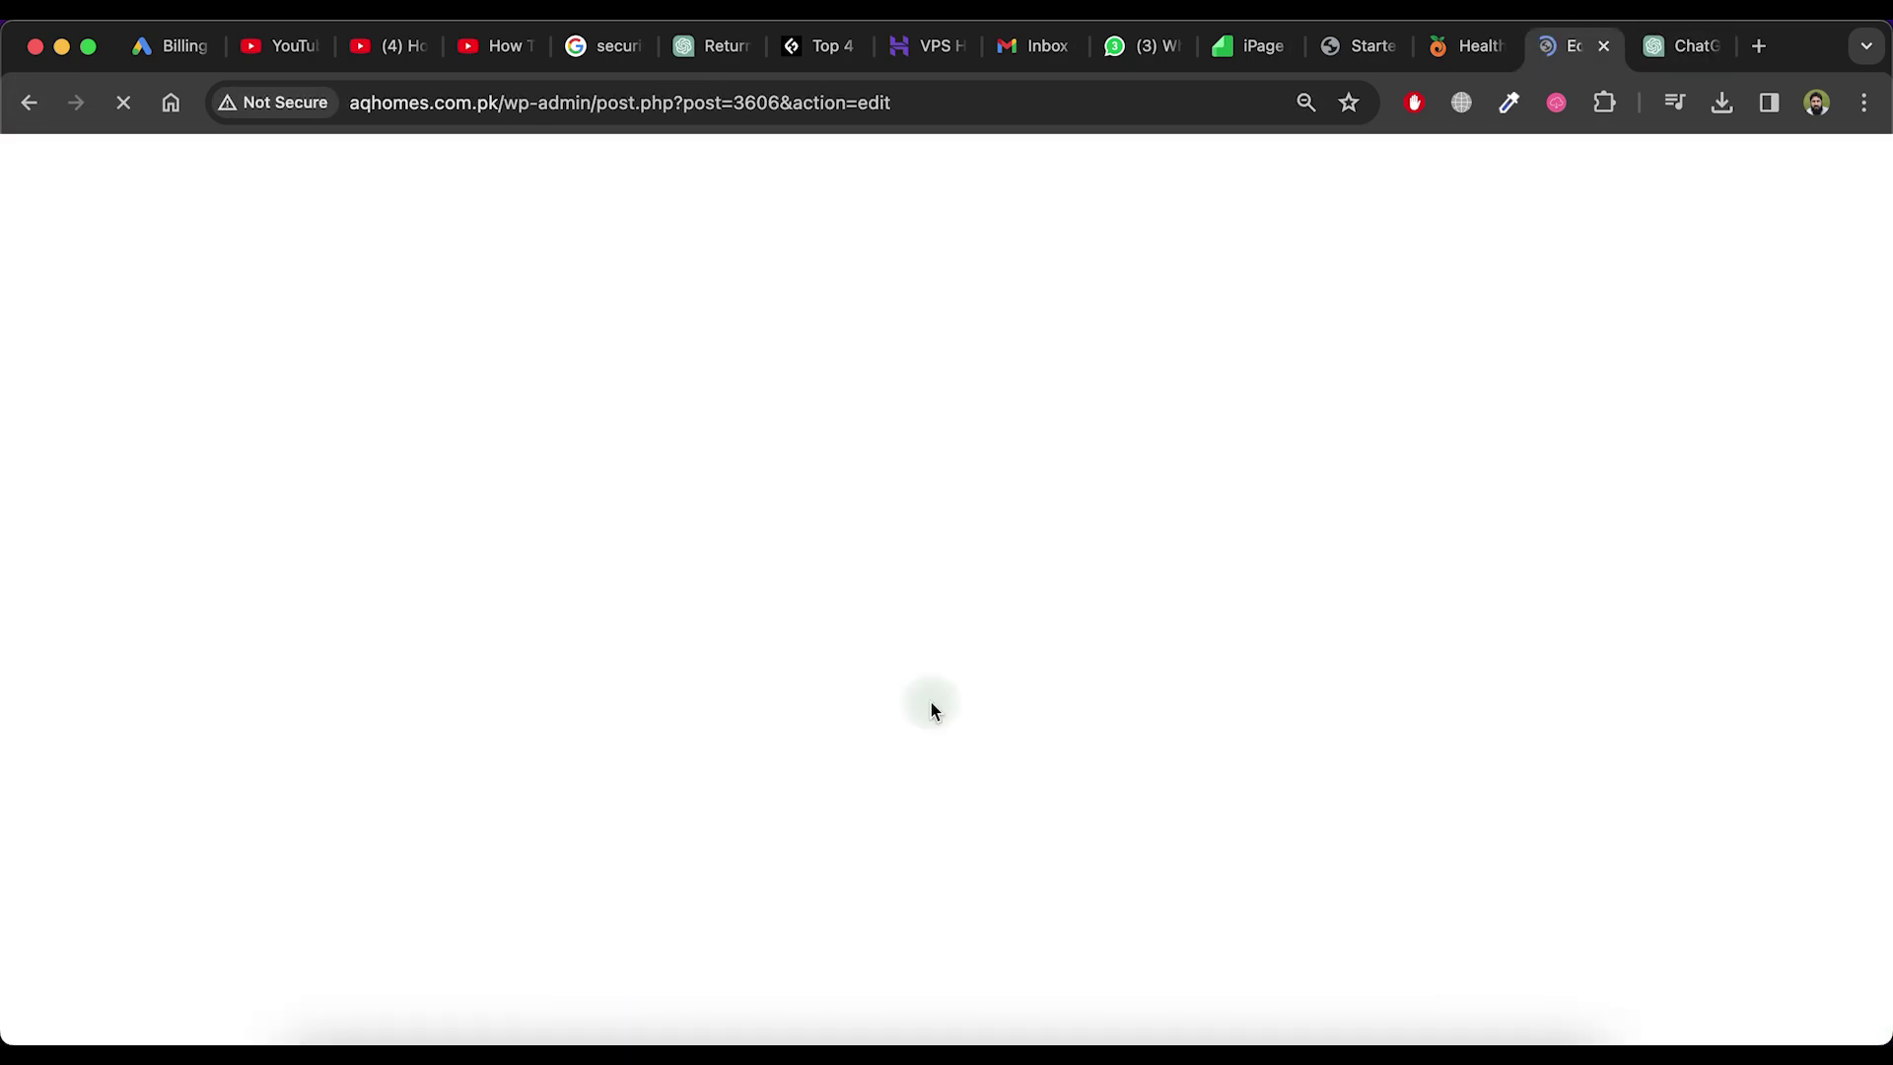
On the Contact page, replace the sample e-mail, phone number and location with the site's own details
left_click(994, 456)
scroll(816, 556, "down", 10)
double_click(642, 565)
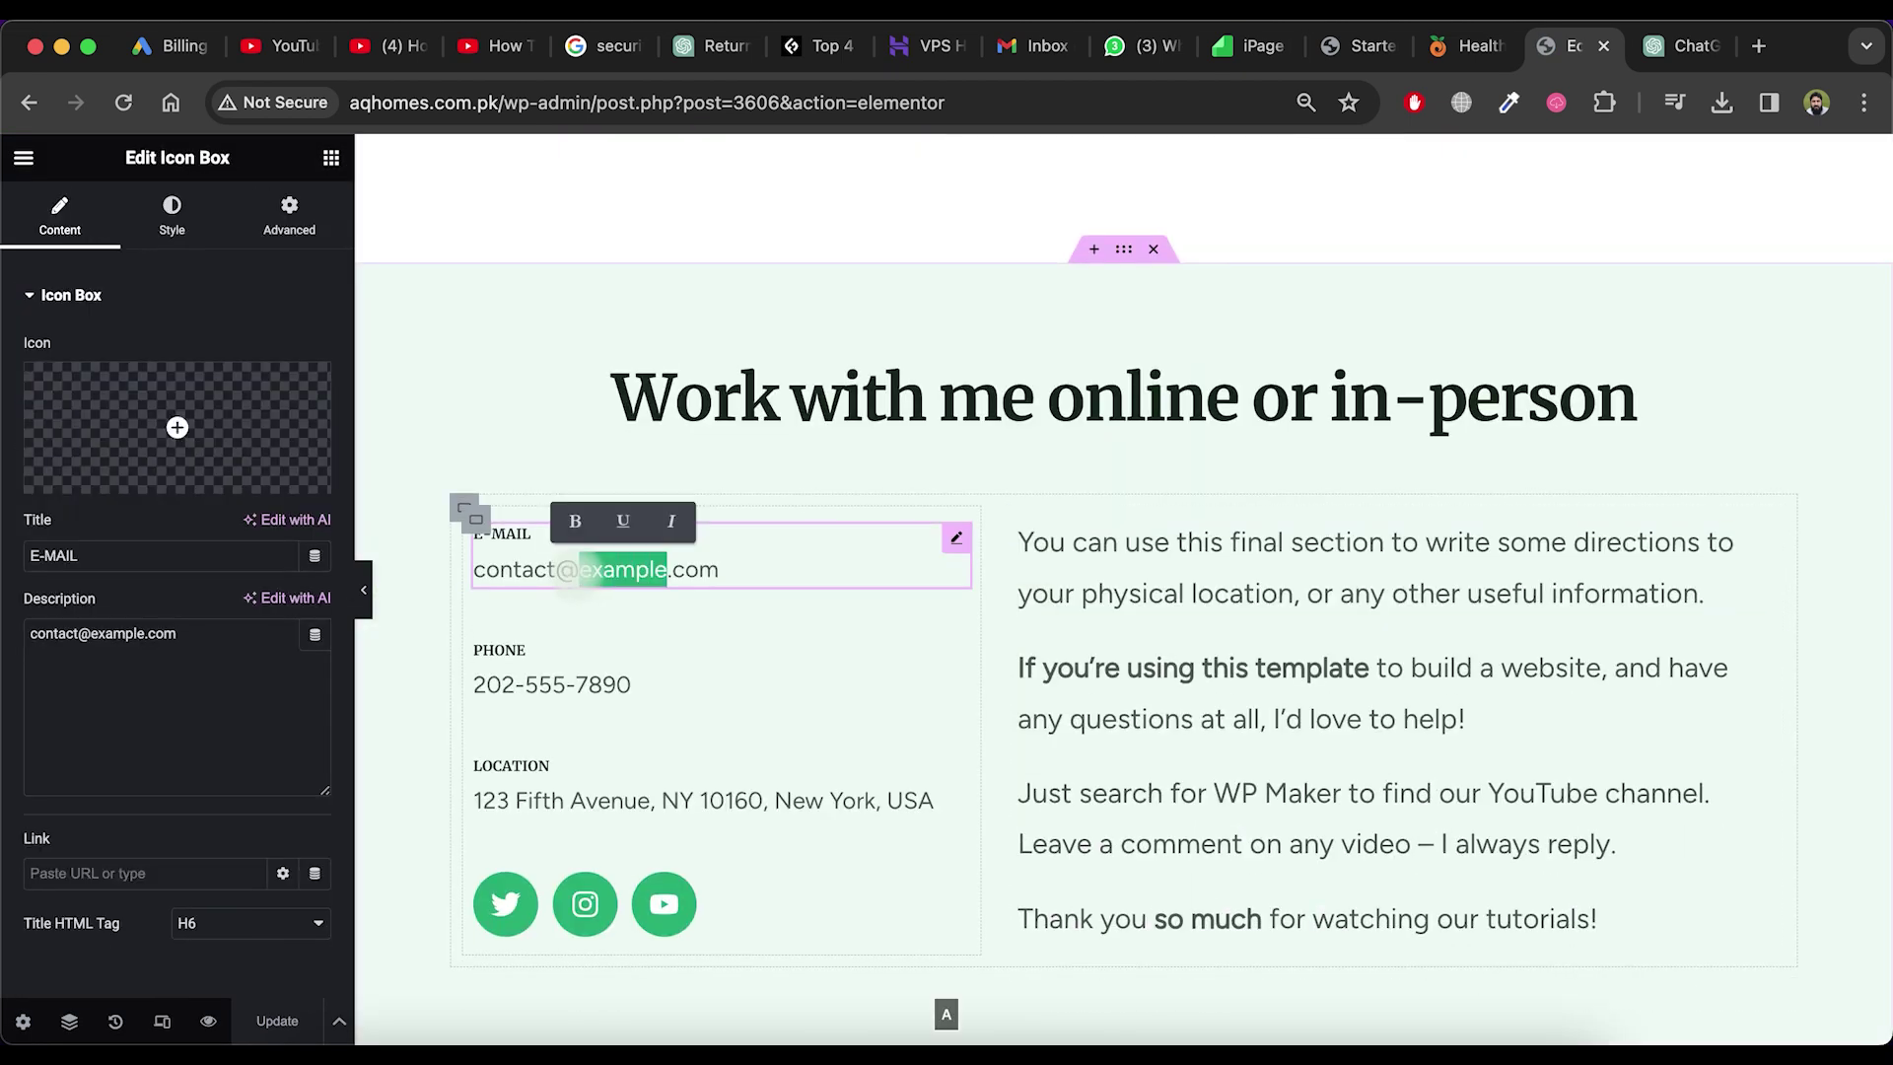
left_click(473, 677)
type("+1-")
double_click(799, 794)
type("calfornia")
Add text to the help paragraph and save the Contact page
scroll(690, 690, "down", 1)
left_click(585, 811)
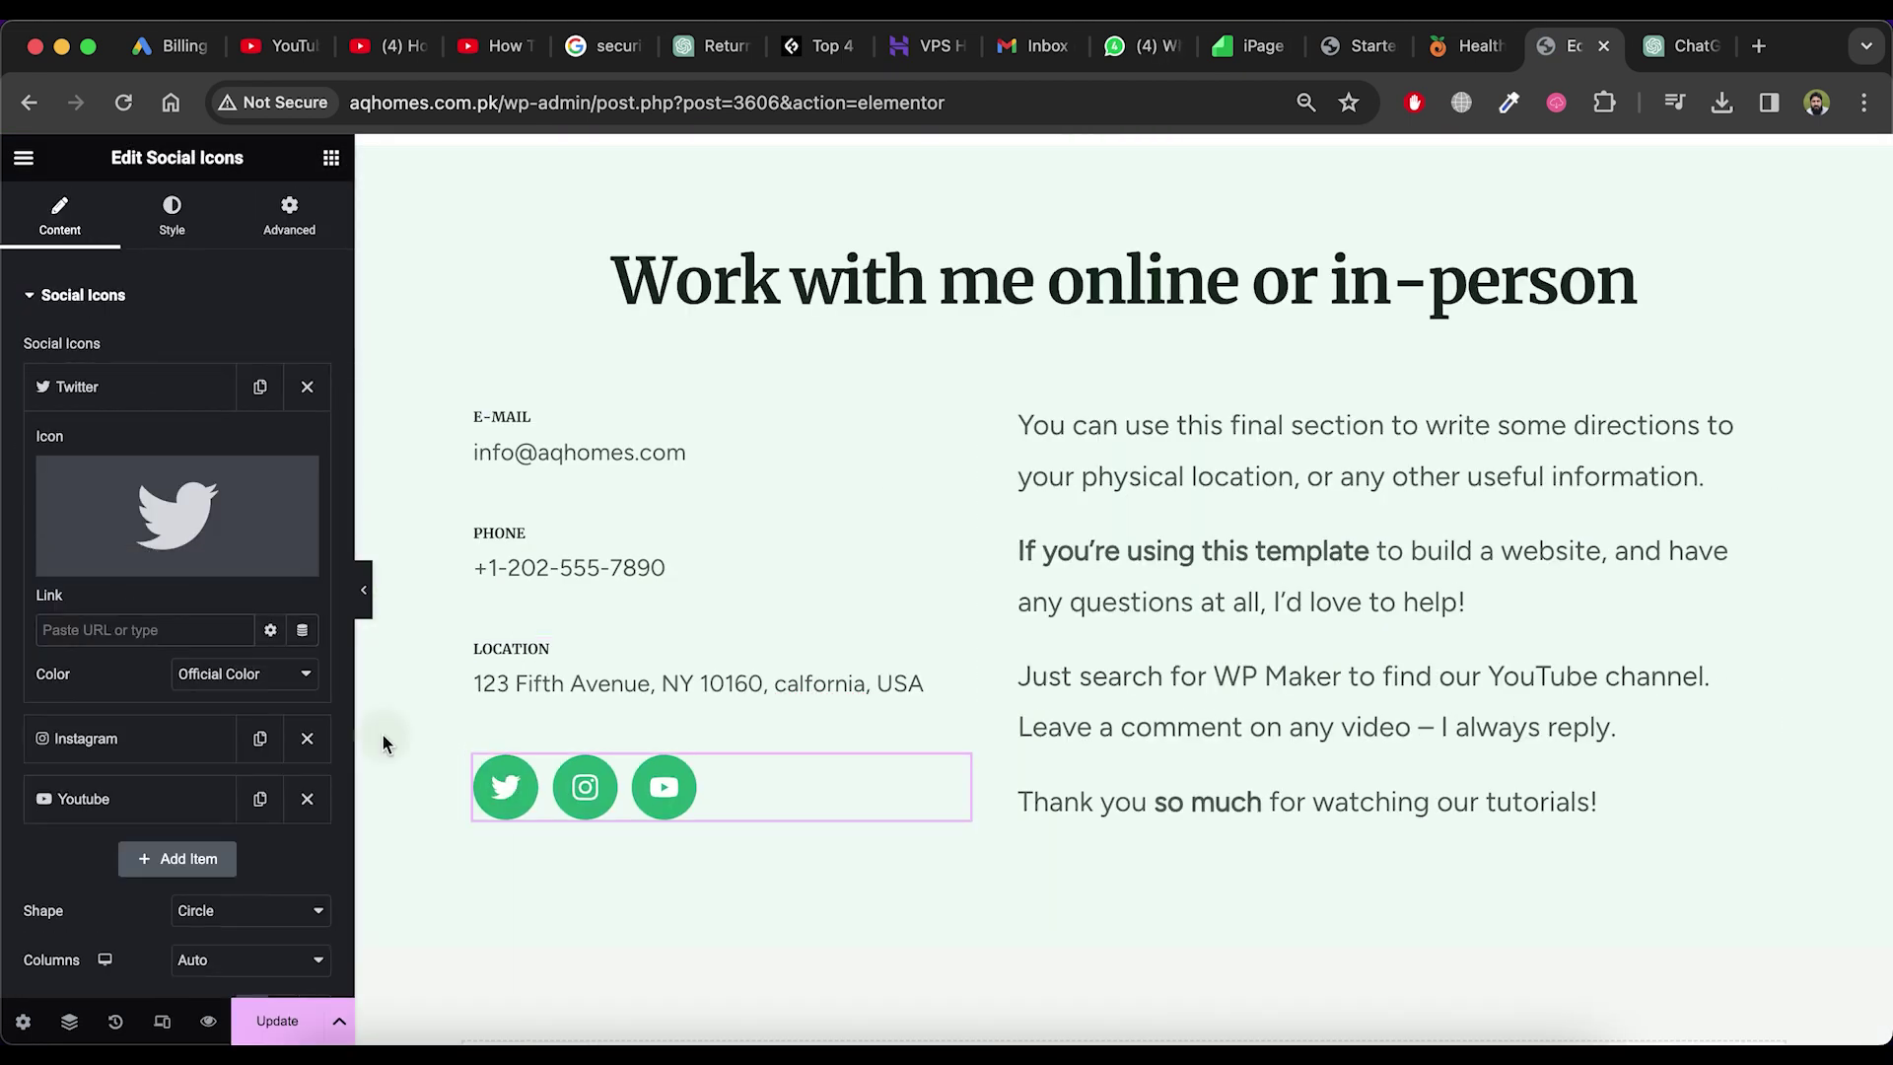
left_click(85, 423)
left_click(1282, 581)
left_click(222, 619)
type("Hsd")
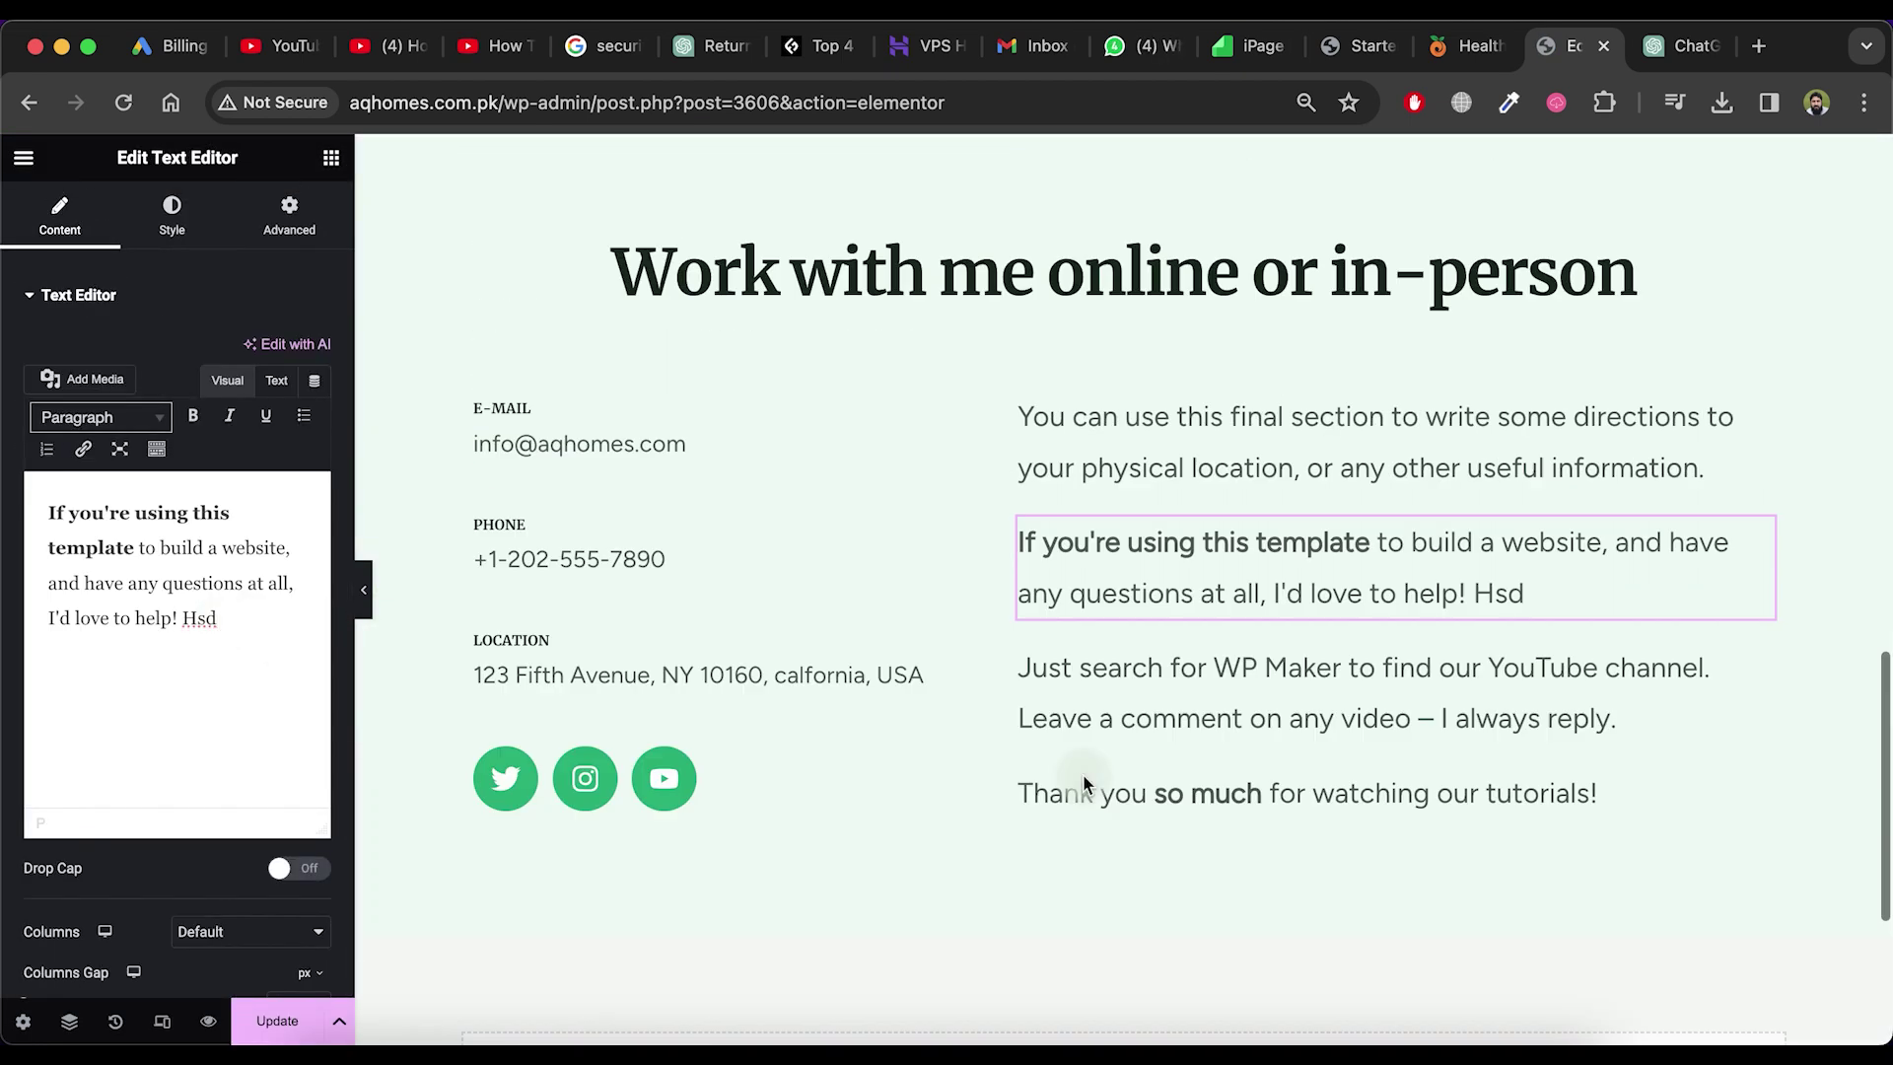
scroll(1083, 773, "up", 10)
left_click(277, 1025)
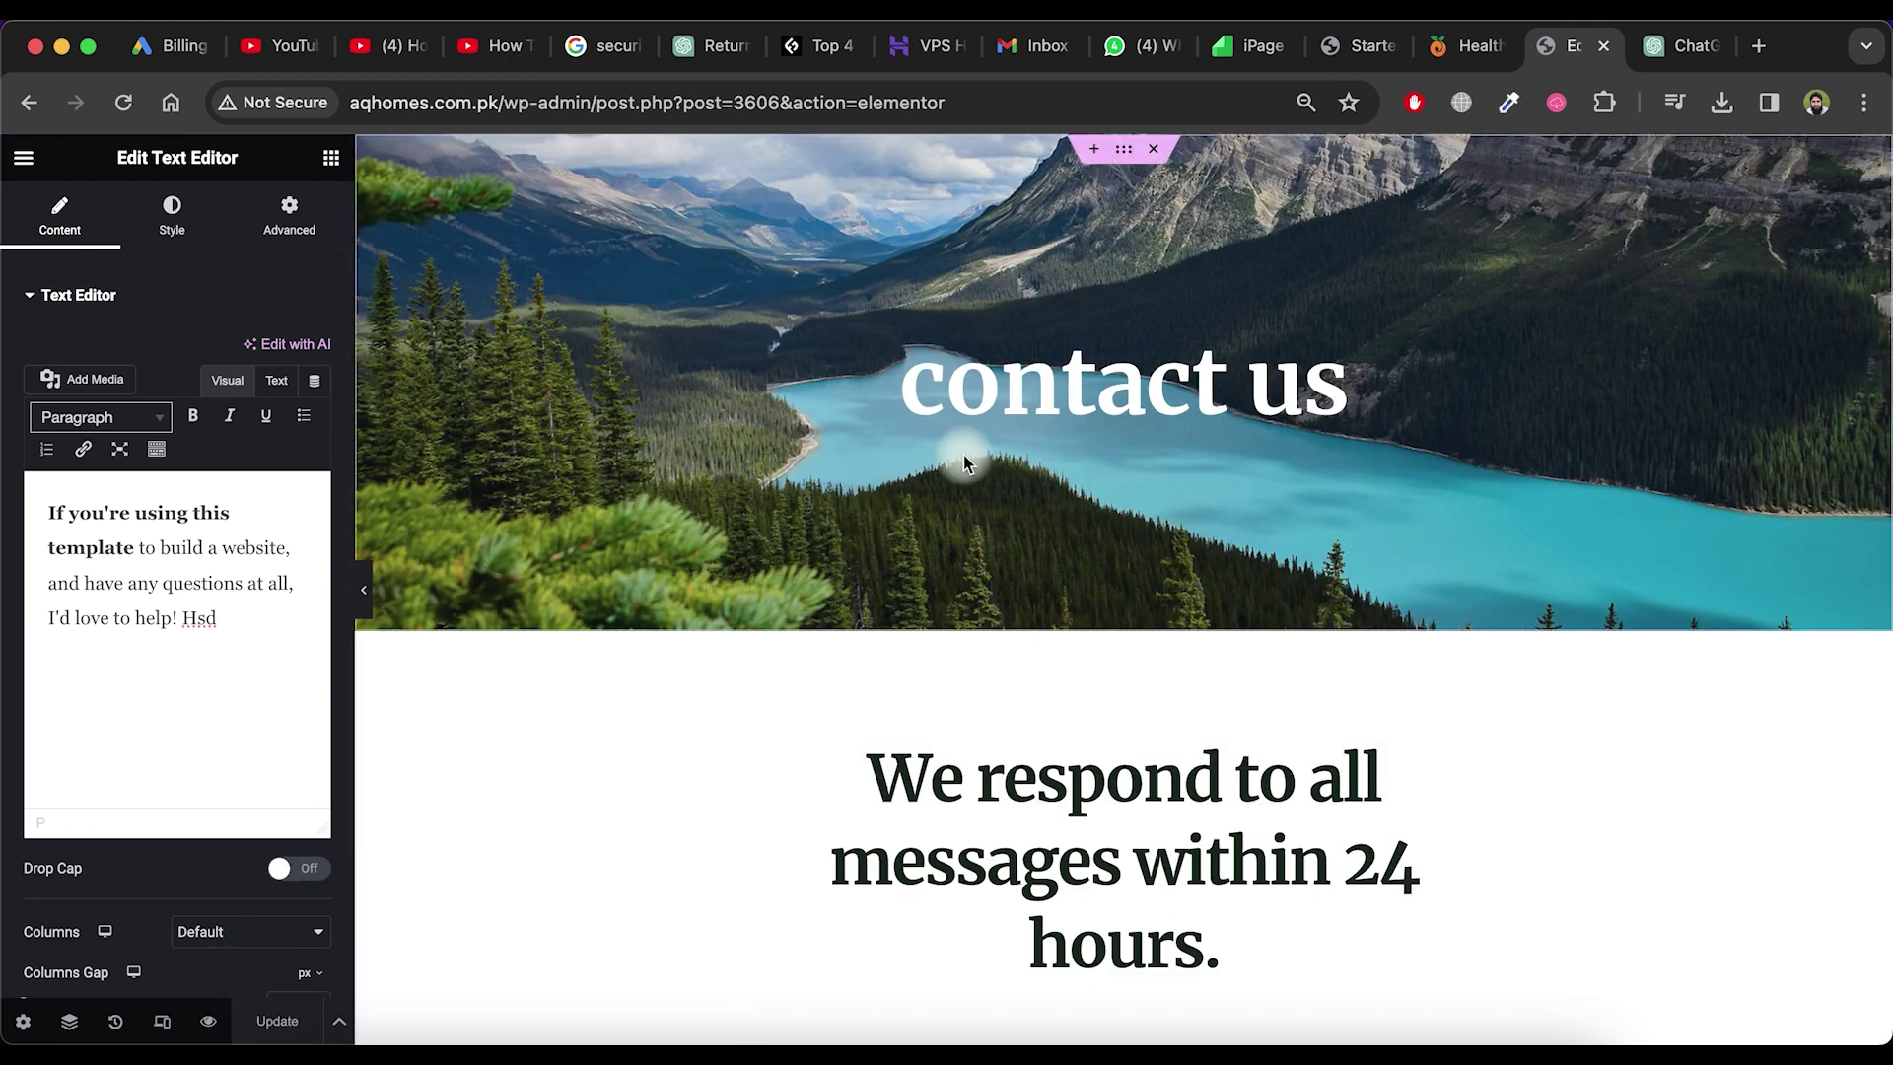
Visit the live site at aqhomes.com.pk and browse its pages
key("super+l")
type("aqhomes.com.pk")
key("Return")
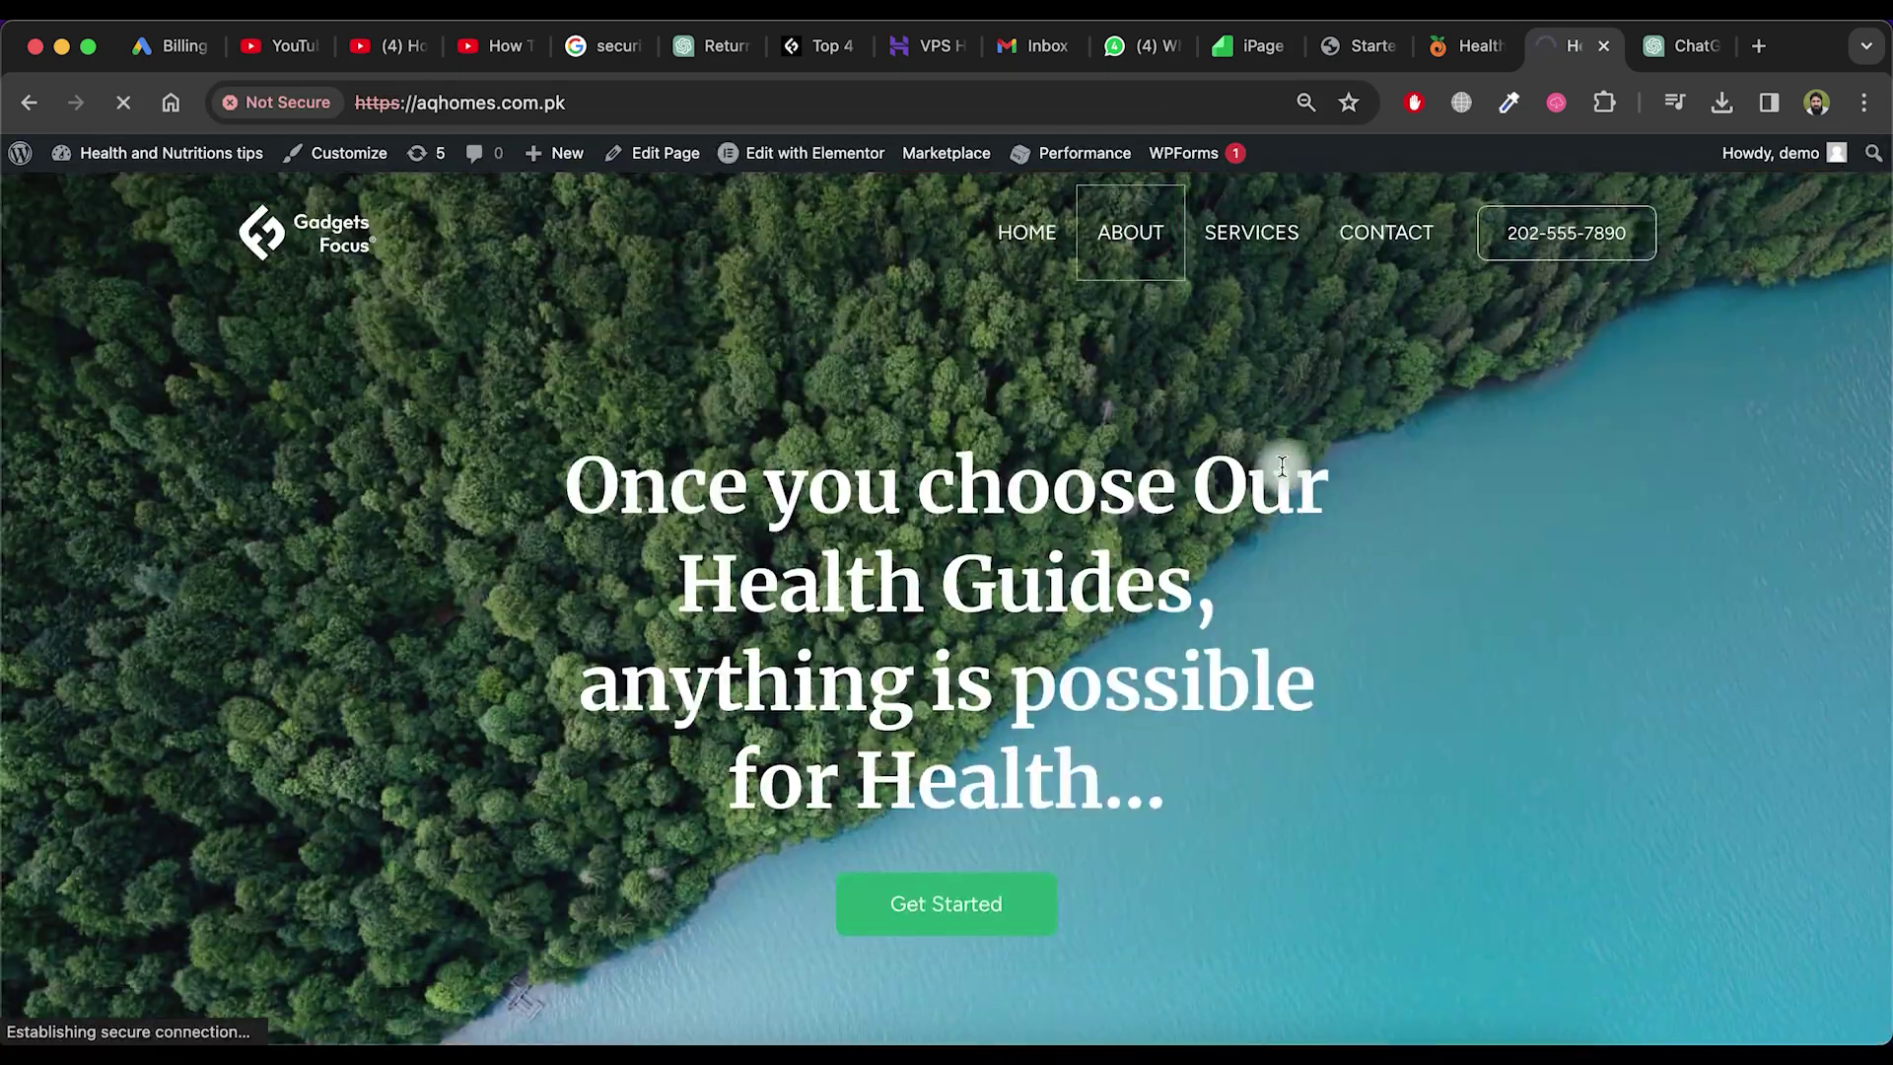
left_click(535, 414)
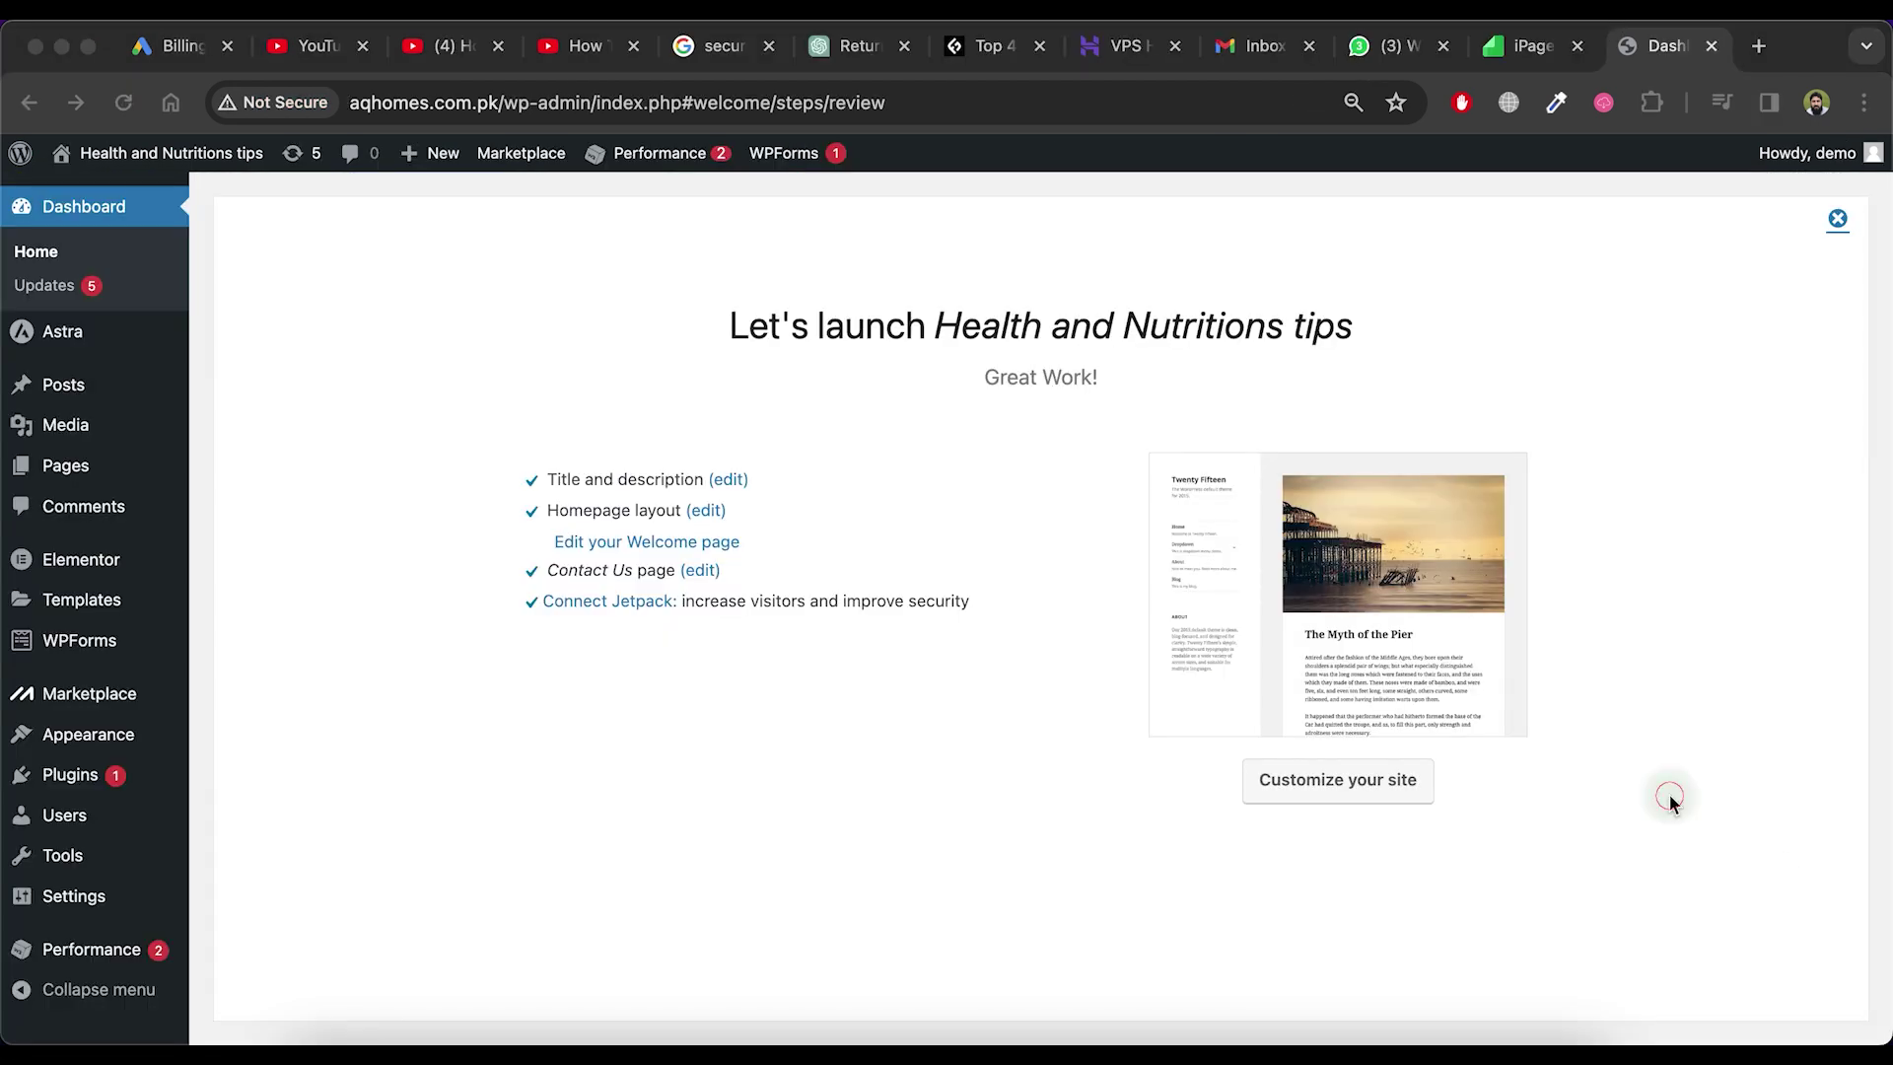
Open Astra's Starter Templates and choose to build the site with the AI Website Builder
left_click(1669, 794)
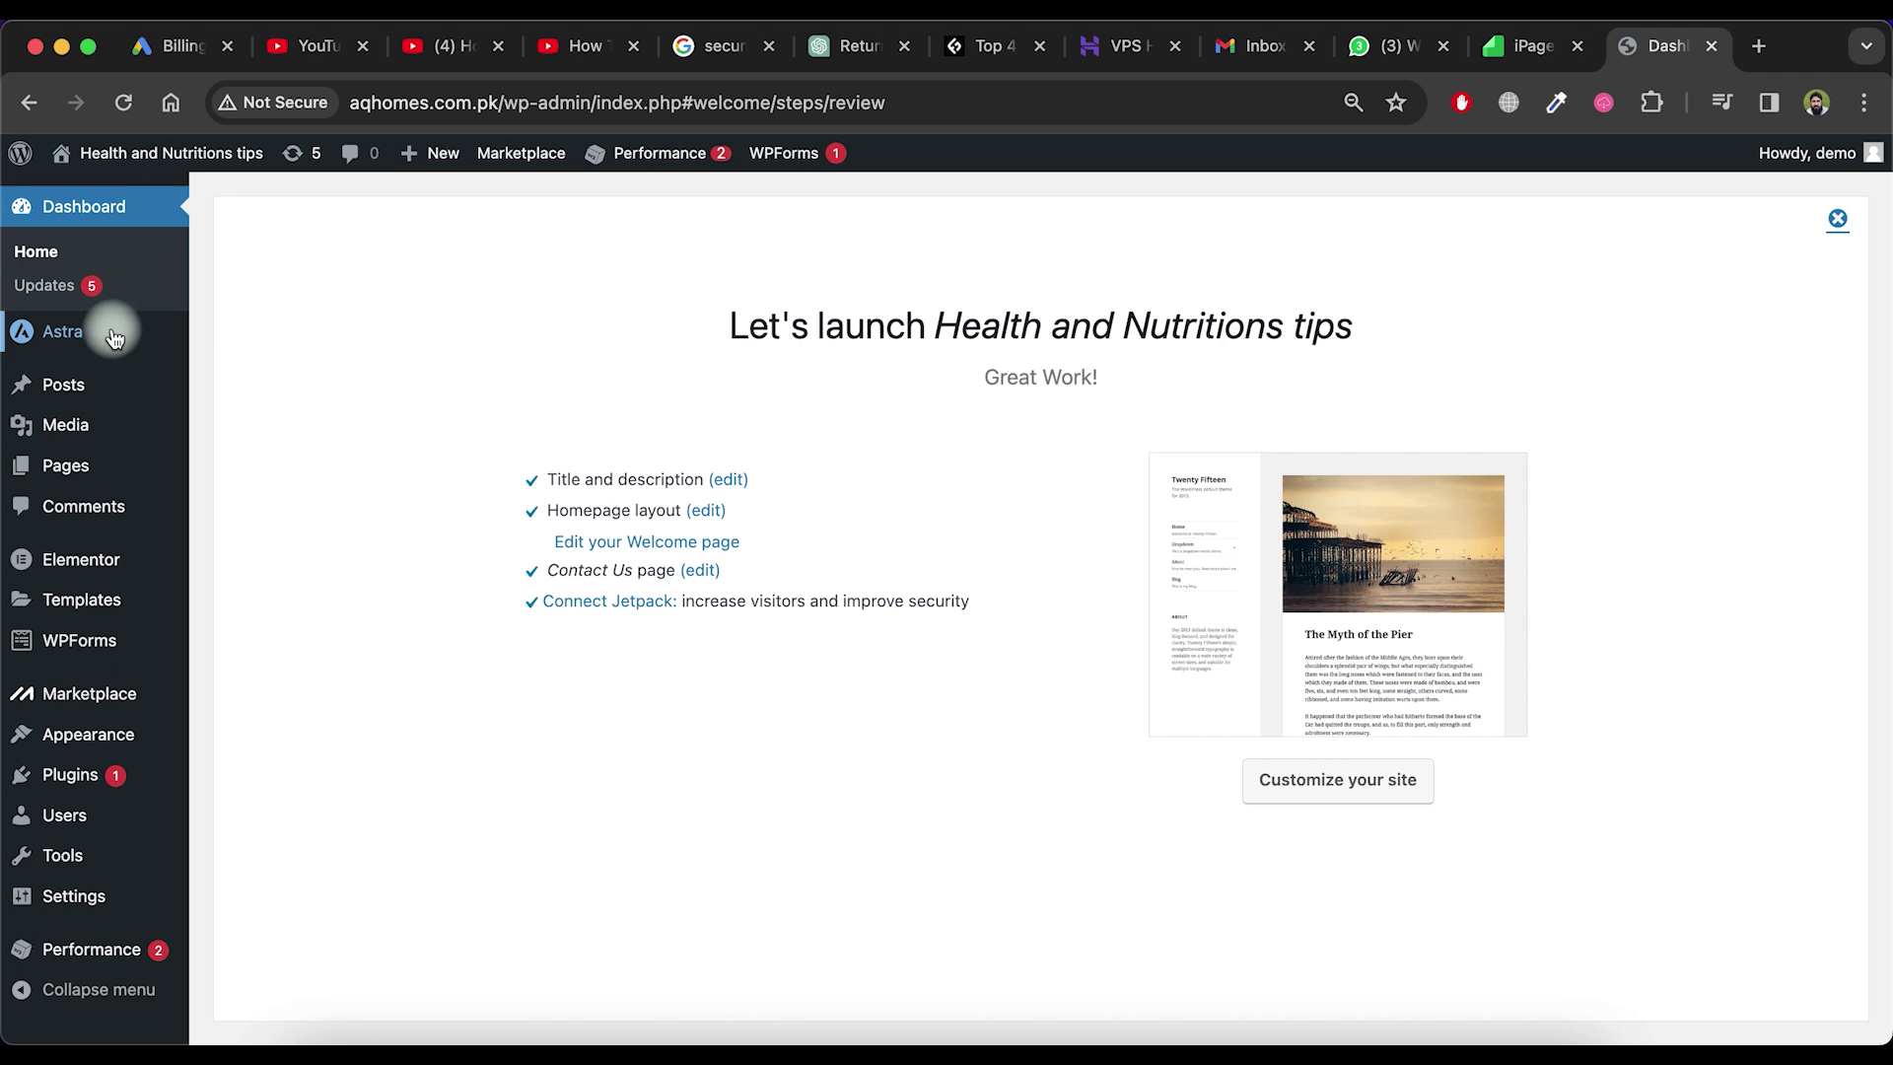
mouse_move(114, 337)
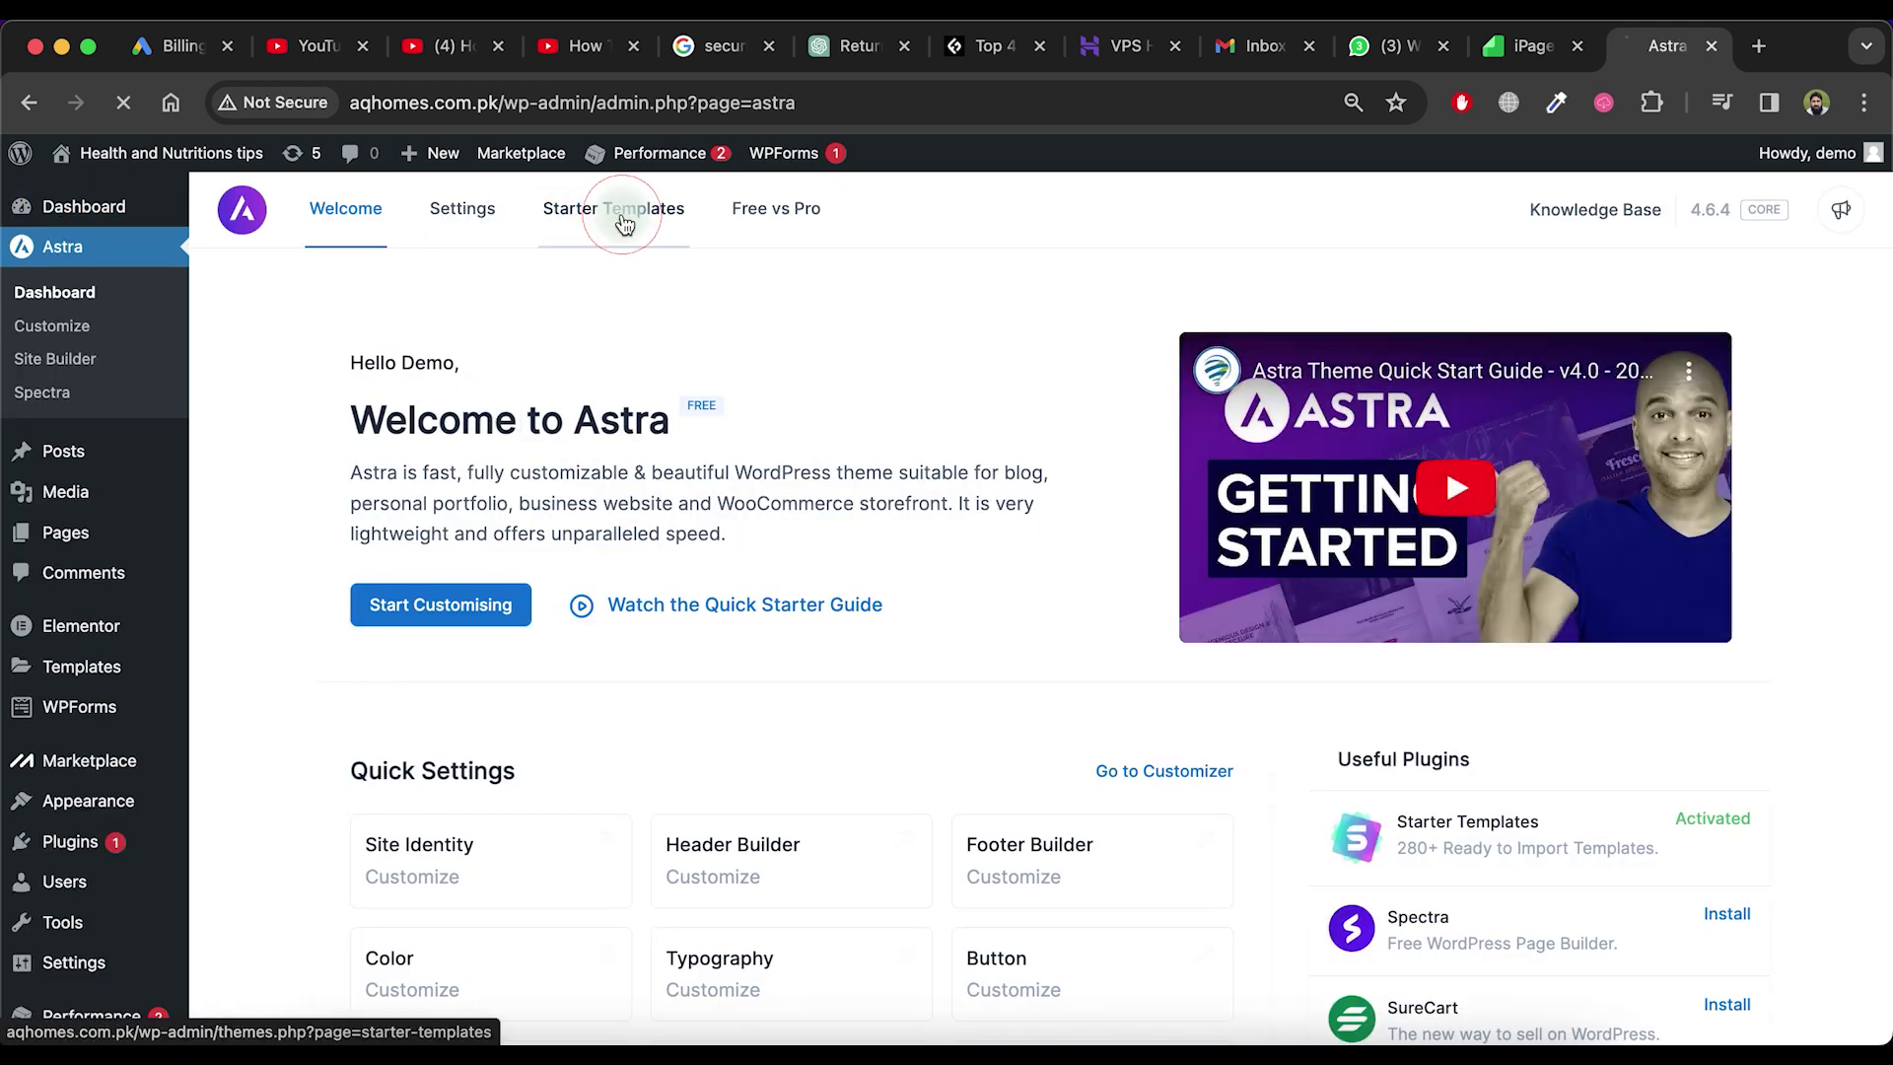
left_click(624, 219)
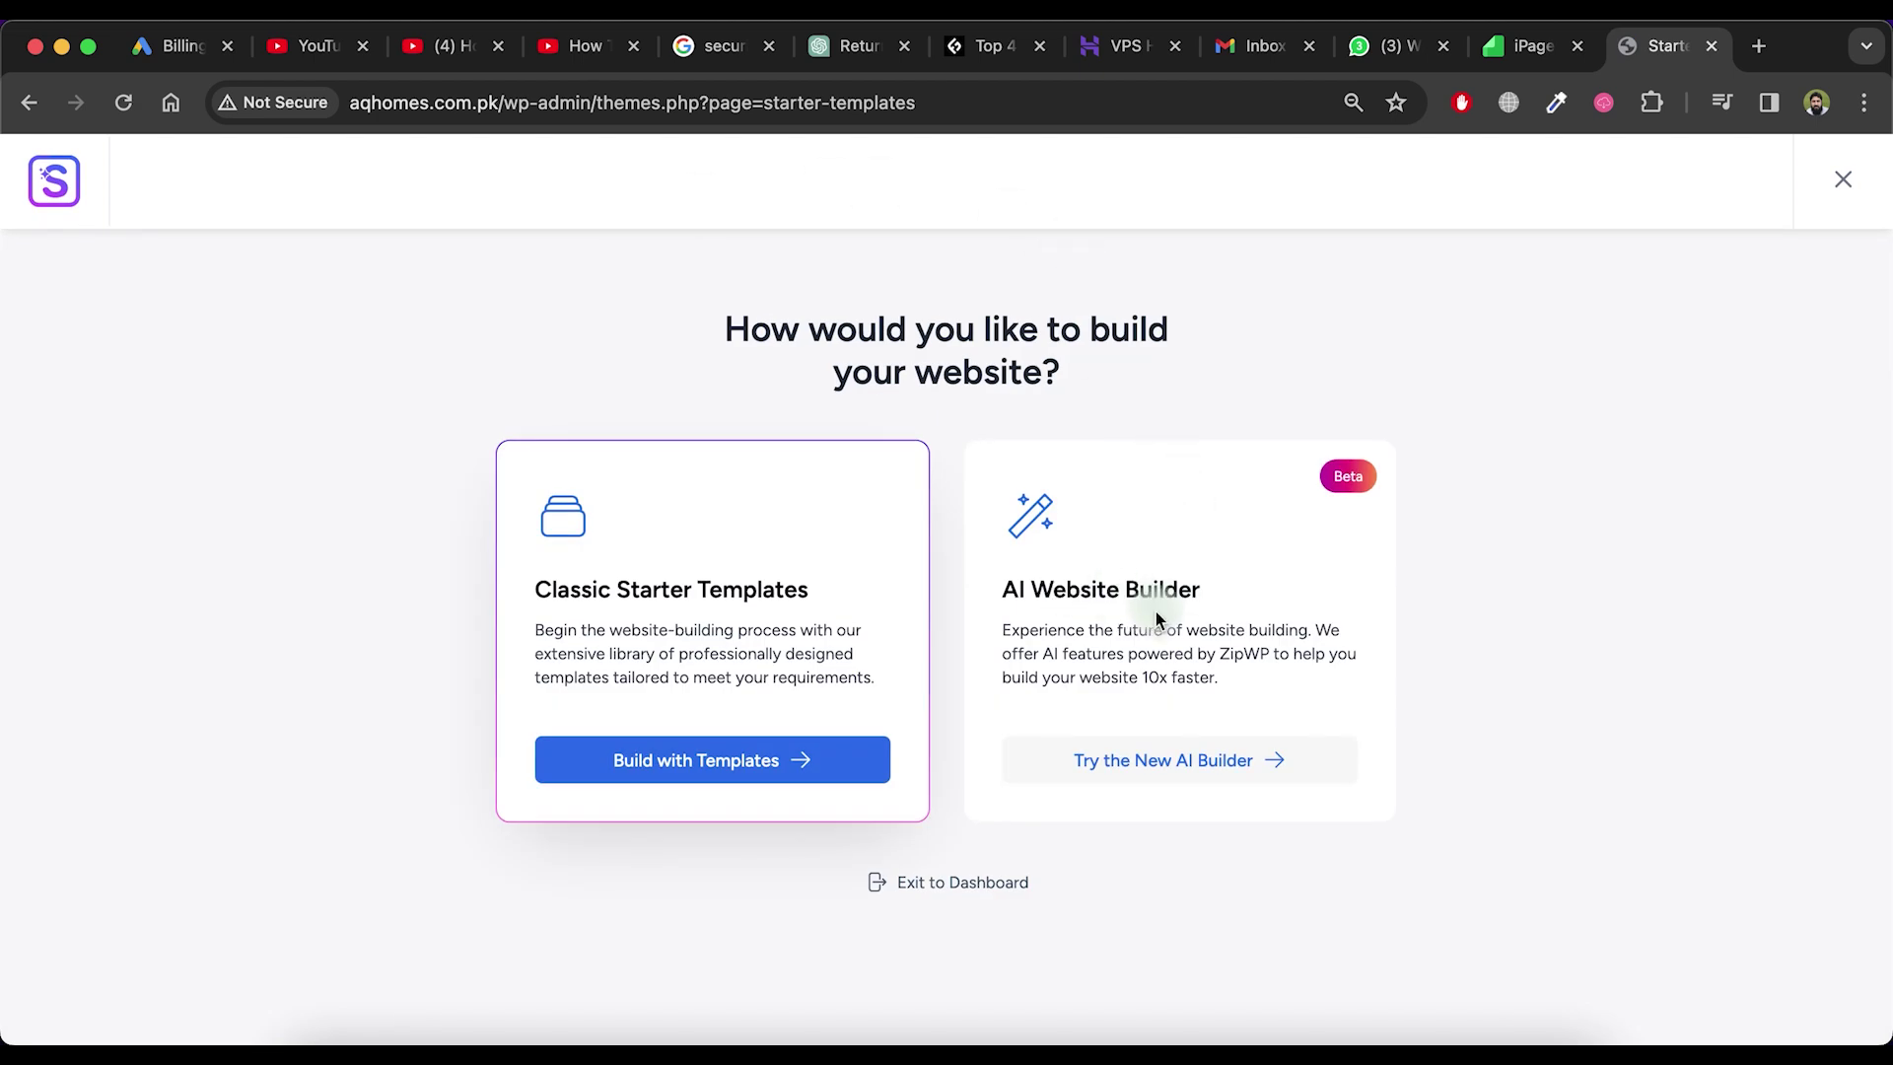
left_click(1180, 764)
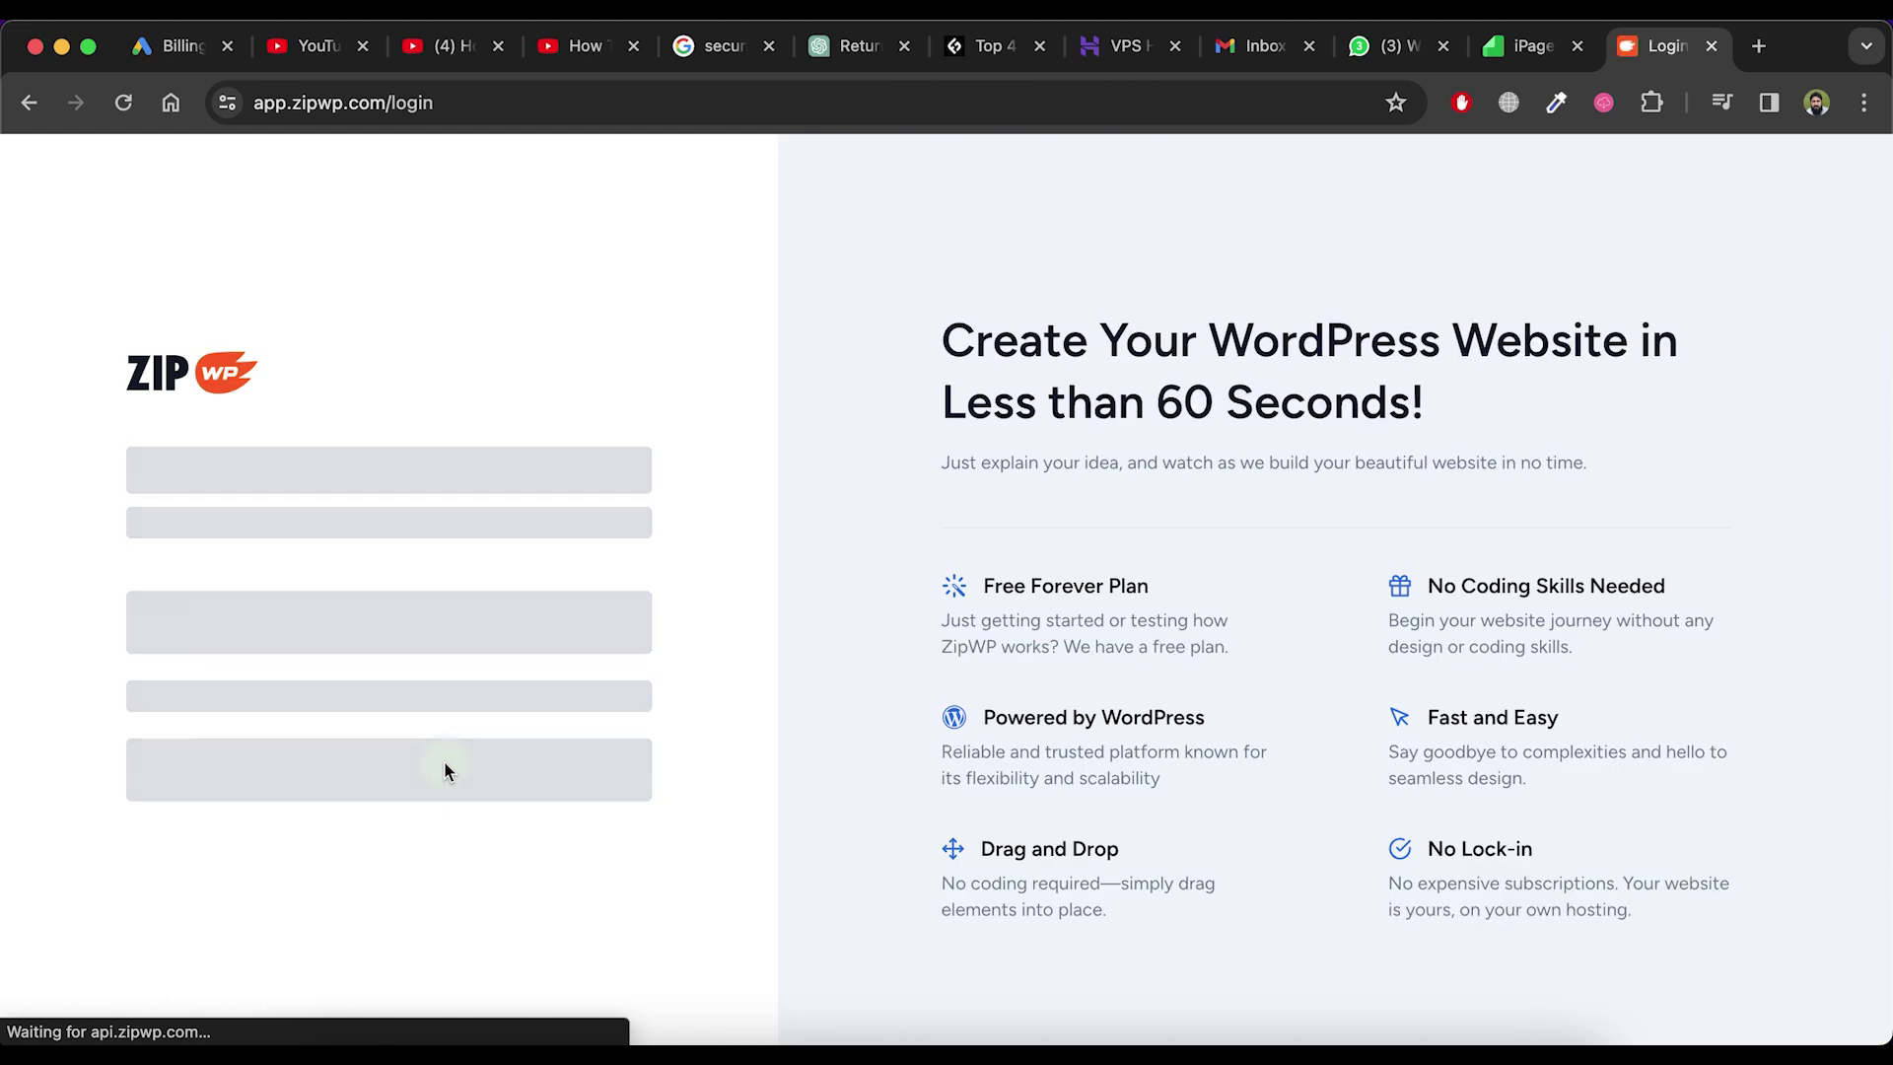
Sign in to ZipWP with Google and link the account to aqhomes.com.pk
left_click(400, 623)
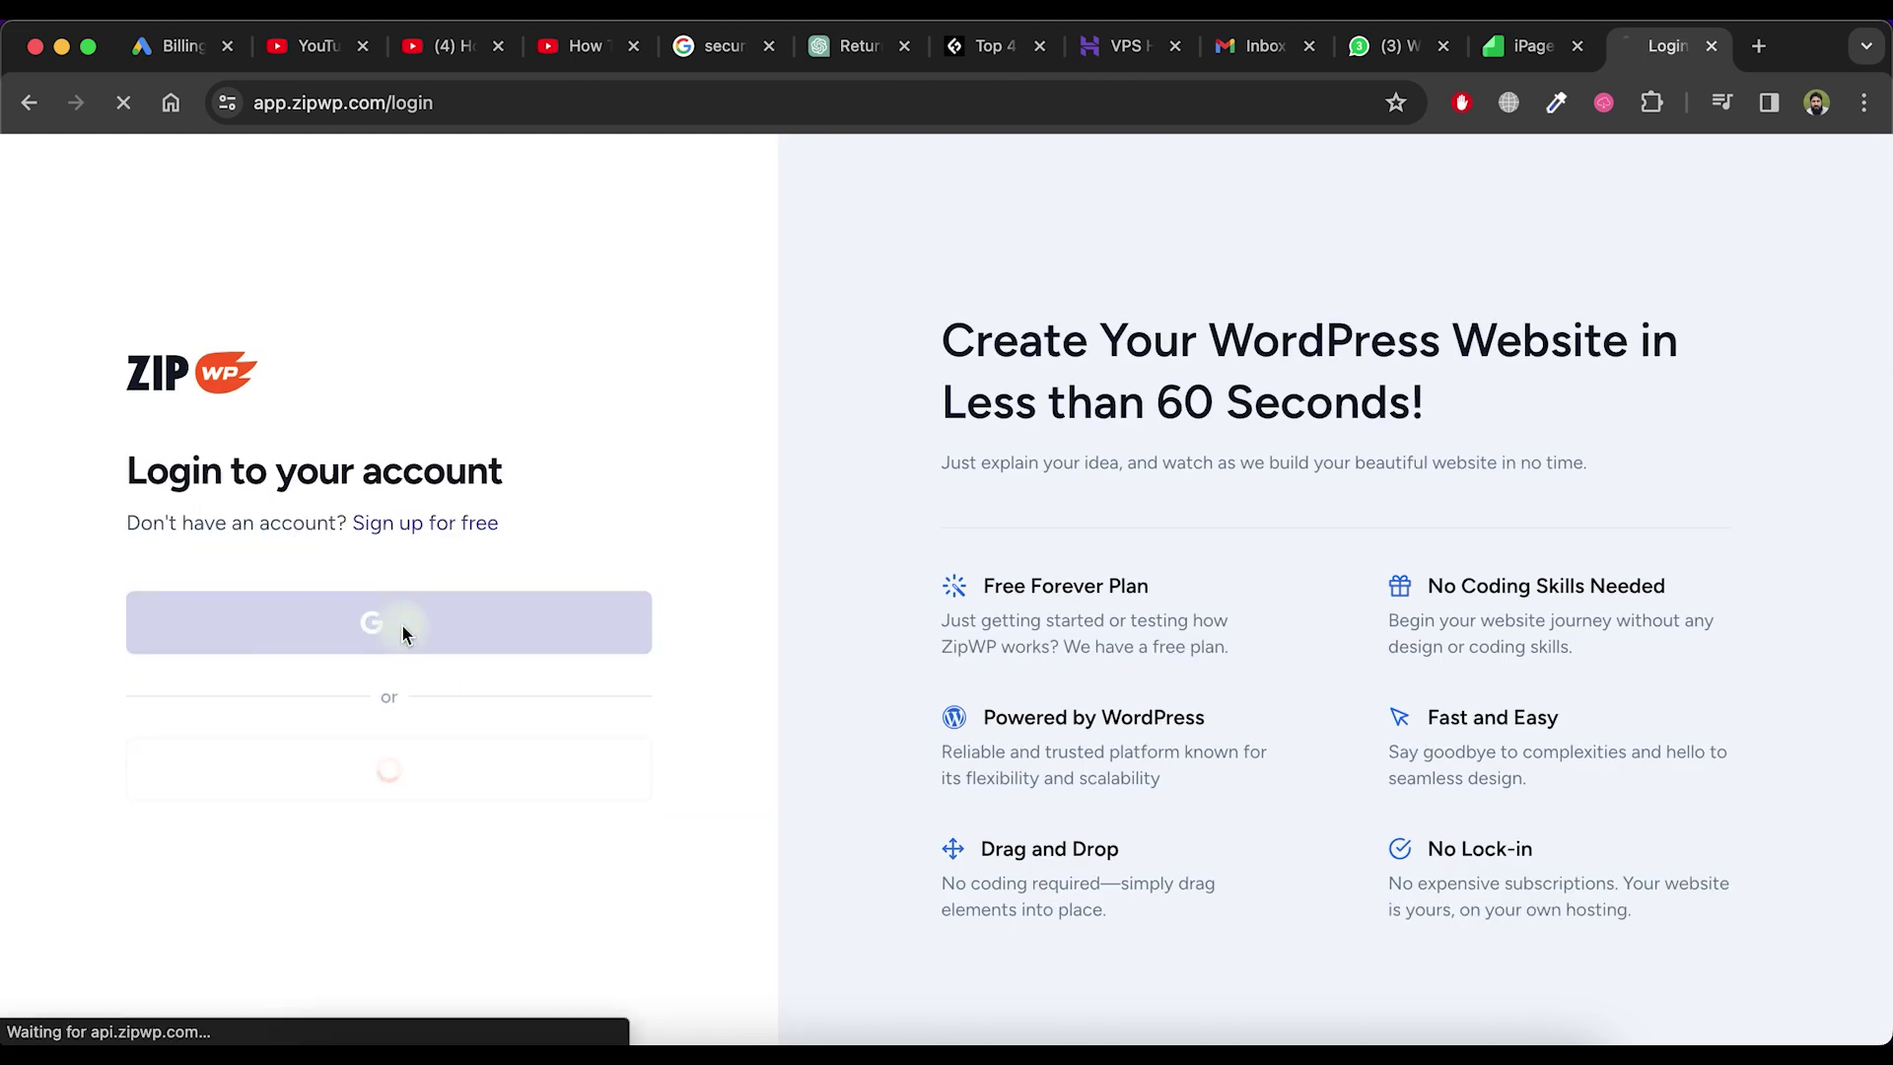
left_click(971, 708)
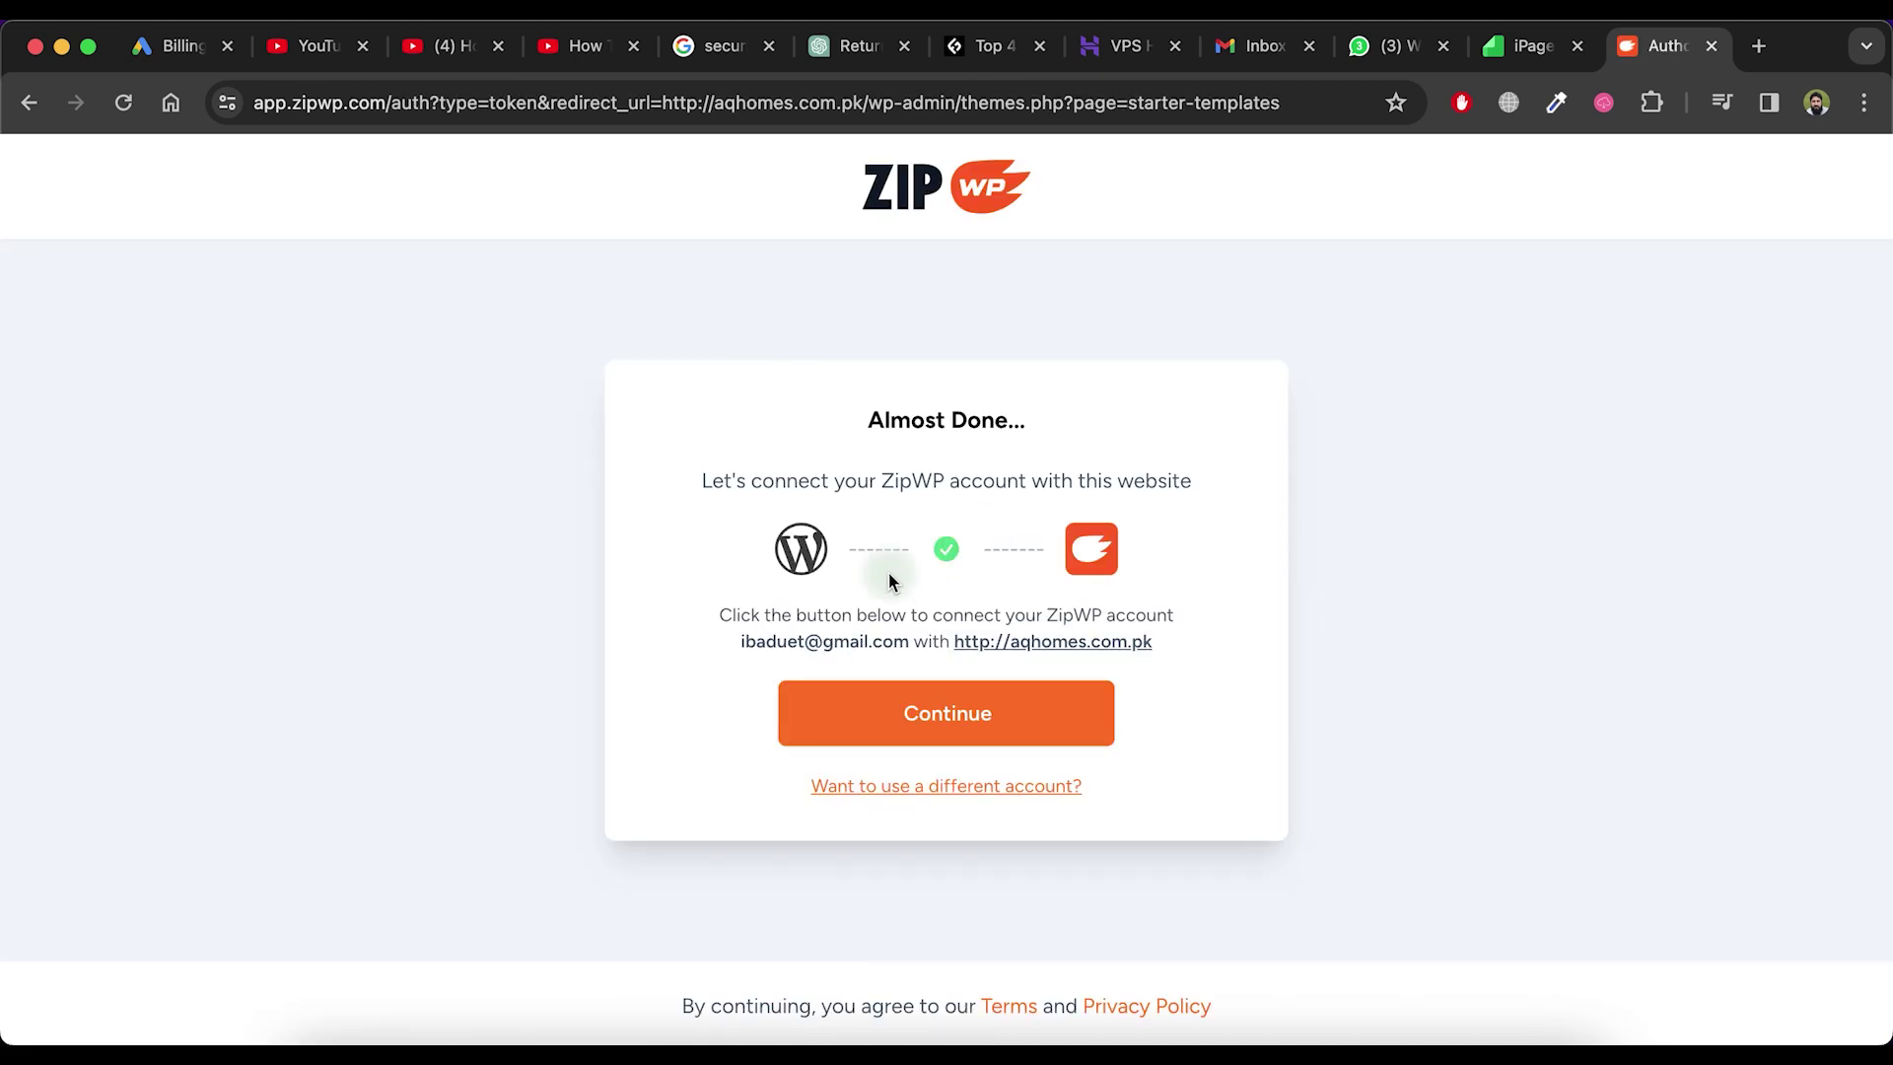
left_click(961, 715)
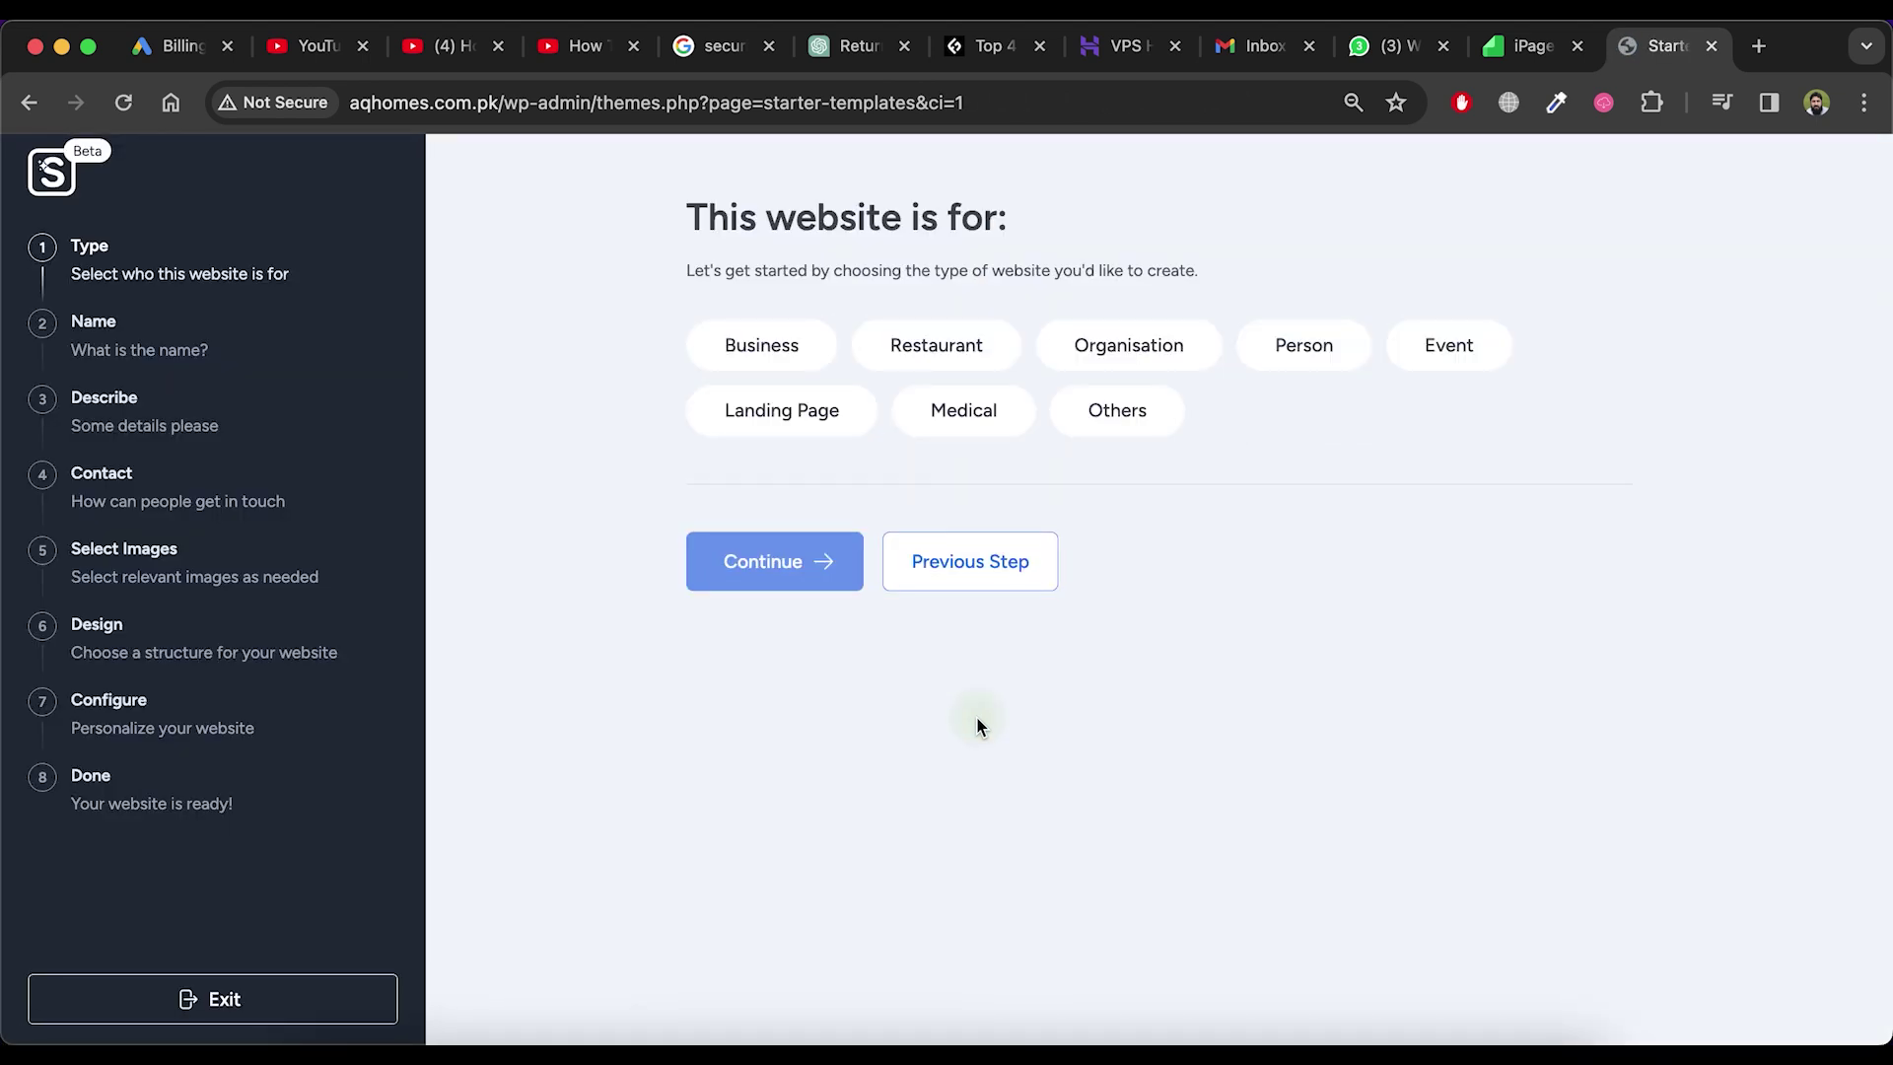
Choose Others as the website type and name the site Health and Nutrition
left_click(1116, 429)
left_click(767, 580)
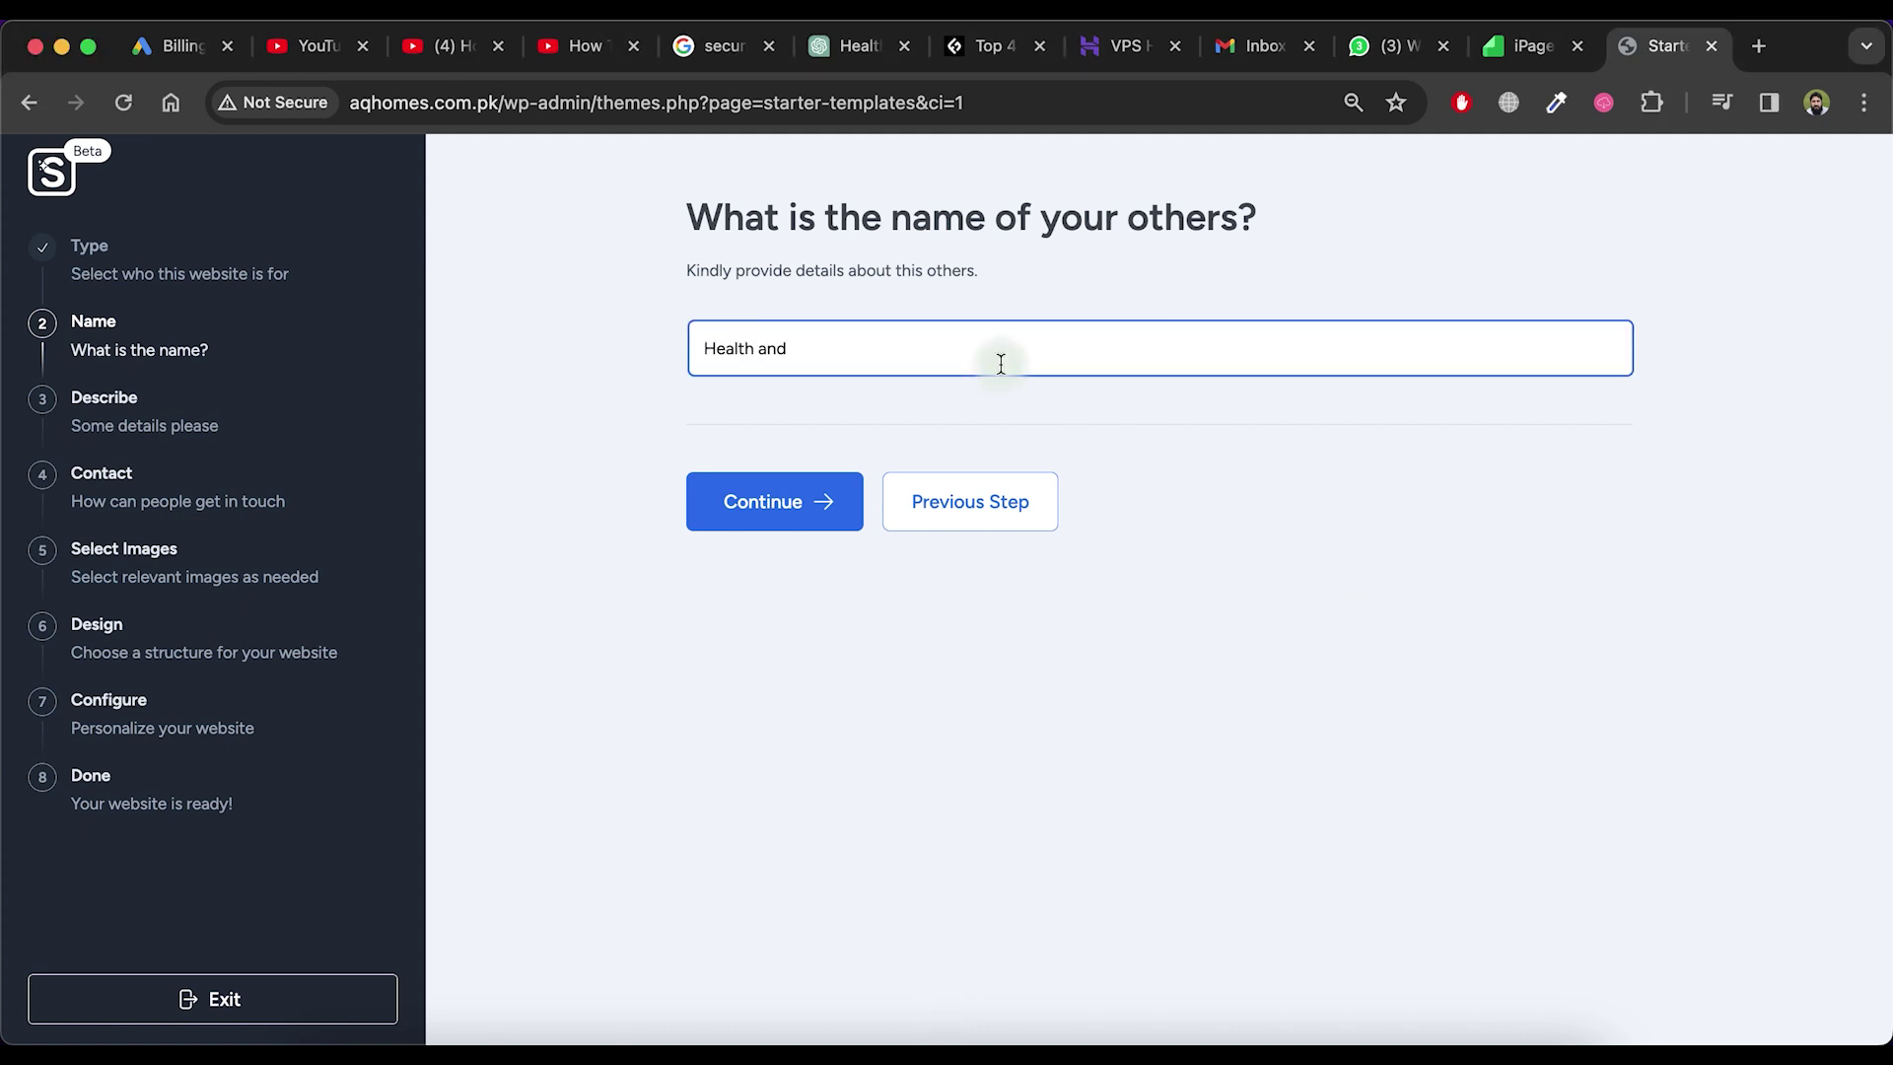
left_click(786, 508)
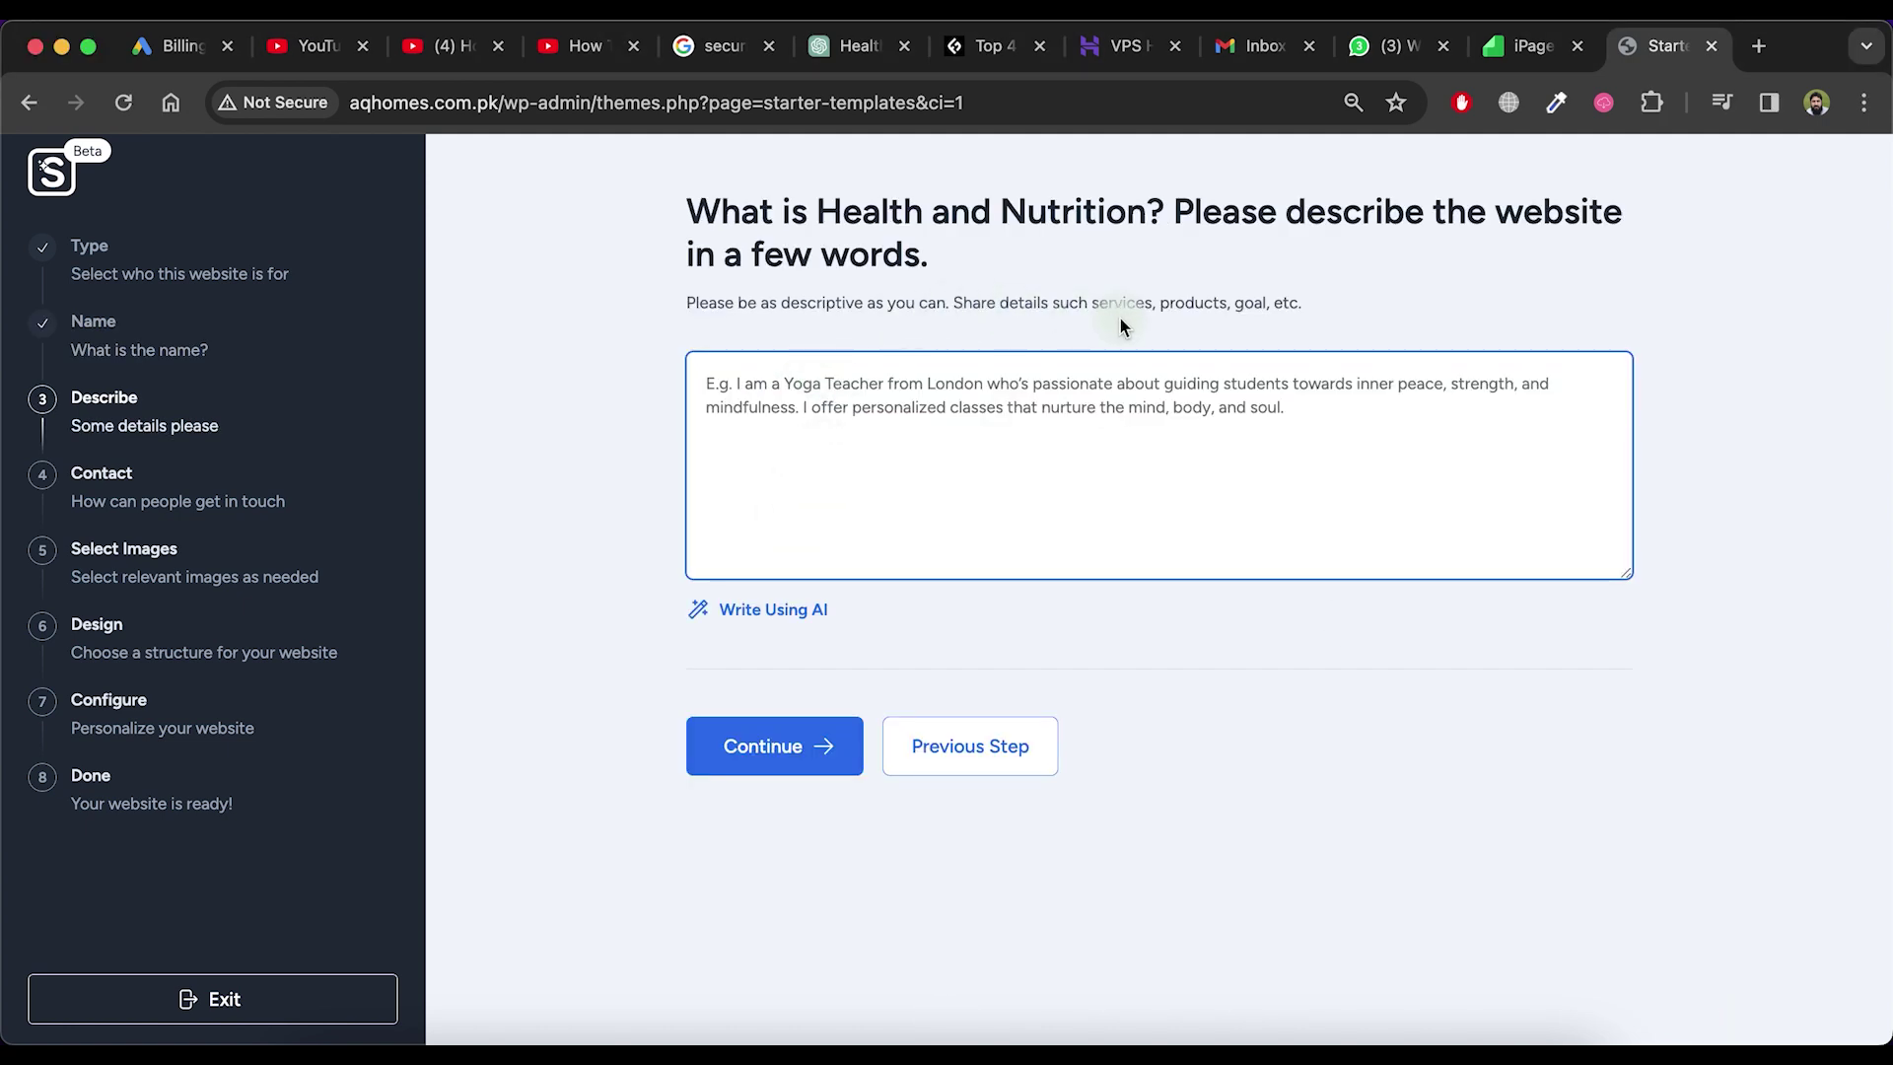
left_click(1758, 47)
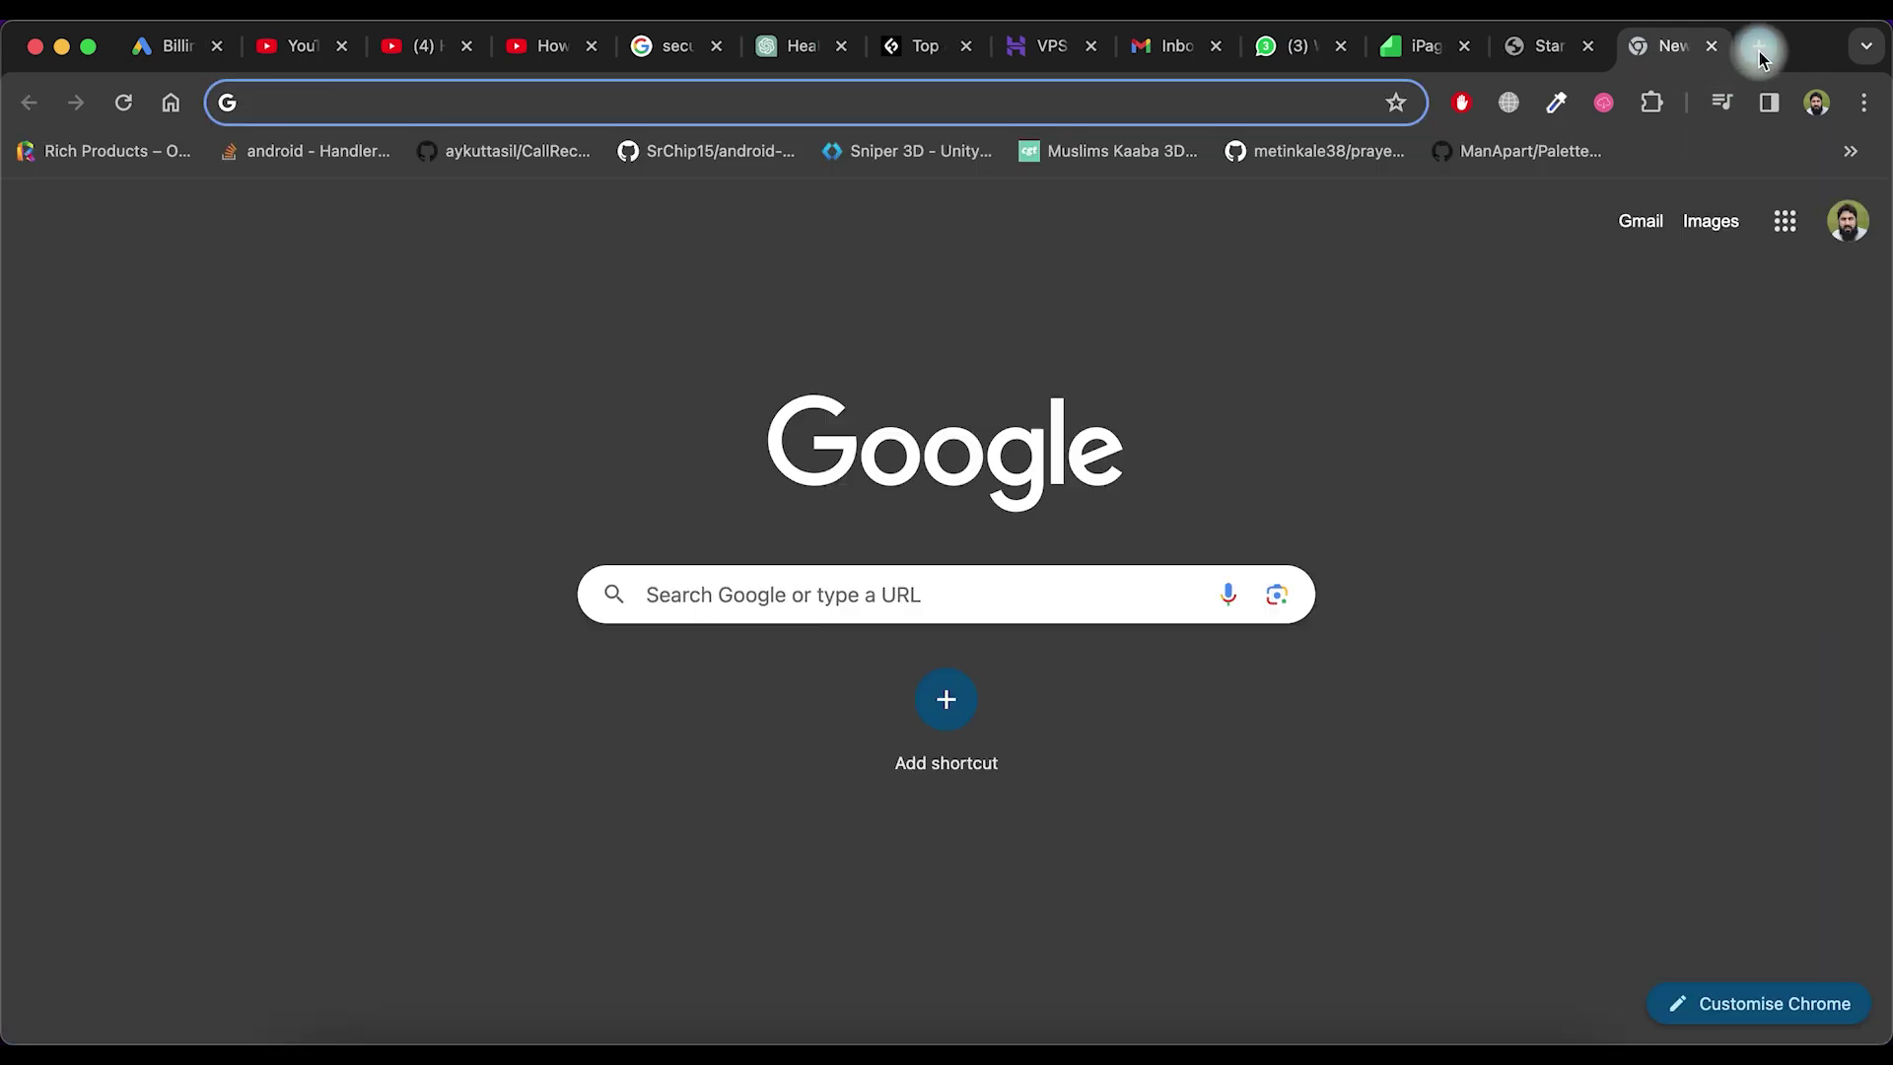
Send ChatGPT the prepared prompt asking for a very short health and nutrition site description
type("c")
key("Return")
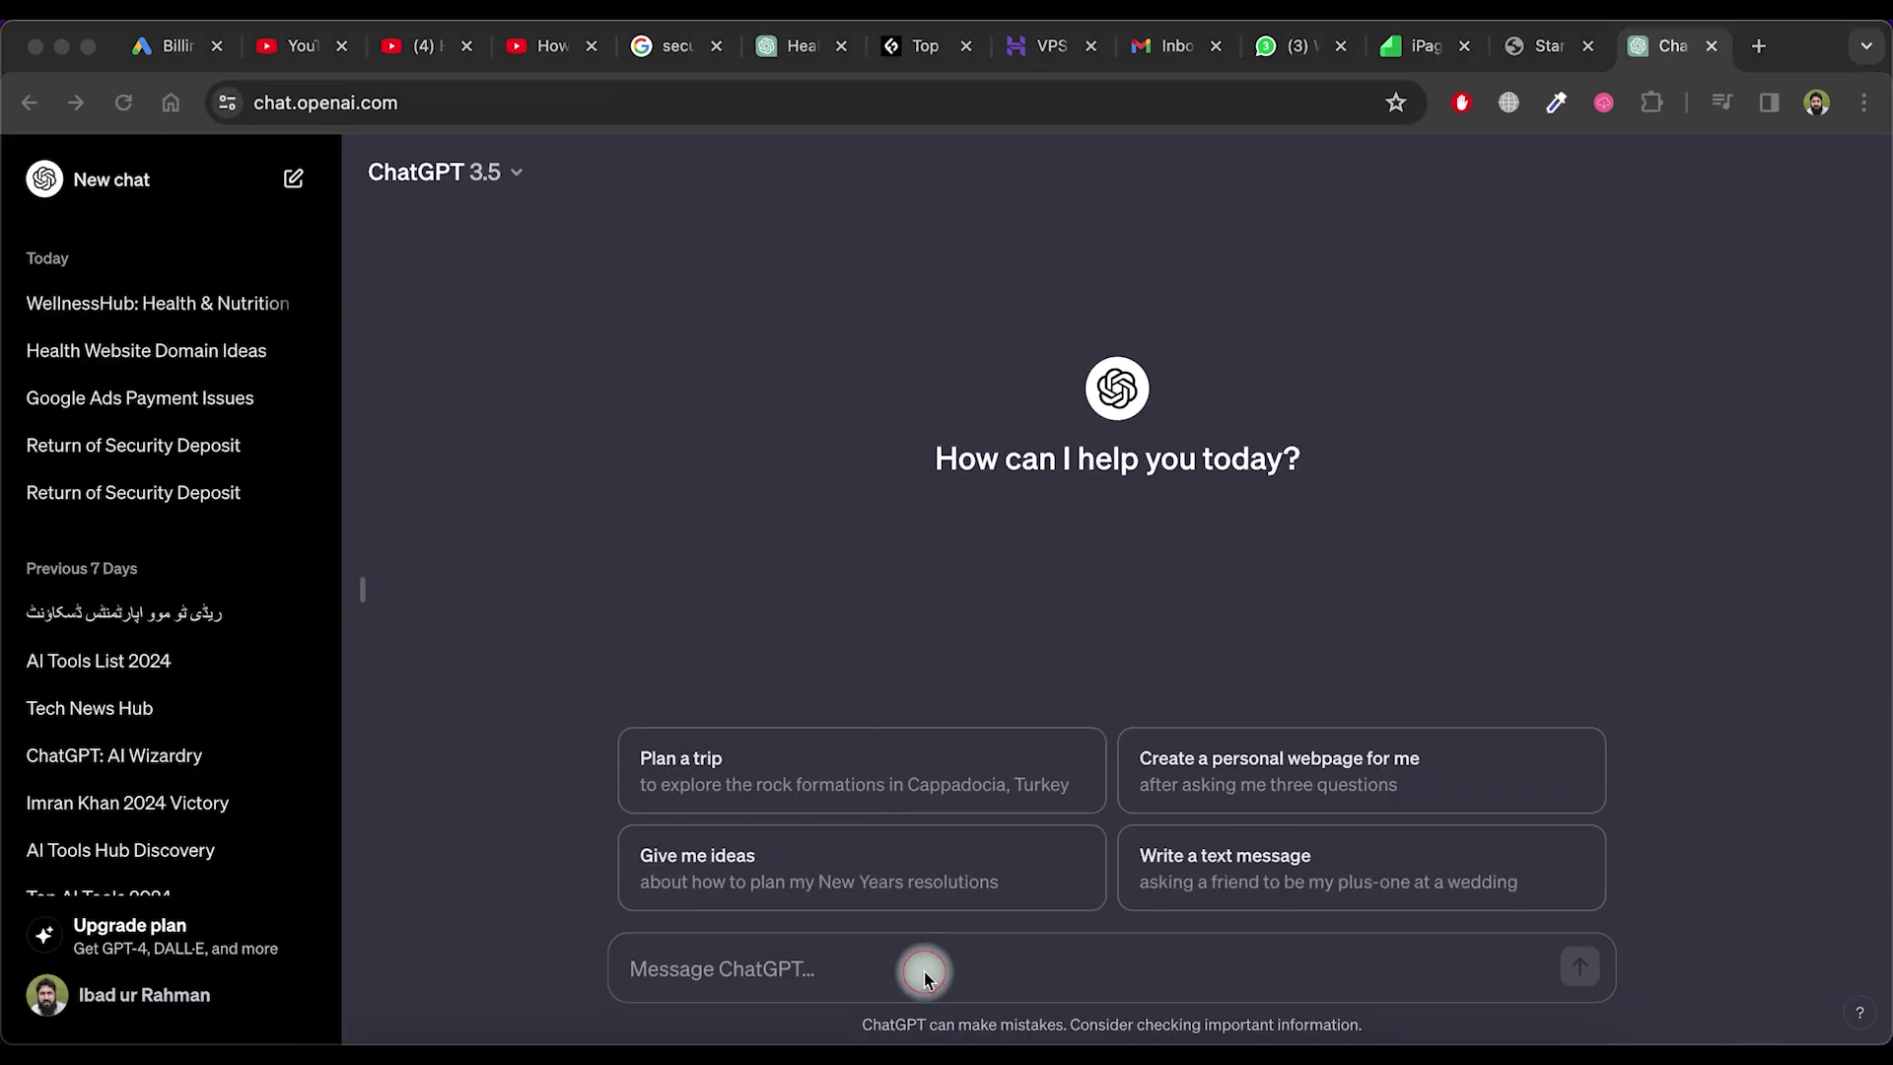
type("User We need website about health and nutrition guides, tips other information related to health. Please write very short details about it.")
left_click(632, 937)
key("BackSpace")
key("BackSpace")
key("BackSpace")
key("BackSpace")
key("BackSpace")
left_click_drag(922, 969, 637, 939)
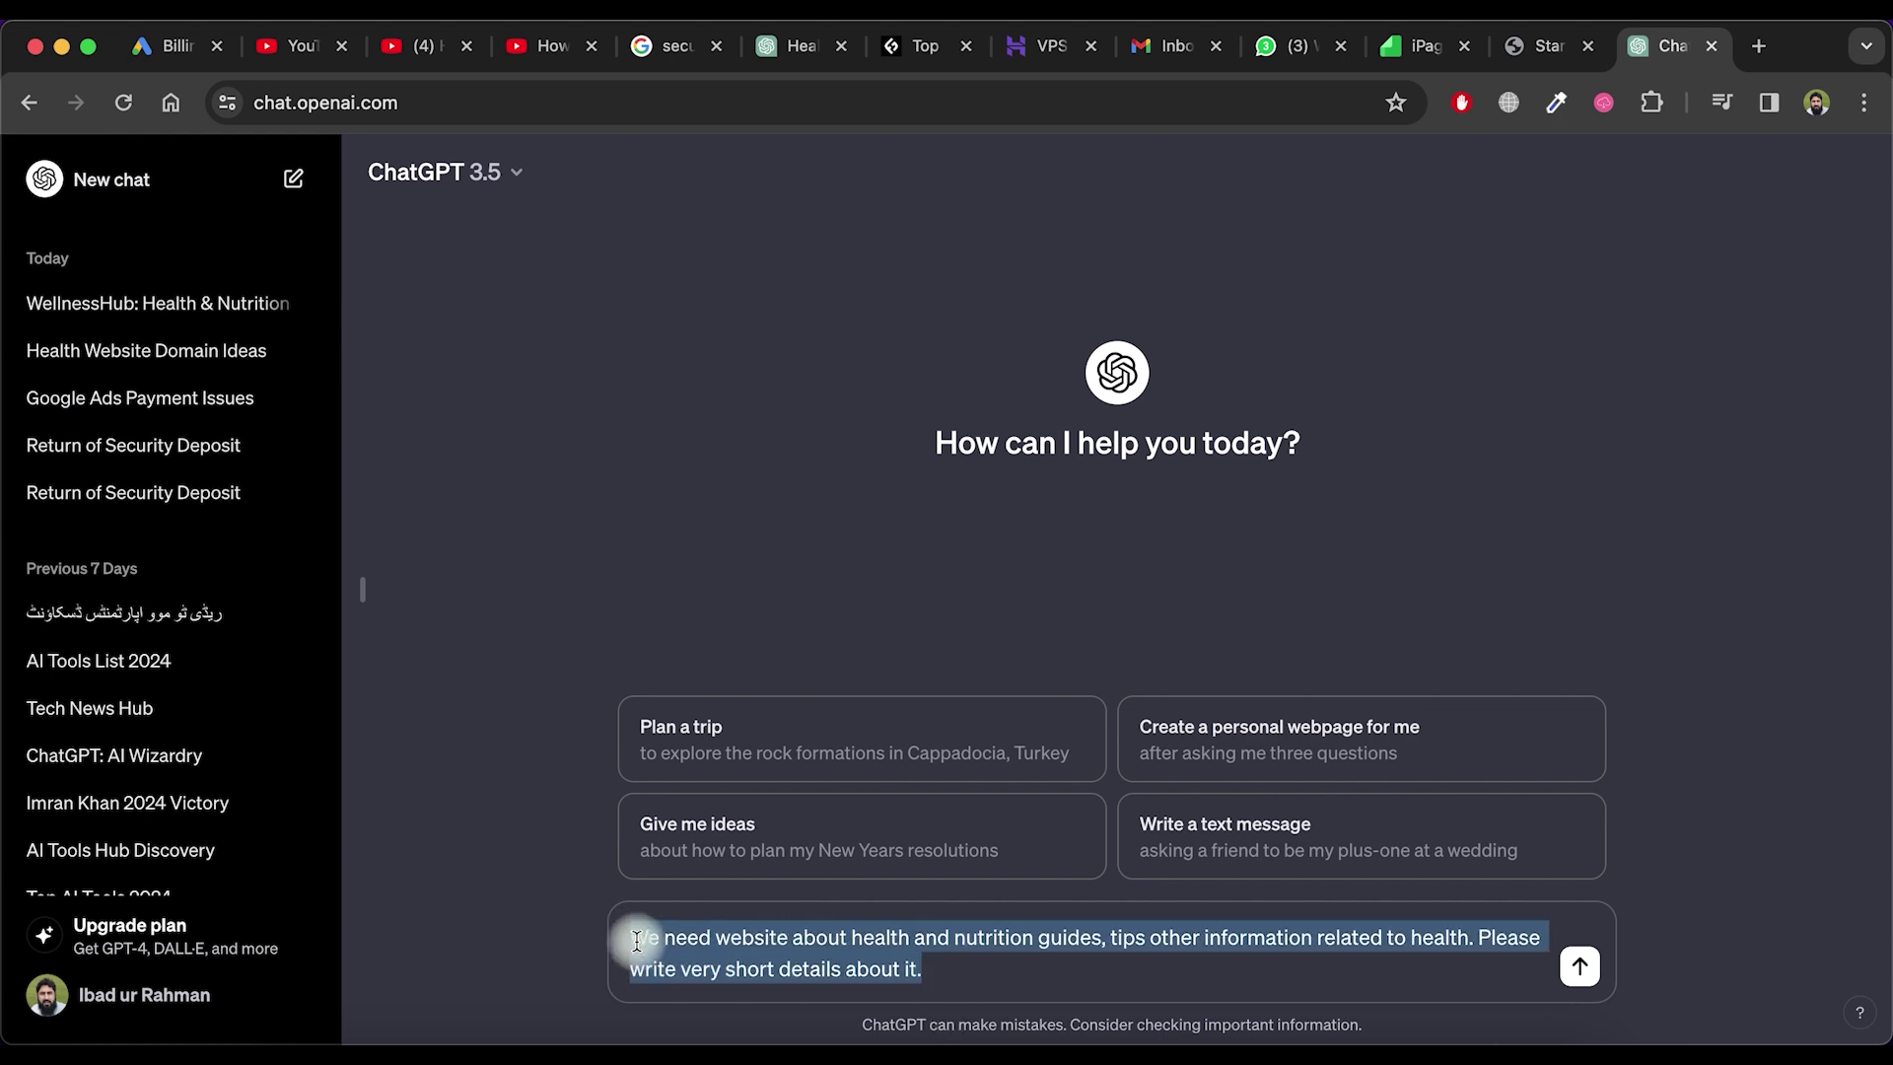
key("Return")
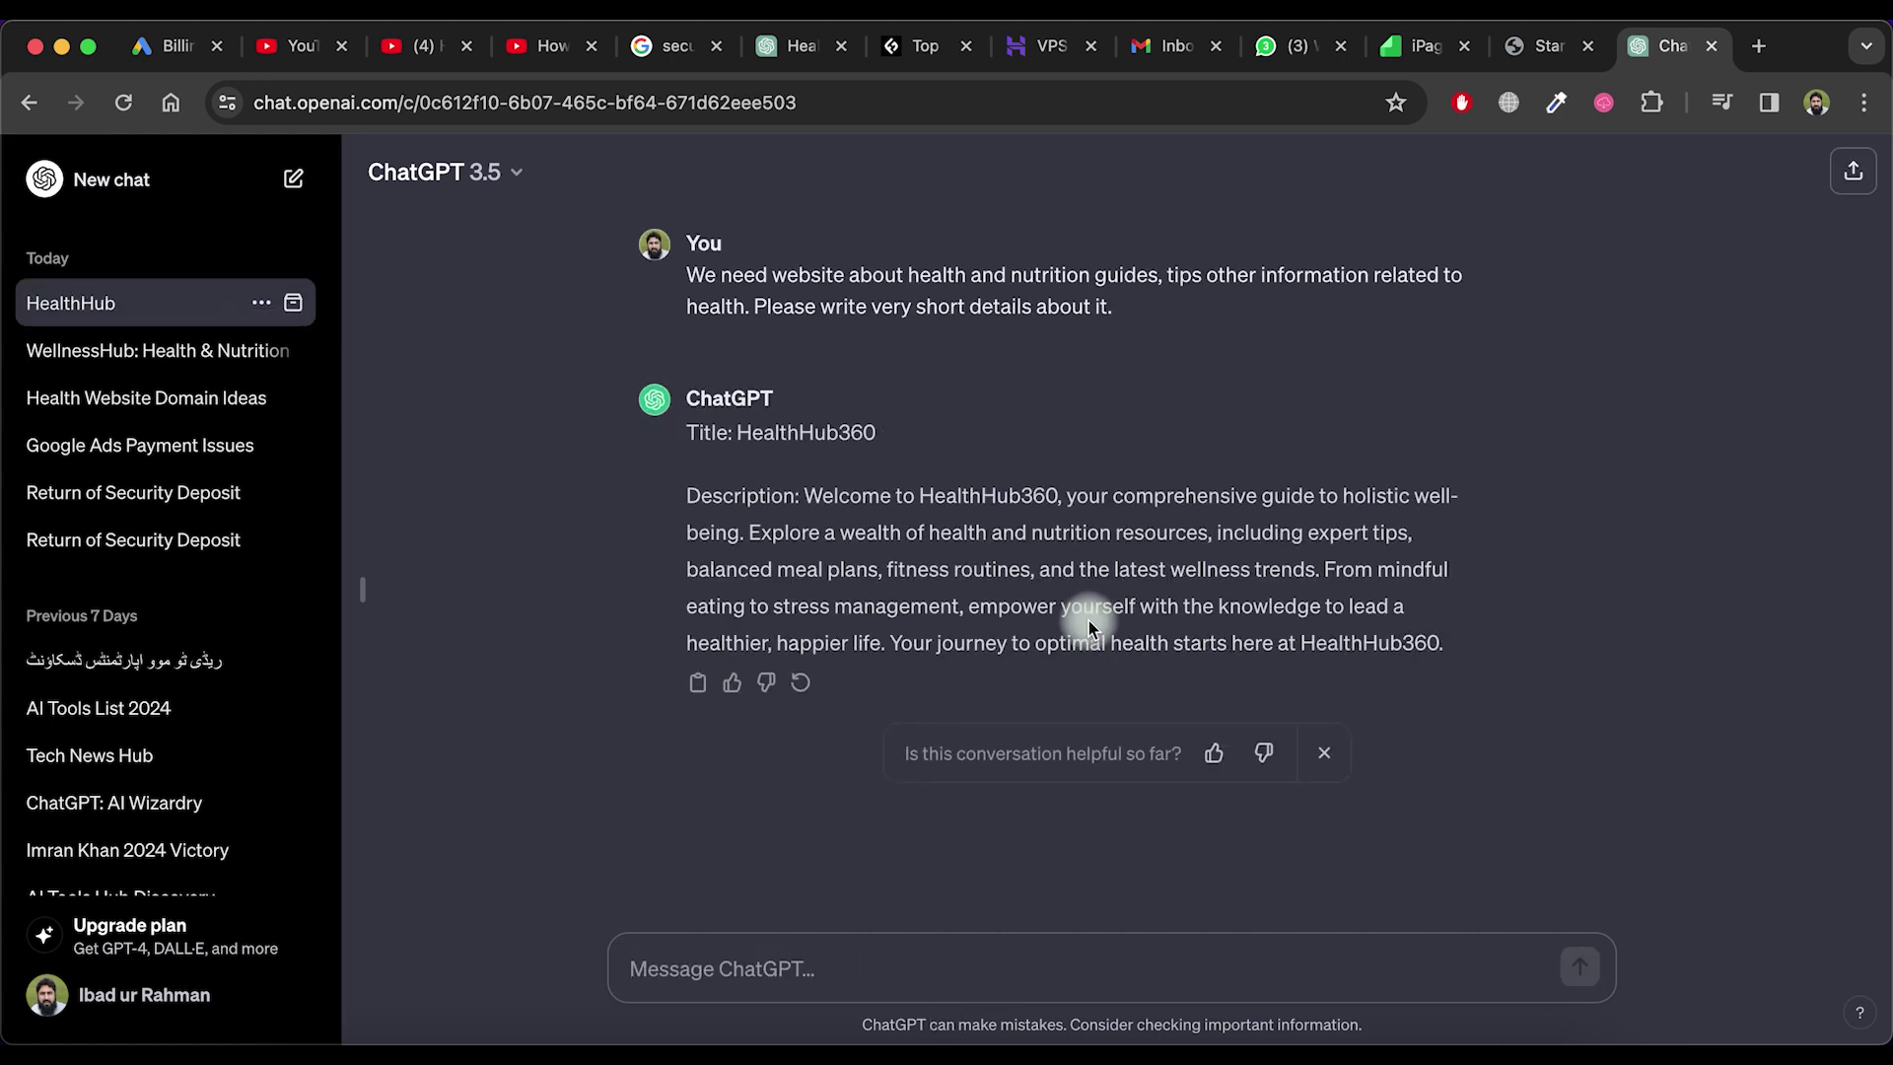
Paste ChatGPT's HealthHub360 description into the builder and copy the name Health and Nutrition
left_click_drag(806, 496, 1436, 642)
key("super+c")
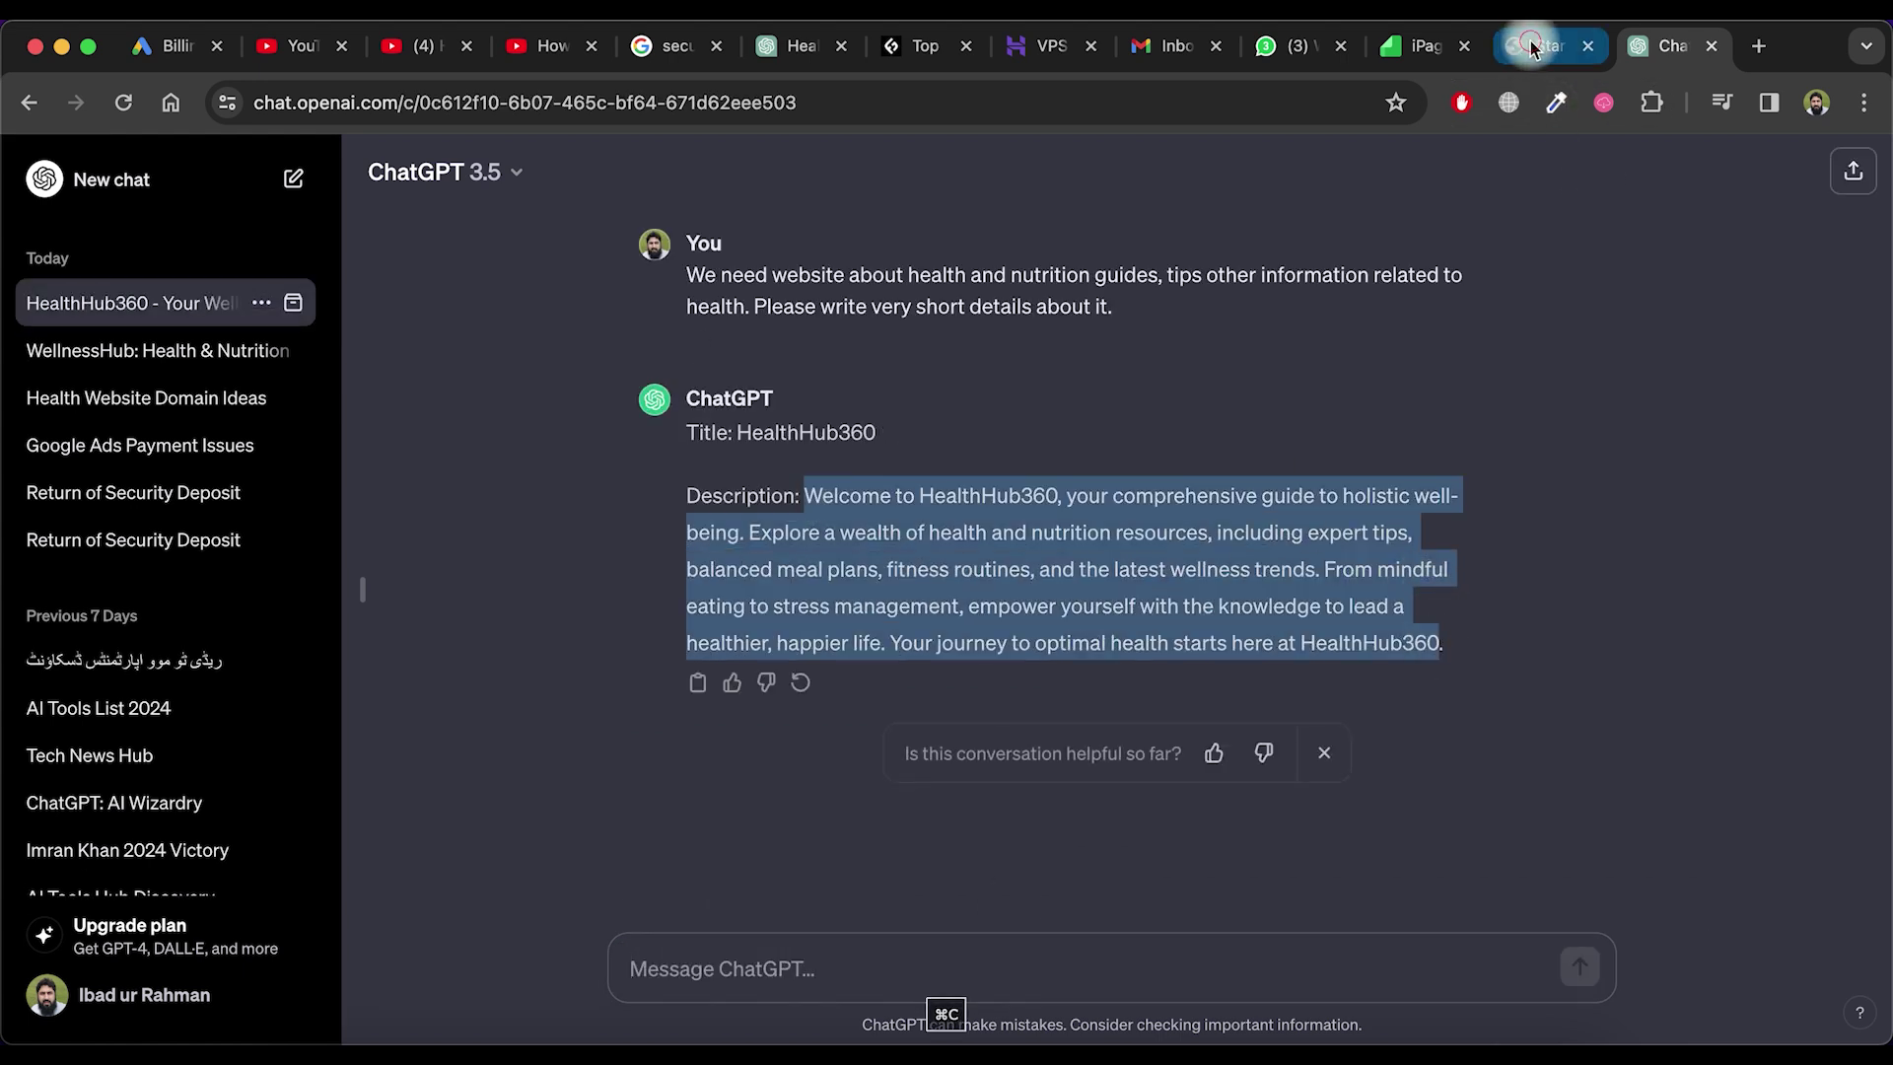
left_click(1548, 46)
key("super+v")
left_click_drag(1147, 212, 810, 212)
key("super+c")
Replace HealthHub360 with Health and Nutrition in the site description, removing the duplicate
double_click(854, 384)
key("super+v")
key("super+v")
left_click(1100, 456)
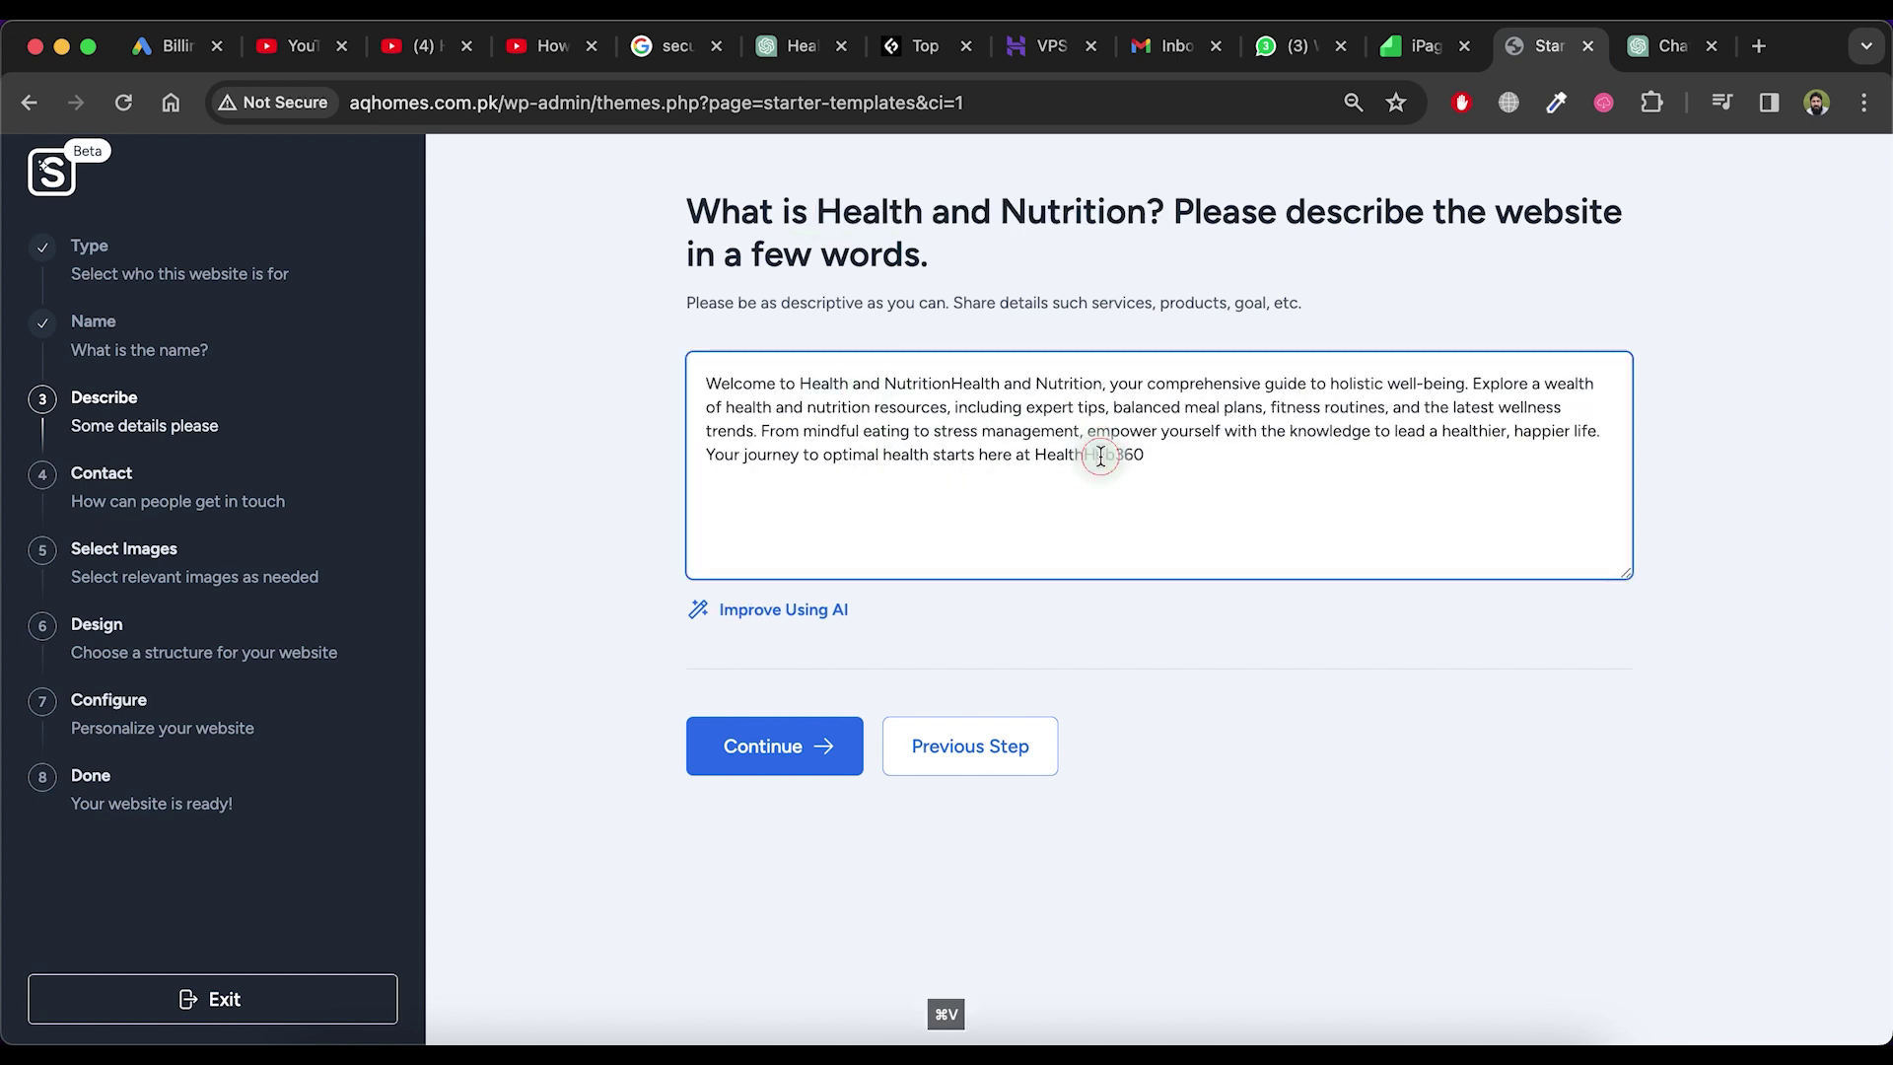
left_click(953, 385)
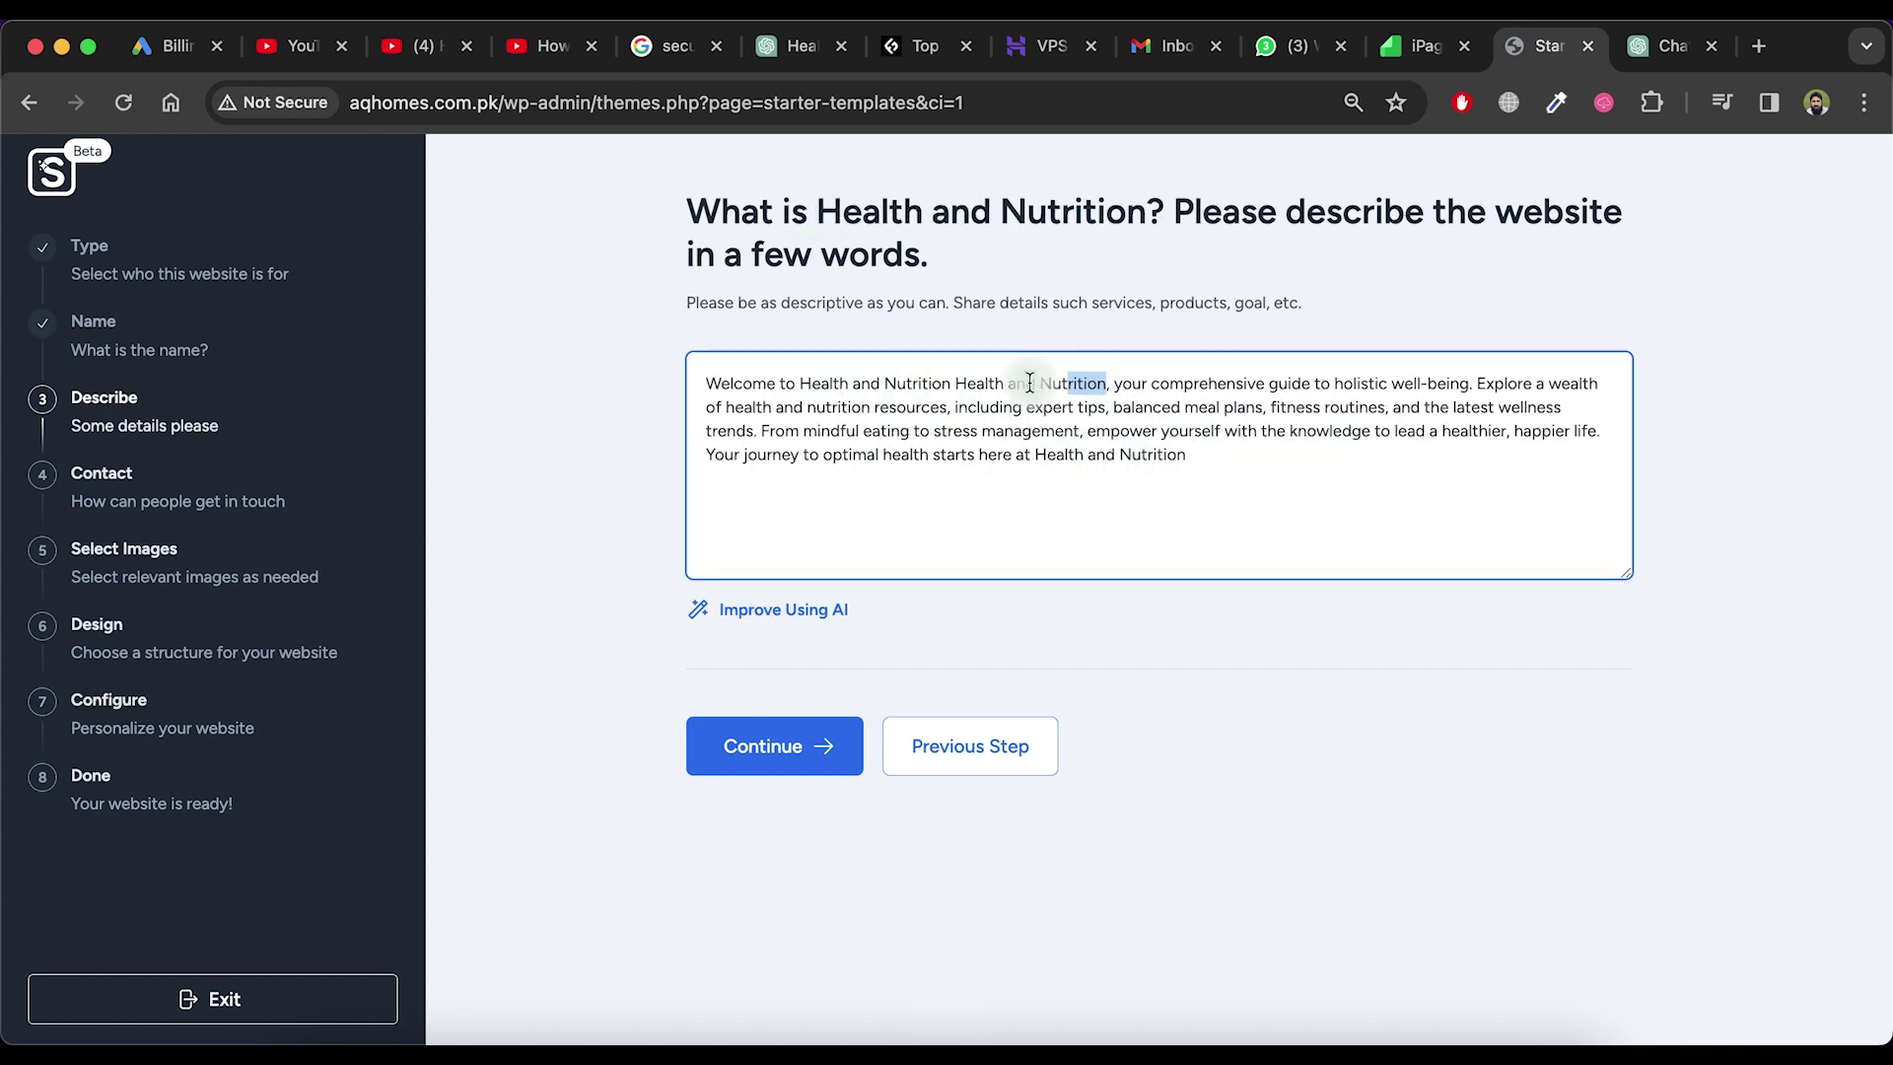
key("BackSpace")
Autofill the e-mail, phone and address contact details and proceed to image selection
left_click(801, 751)
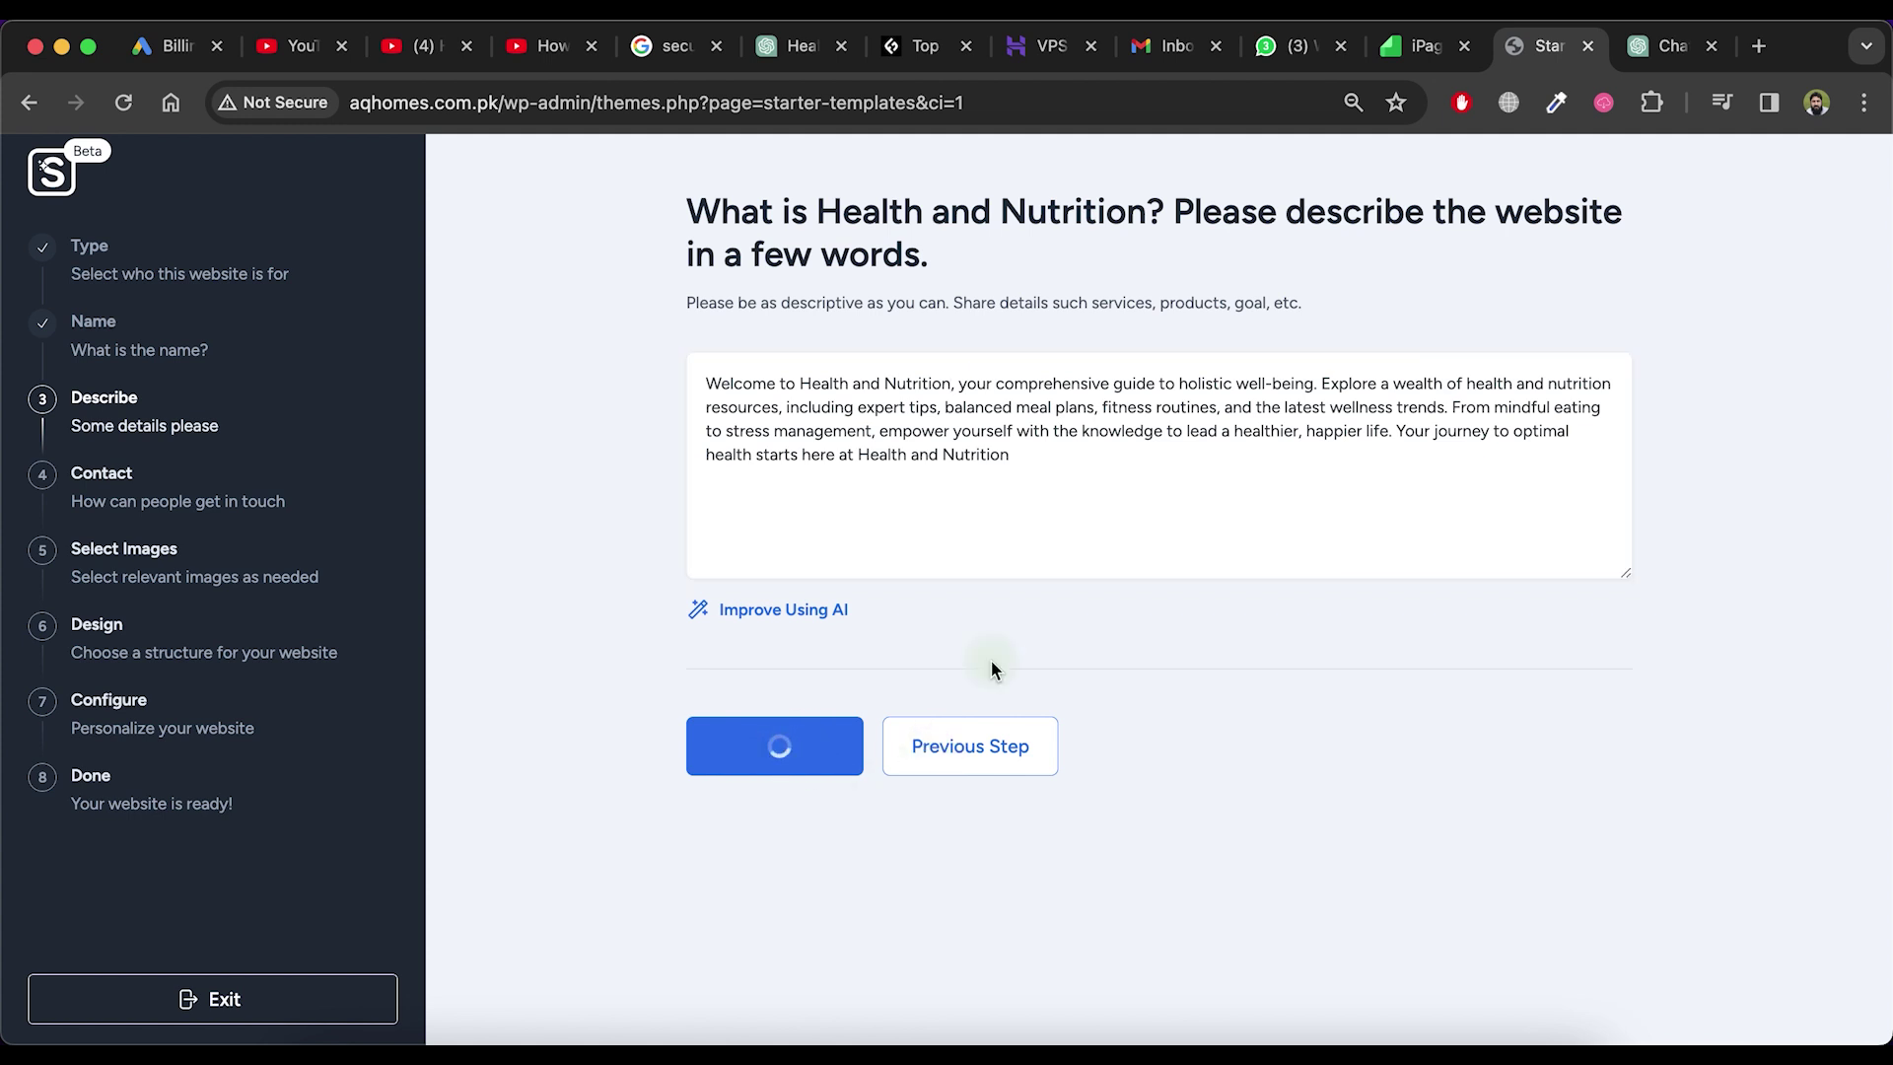
left_click(900, 375)
left_click(944, 450)
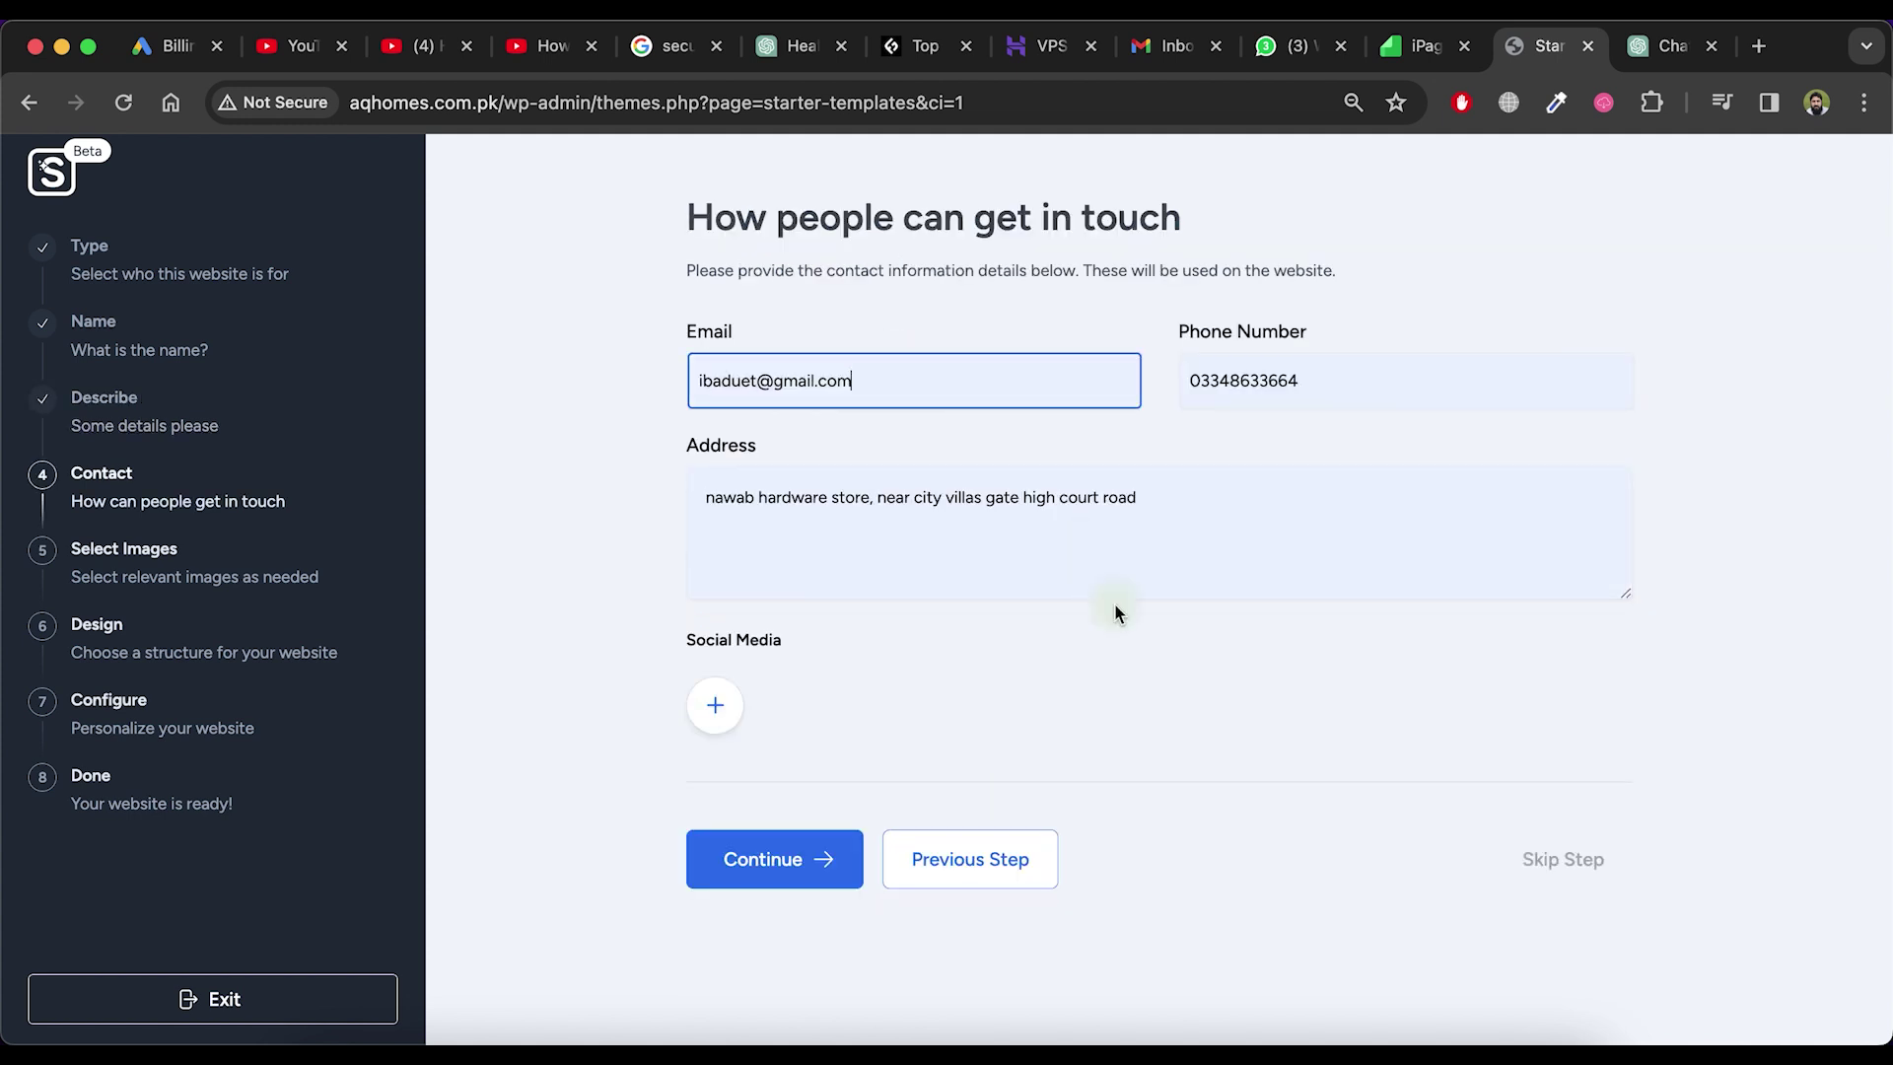
left_click(714, 706)
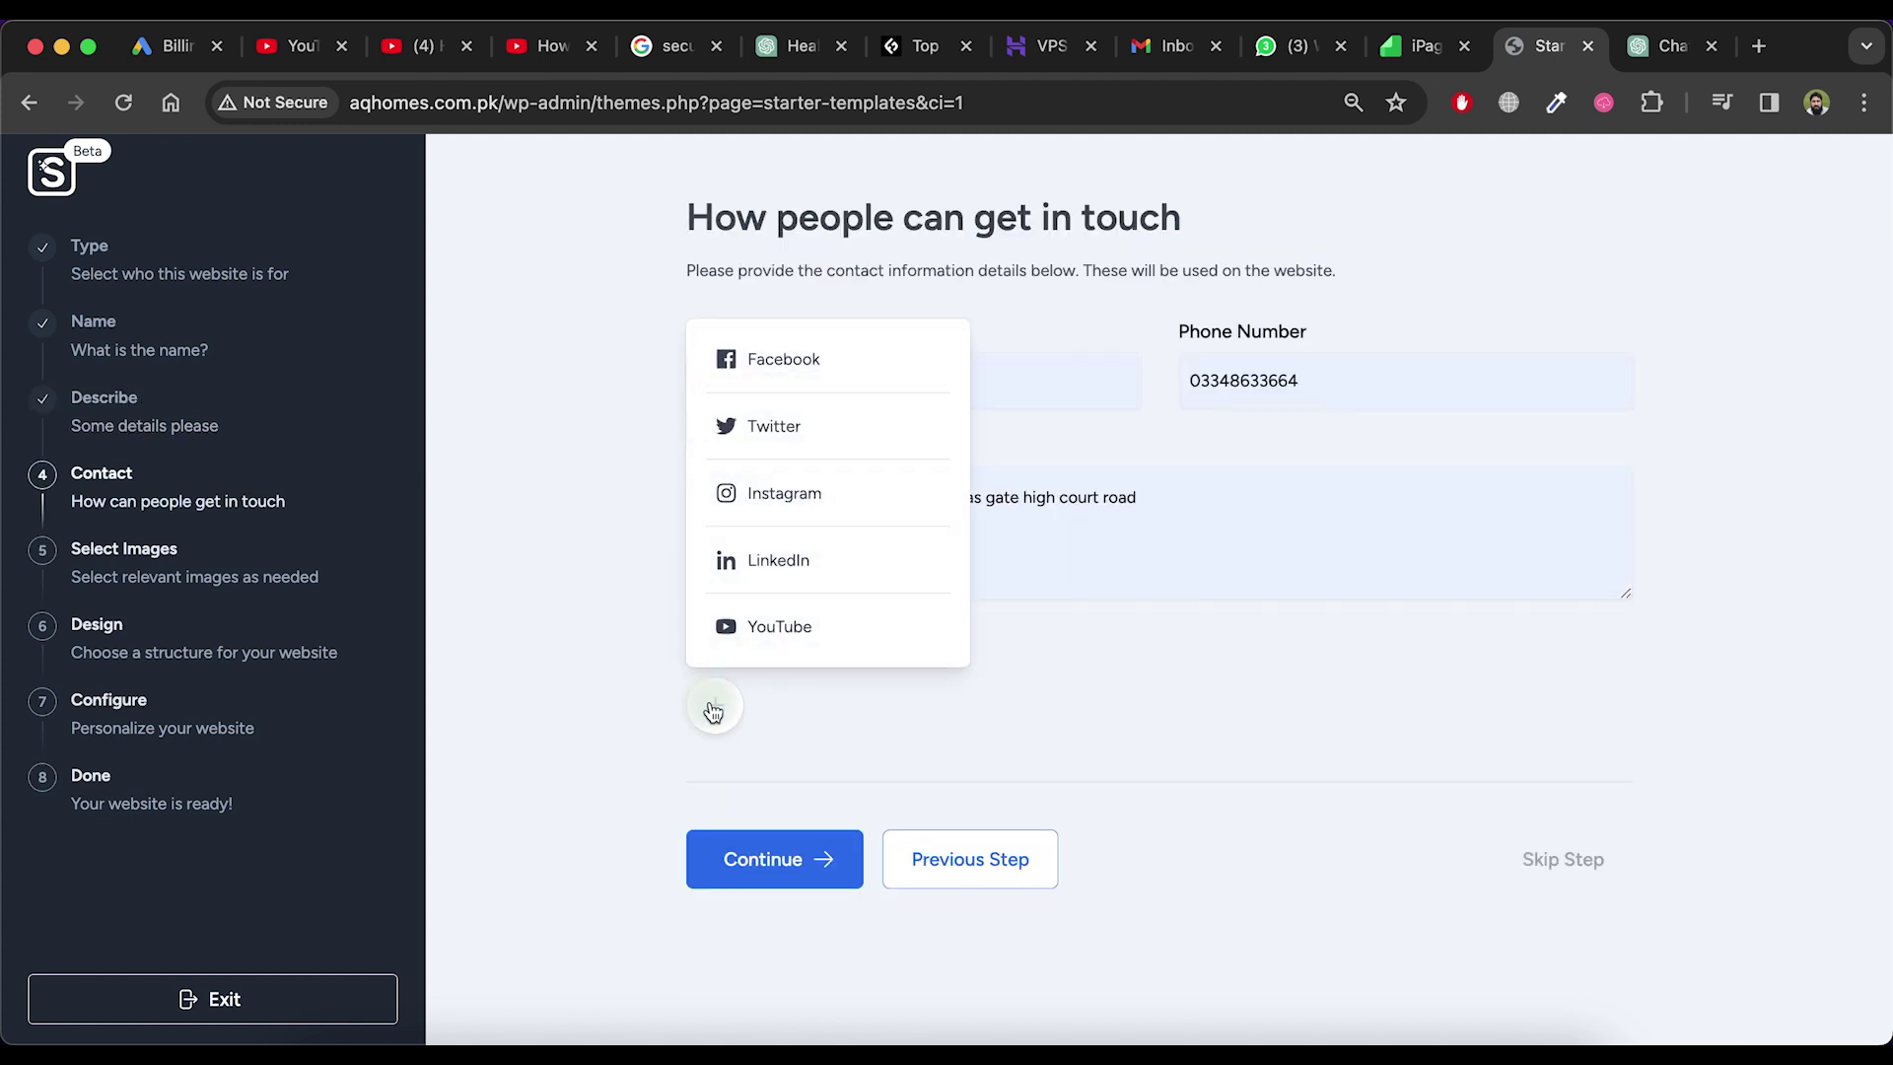
left_click(944, 775)
left_click(773, 857)
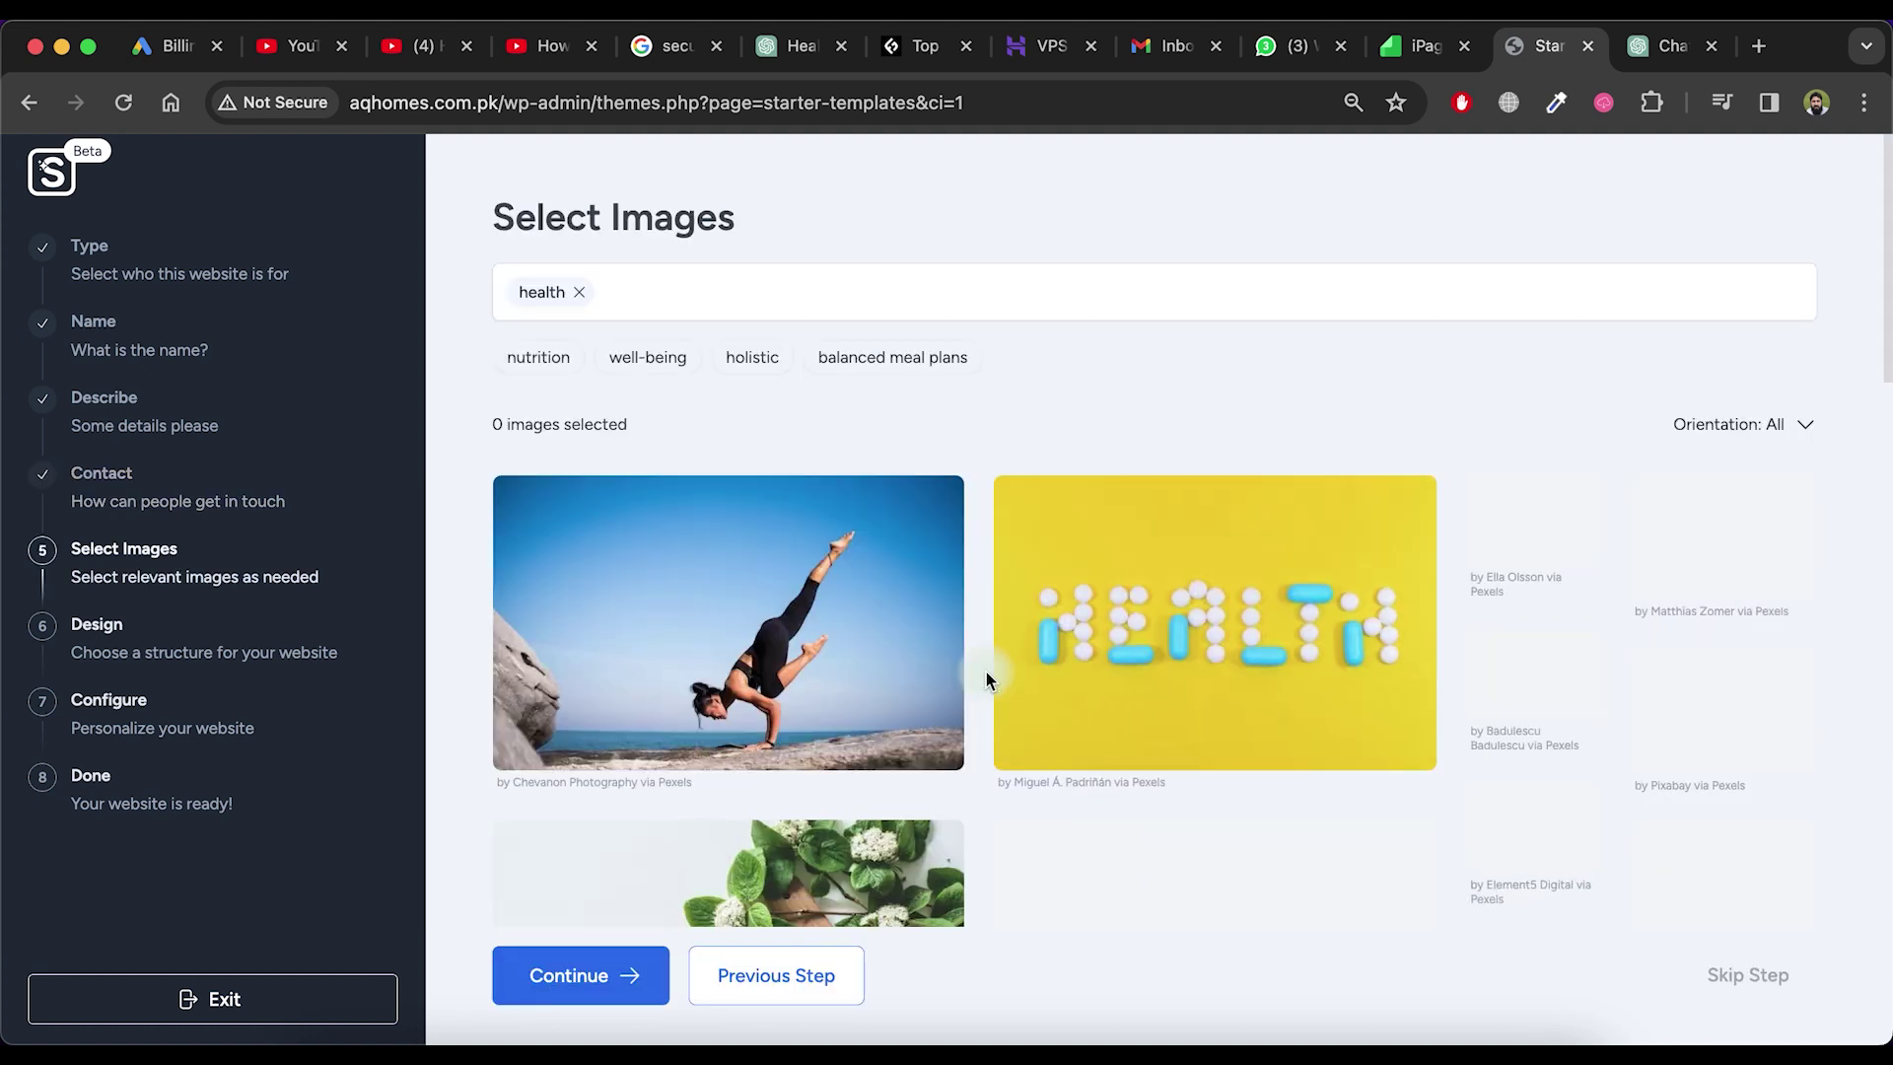
Pick the salad image as the site's featured image and proceed
scroll(986, 671, "down", 1)
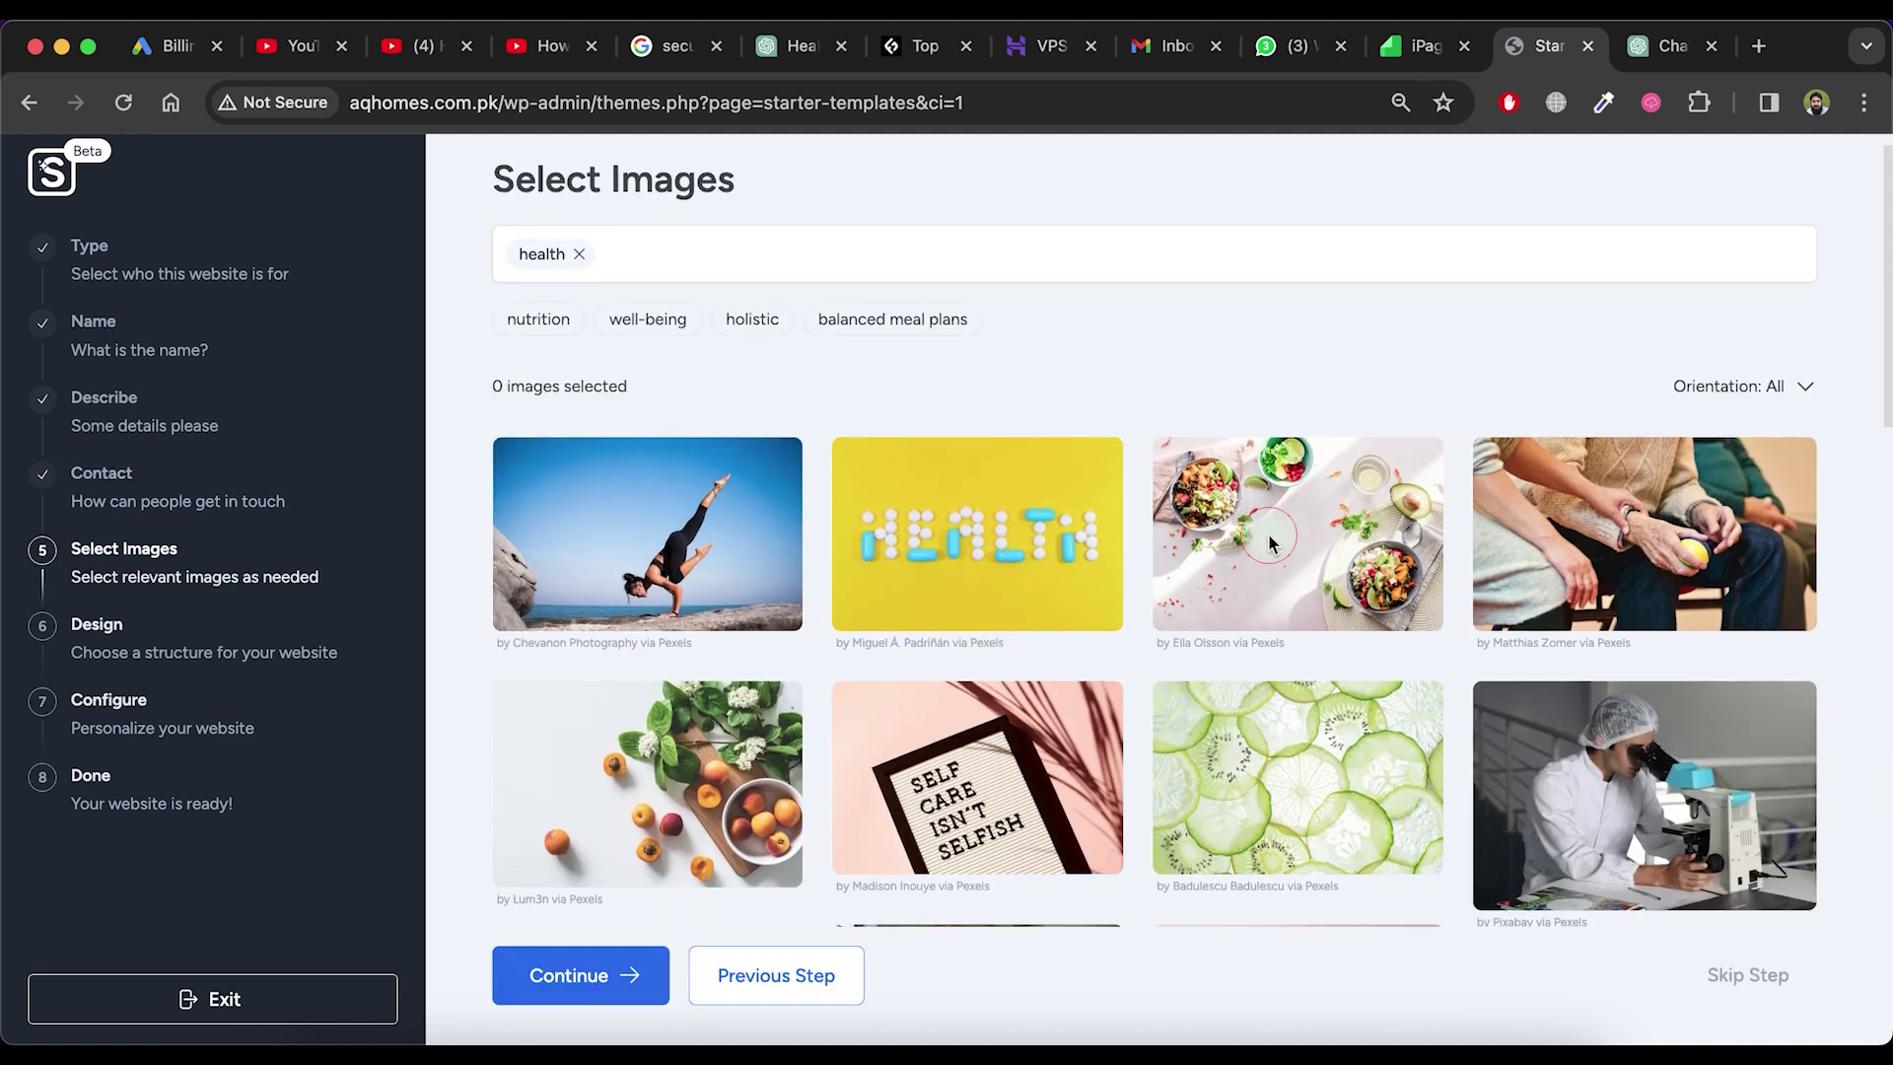
left_click(1297, 532)
scroll(1297, 552, "down", 1)
left_click(608, 976)
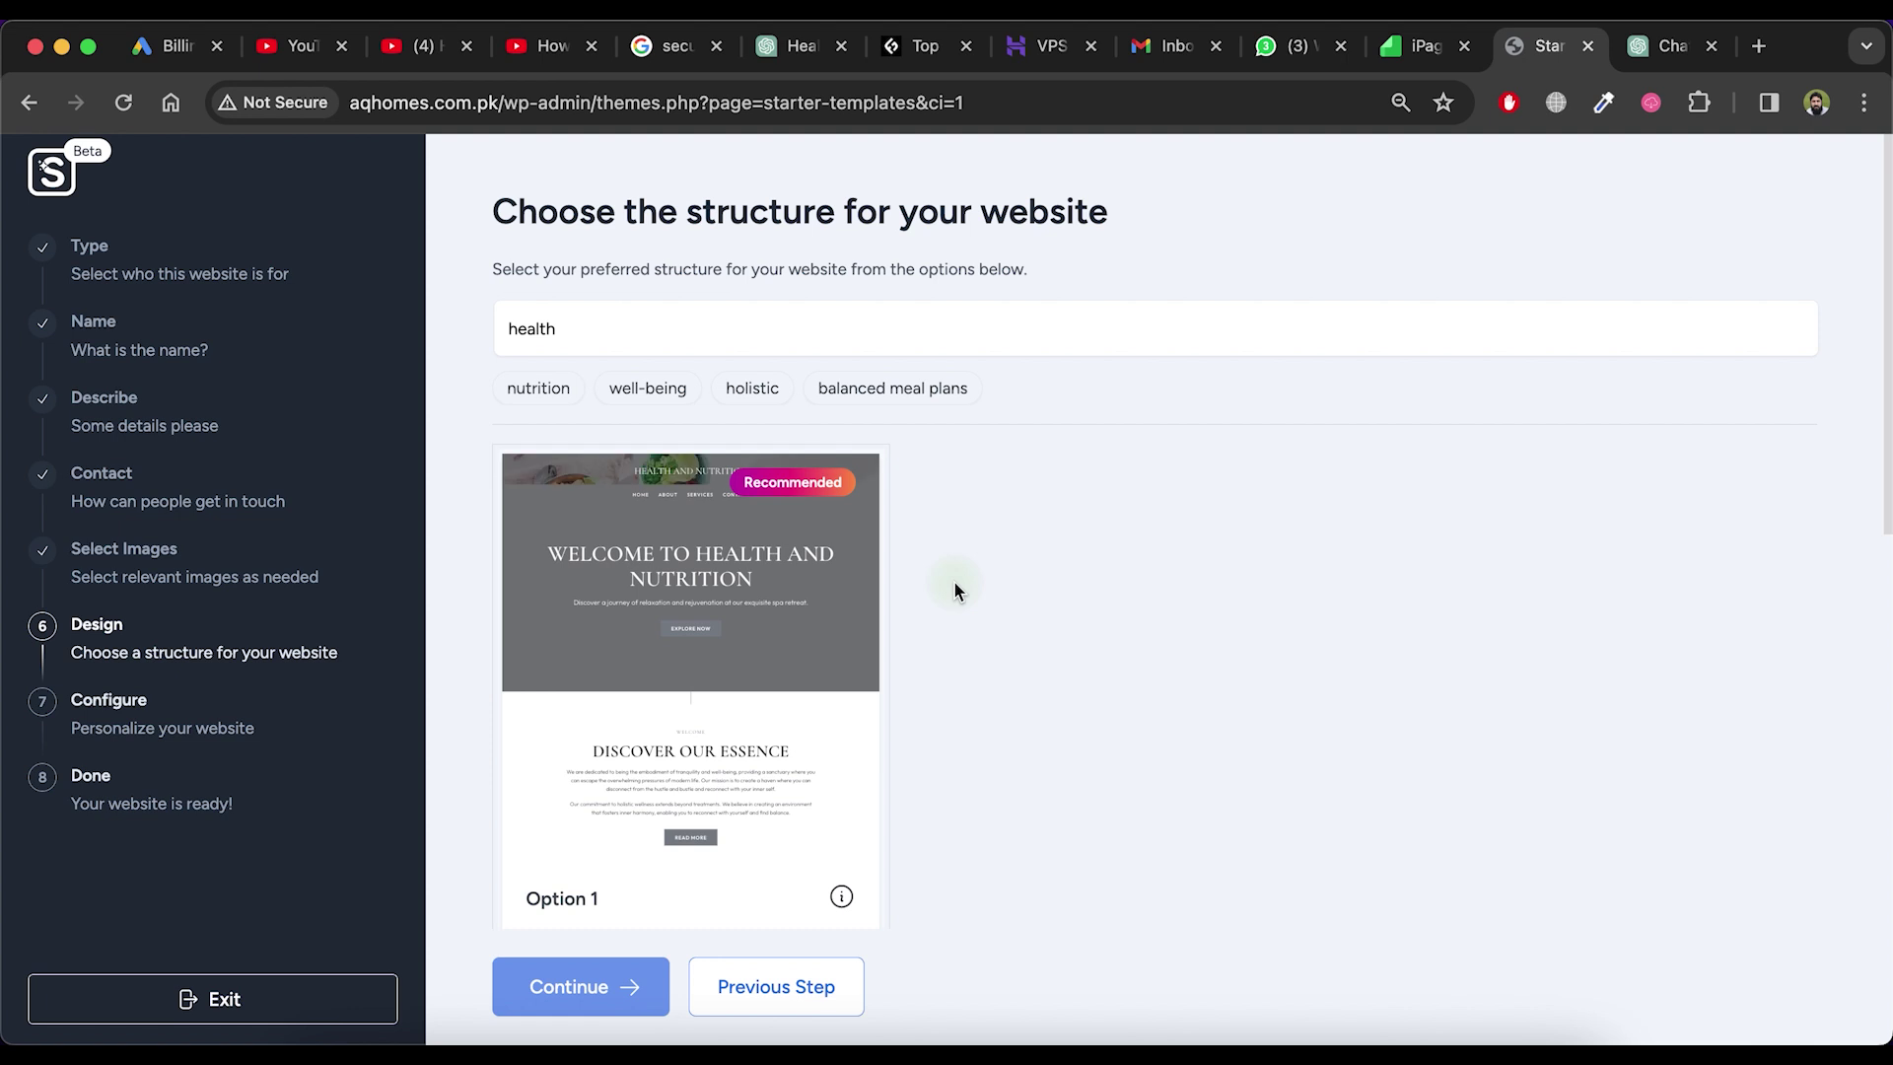
Choose the recommended Option 1 site structure and confirm building the website
scroll(954, 581, "down", 10)
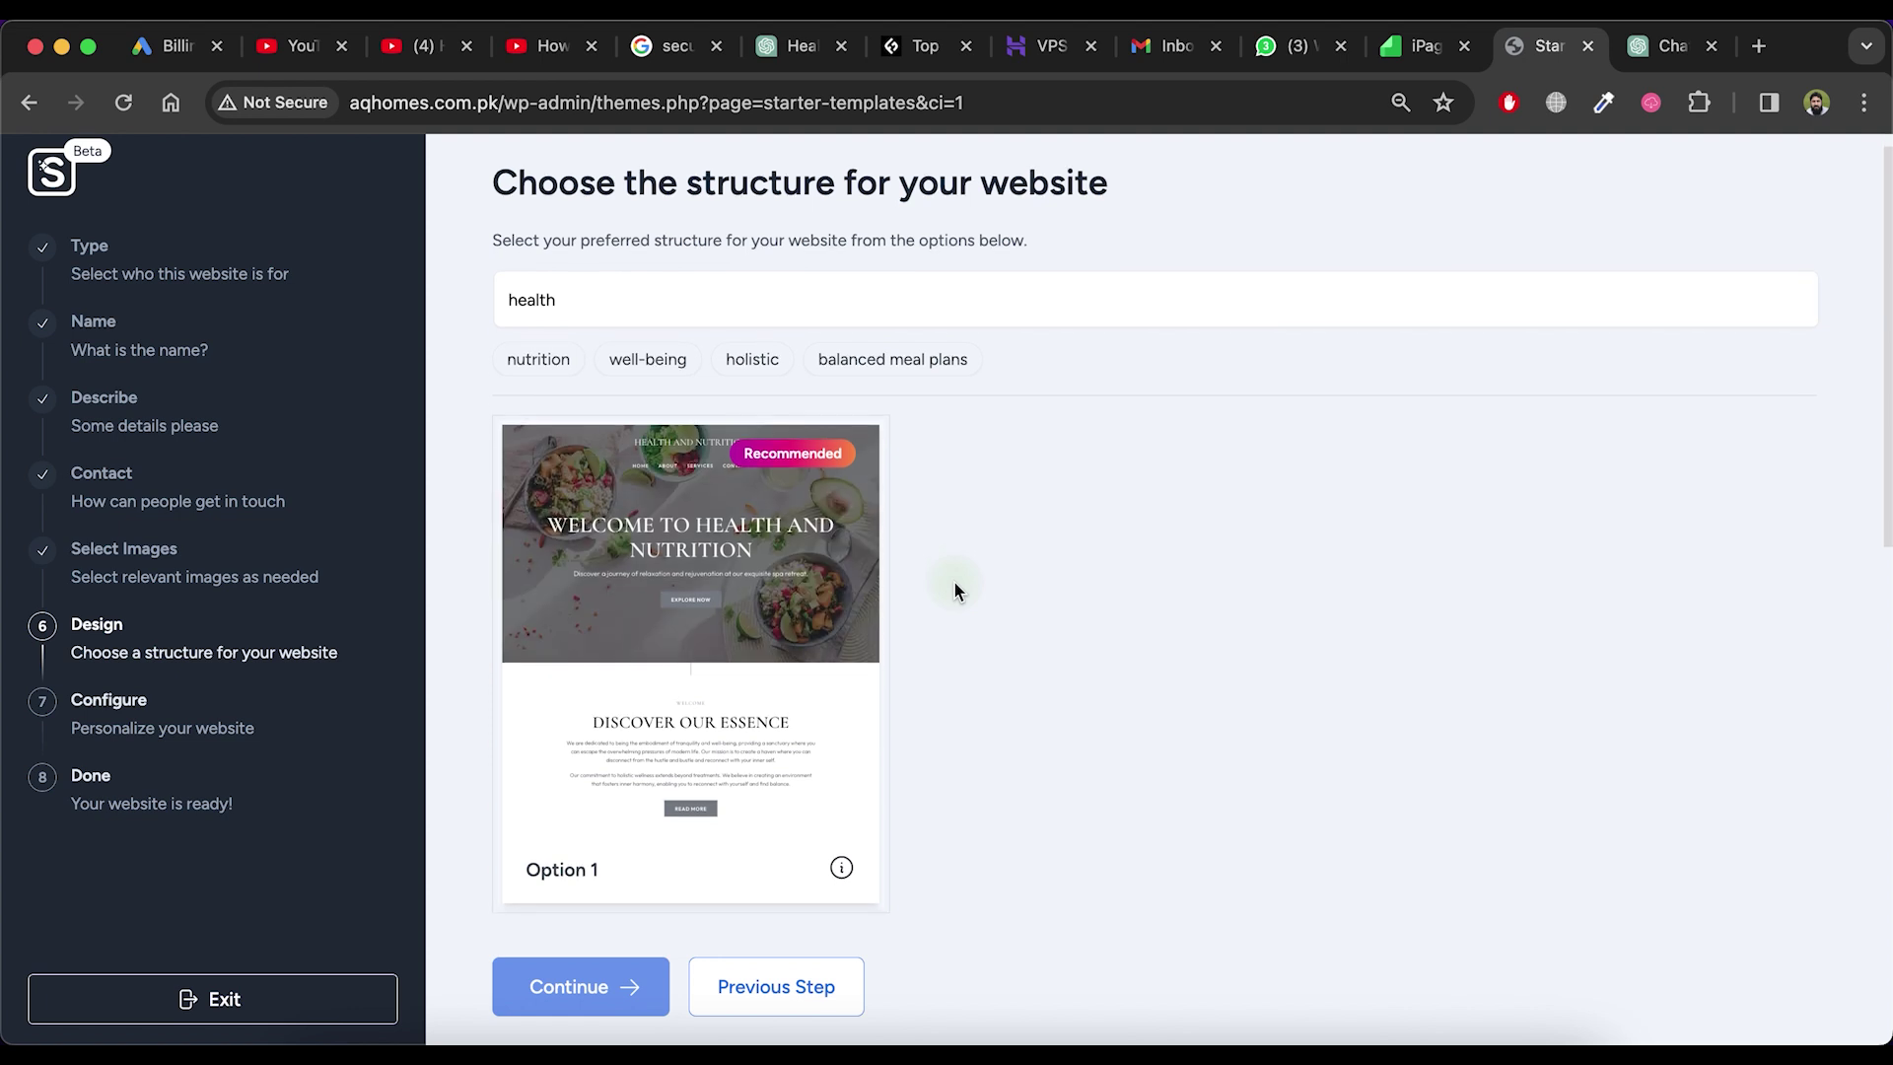
scroll(954, 580, "down", 5)
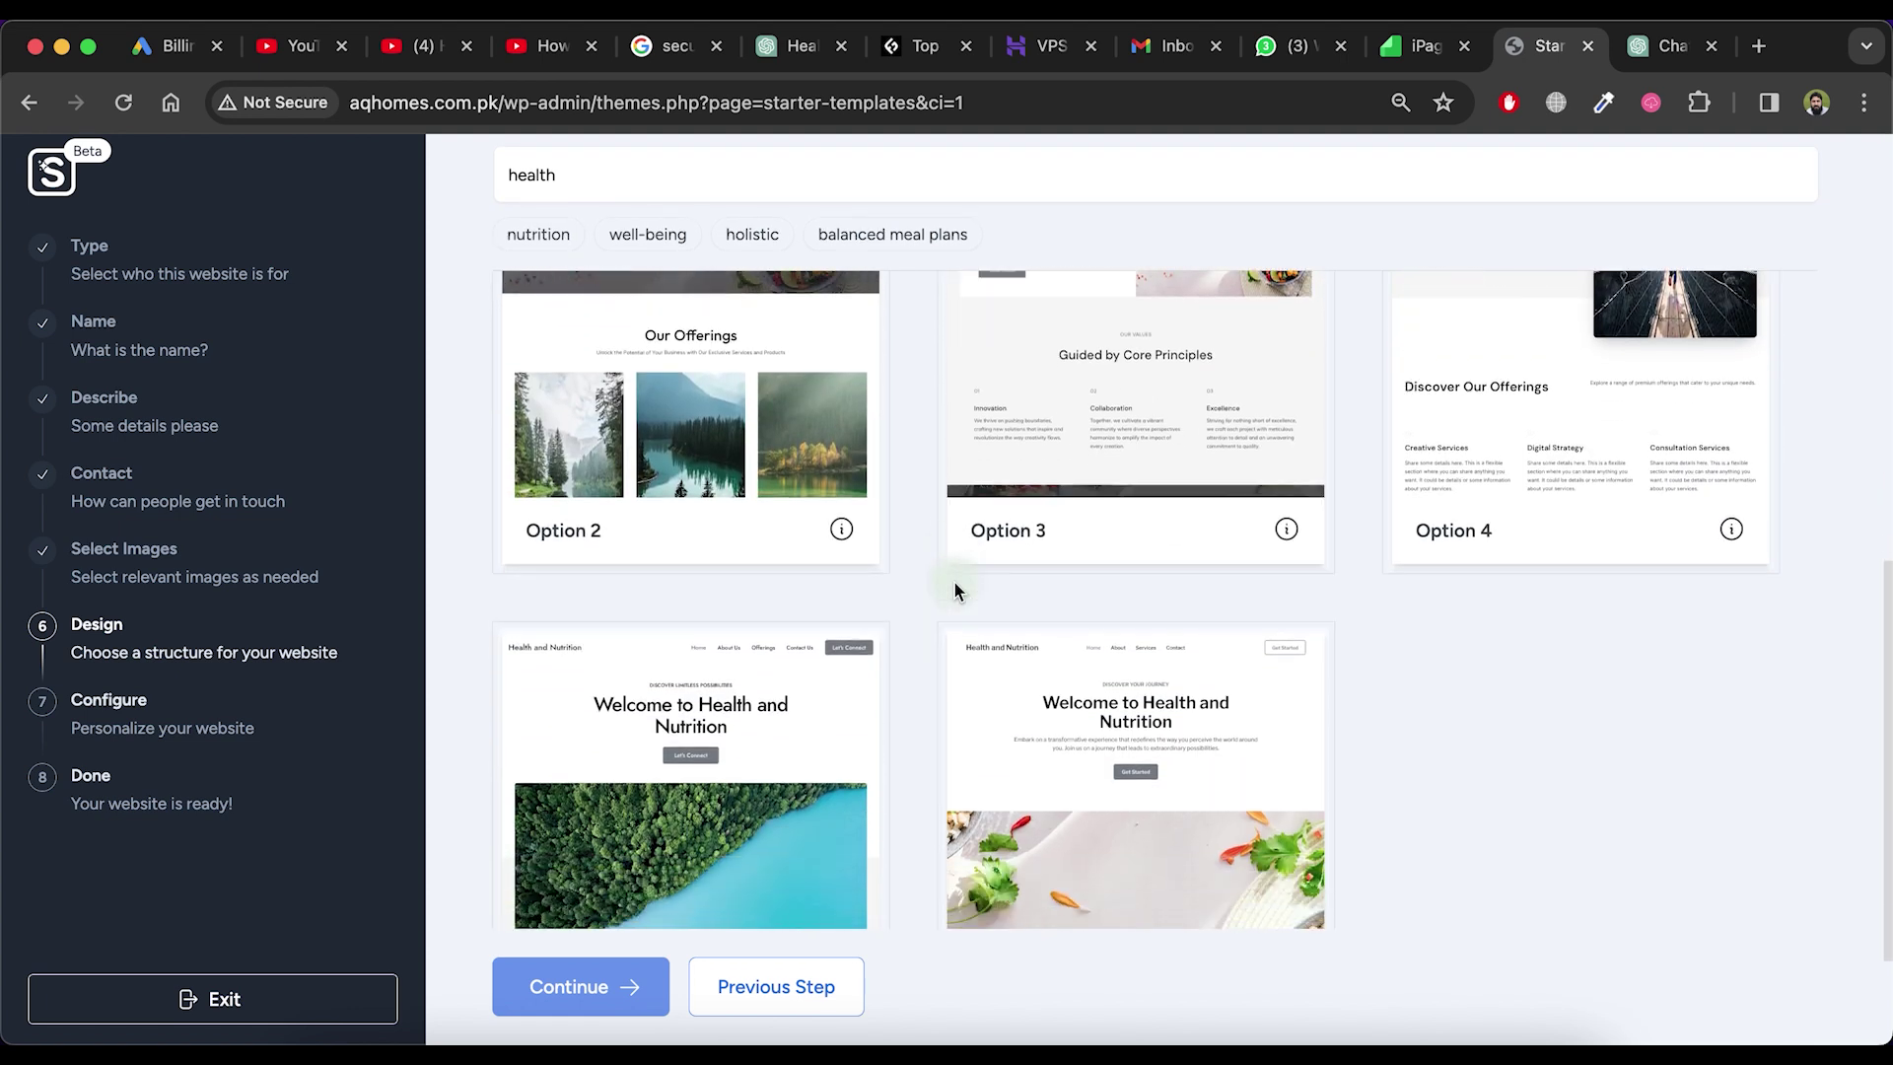
scroll(954, 579, "up", 5)
scroll(954, 582, "up", 10)
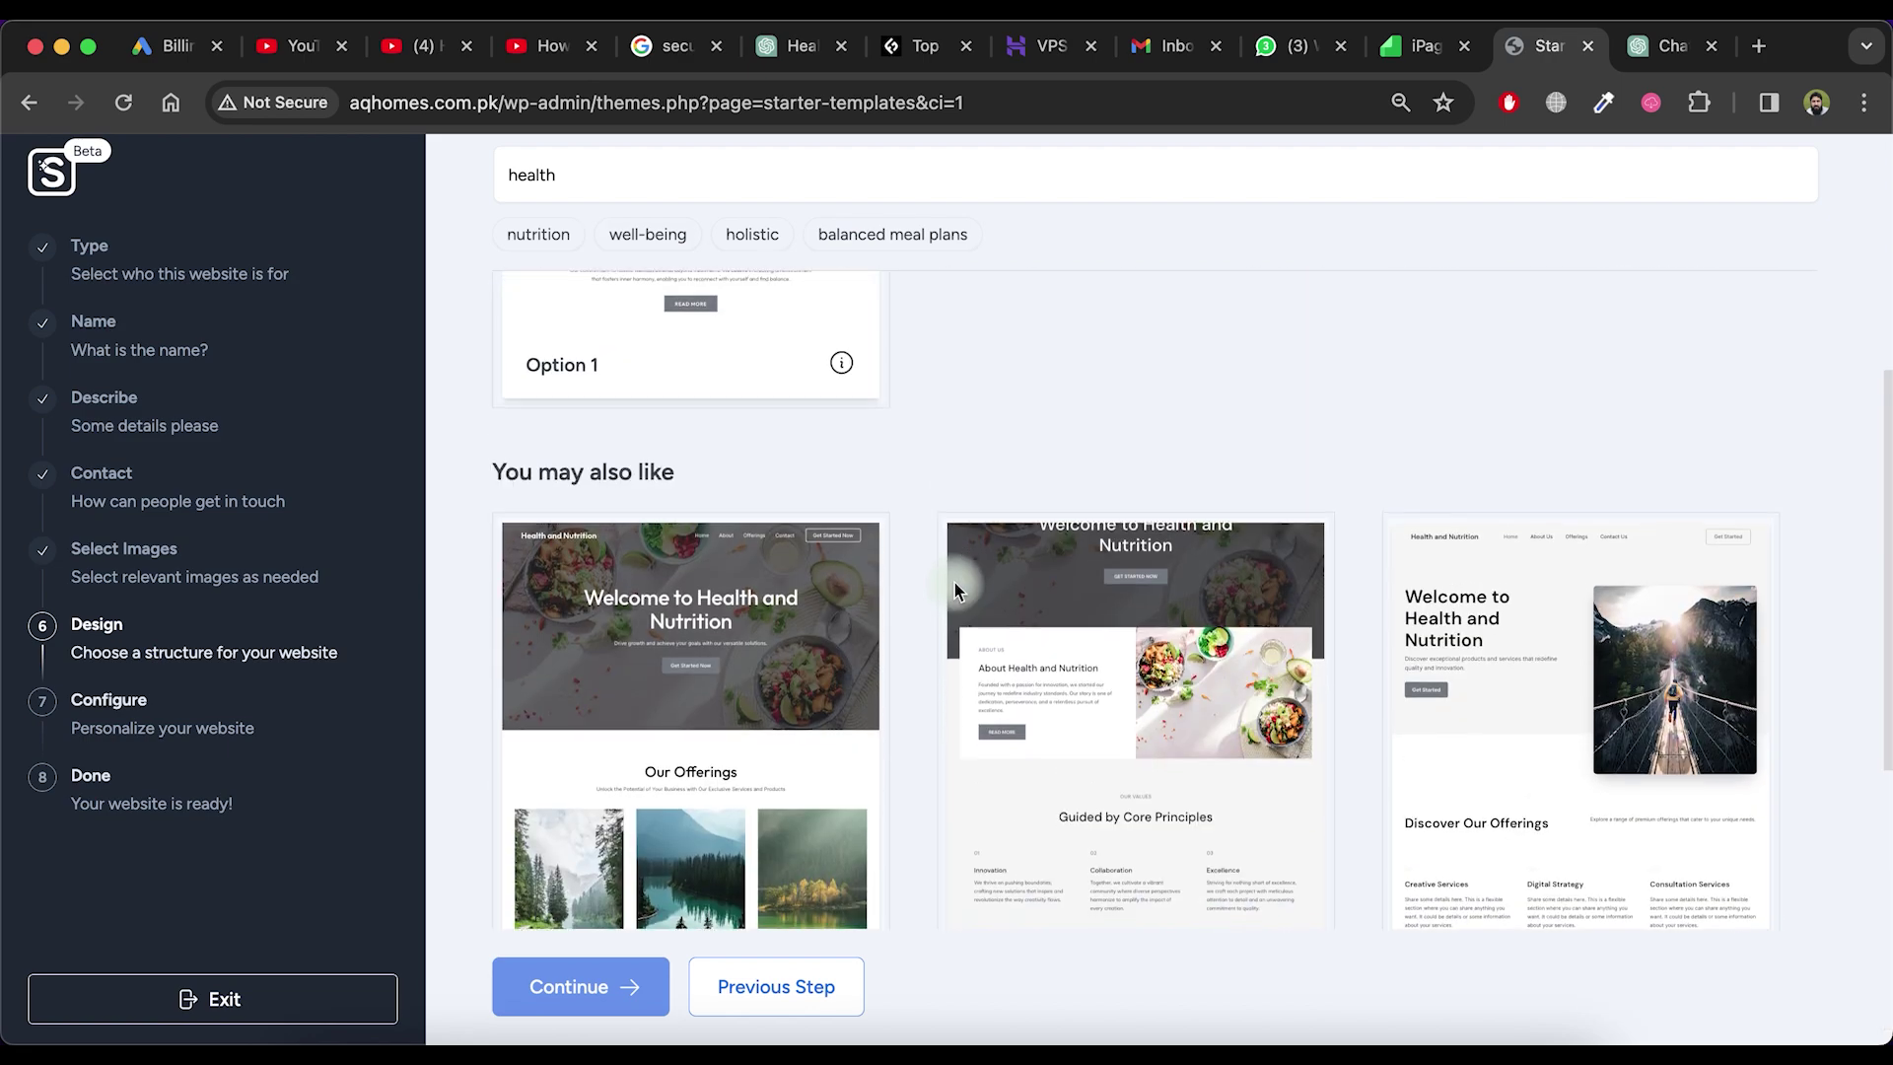
scroll(954, 579, "down", 13)
scroll(663, 558, "up", 10)
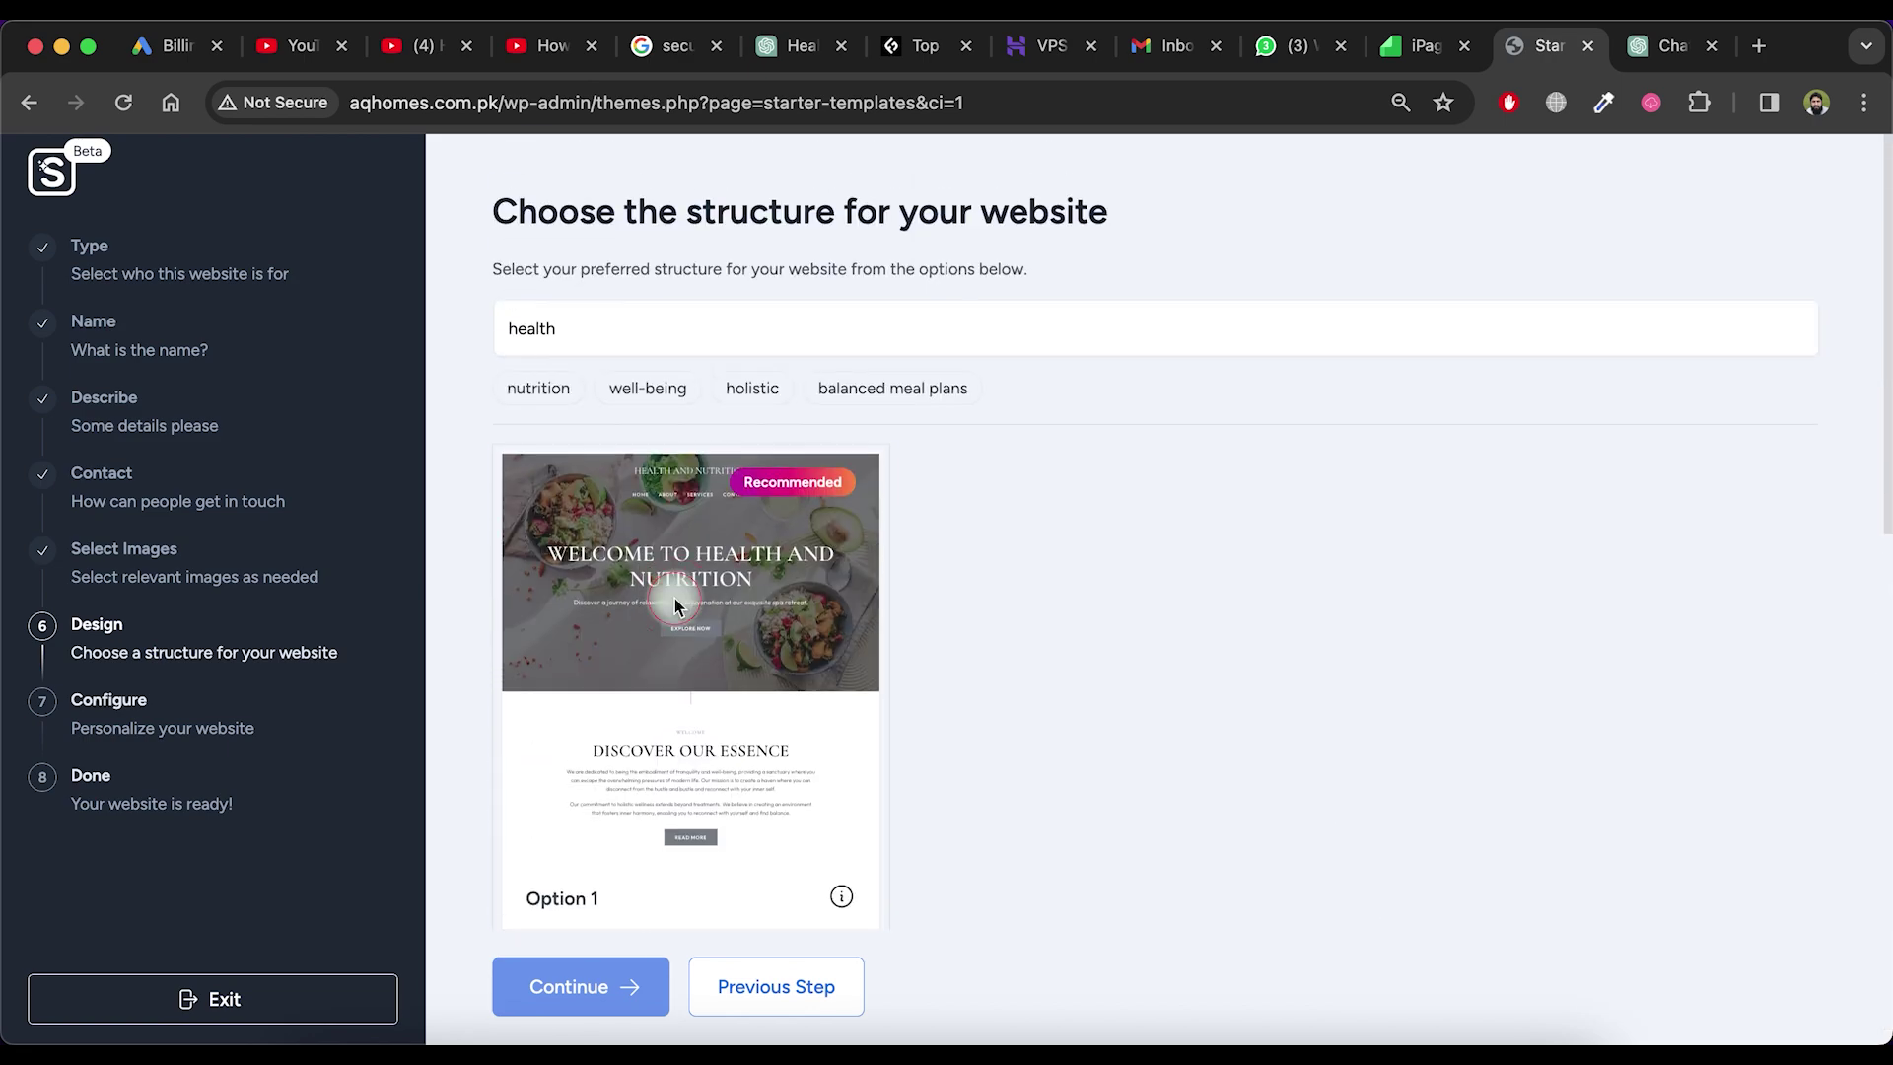
left_click(672, 595)
left_click(604, 986)
left_click(953, 838)
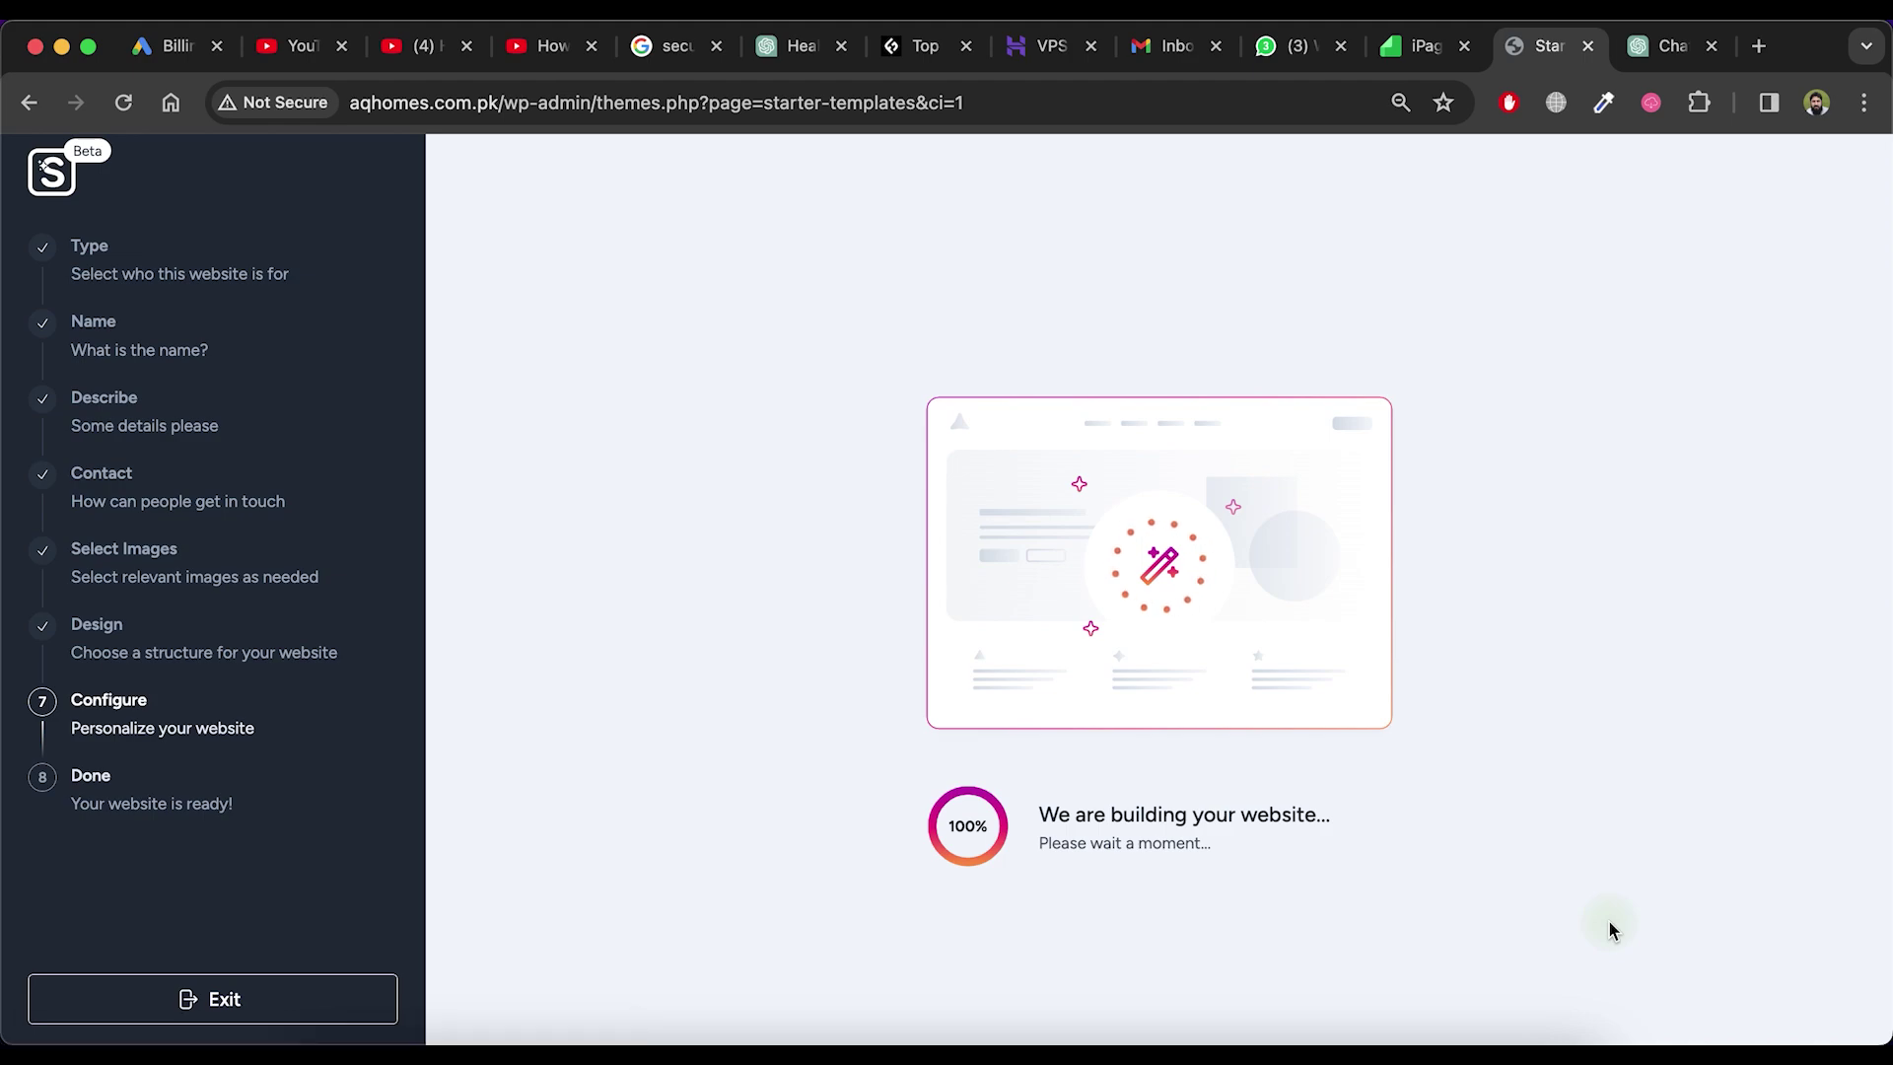
Review the generated Health and Nutrition site preview and start importing it
scroll(1124, 537, "down", 15)
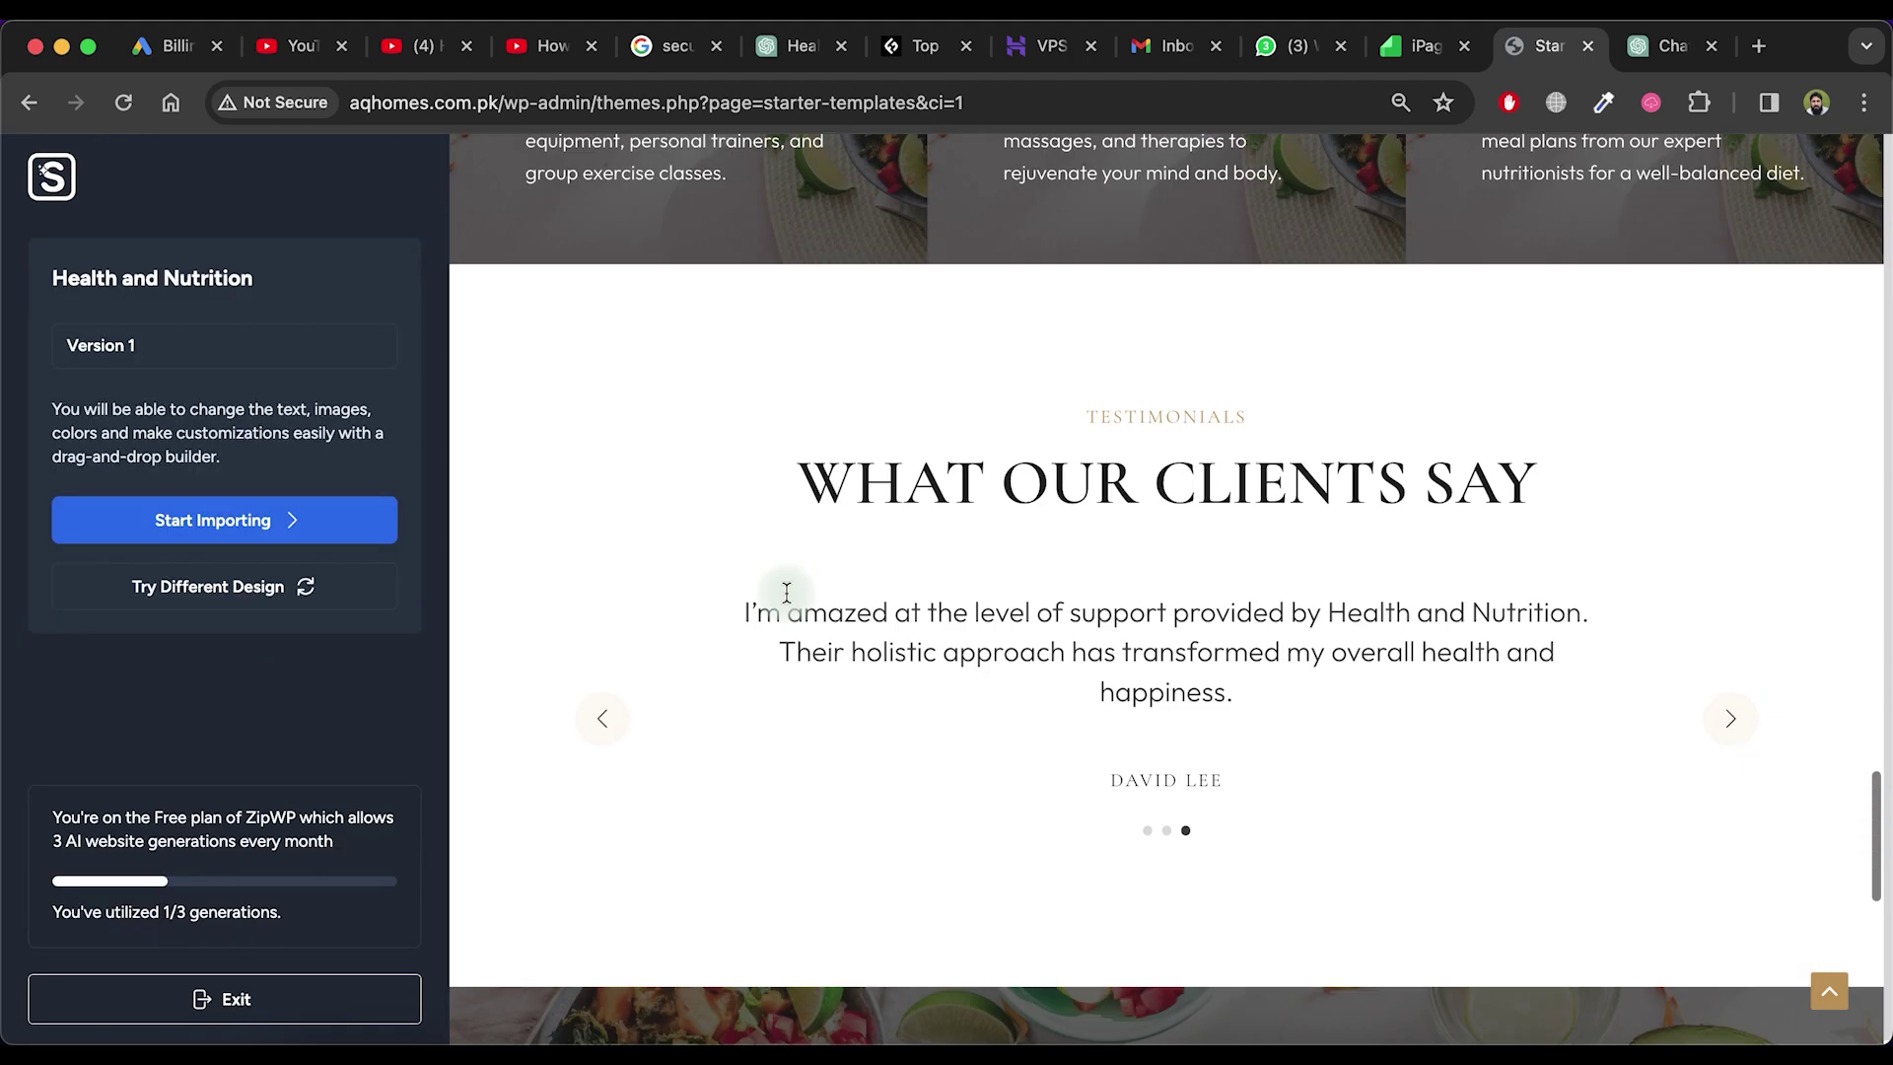
scroll(1039, 469, "up", 15)
left_click(316, 525)
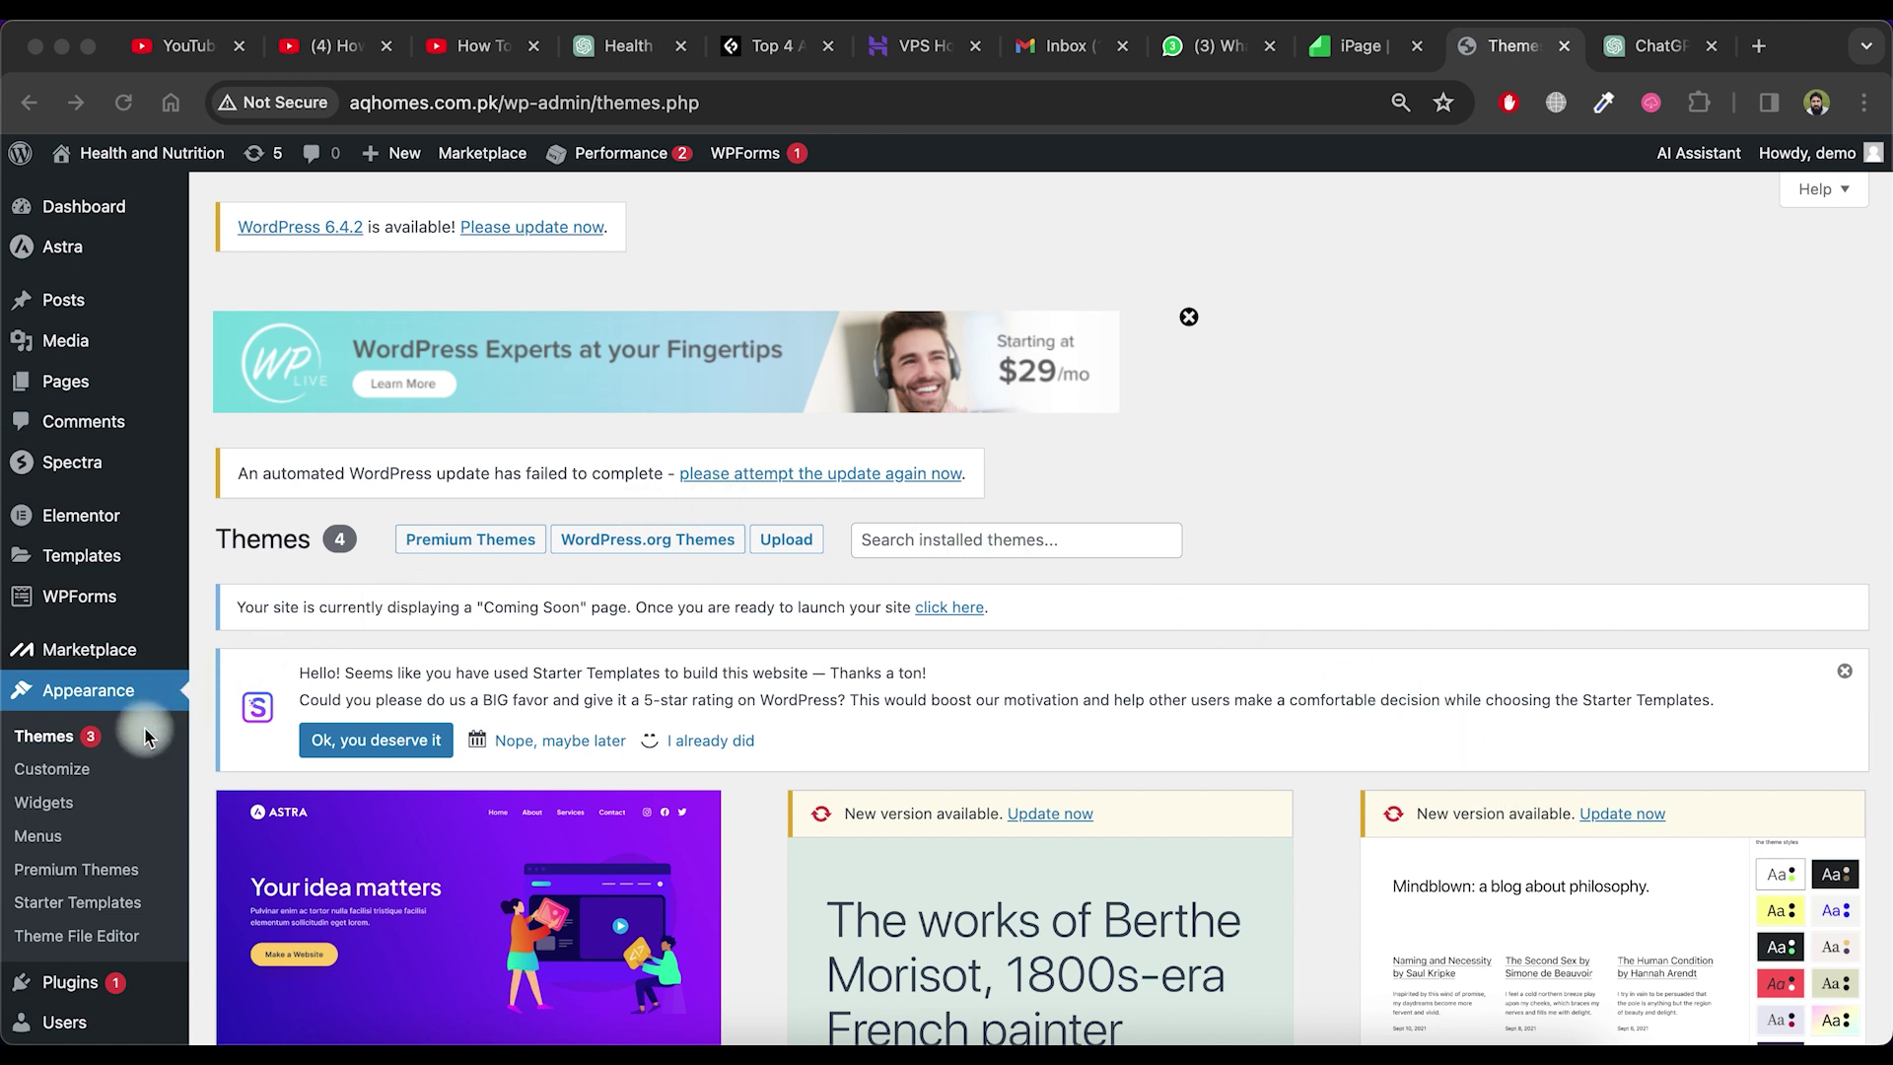
scroll(483, 704, "down", 5)
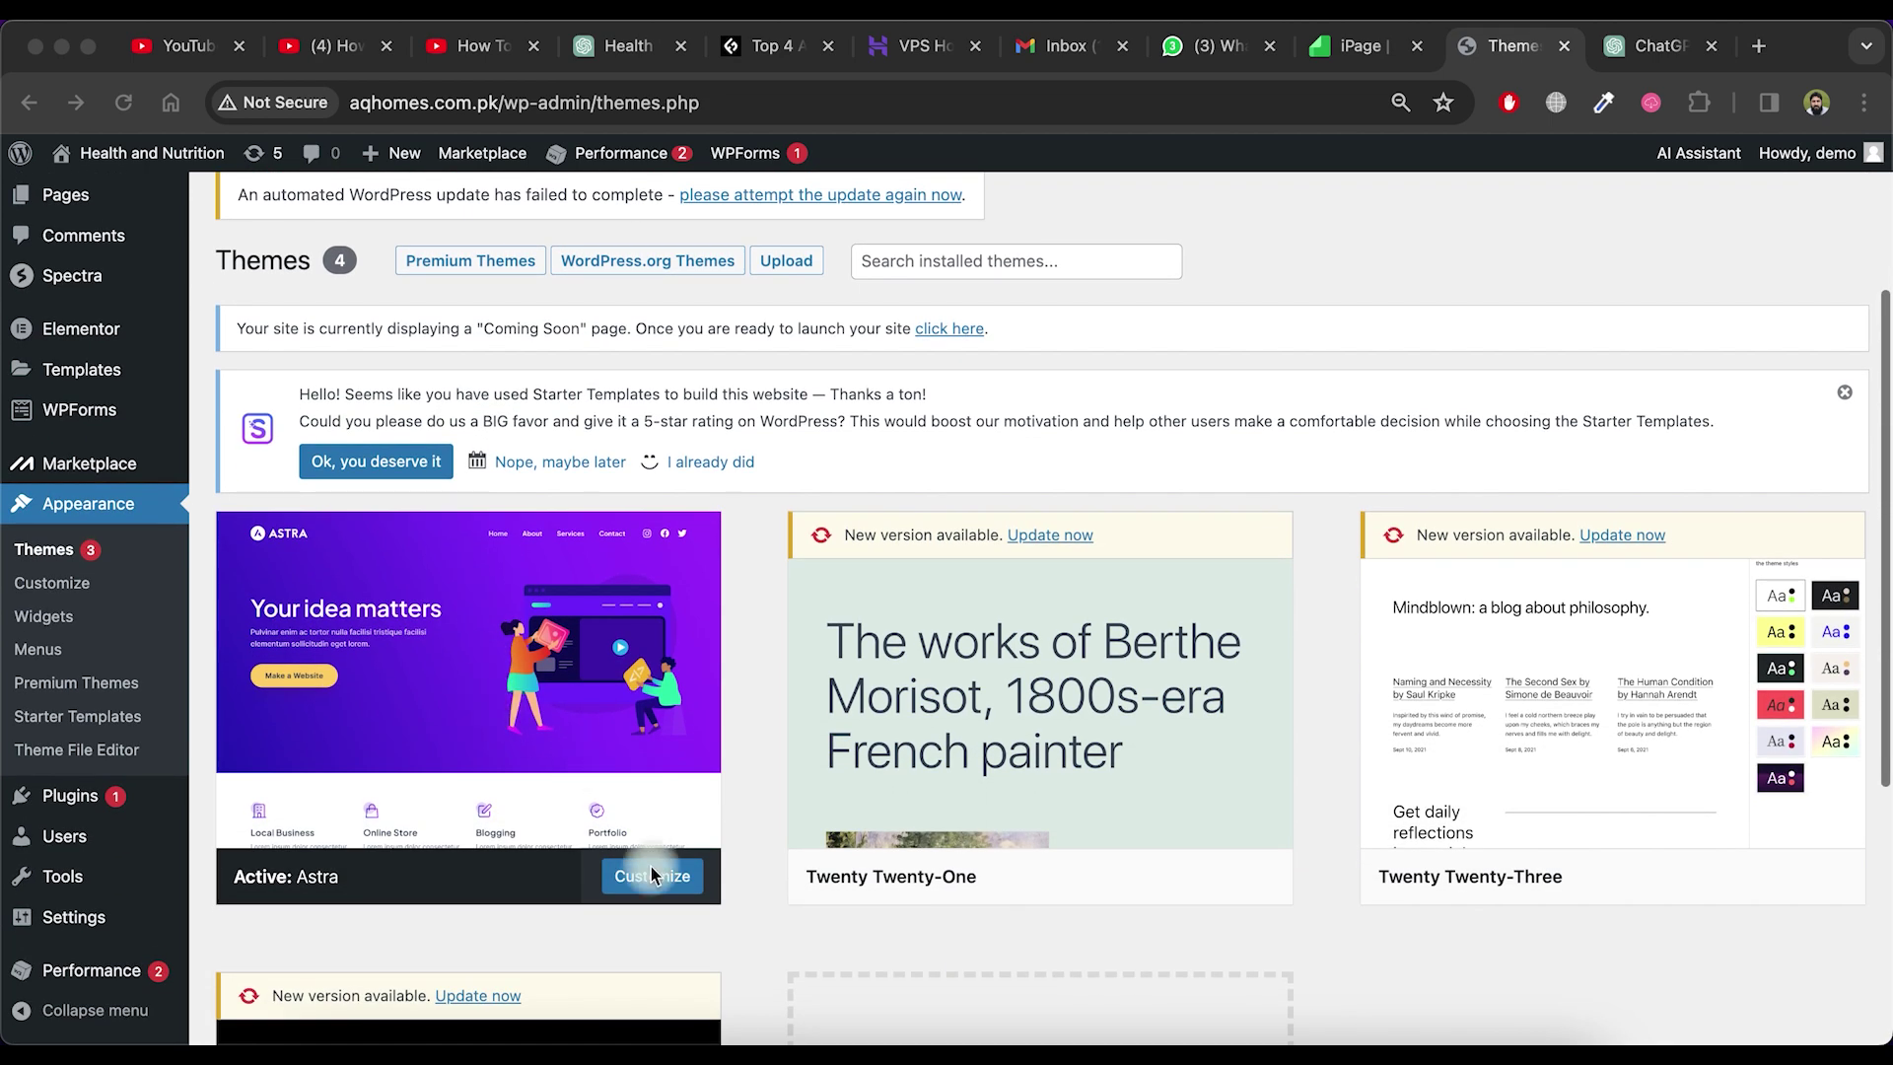
left_click(651, 880)
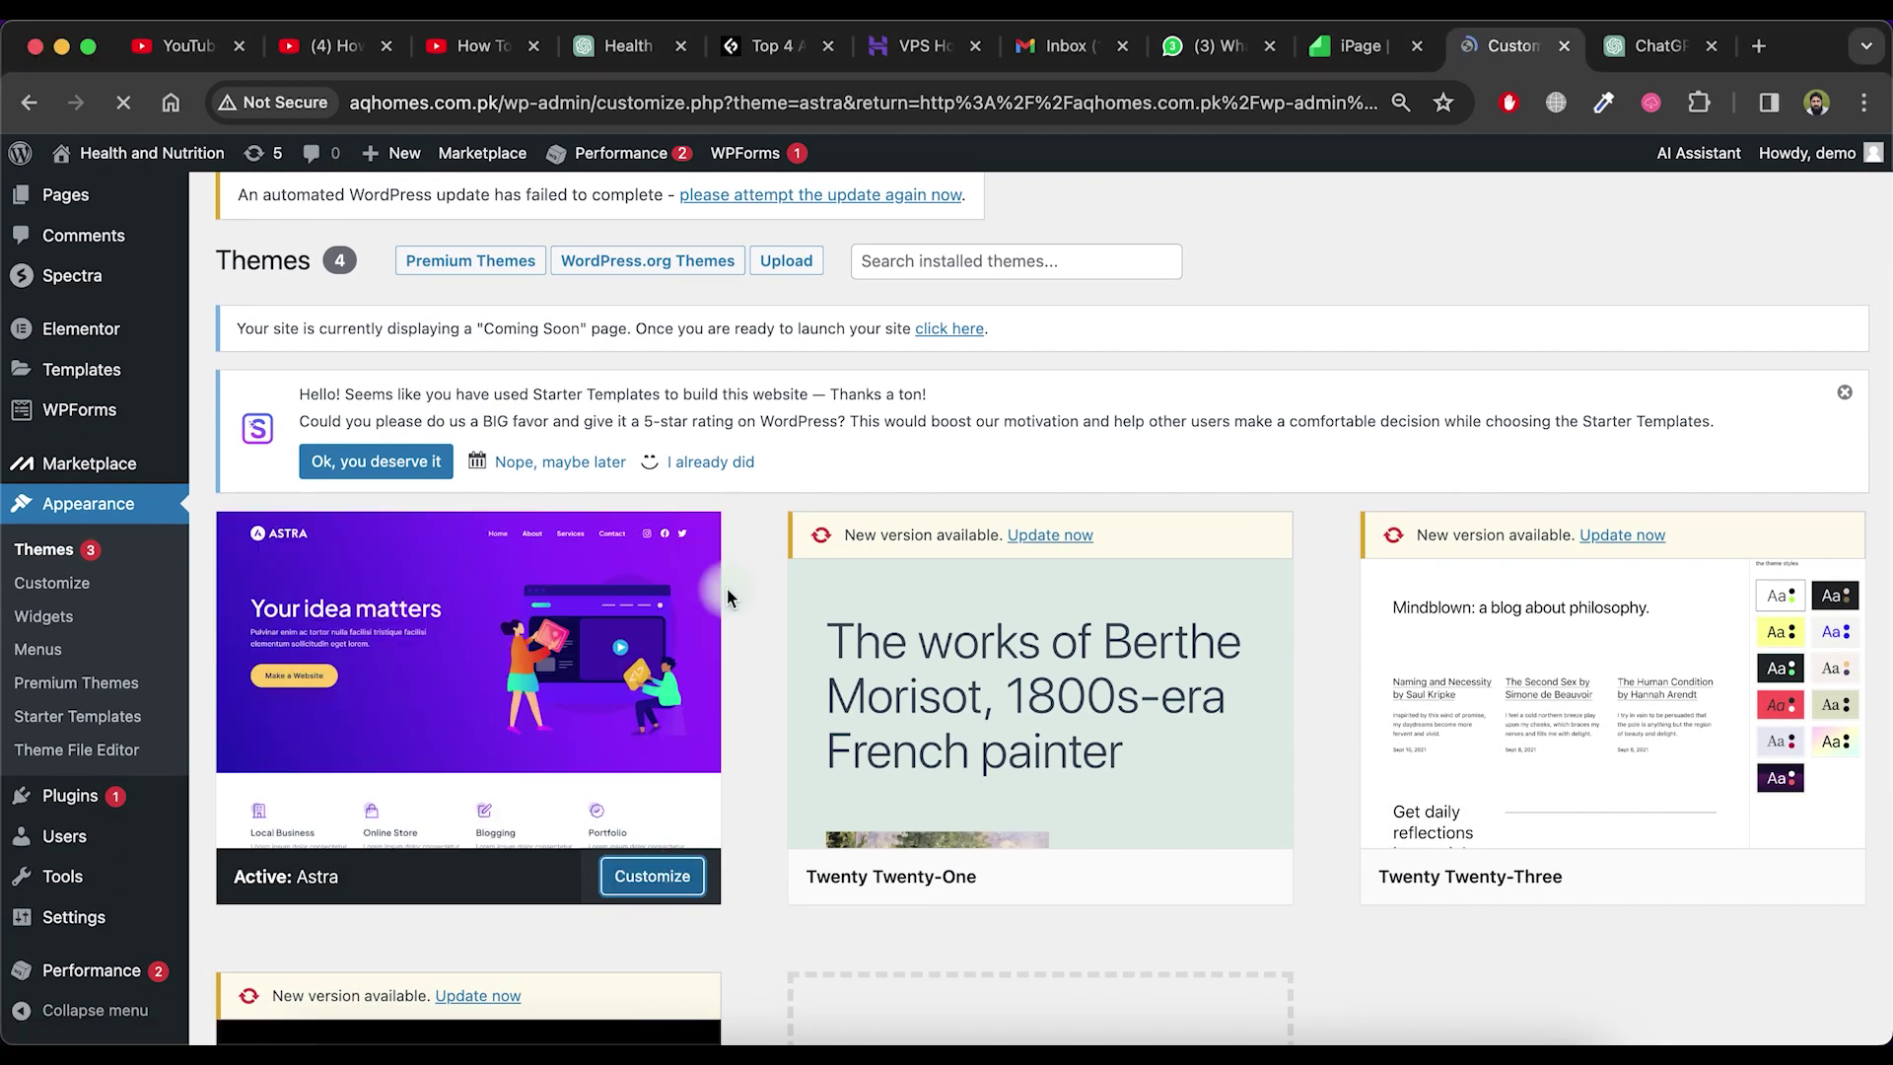
scroll(1101, 676, "down", 10)
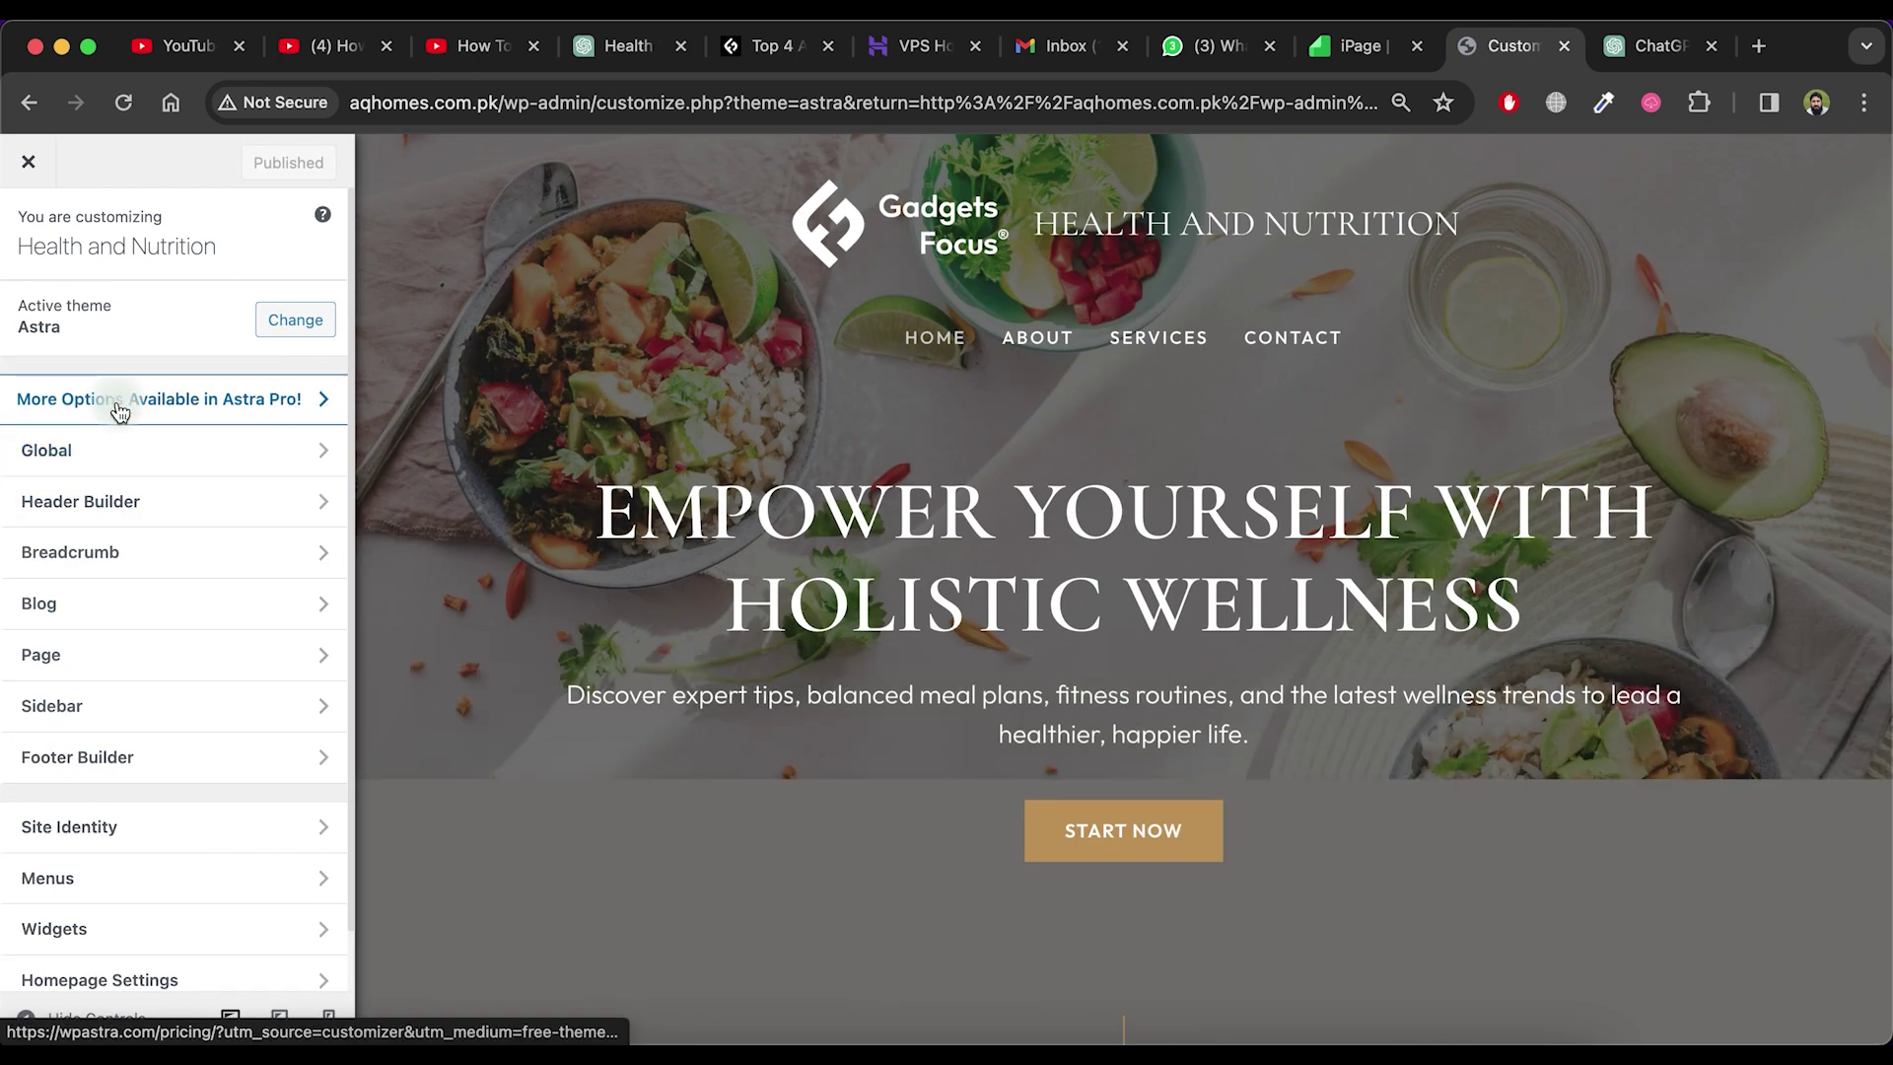
left_click(158, 450)
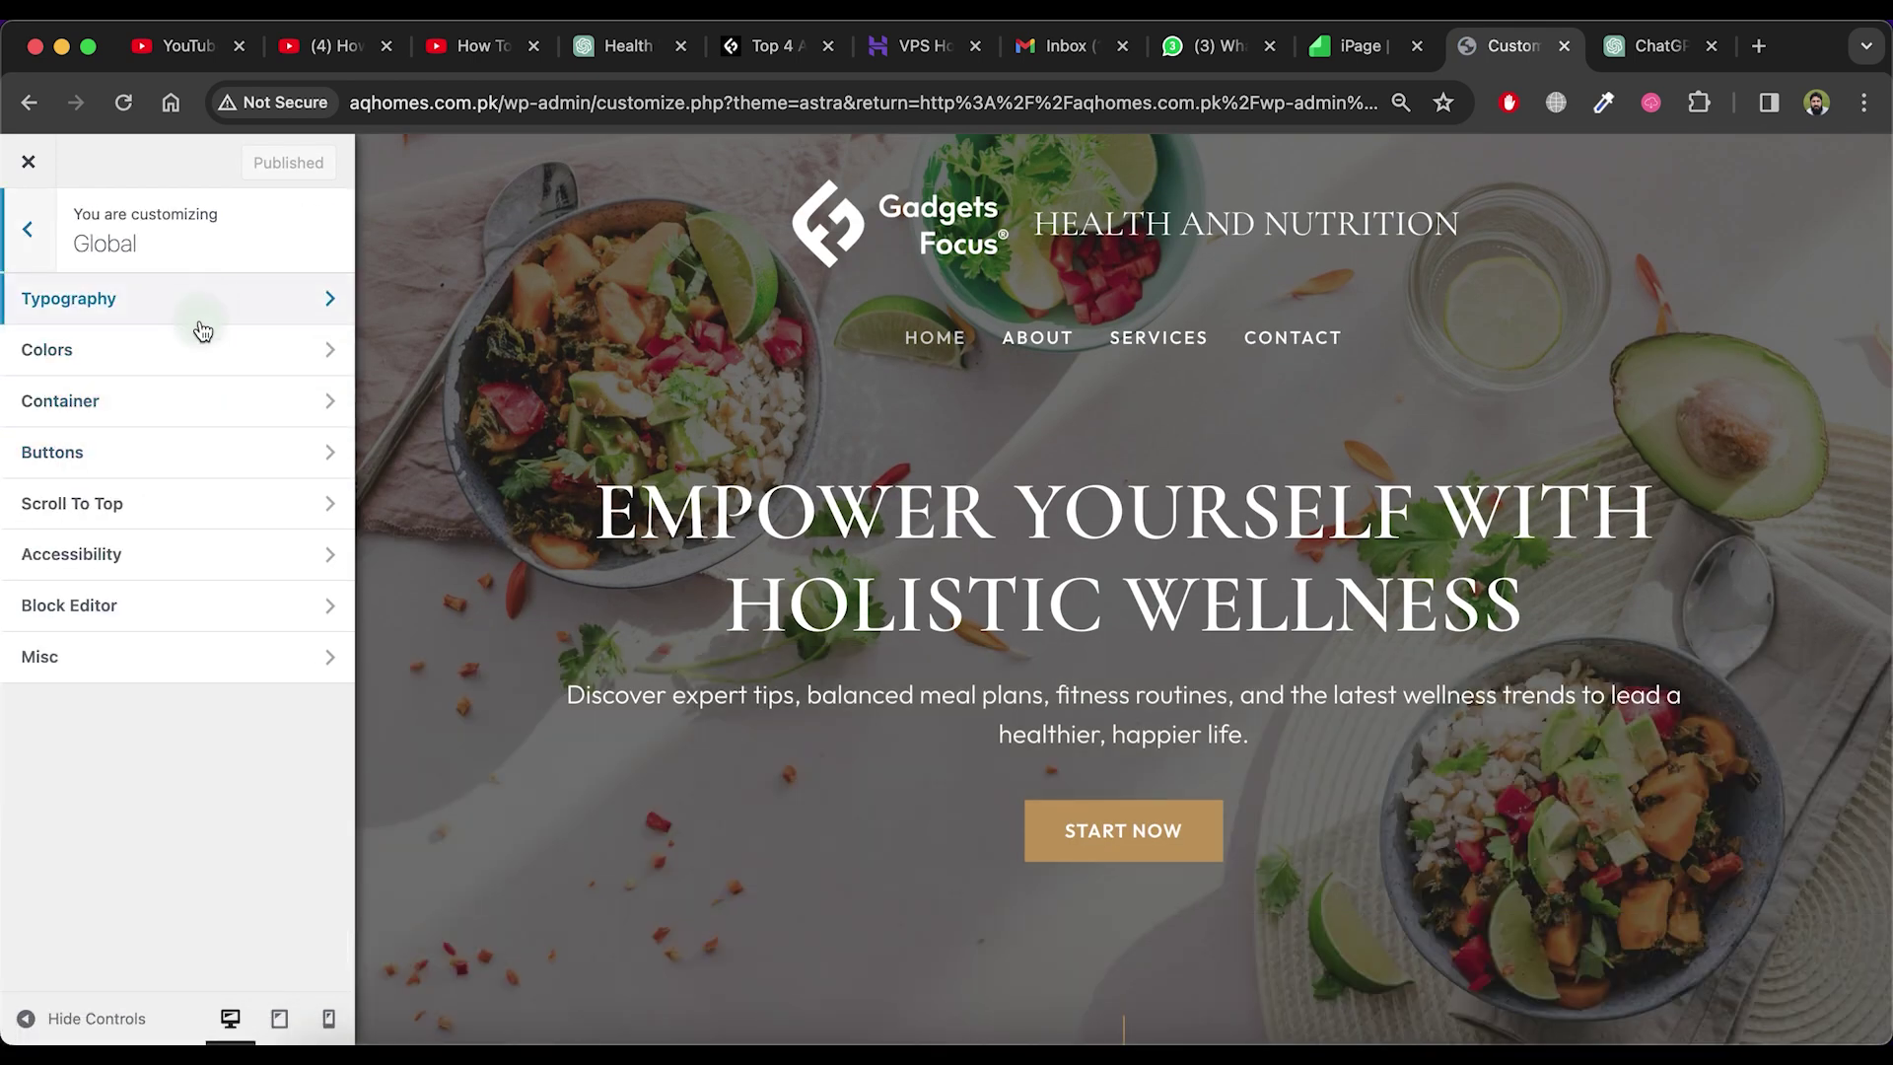
key("Escape")
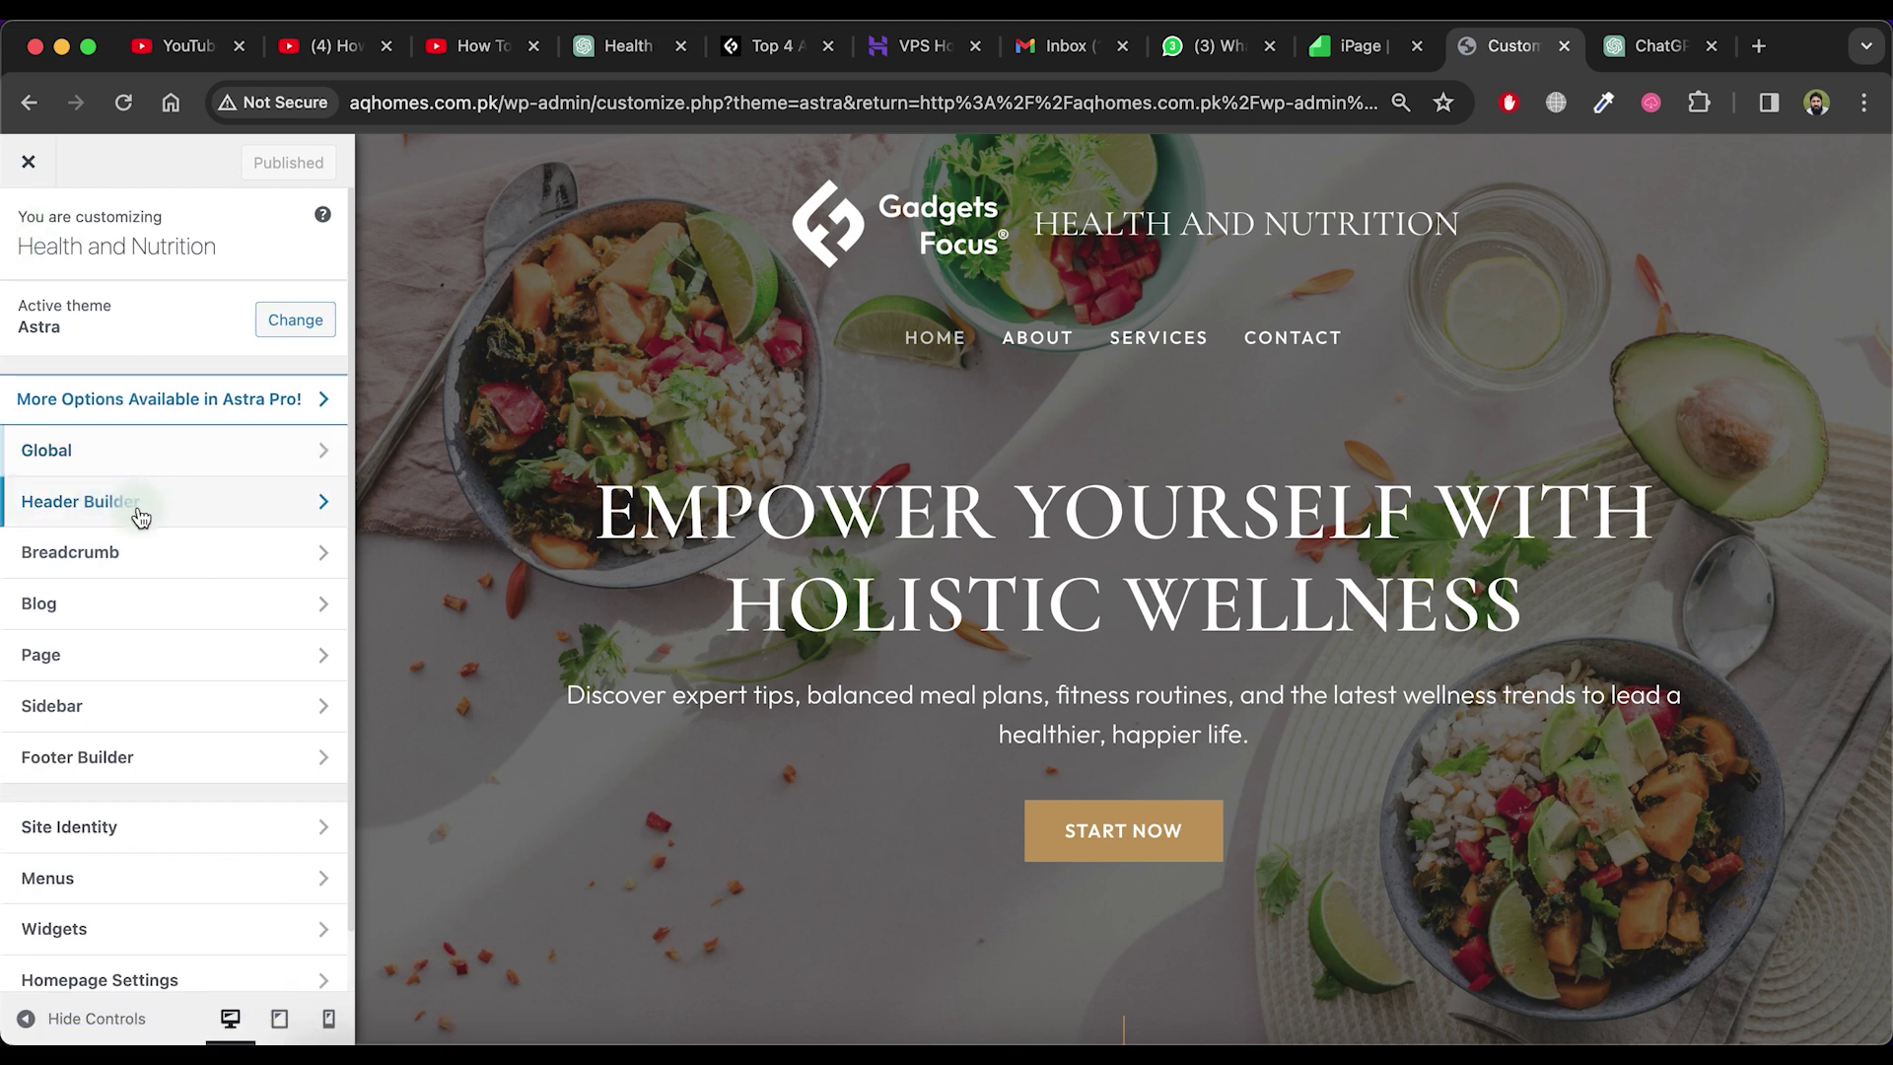
left_click(139, 512)
left_click(198, 550)
key("Escape")
left_click(211, 619)
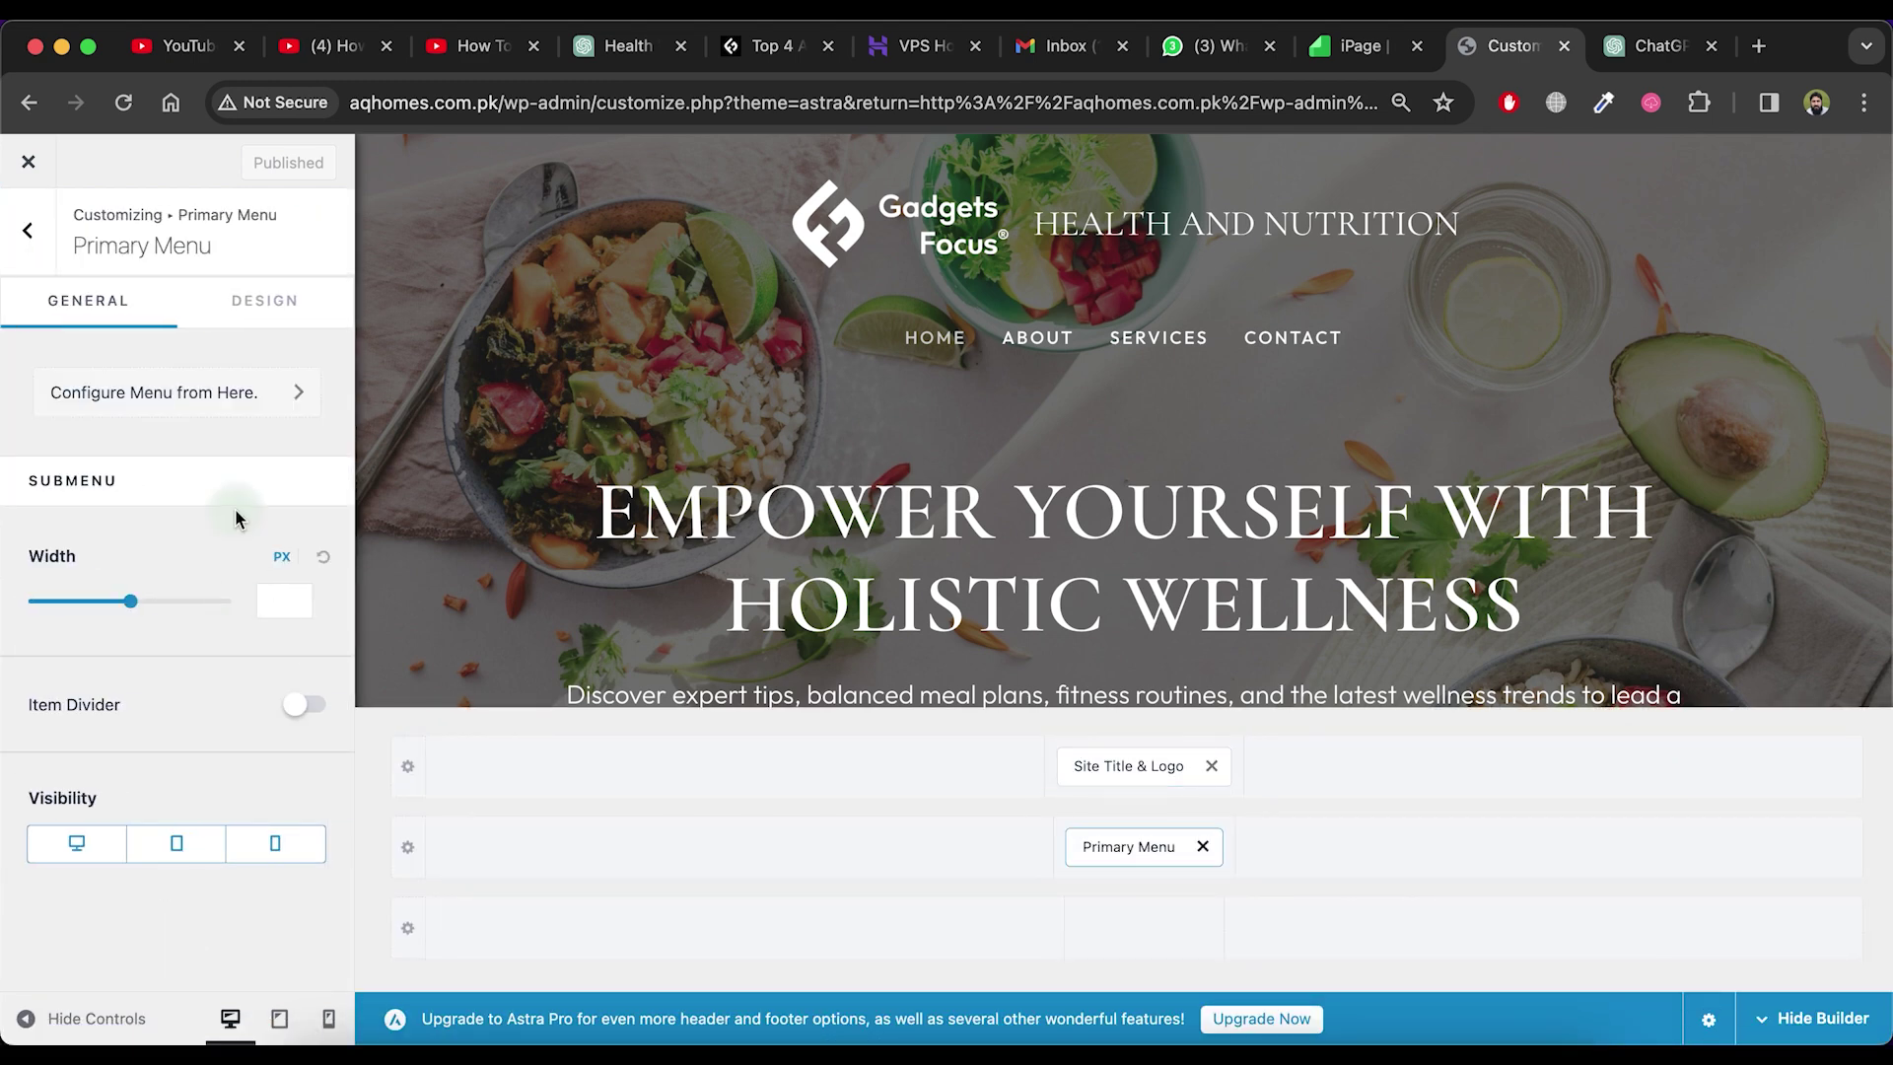
left_click(40, 241)
key("Escape")
left_click(139, 751)
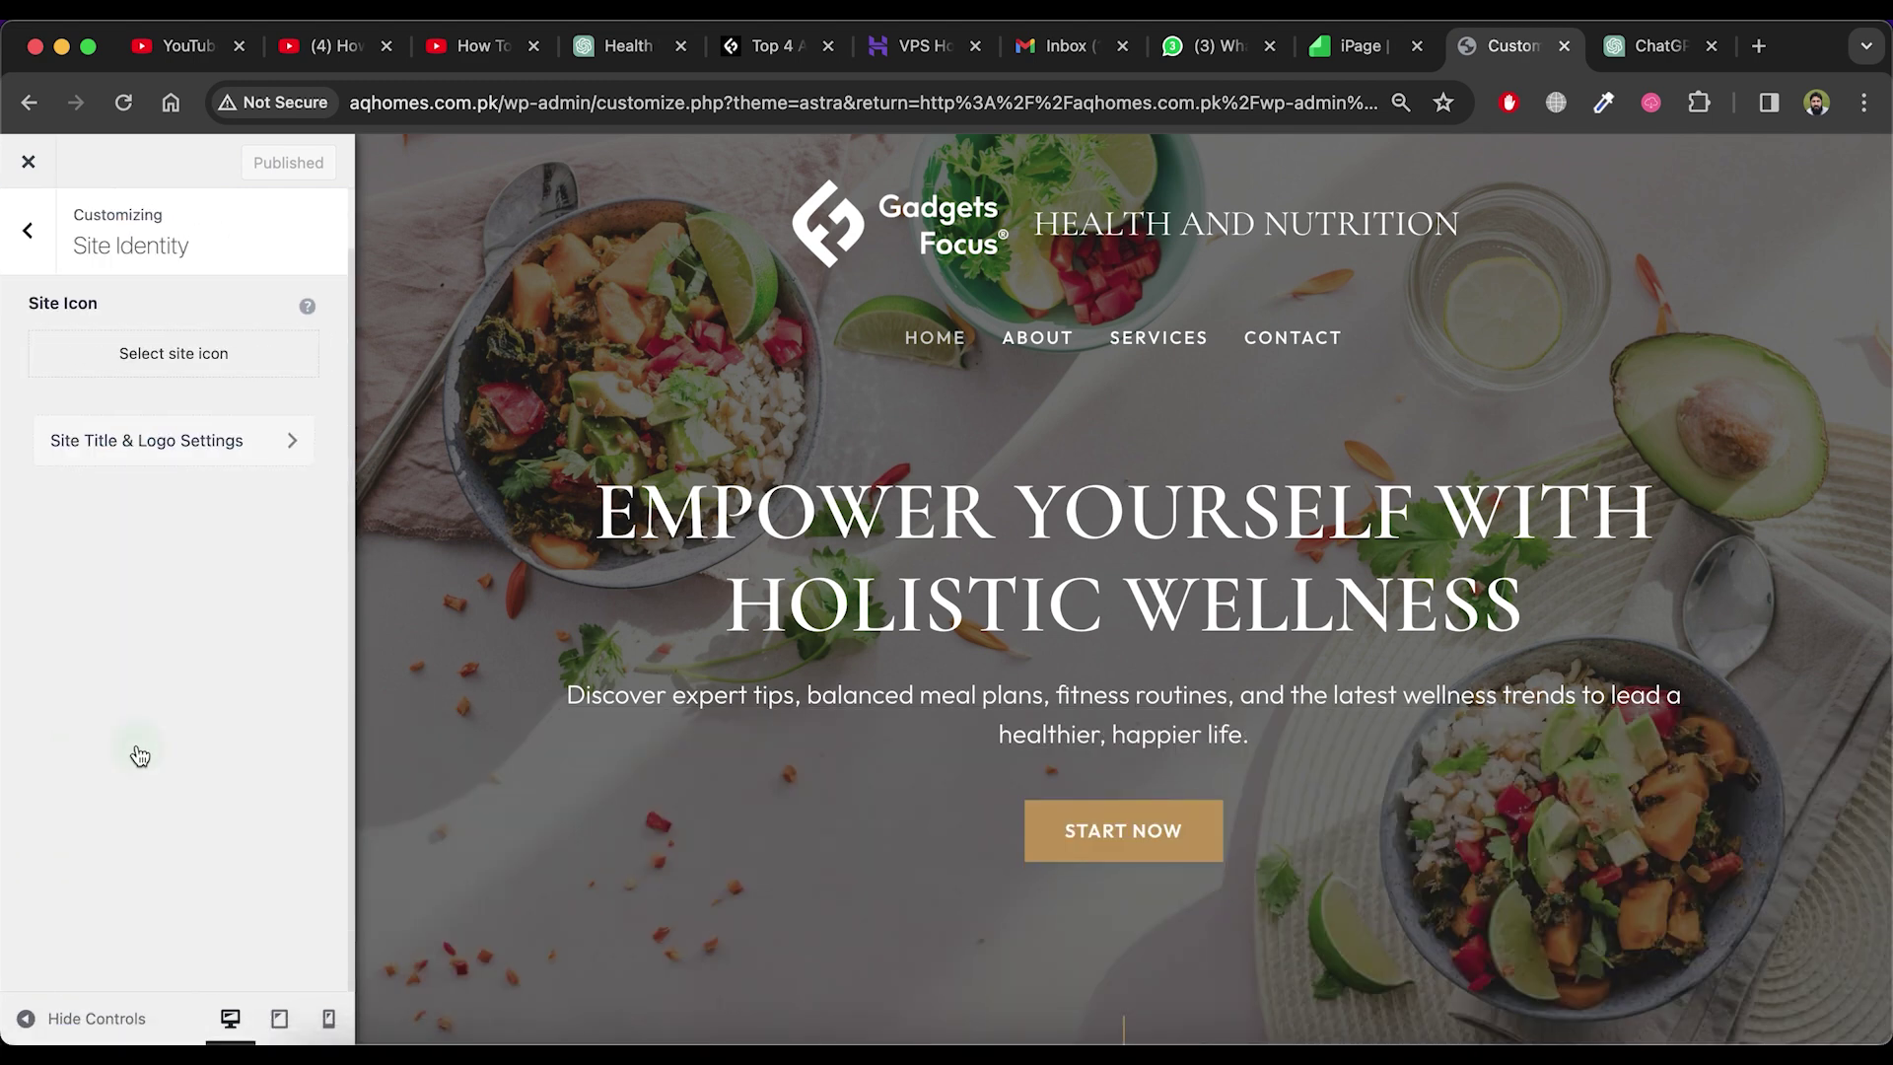
left_click(259, 449)
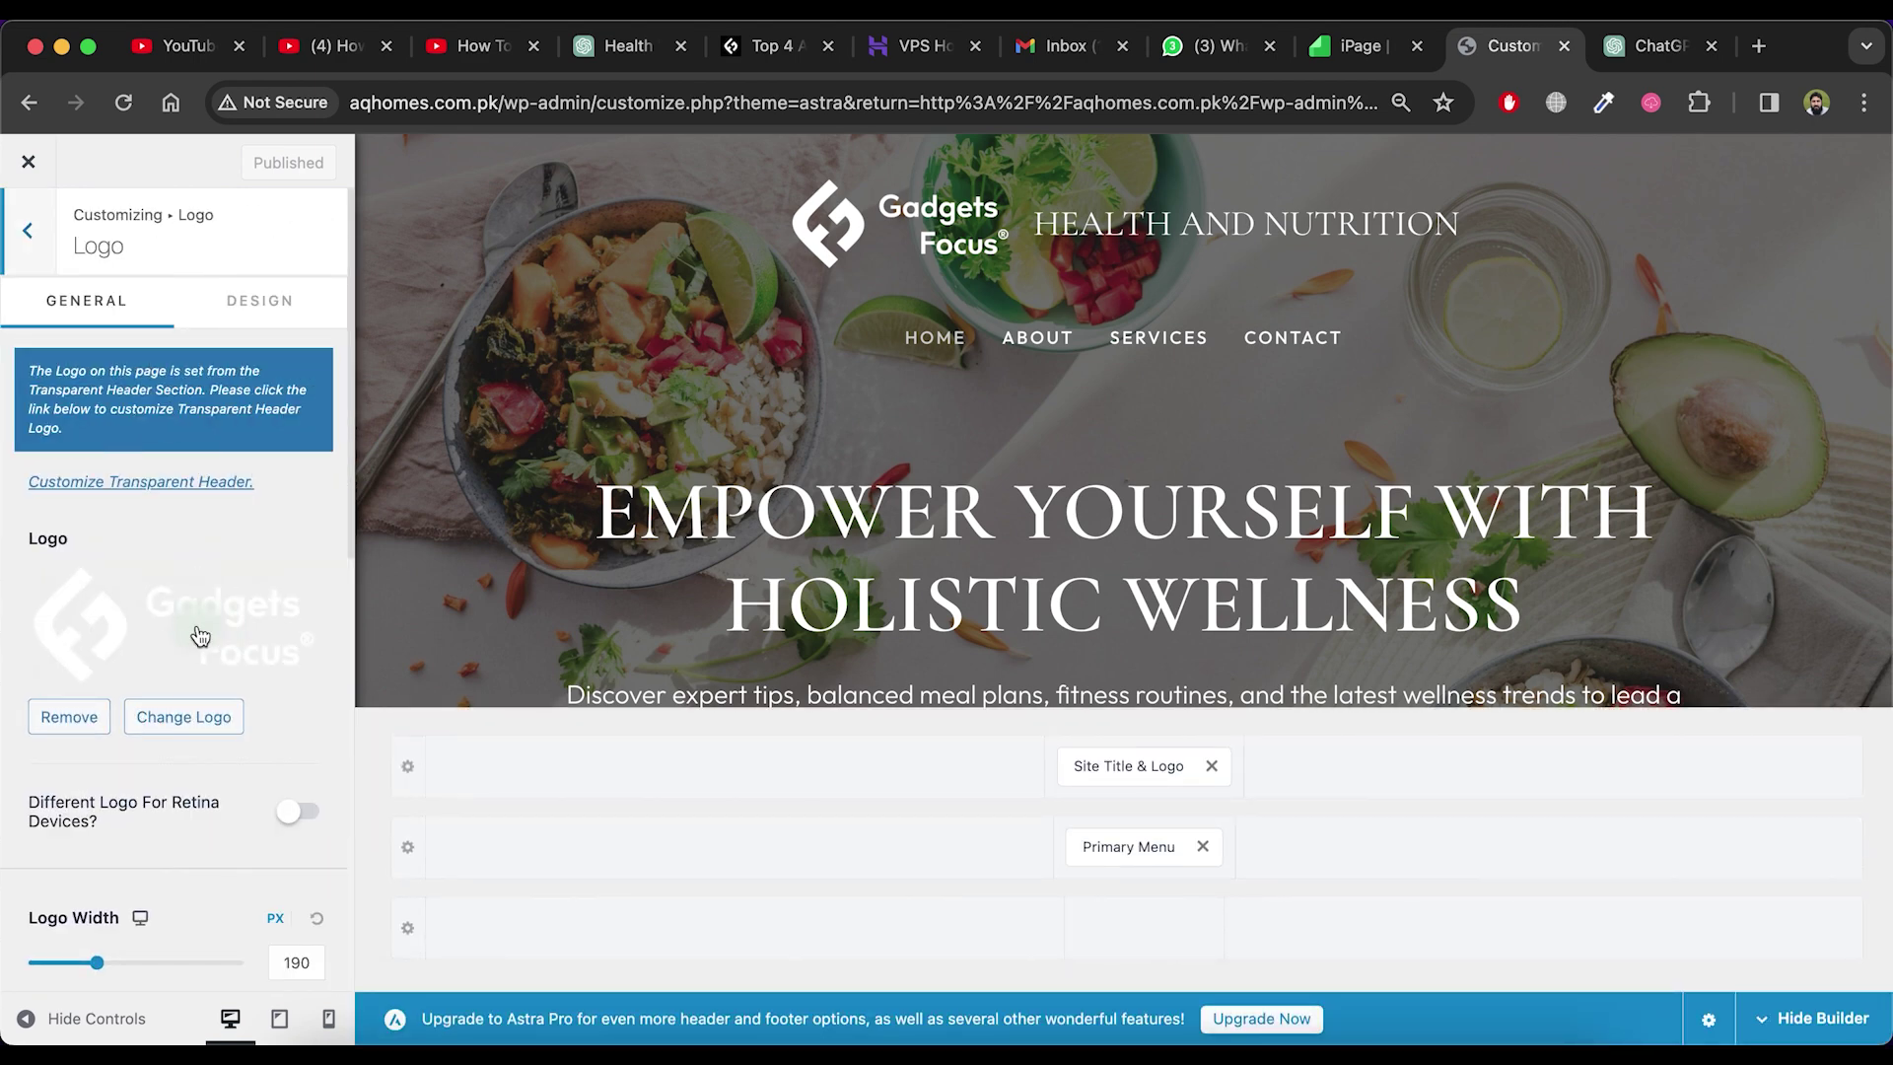
scroll(192, 635, "down", 5)
scroll(170, 734, "down", 2)
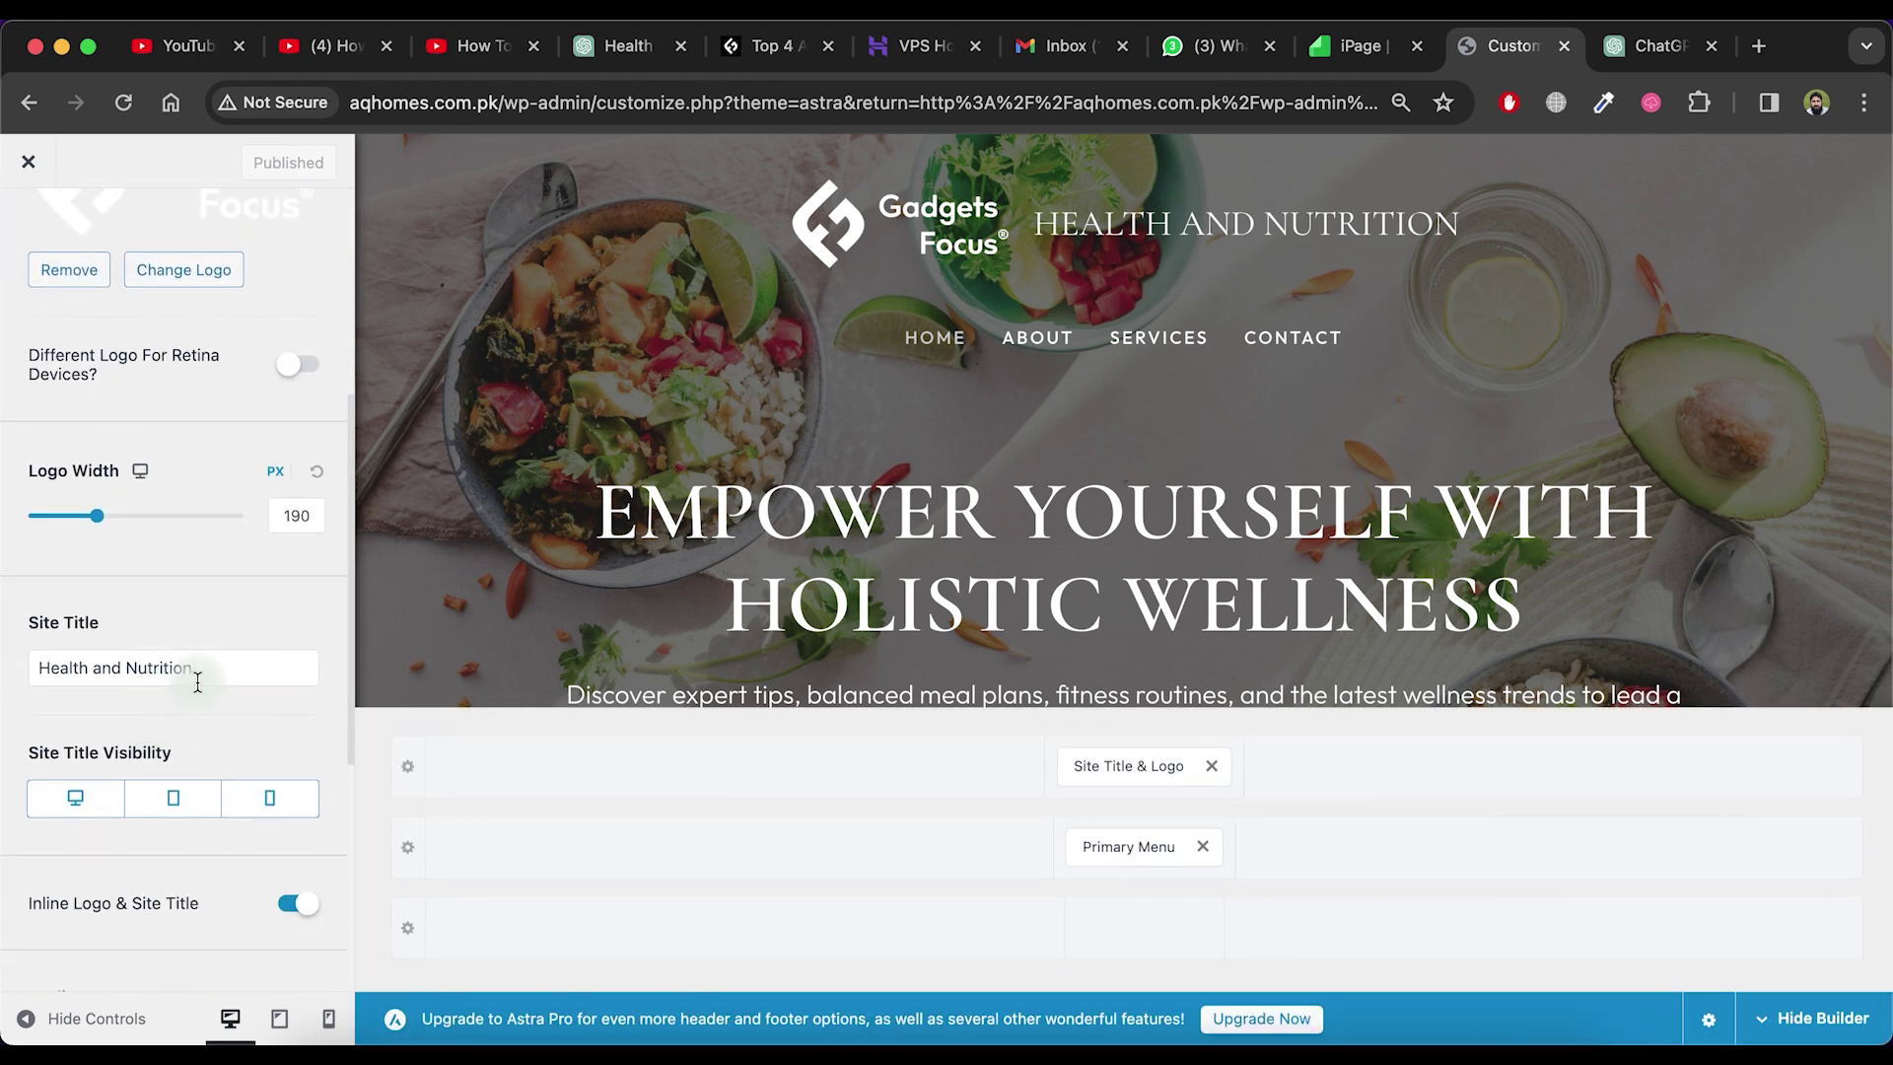
scroll(197, 681, "down", 8)
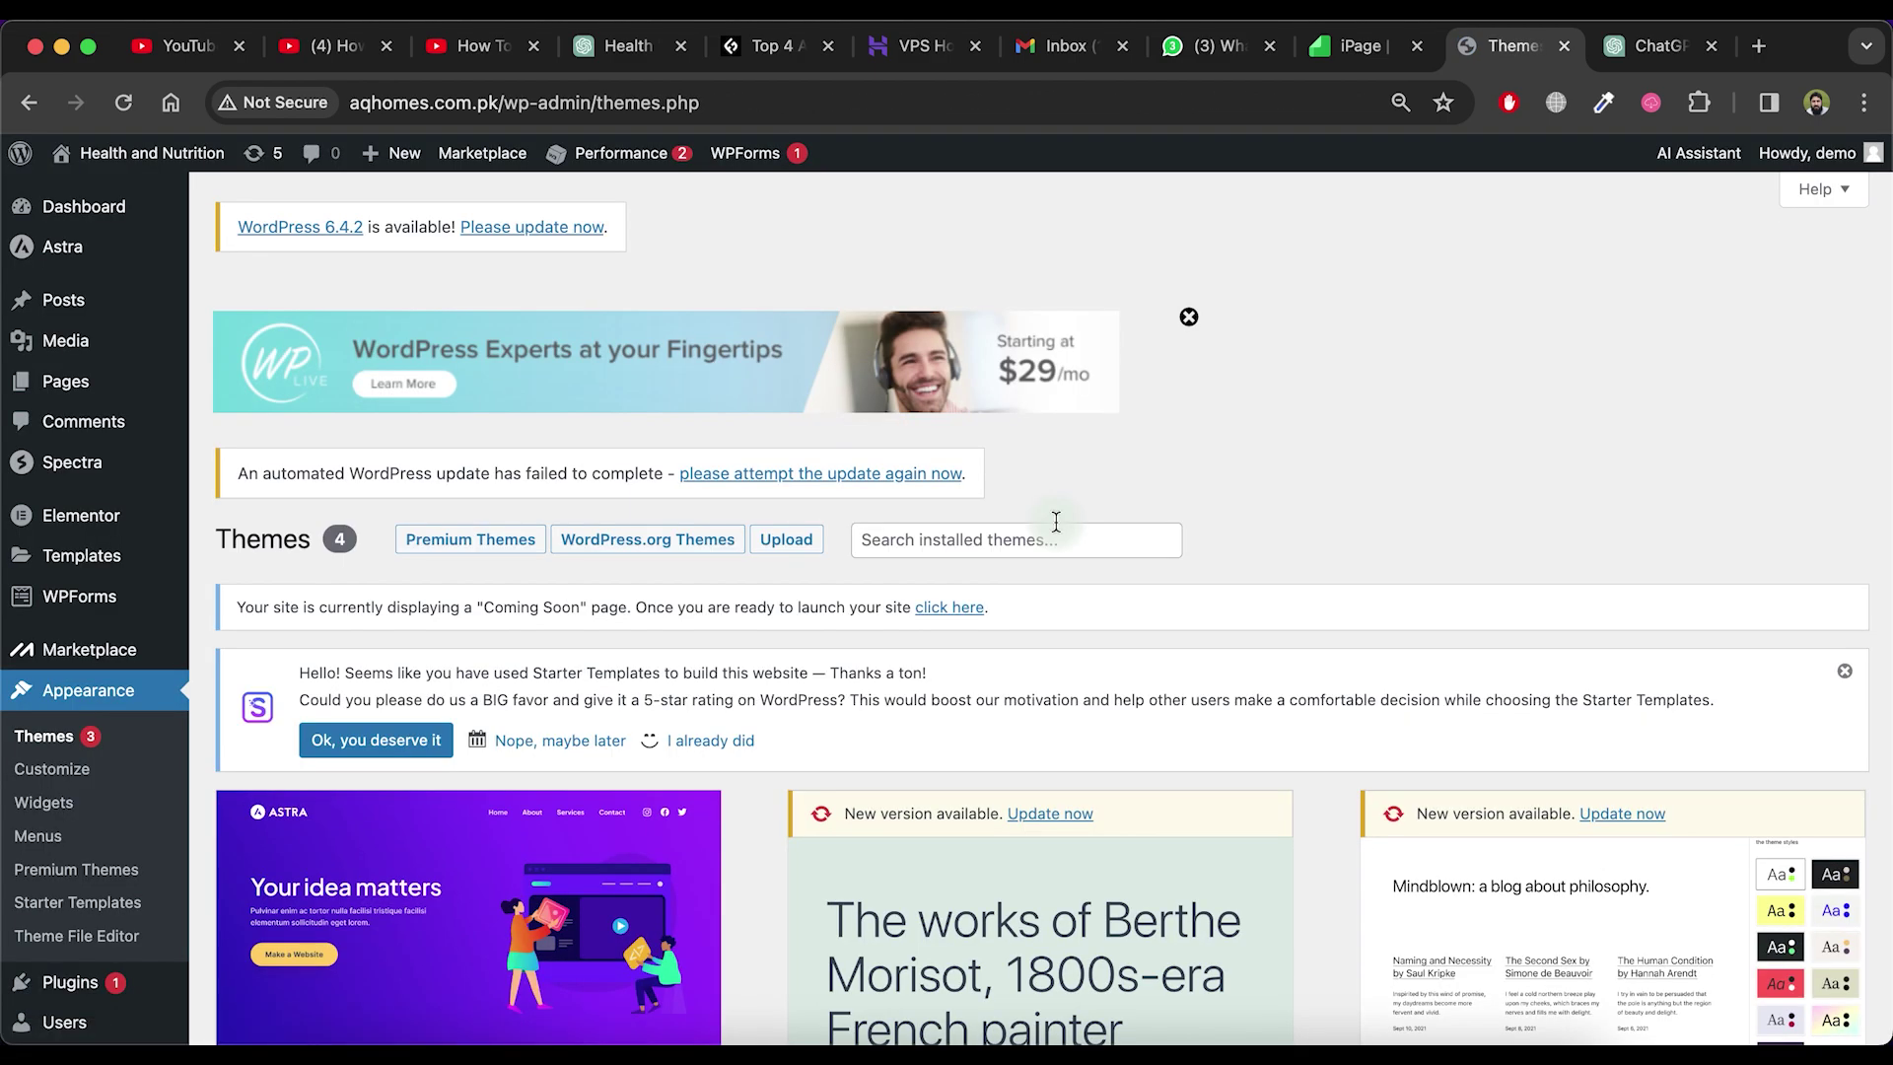
Load aqhomes.com.pk, look over the homepage, and go to its About page
left_click(506, 101)
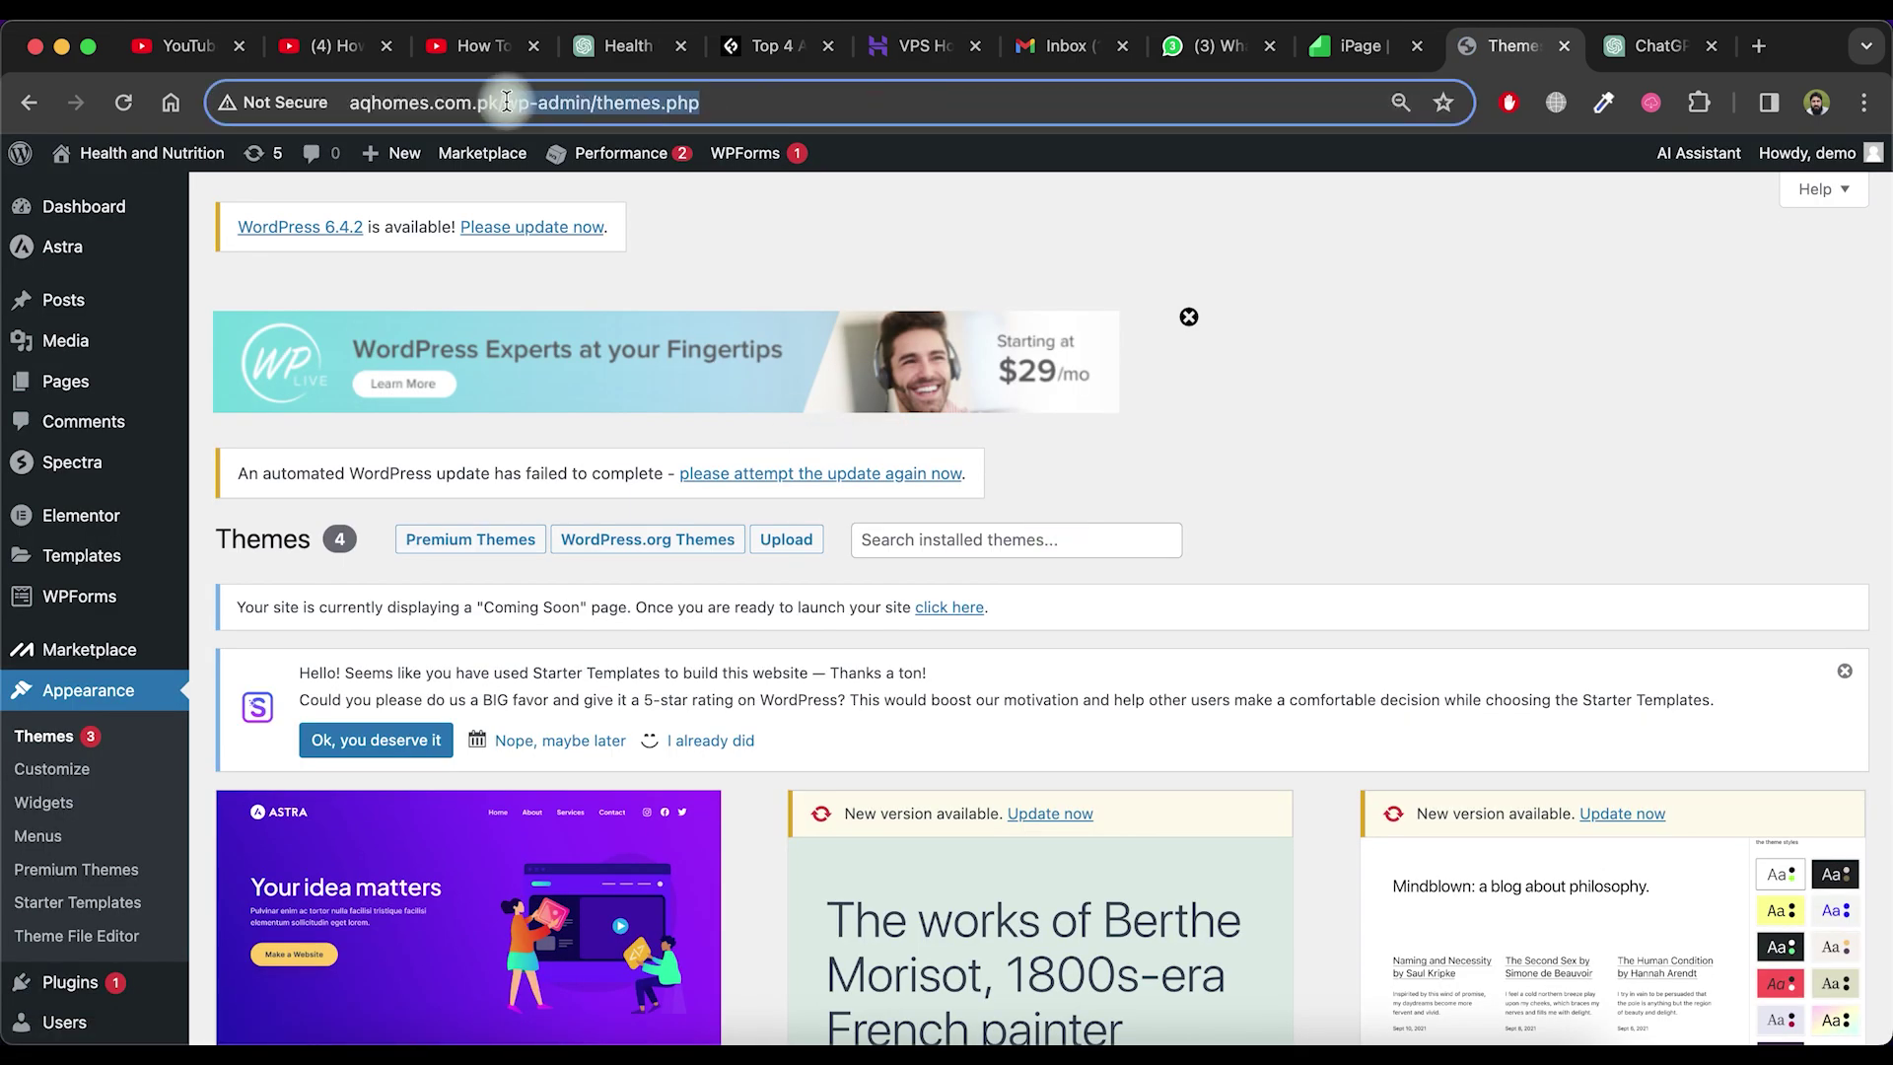
type("aqhomes.com.pk")
key("Return")
scroll(995, 380, "down", 20)
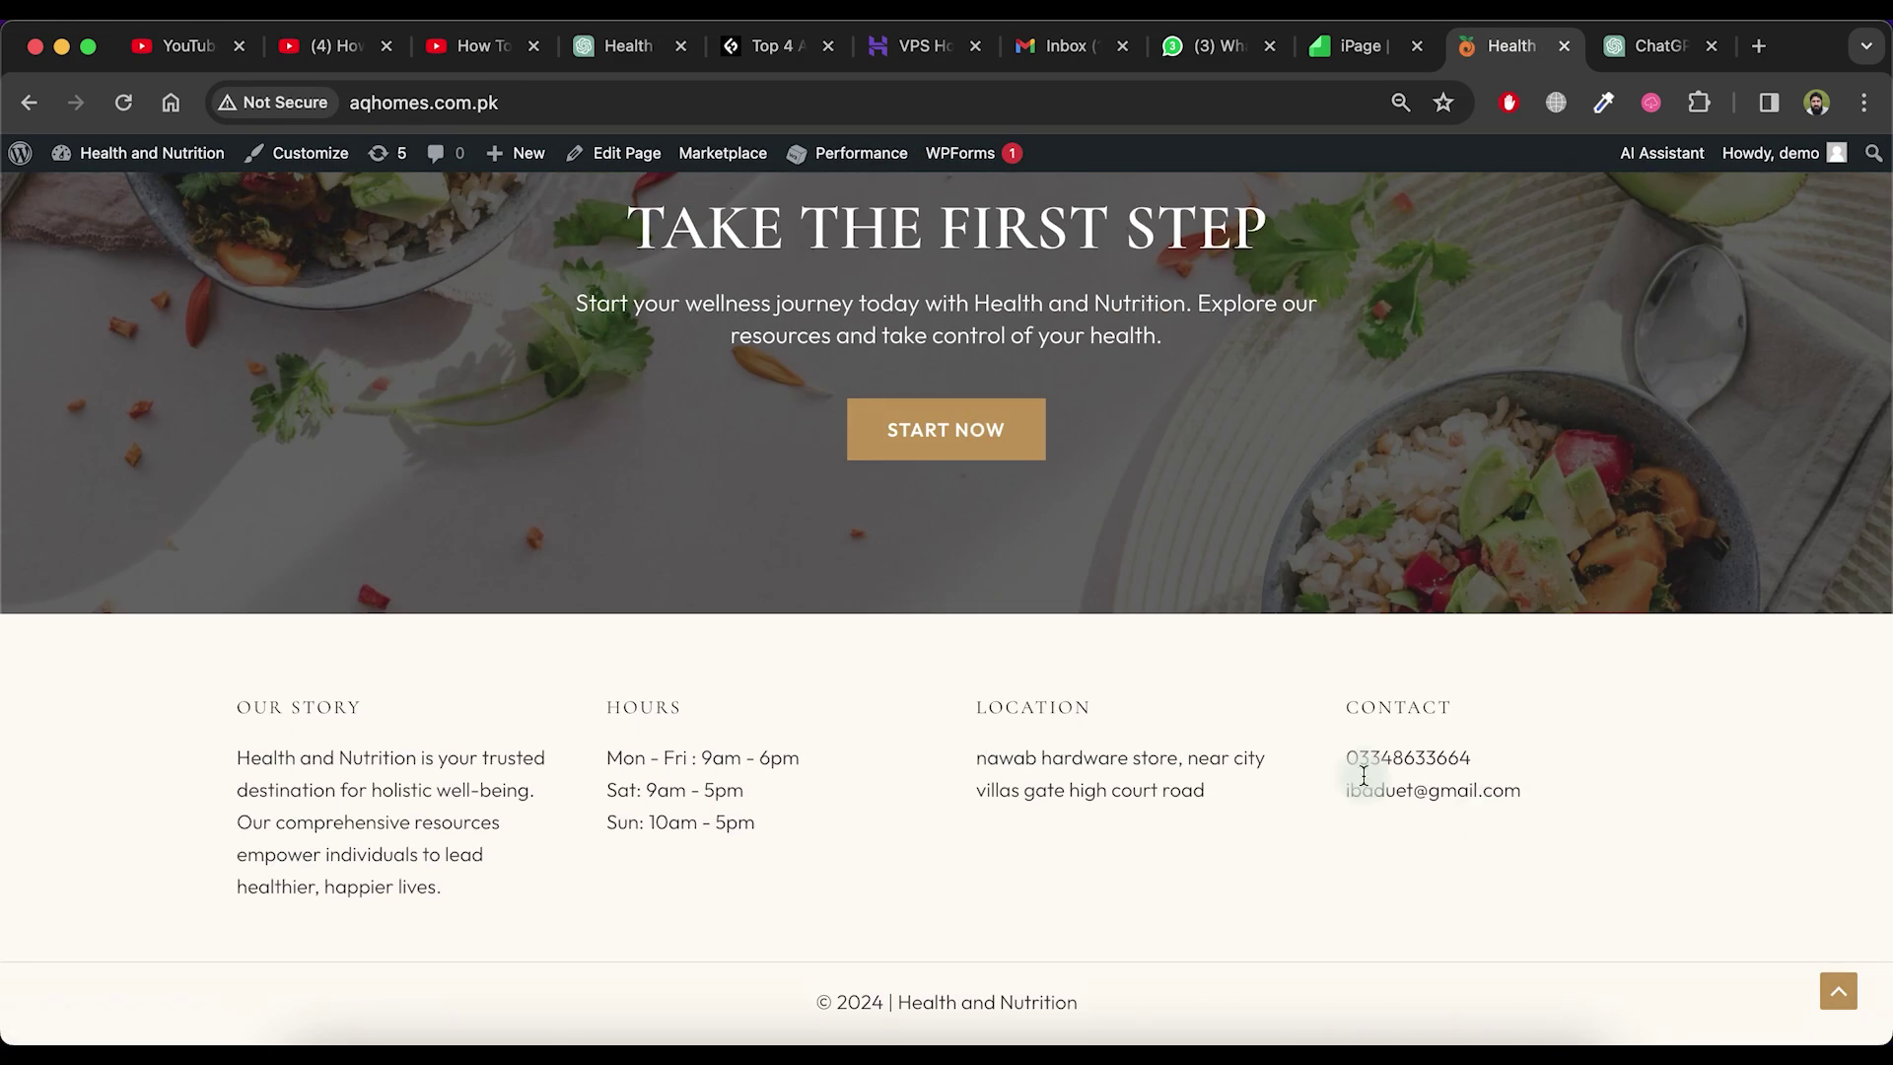
scroll(974, 386, "up", 20)
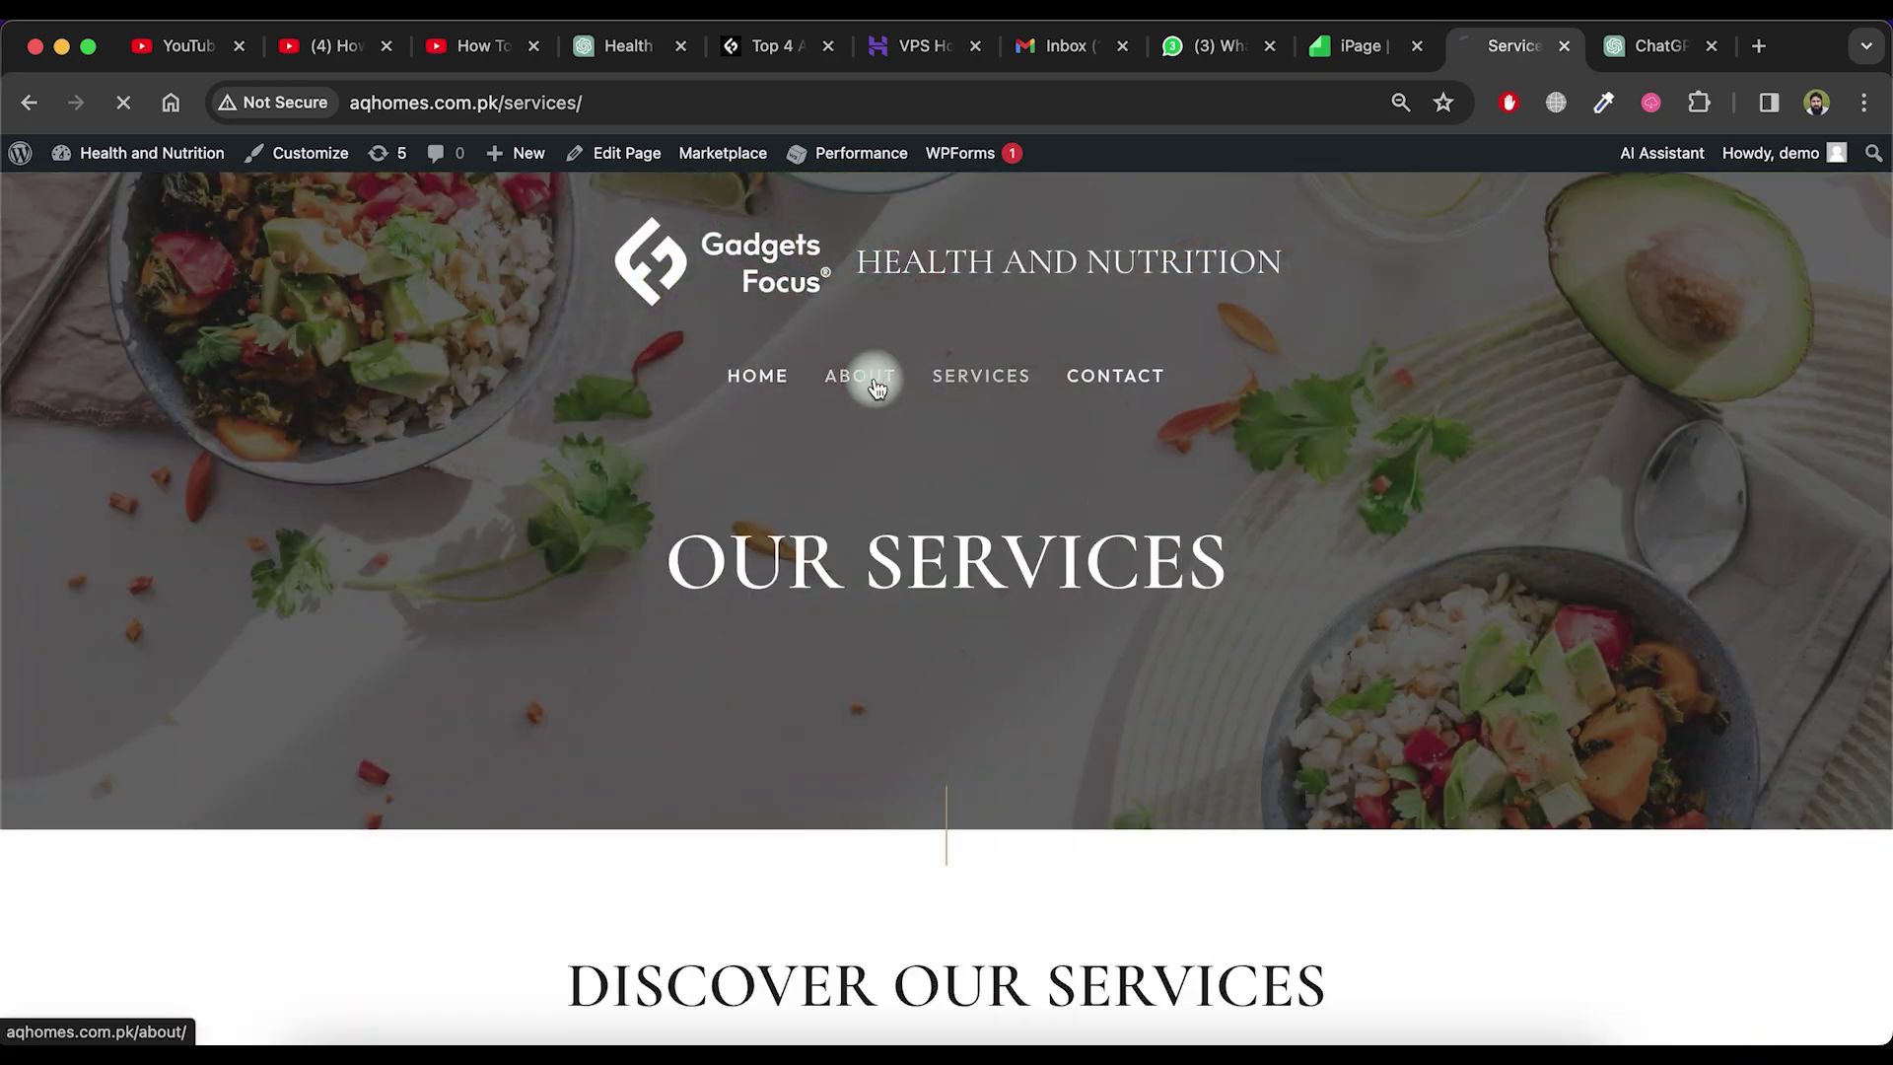
left_click(860, 376)
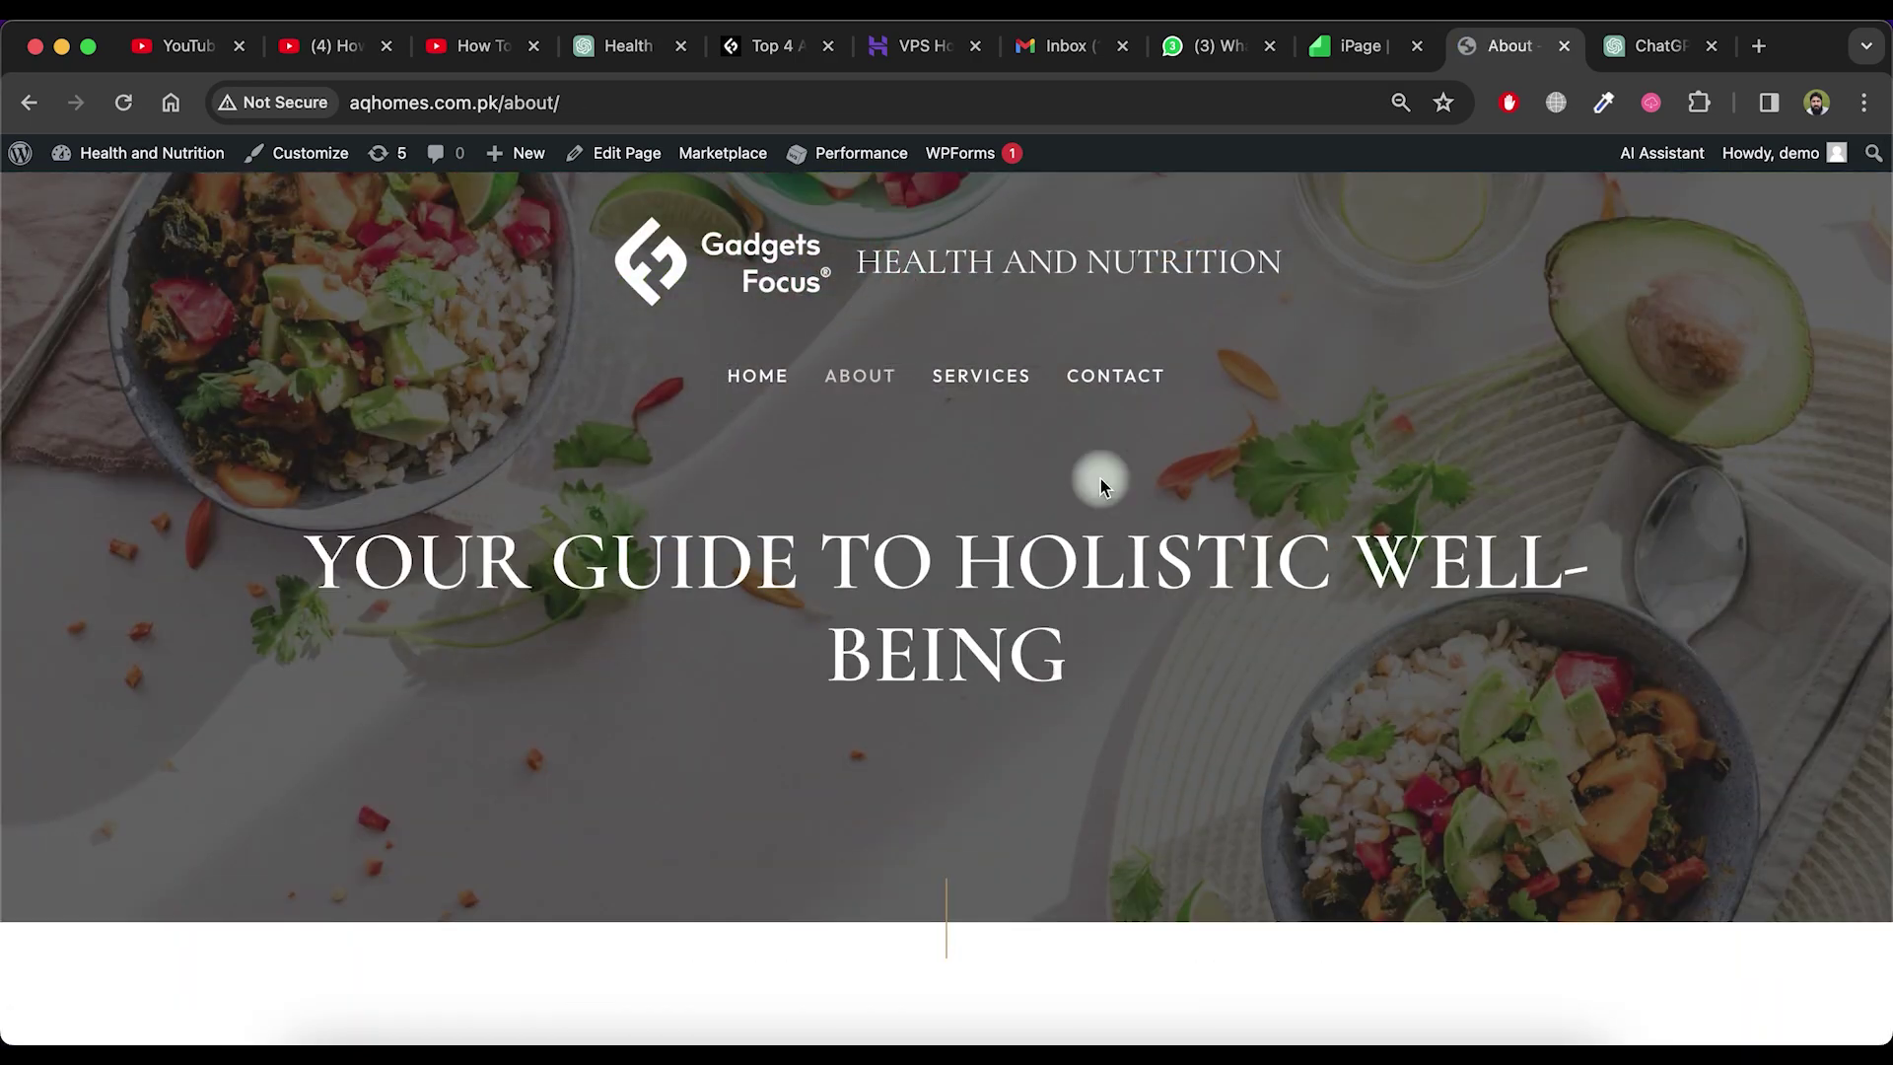